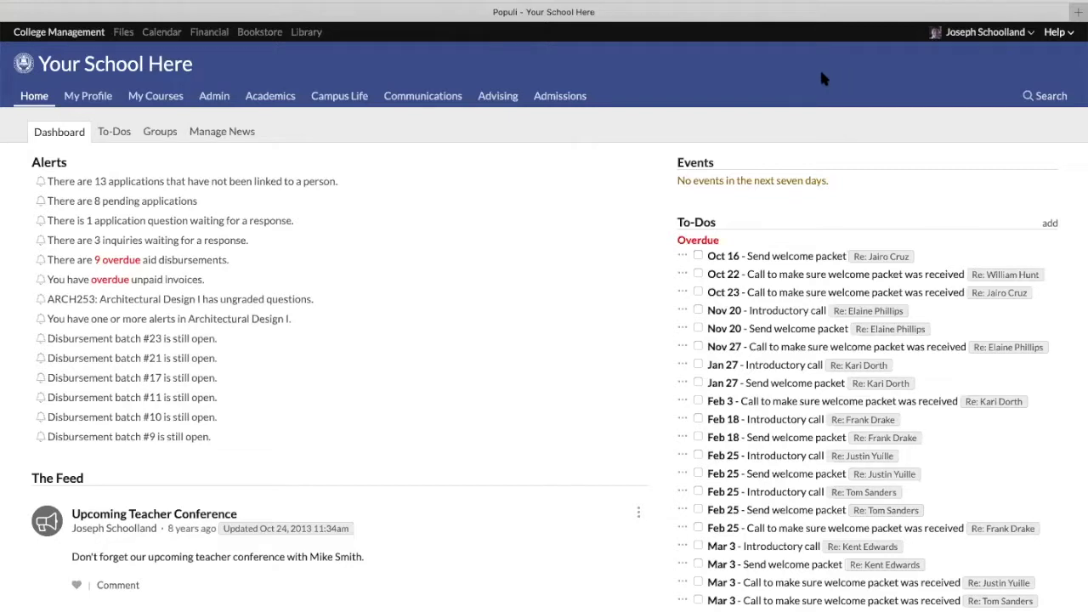
Open the Populi Knowledge Base from the help options and go to its Academics section.
left_click(1059, 34)
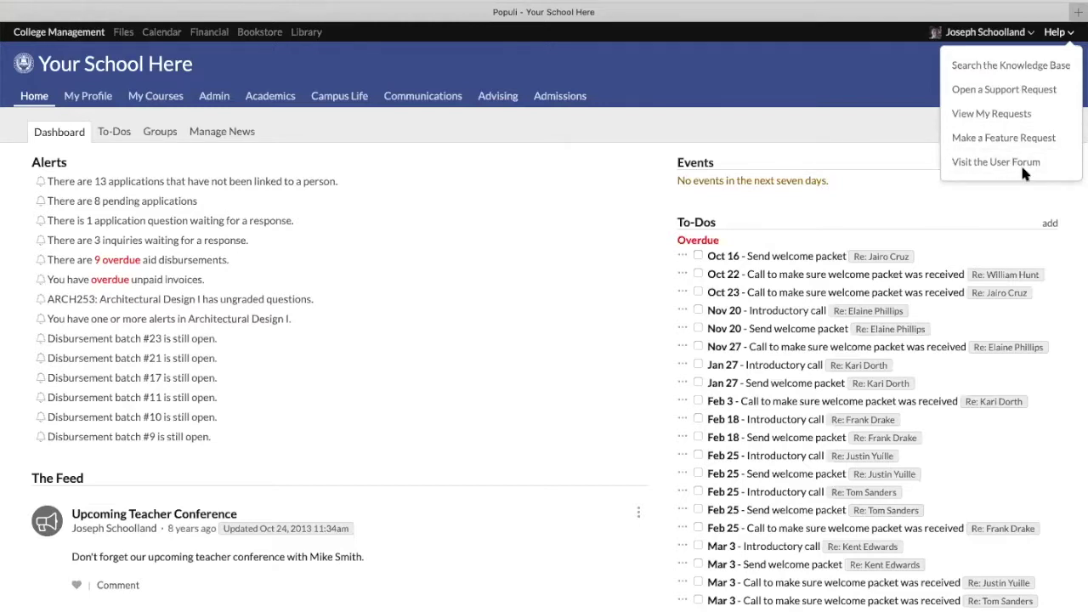
left_click(1023, 67)
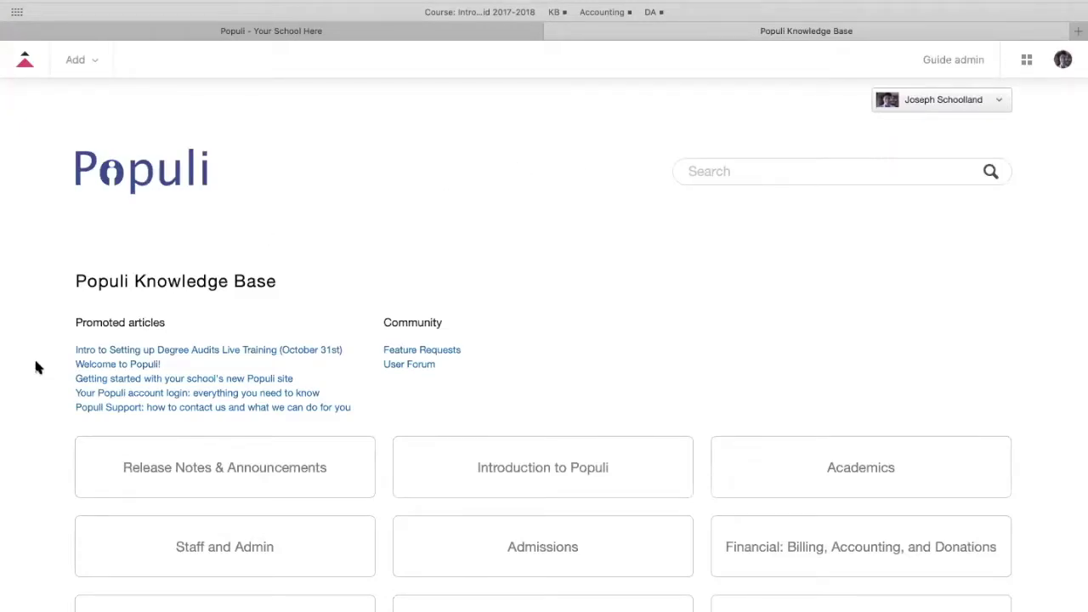
scroll(38, 357, "down", 3)
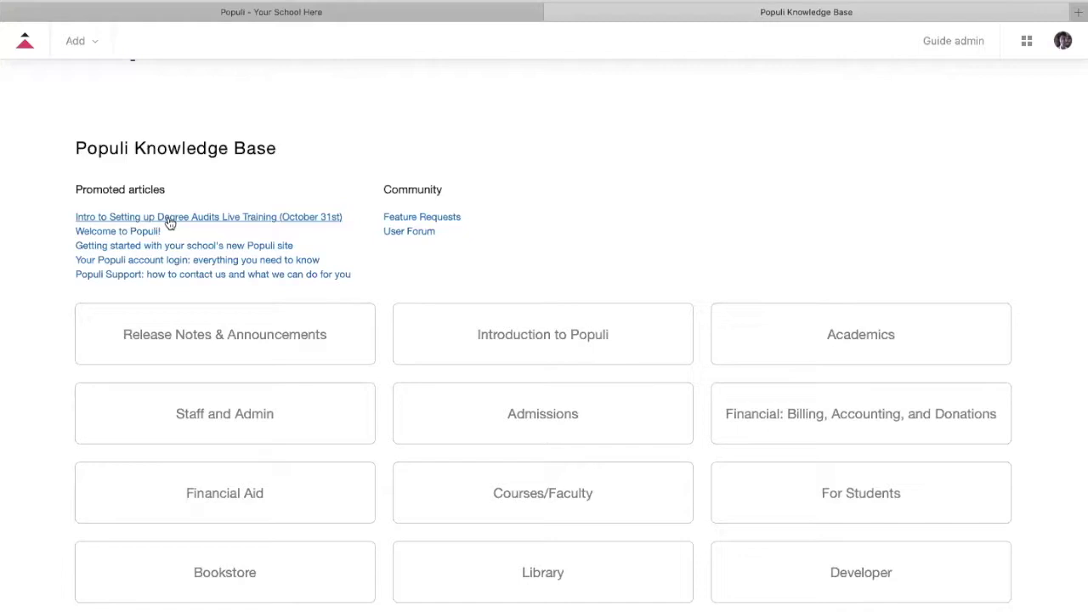
left_click(780, 347)
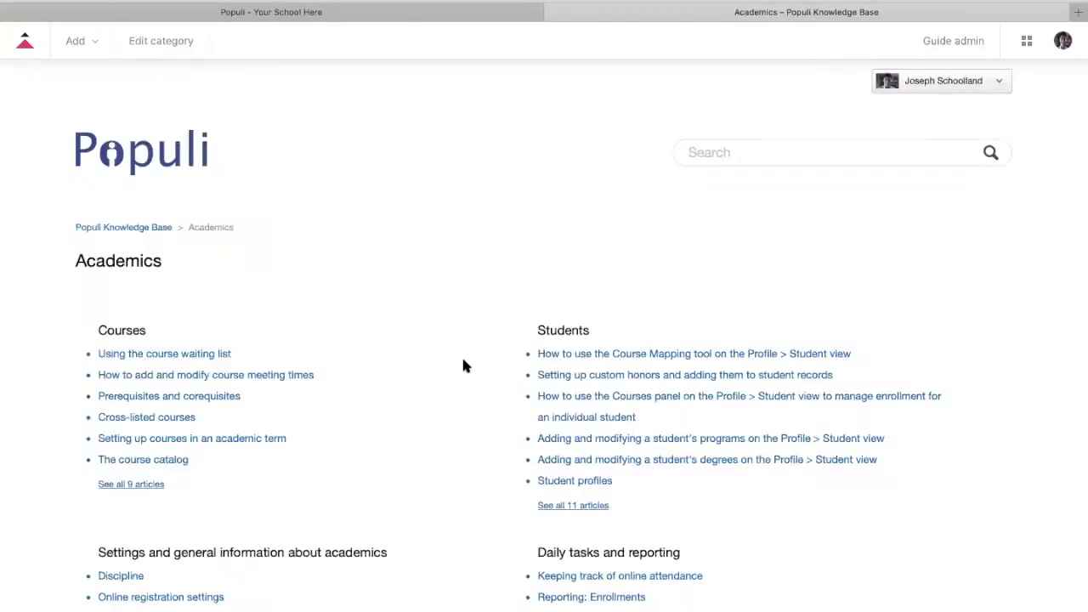
Open the Getting started article "Step four: set up course groups, degrees, and specializations" and read its introduction and purposes of course groups.
scroll(463, 368, "down", 5)
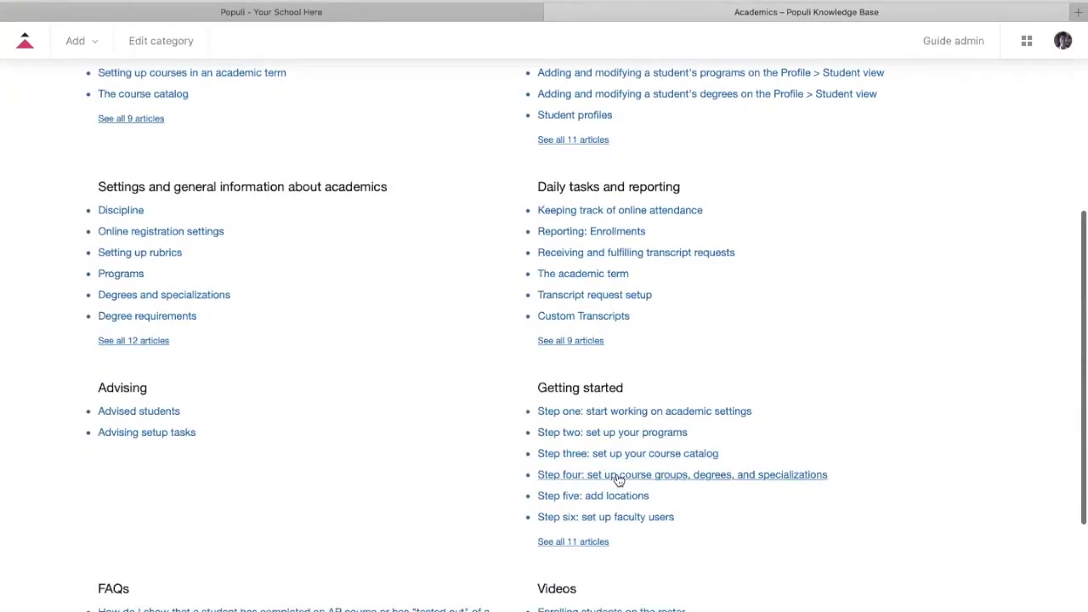
left_click(618, 480)
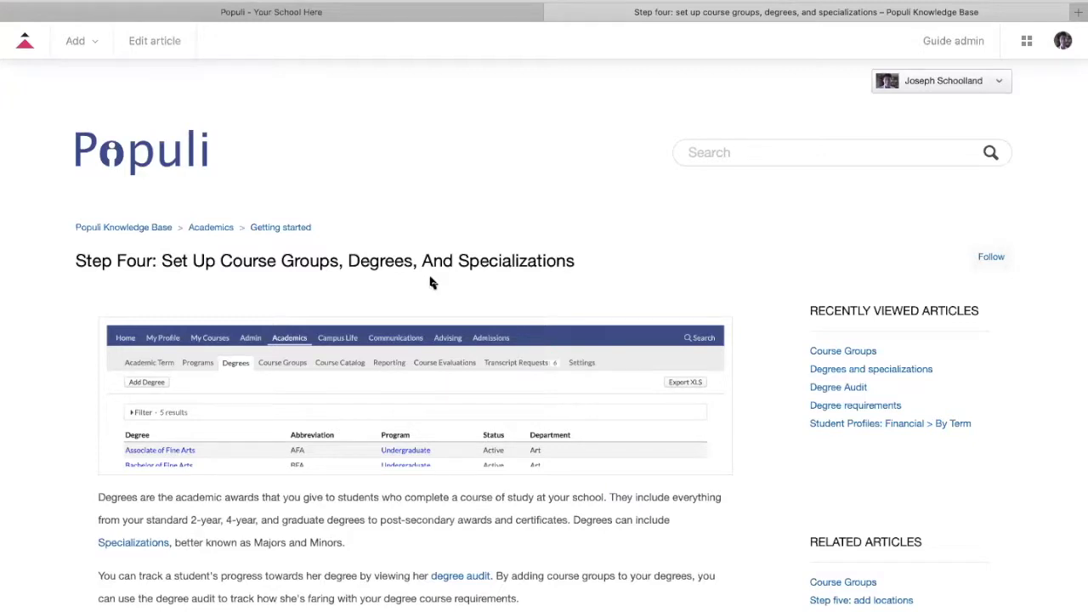
scroll(374, 476, "down", 3)
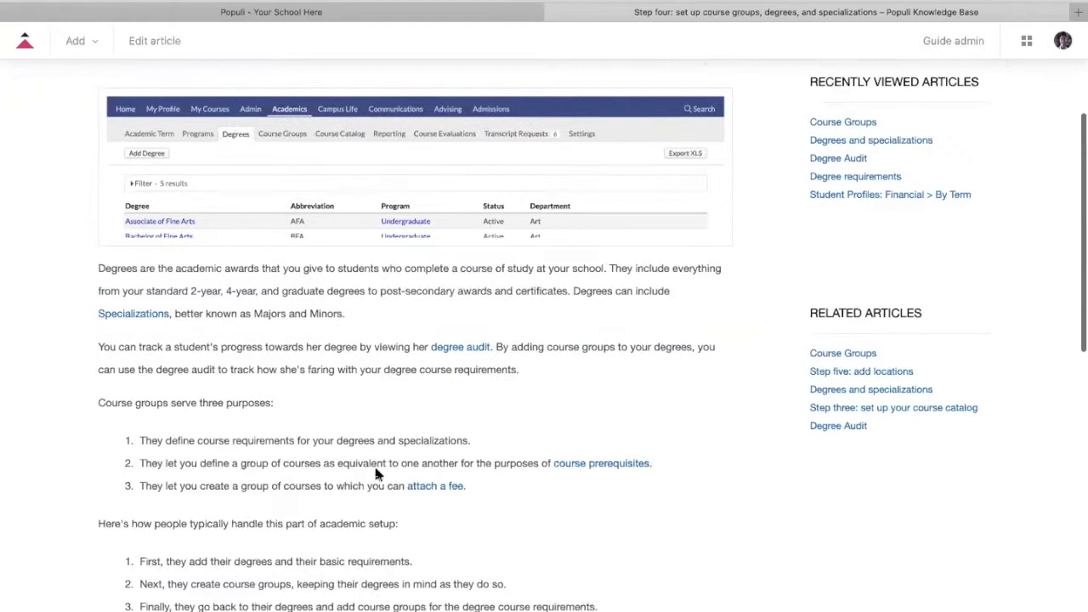
scroll(390, 403, "up", 1)
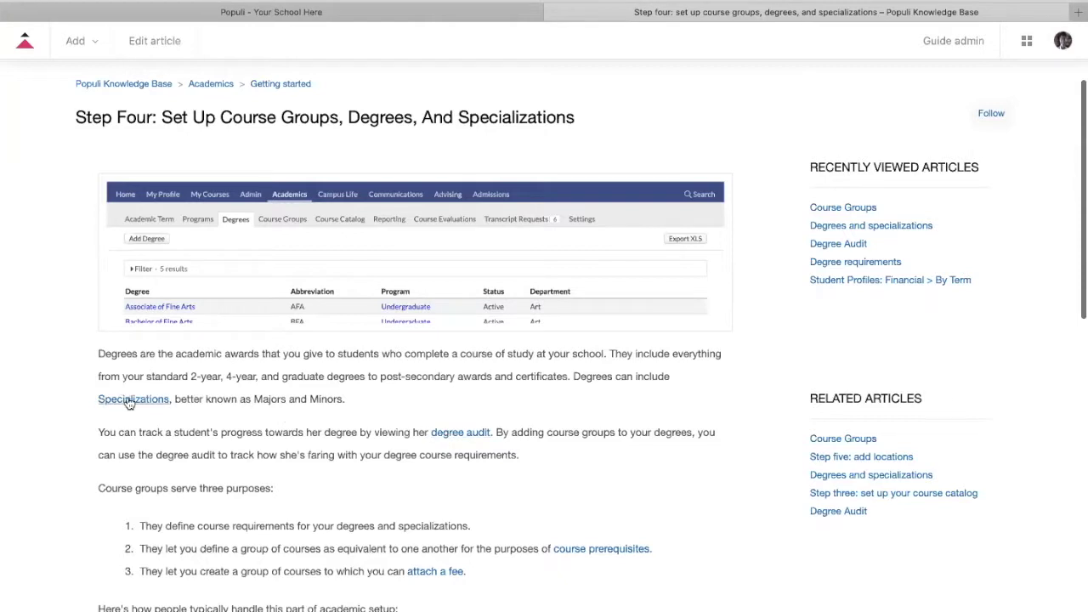
scroll(490, 479, "down", 1)
scroll(489, 478, "down", 1)
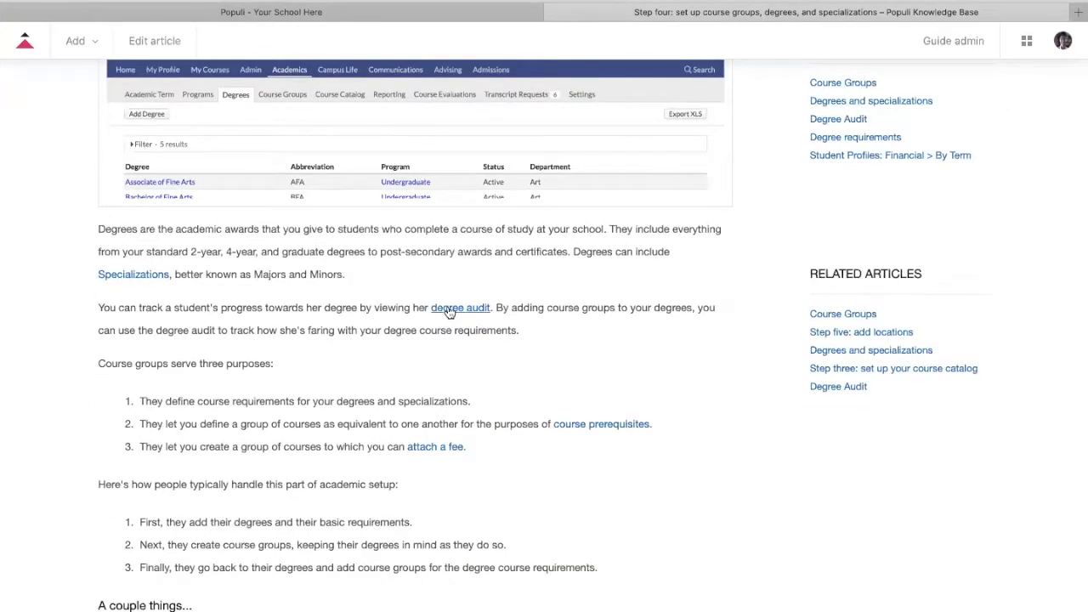
Open the linked degree audit article and look through its sections on understanding the audit and degree course requirements.
left_click(447, 310)
scroll(402, 392, "down", 3)
scroll(403, 401, "down", 1)
scroll(403, 401, "up", 5)
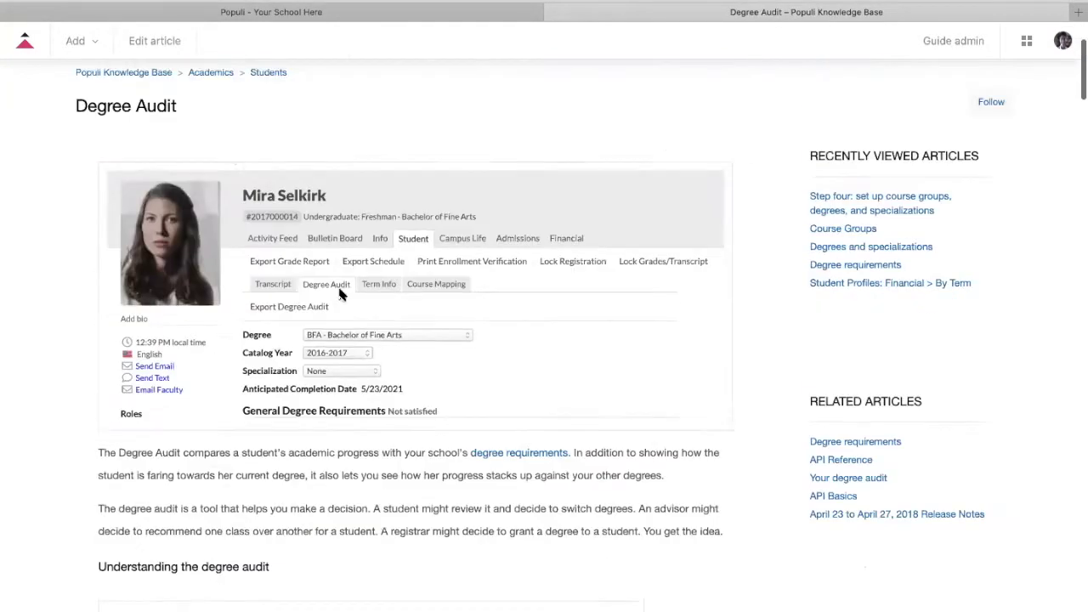
scroll(238, 354, "down", 13)
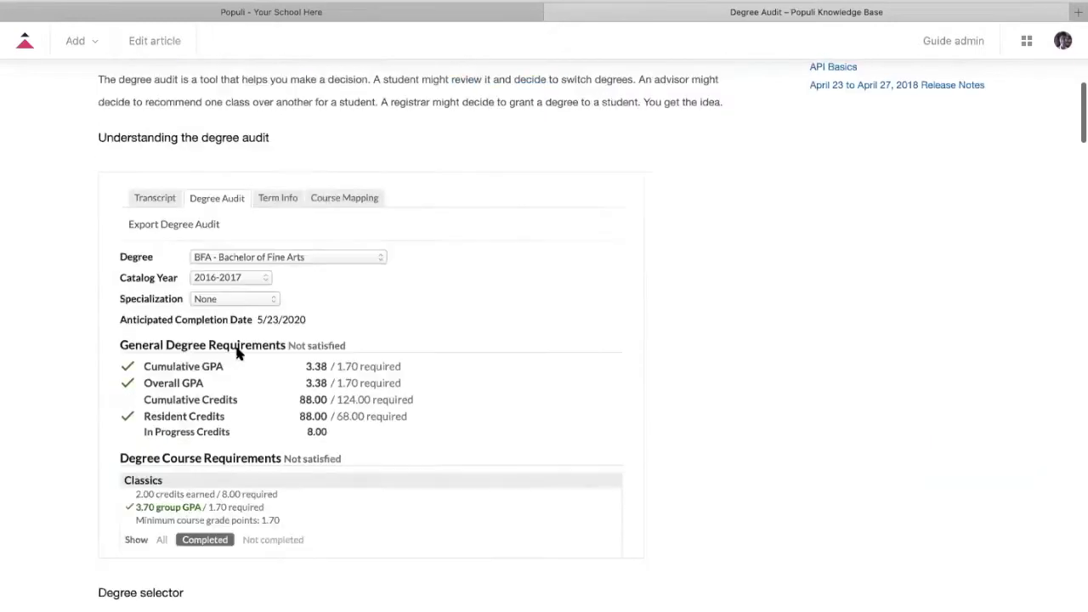
scroll(238, 354, "down", 7)
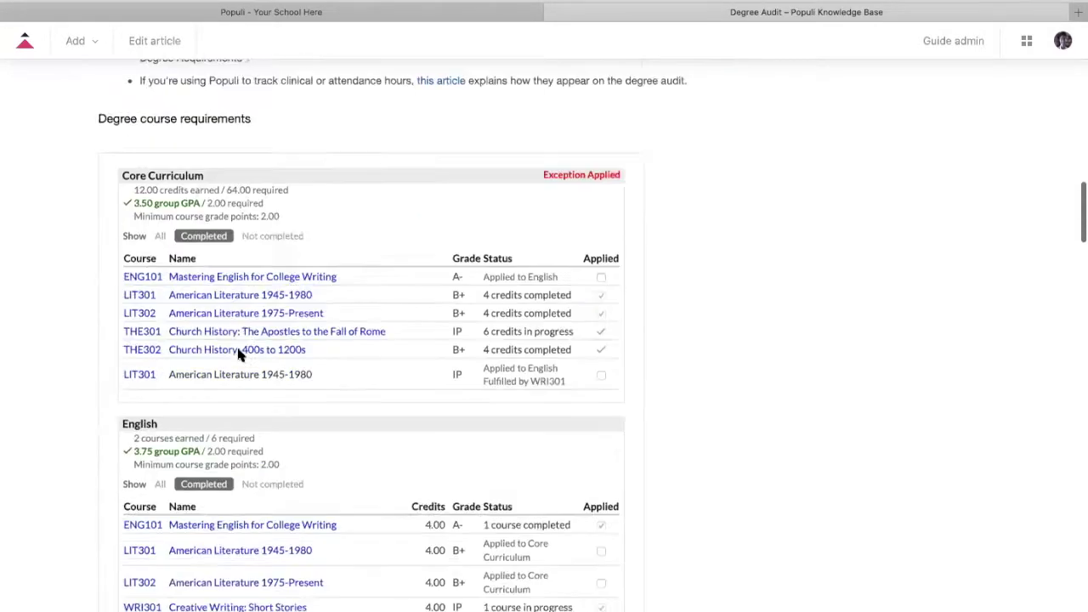
scroll(238, 353, "up", 10)
scroll(238, 355, "up", 10)
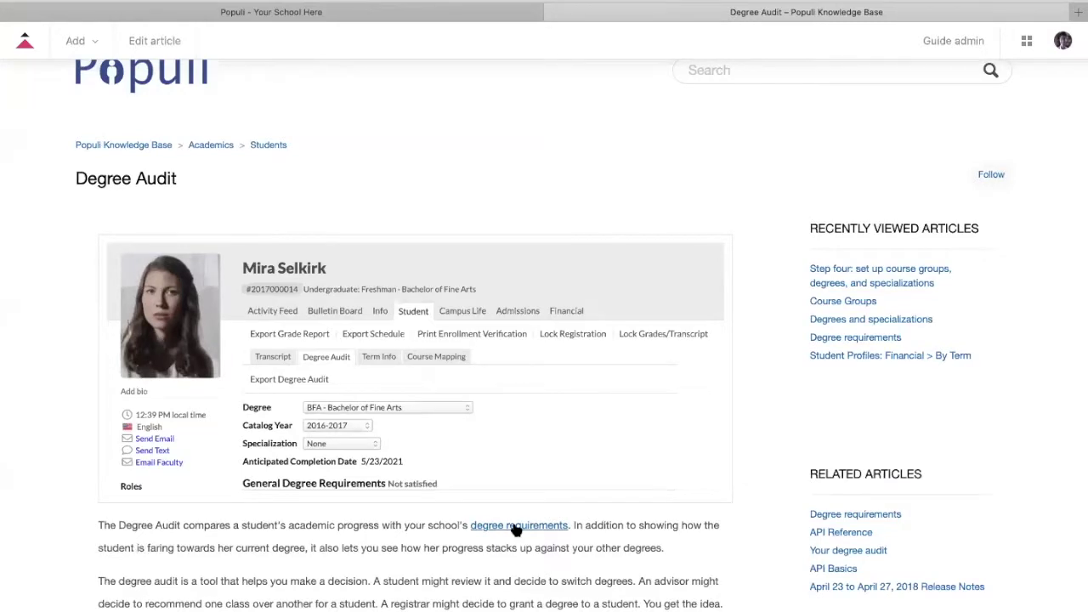
Open the linked degree requirements article and read through its basic workflow, adding requirements, and course groups instructions.
left_click(516, 527)
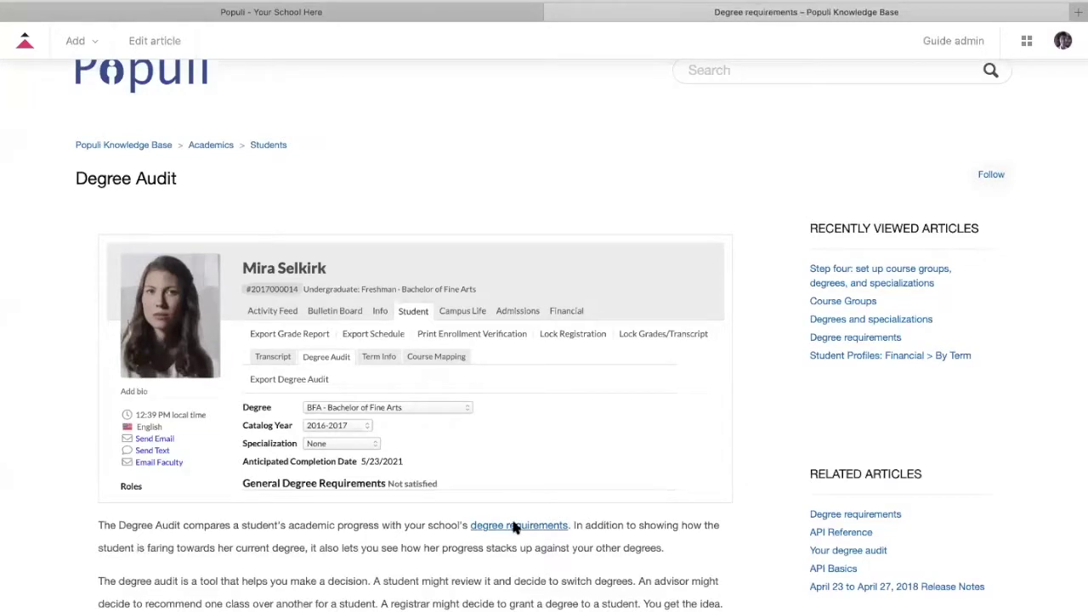
scroll(427, 412, "down", 6)
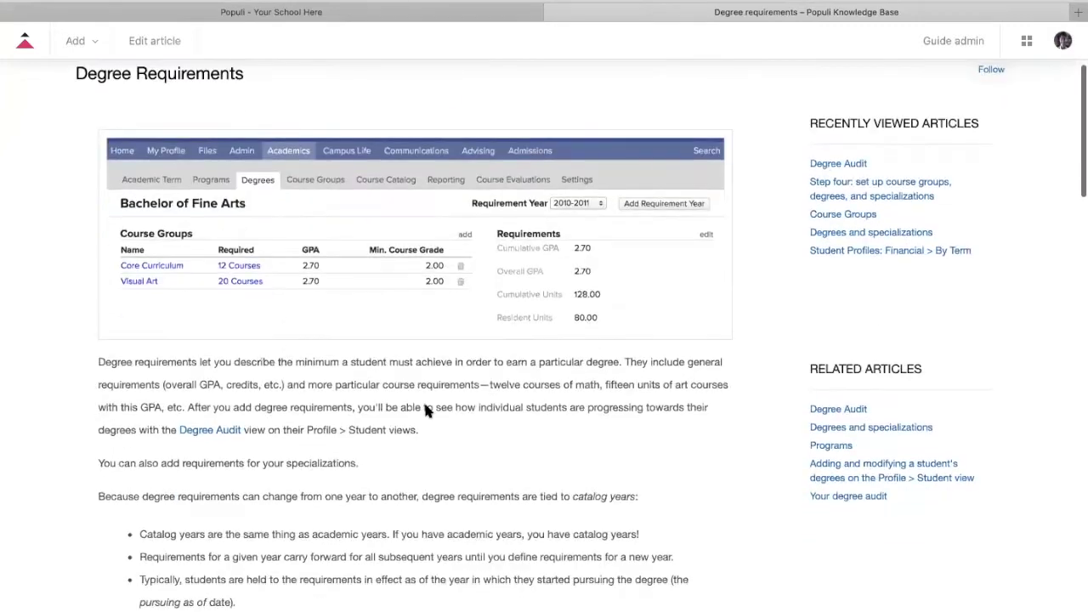
scroll(426, 412, "down", 1)
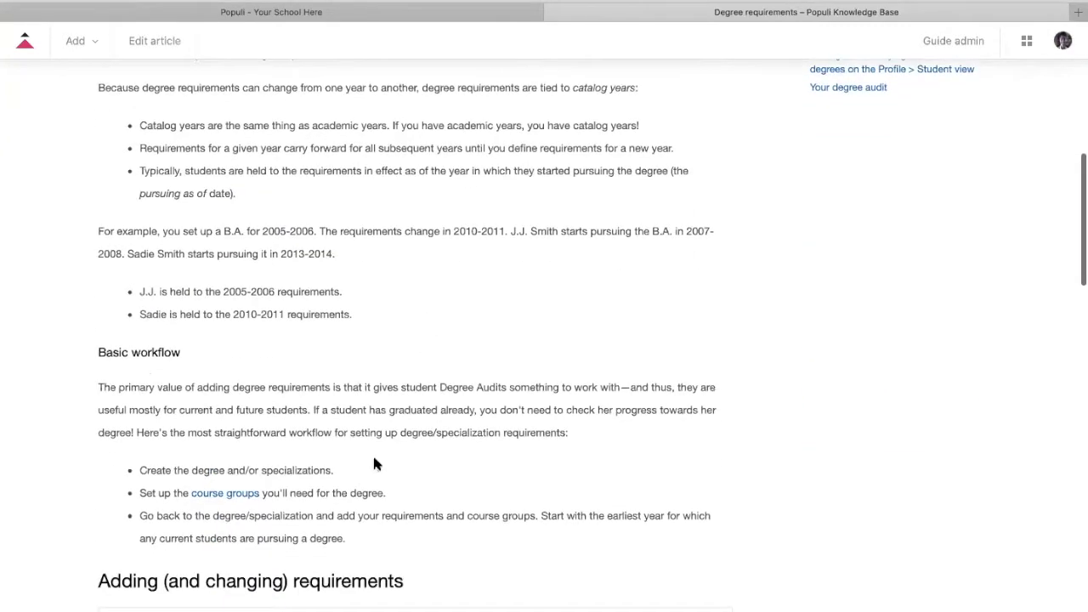
scroll(383, 467, "down", 2)
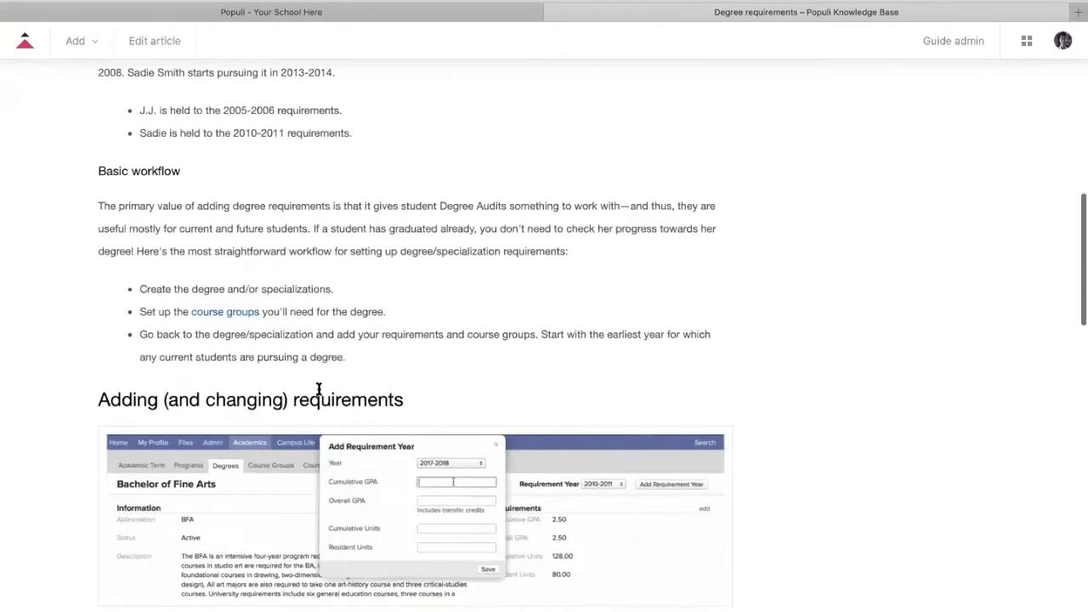
right_click(225, 311)
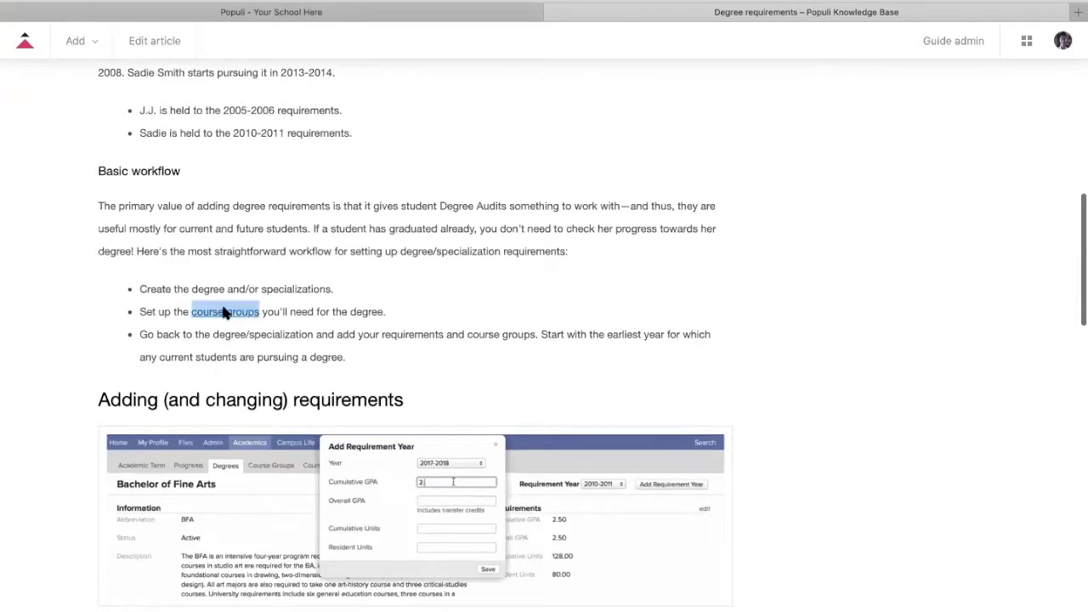
left_click(346, 248)
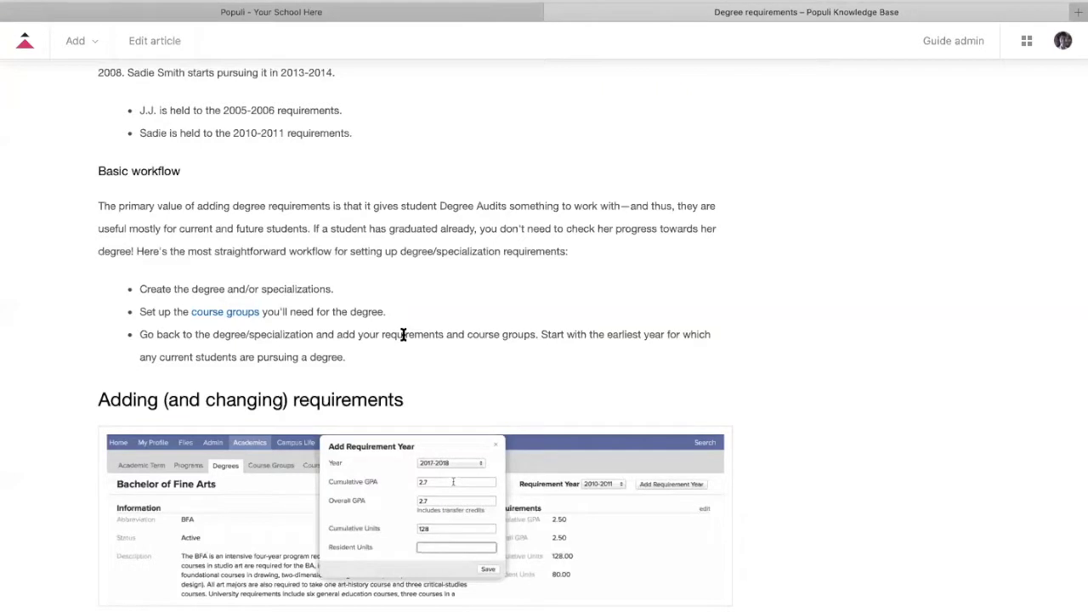
scroll(405, 336, "down", 2)
scroll(400, 327, "down", 9)
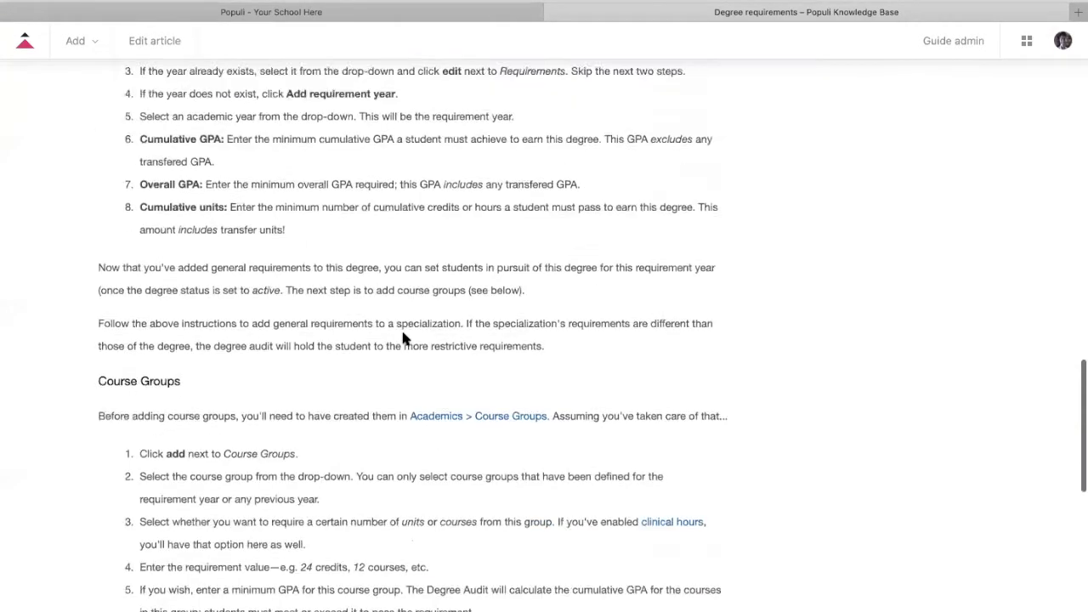
scroll(402, 338, "down", 1)
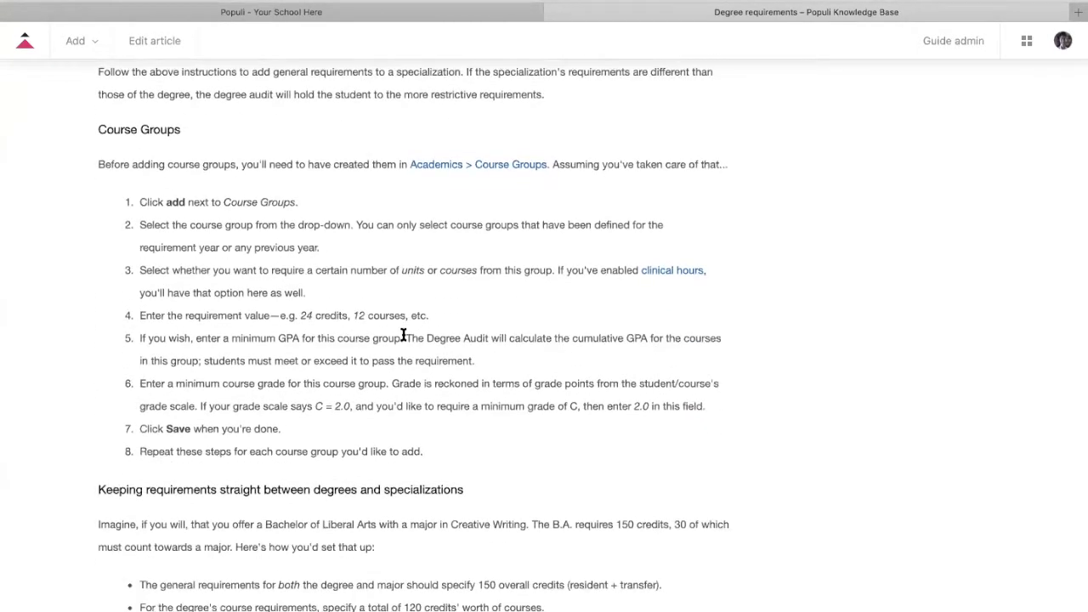
scroll(403, 337, "down", 3)
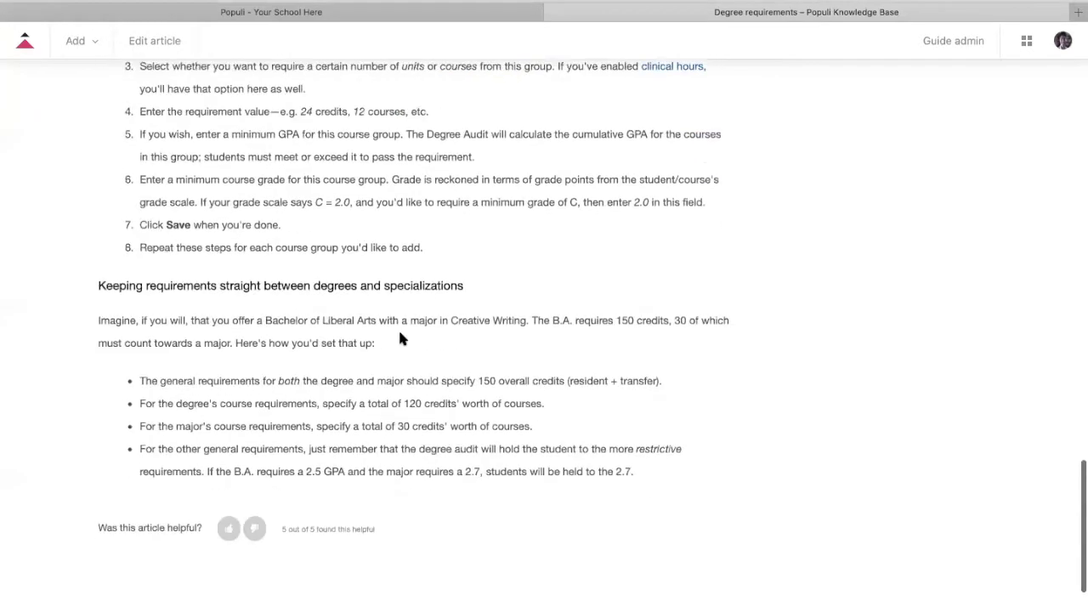
scroll(399, 340, "up", 15)
scroll(393, 346, "up", 15)
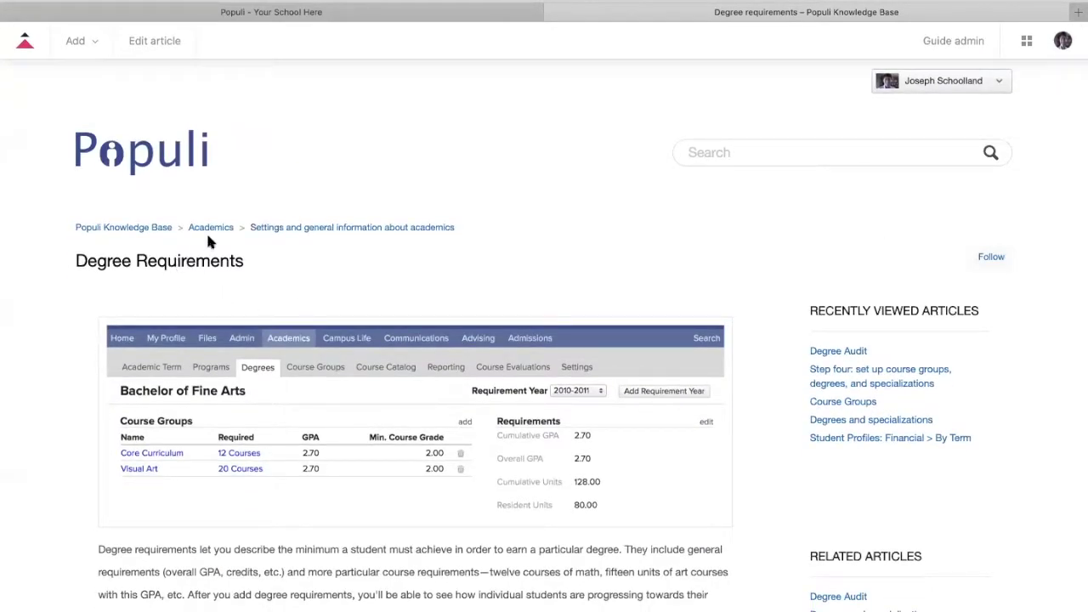
Return to the school's Populi site, search for the student by first name, and open the Degree Audit in their student record.
left_click(240, 15)
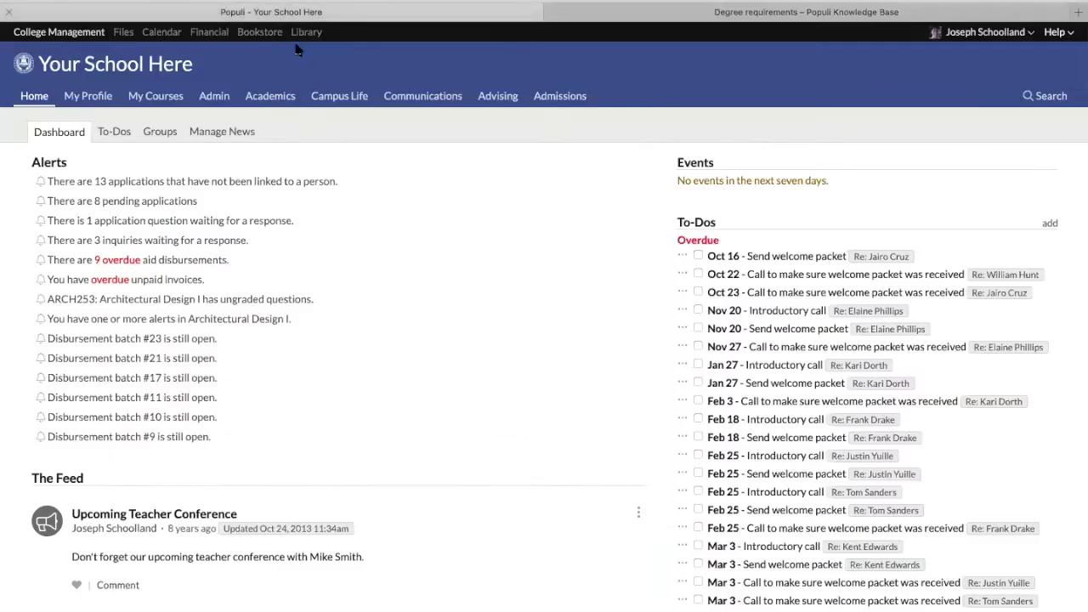
left_click(1052, 98)
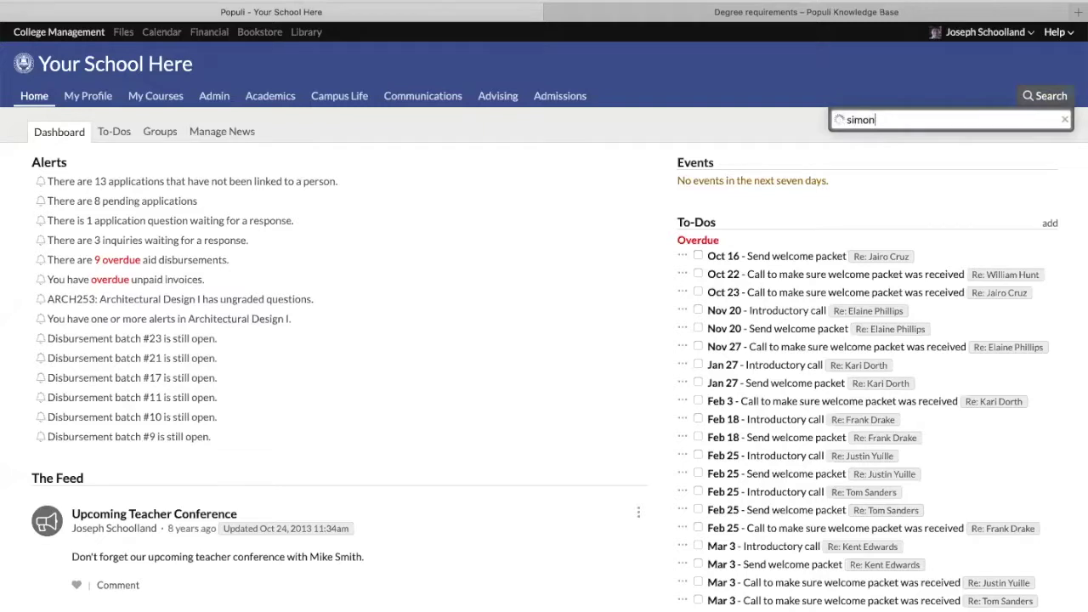
key("Return")
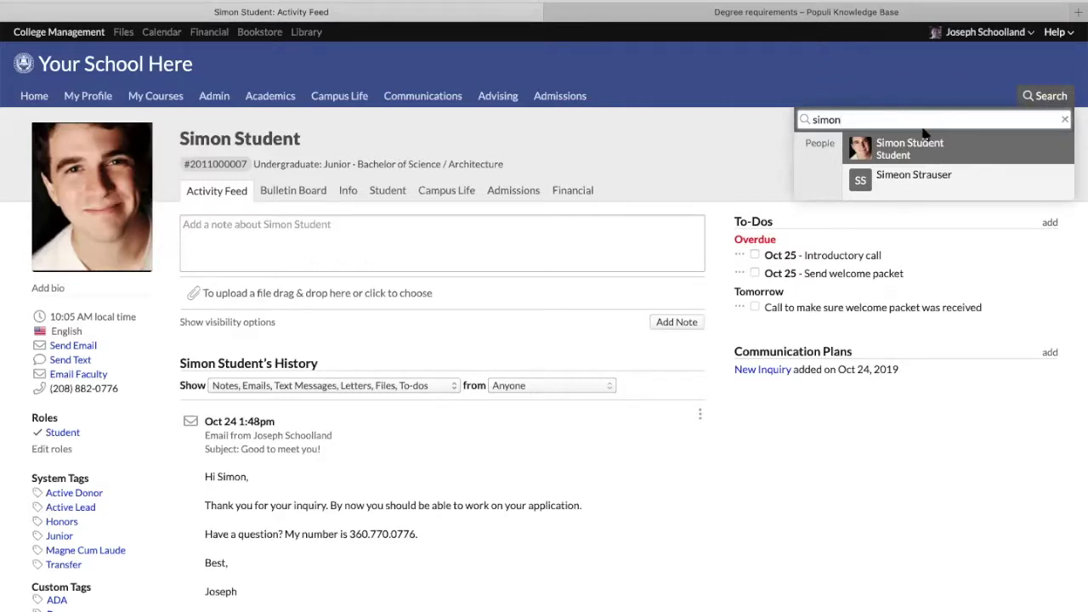
left_click(390, 194)
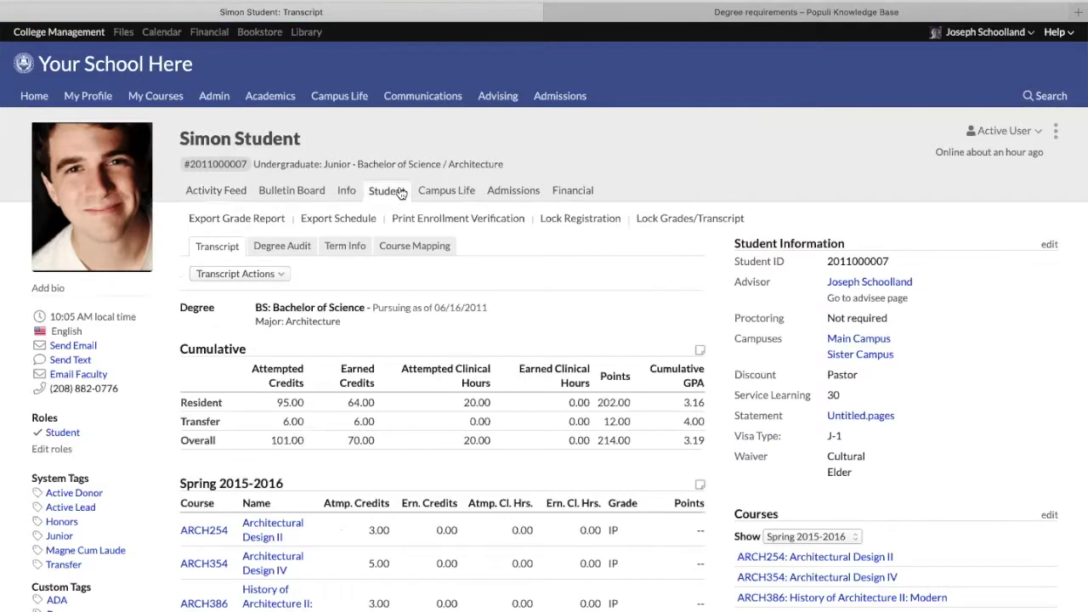
left_click(283, 248)
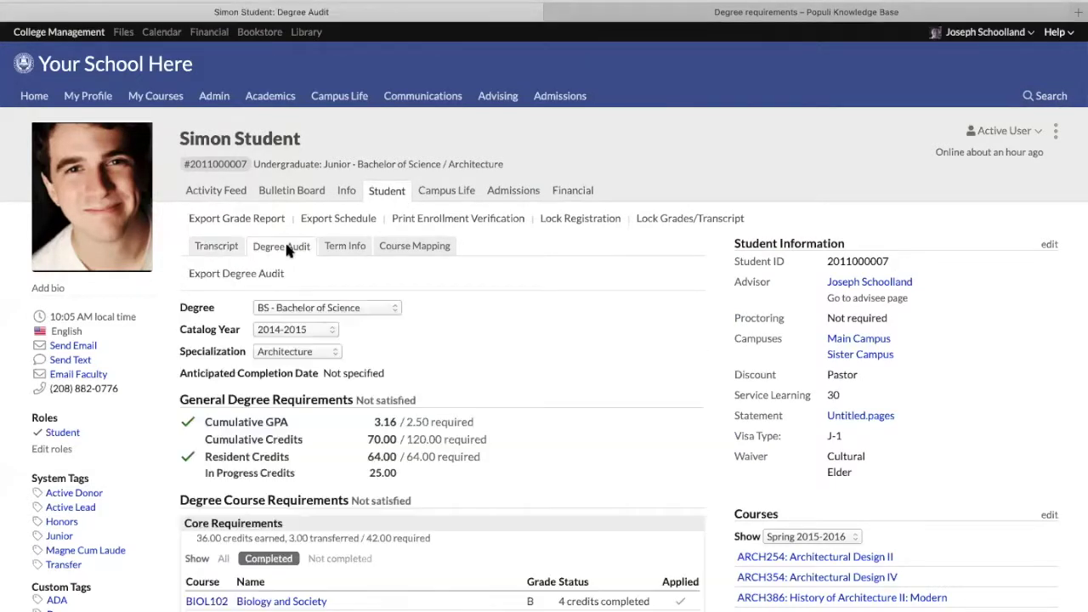
Check the specialization options for the student's Bachelor of Science audit, keeping Architecture selected.
scroll(500, 315, "down", 3)
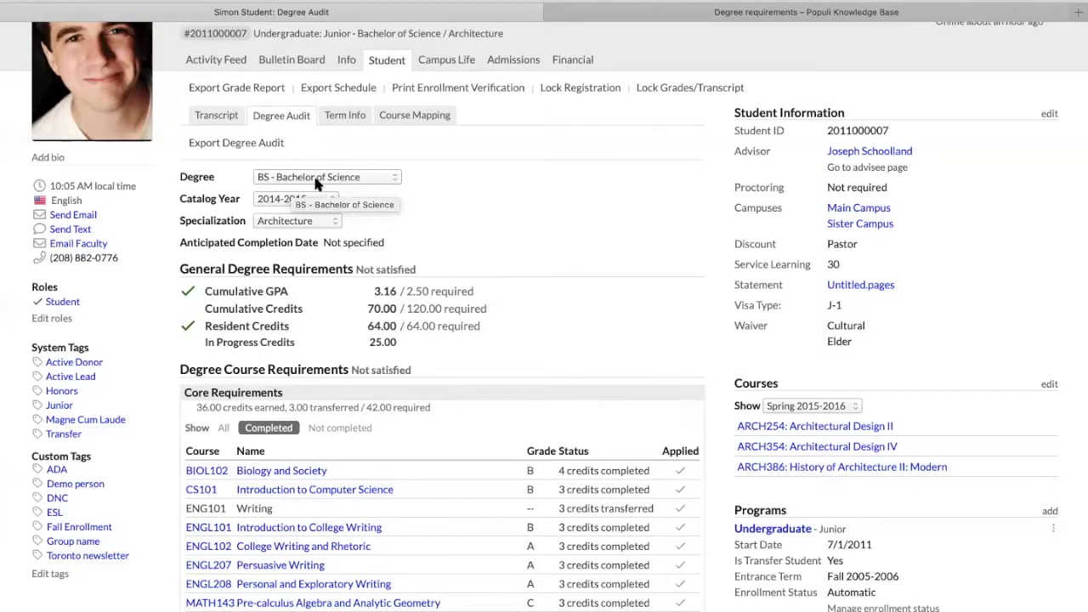
left_click(311, 223)
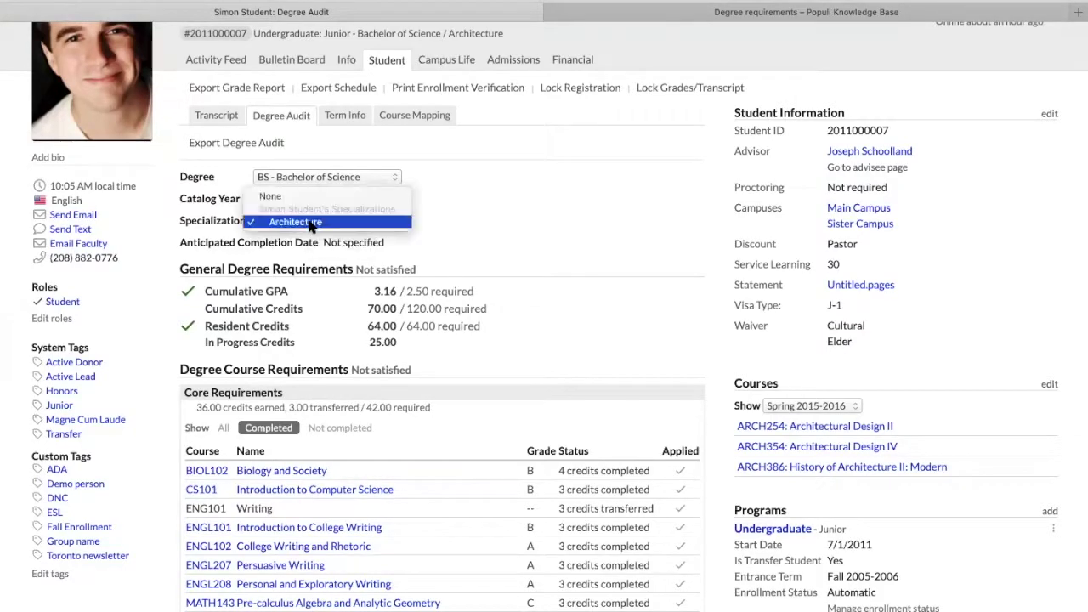
left_click(311, 223)
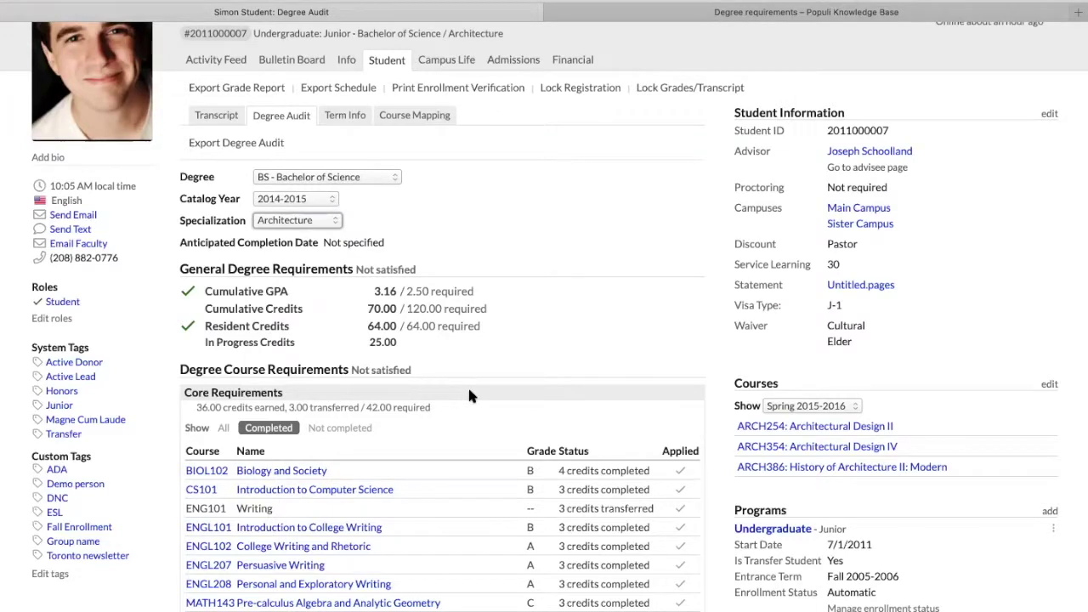
Examine the required cumulative GPA, cumulative credits and resident credits under General Degree Requirements.
scroll(429, 387, "down", 3)
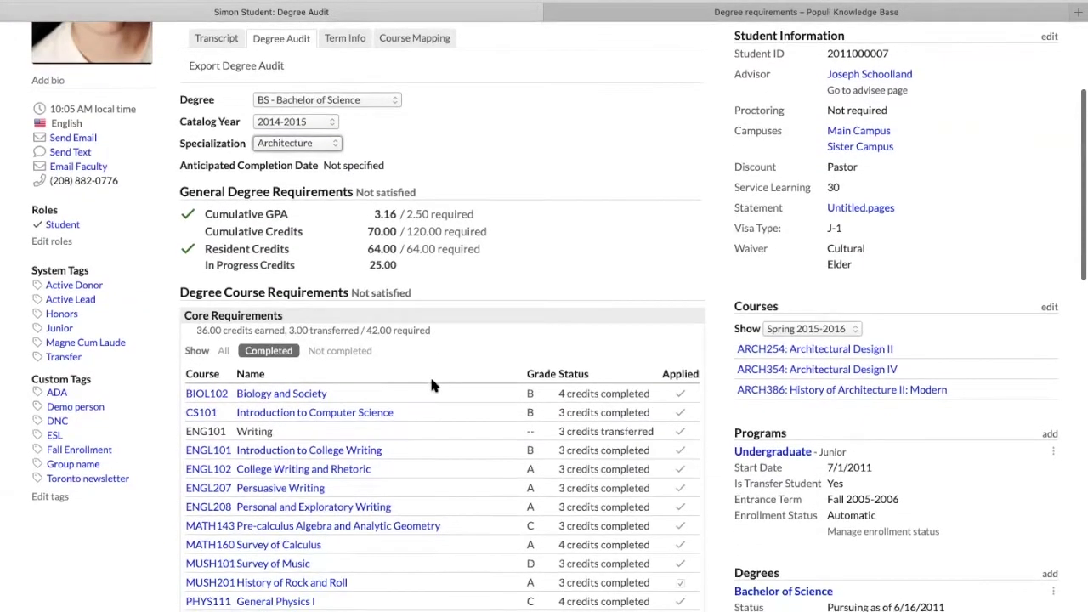
left_click_drag(178, 191, 435, 219)
left_click(435, 220)
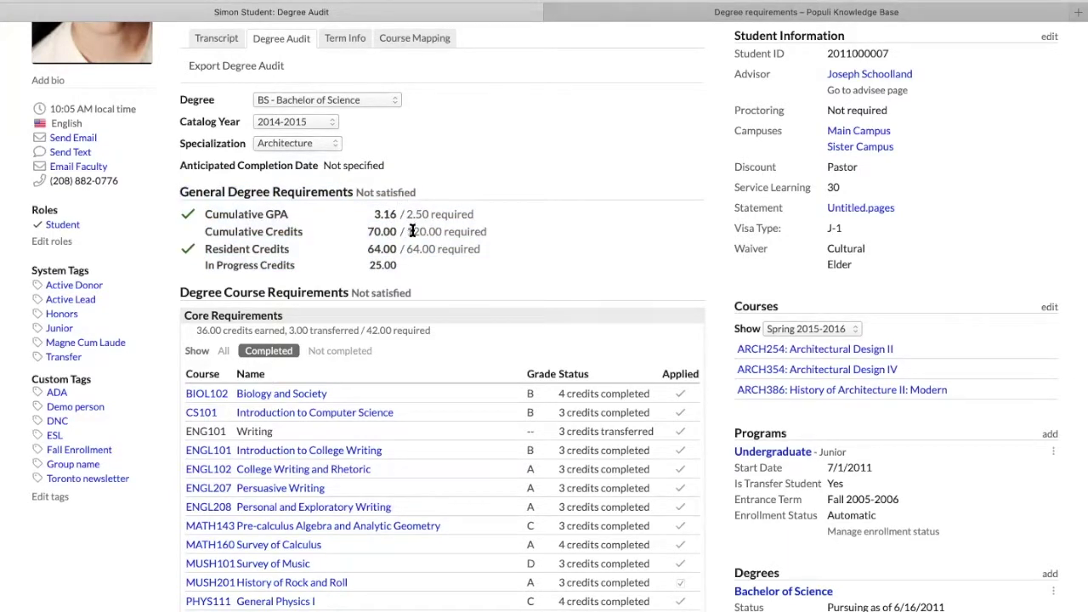
left_click_drag(406, 231, 495, 231)
left_click_drag(406, 249, 478, 253)
left_click(475, 254)
Review the Core Requirements and Electives course groups under Degree Course Requirements.
scroll(429, 275, "down", 5)
scroll(429, 275, "up", 1)
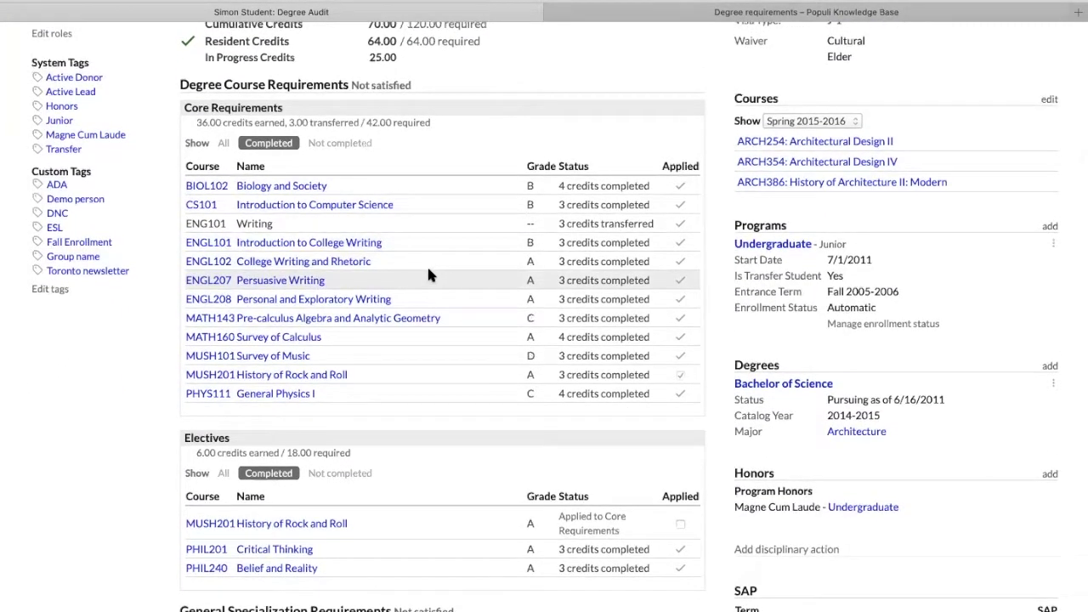
scroll(429, 274, "up", 2)
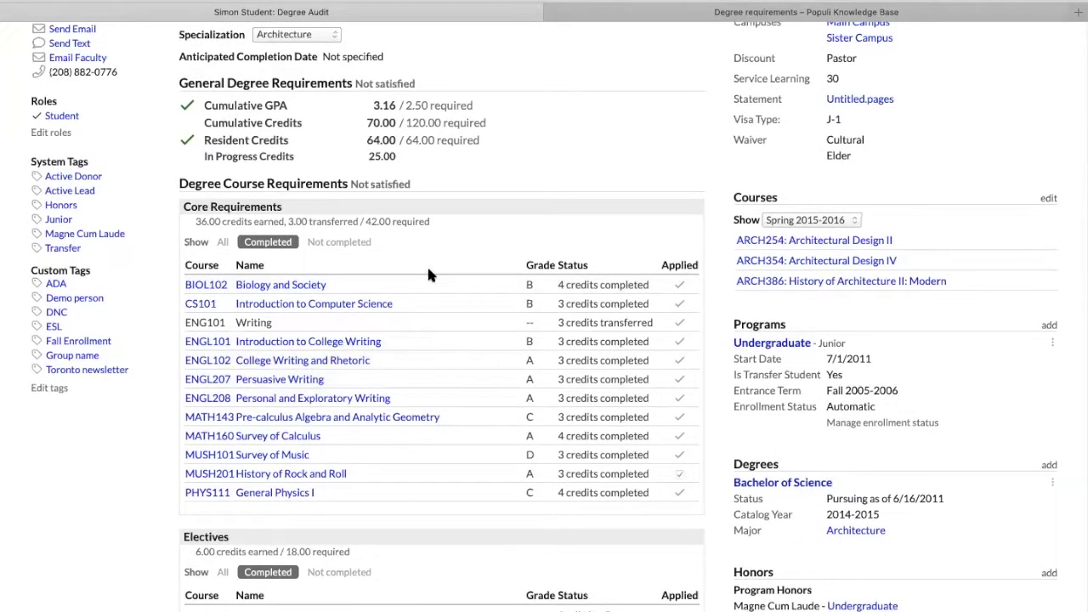
Point out the Core Requirements and Electives headings as the two course groups of the degree.
scroll(428, 274, "down", 2)
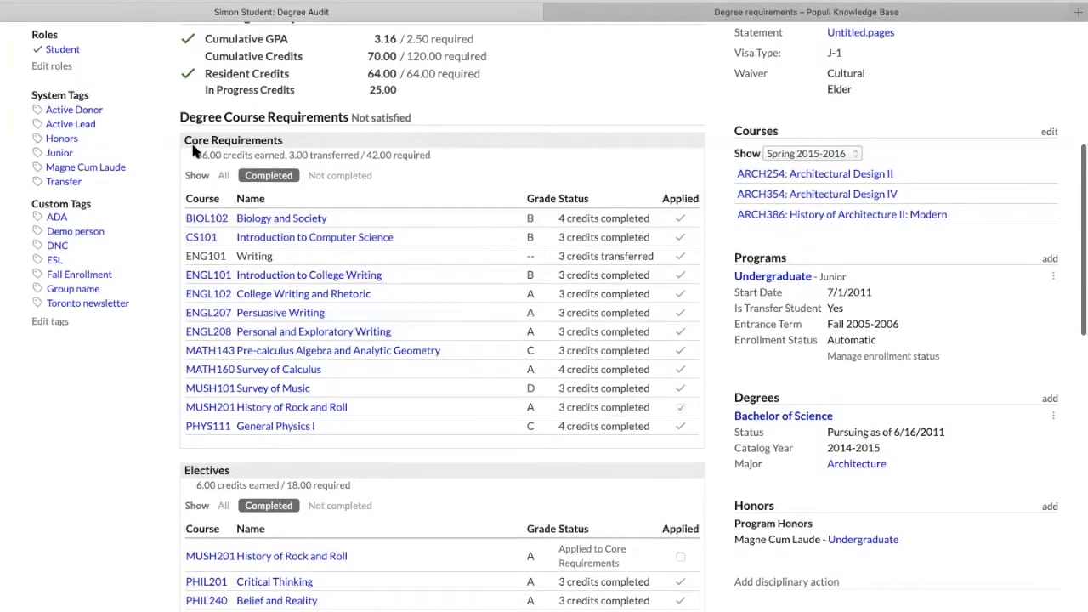
left_click_drag(186, 140, 283, 140)
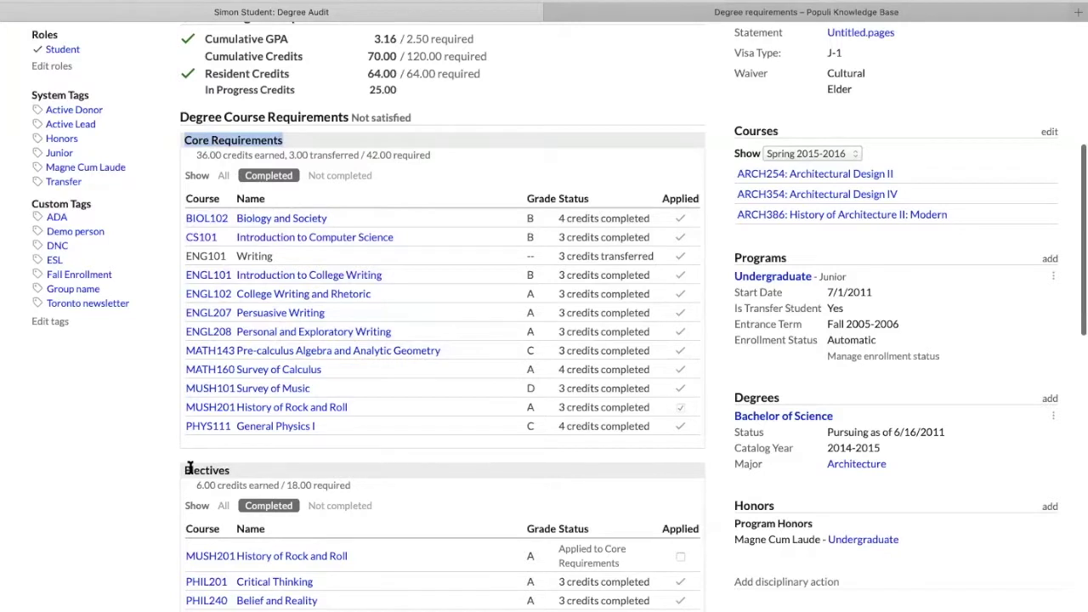
left_click_drag(185, 470, 231, 470)
scroll(256, 461, "down", 1)
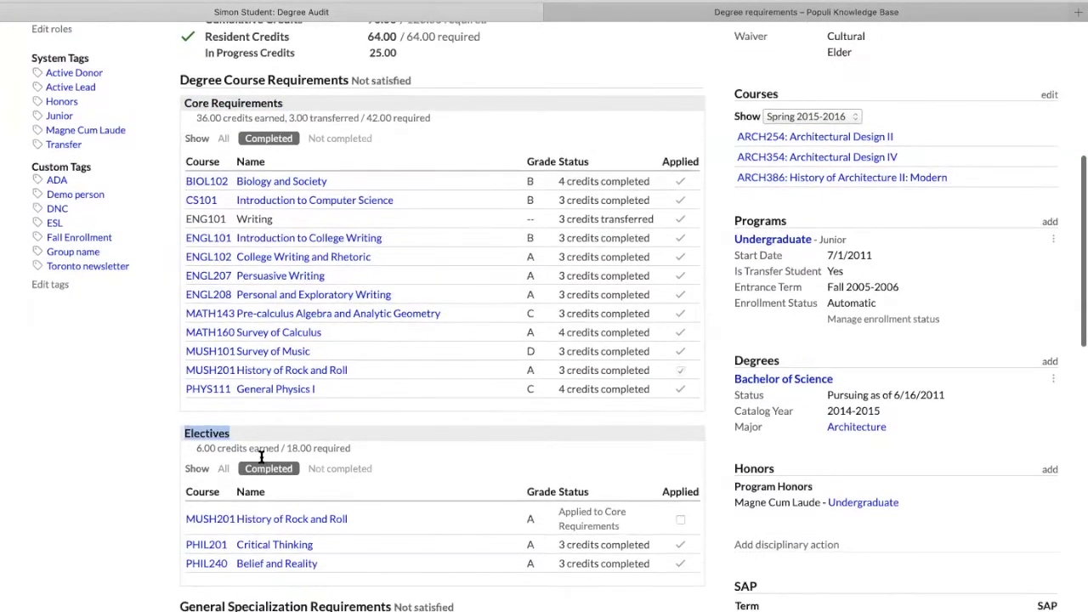
left_click(258, 435)
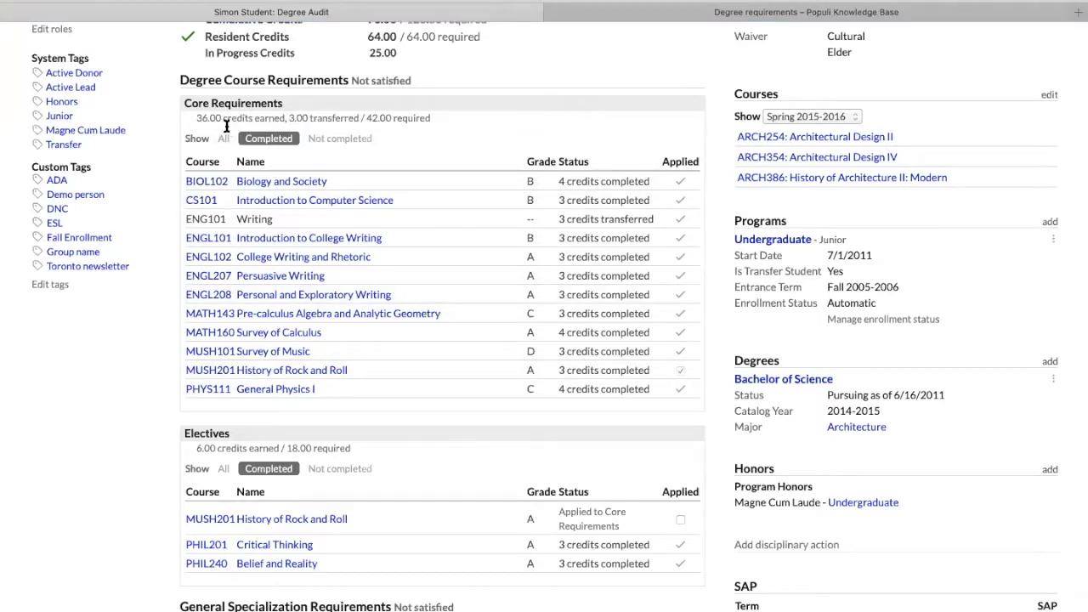
Check the required, earned and transferred credits of Core Requirements, including the transfer status of ENG101 Writing.
triple_click(197, 103)
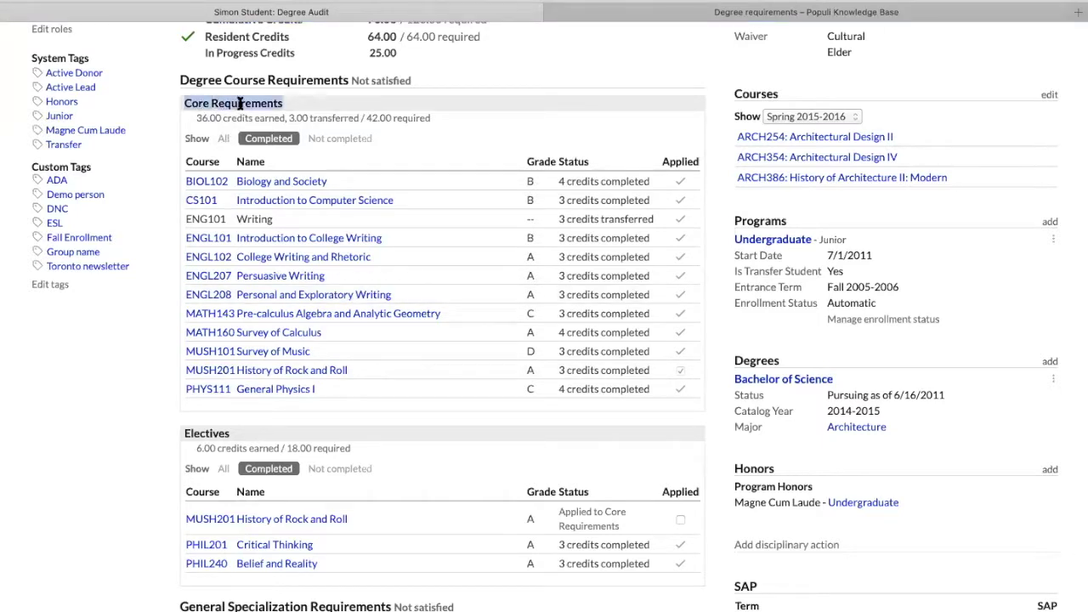
left_click_drag(366, 118, 437, 117)
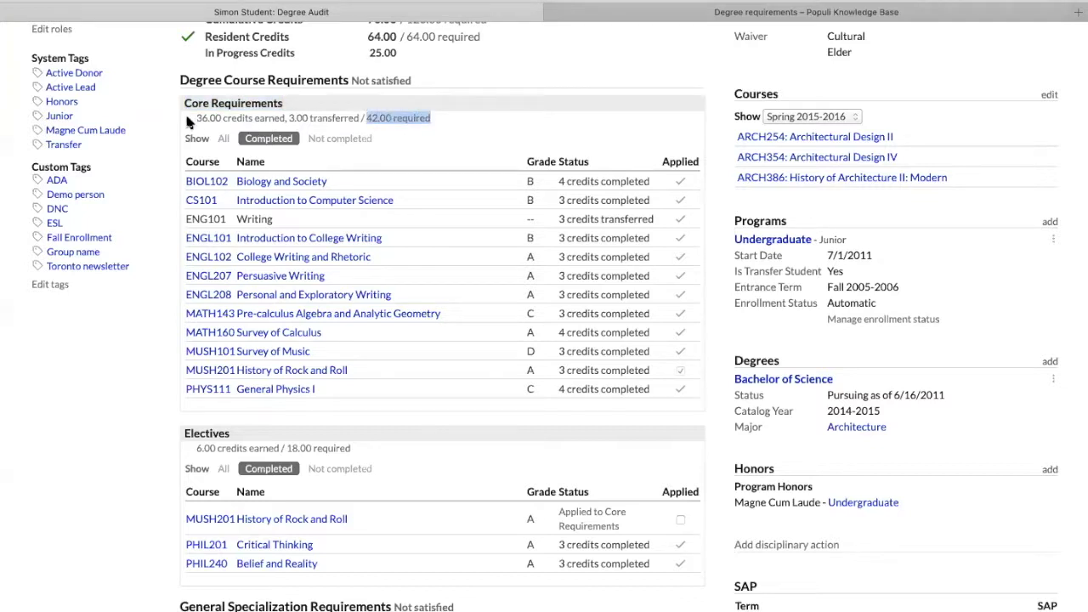
left_click_drag(195, 117, 359, 120)
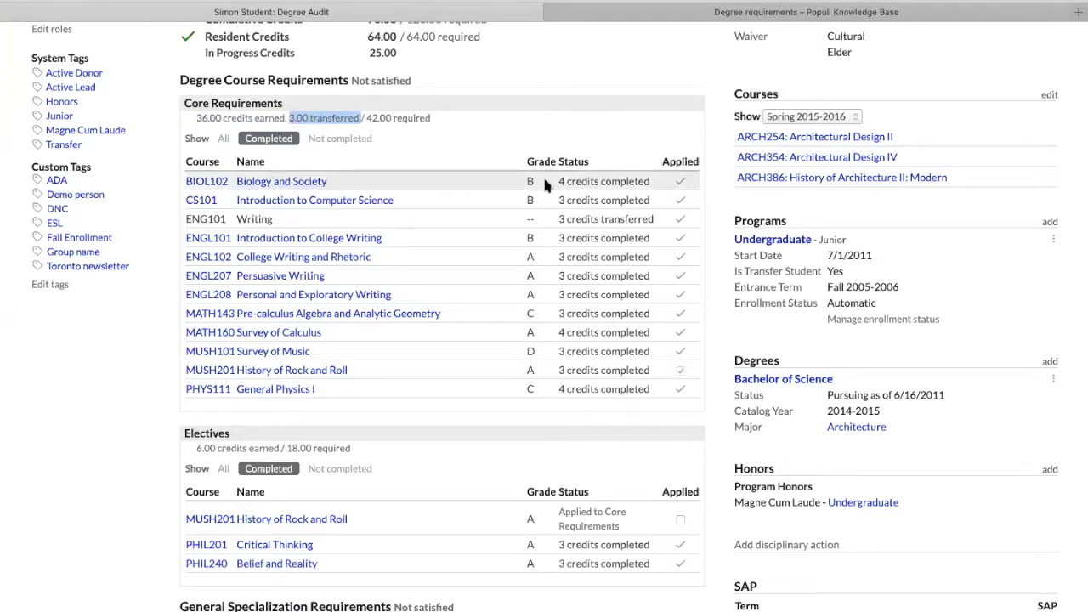
left_click(609, 218)
double_click(609, 218)
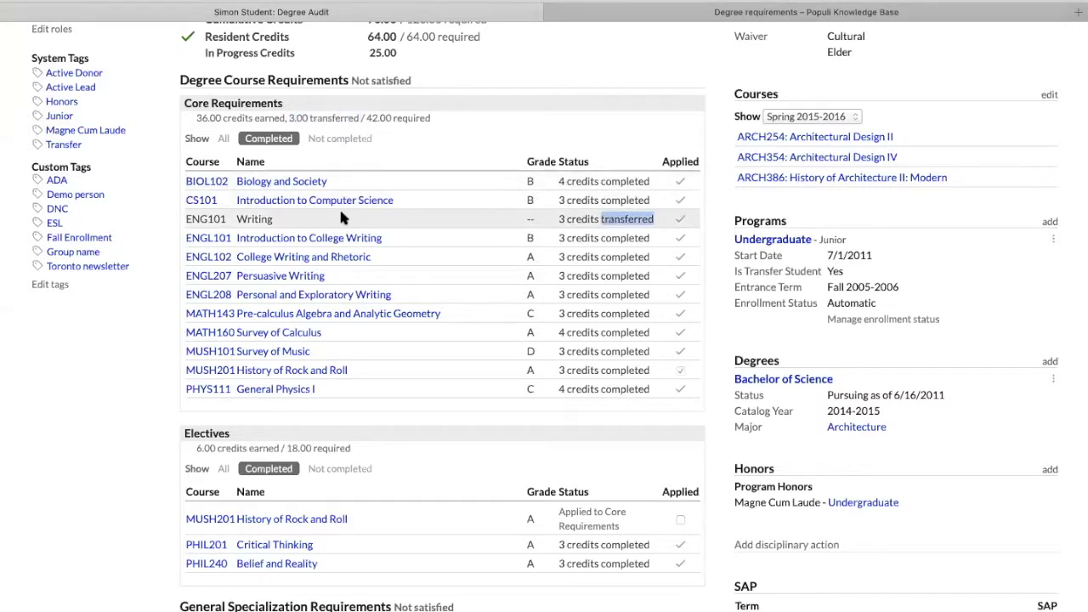
View all Core Requirements courses, filter them to not completed, and return to the completed ones.
left_click(222, 140)
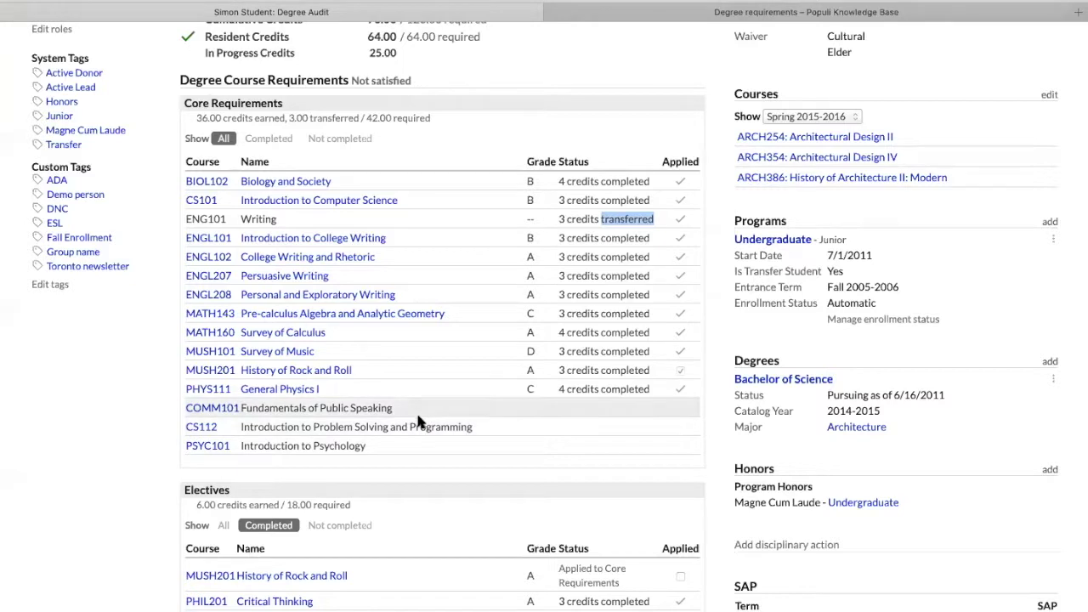
left_click(272, 139)
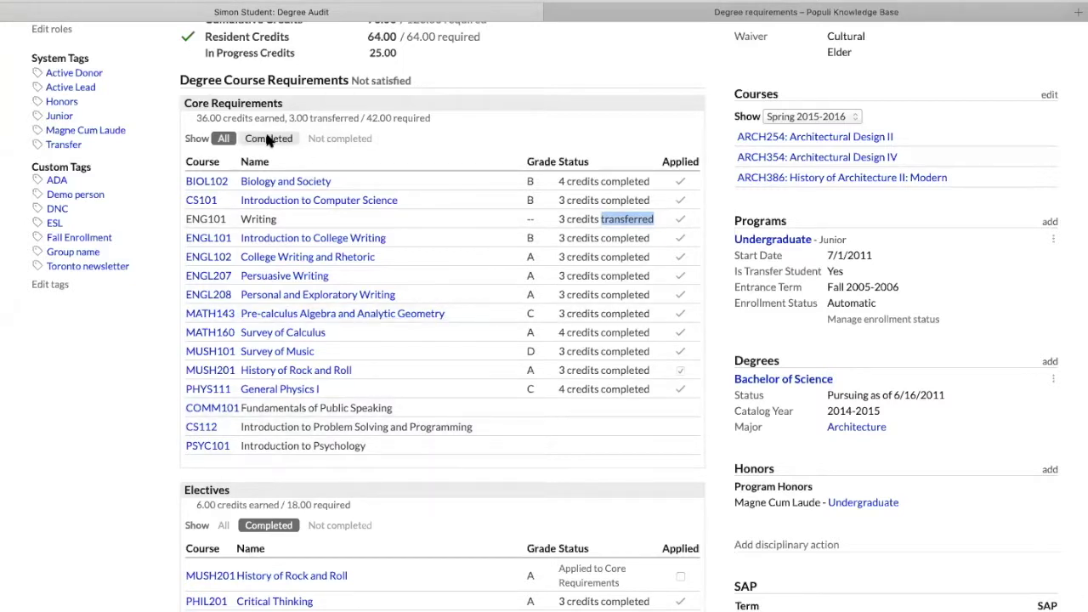
left_click(332, 138)
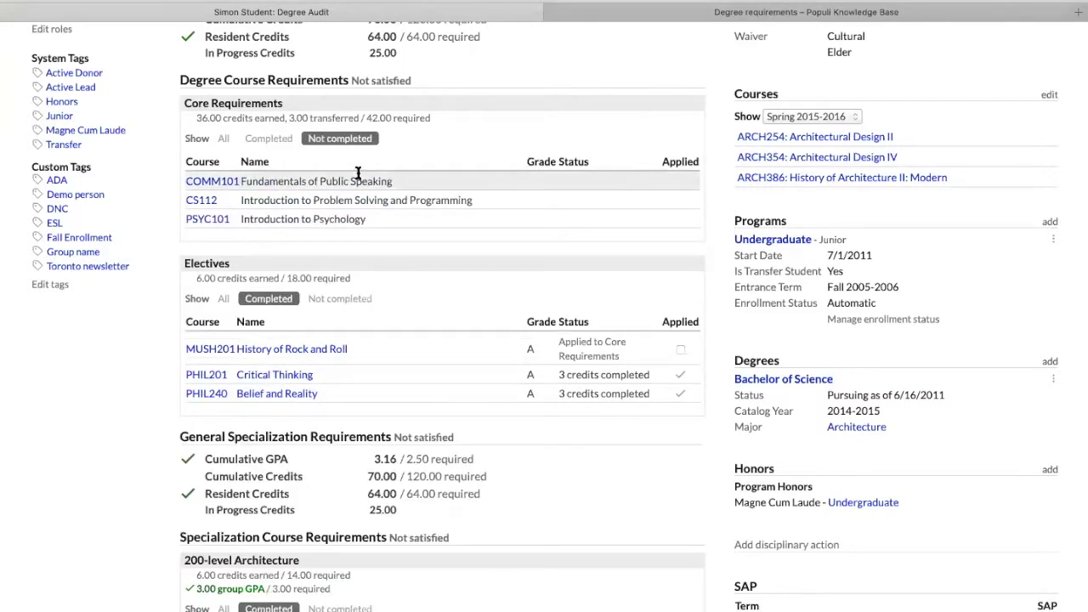
left_click(267, 138)
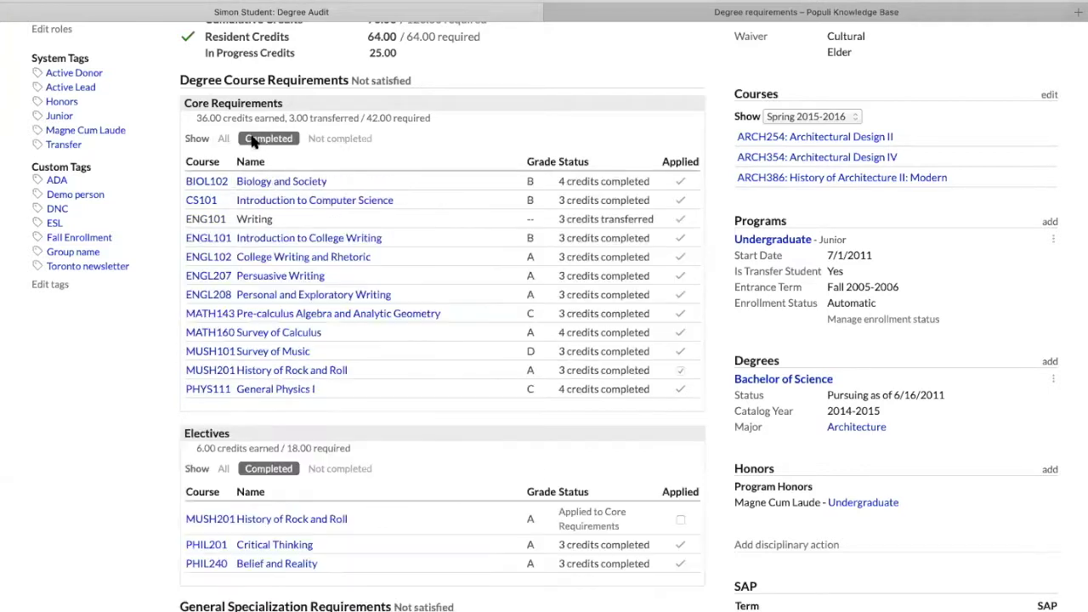
Apply MUSH201 History of Rock and Roll to Electives and move it back to Core Requirements.
scroll(122, 337, "down", 5)
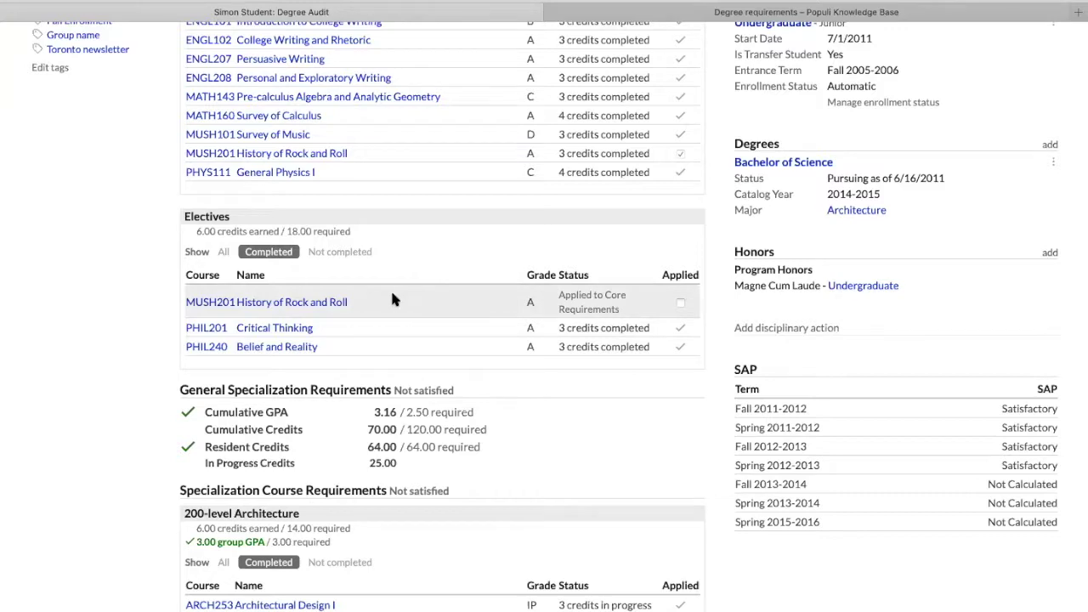
scroll(399, 298, "up", 4)
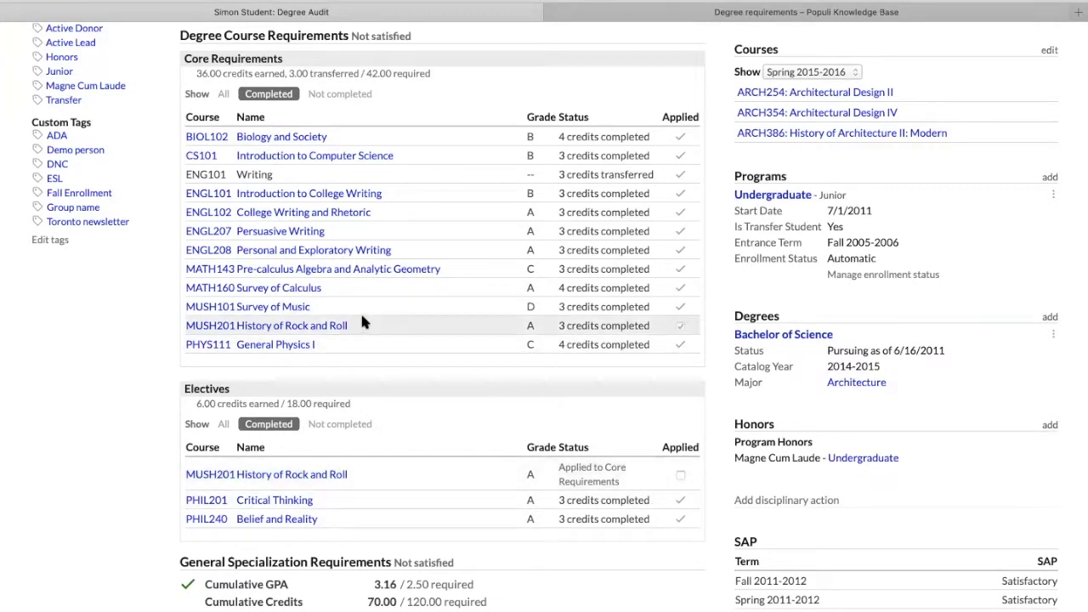
double_click(623, 326)
scroll(691, 507, "up", 1)
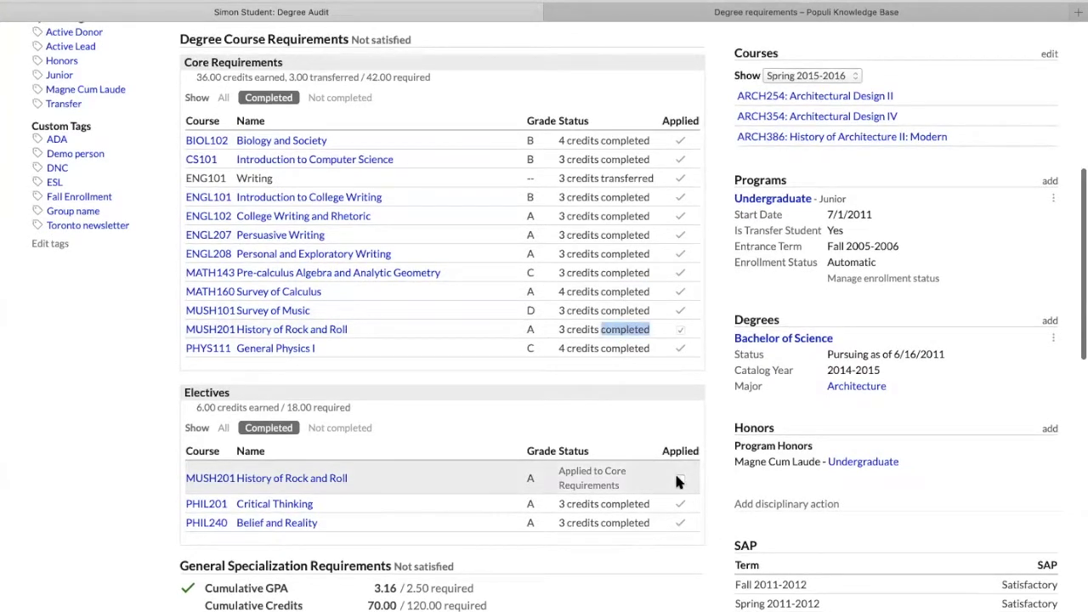
left_click(680, 478)
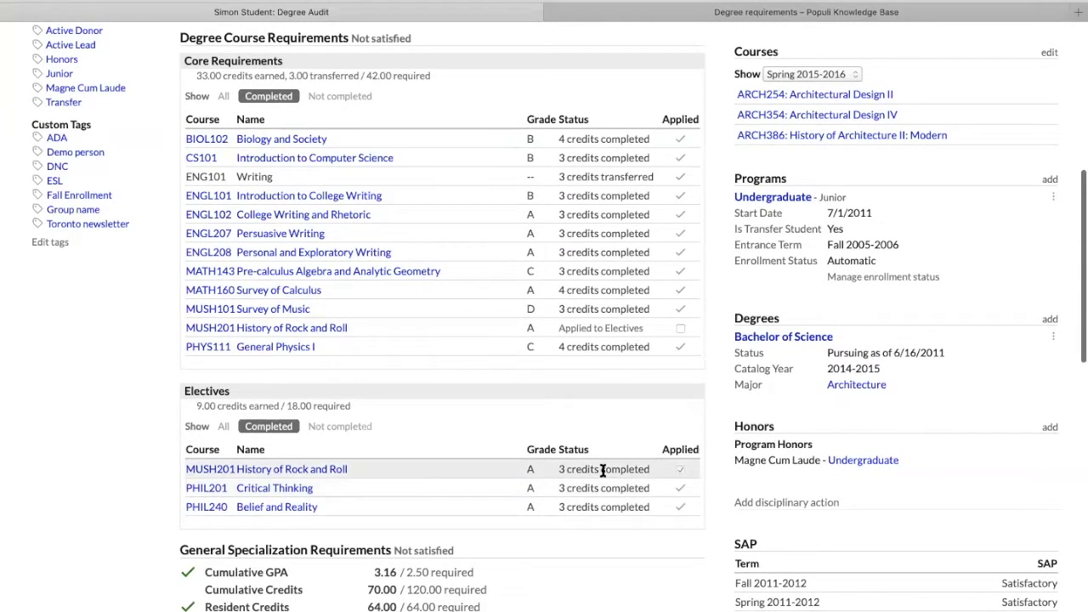
scroll(603, 470, "up", 1)
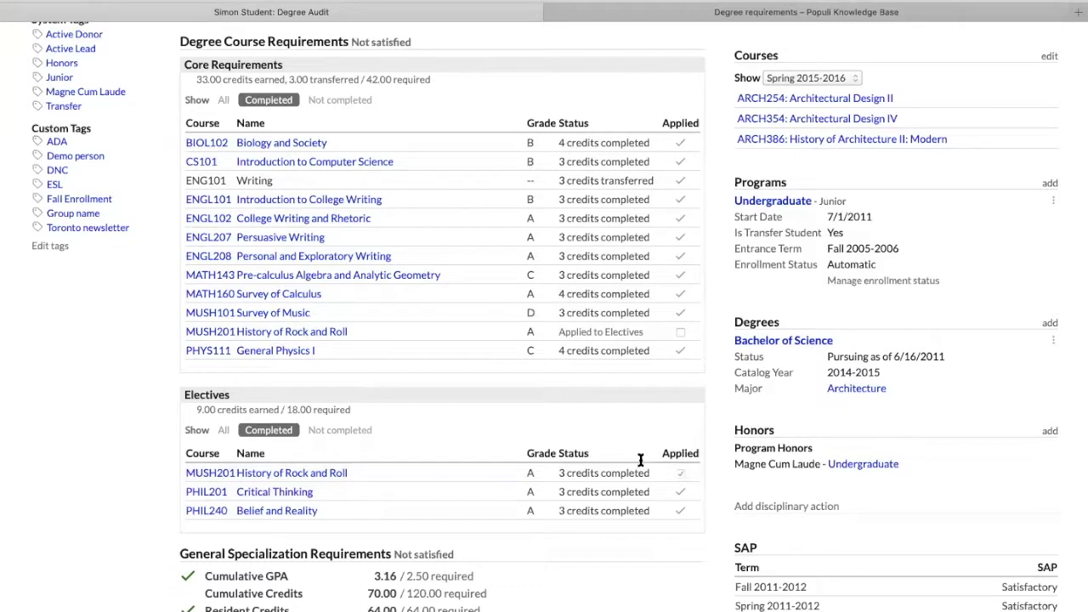
left_click(680, 333)
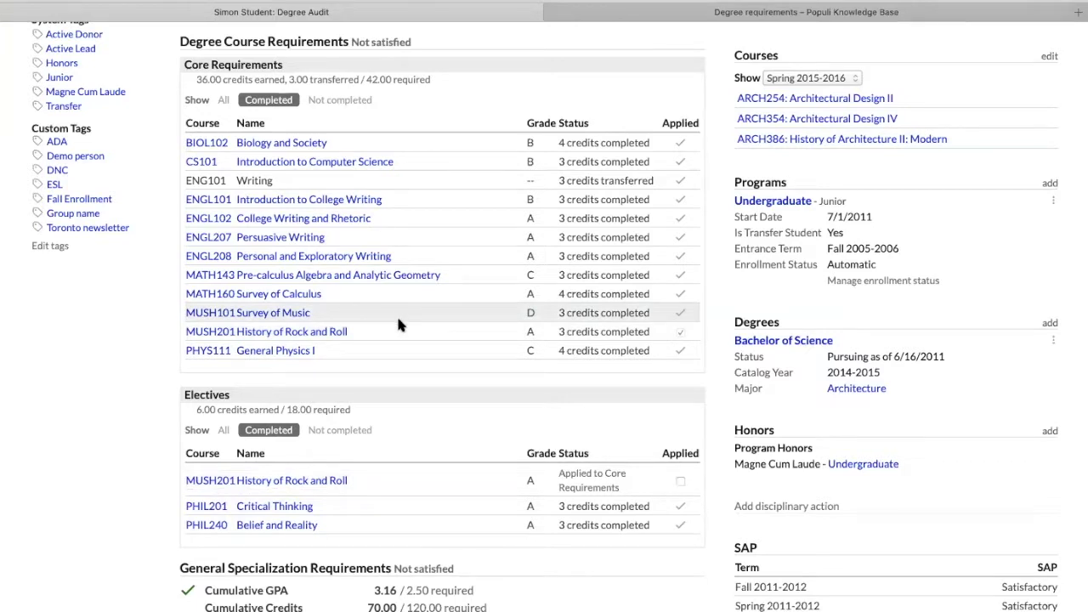
Compare the General Specialization Requirements with the degree's general requirements and selected specialization.
scroll(403, 321, "down", 2)
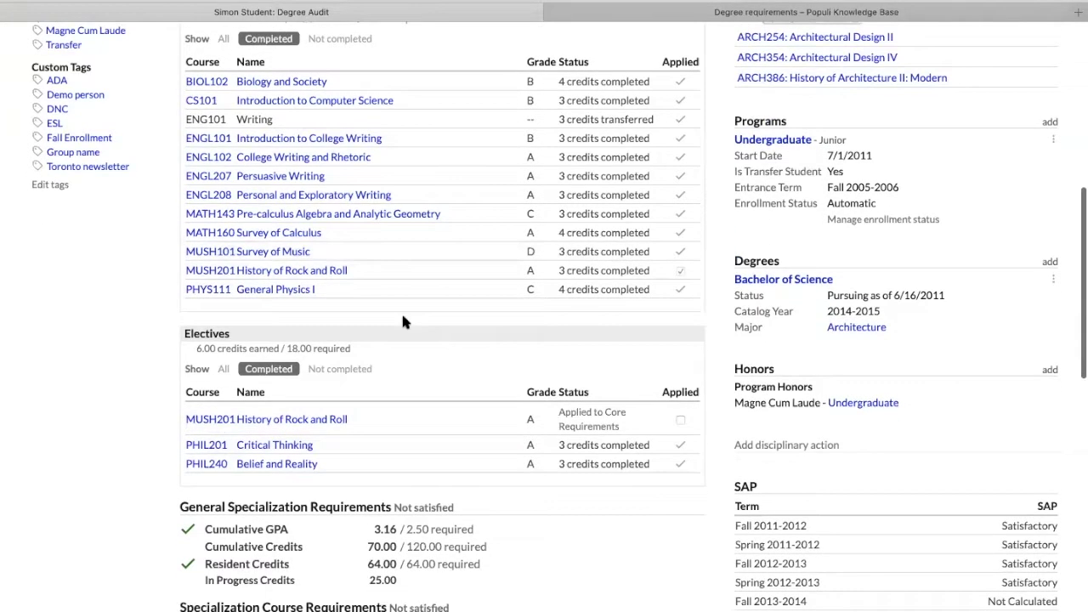
scroll(404, 320, "down", 10)
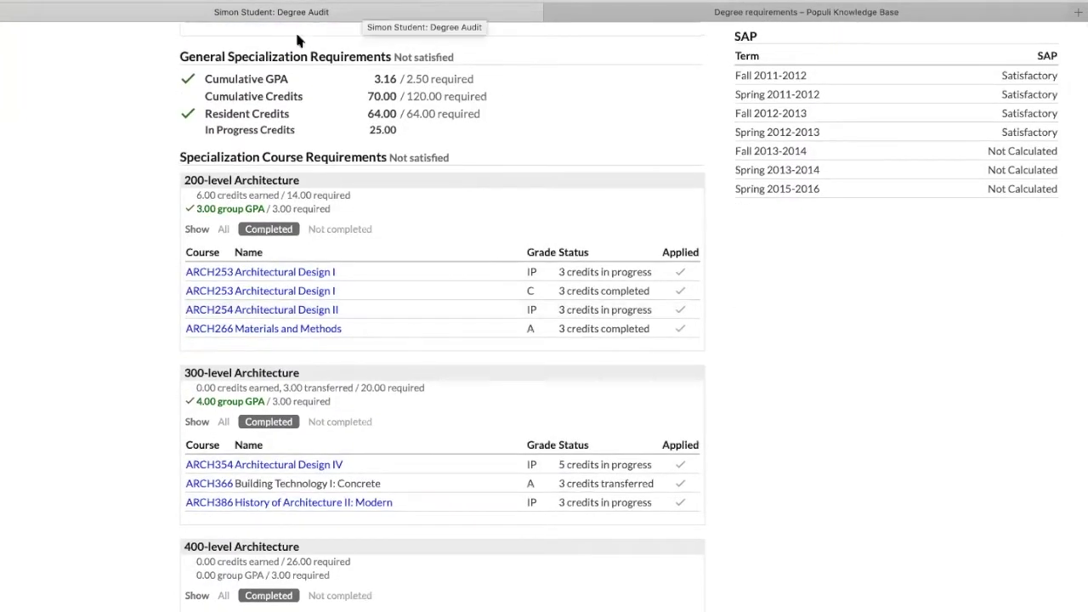
scroll(338, 148, "up", 1)
scroll(338, 148, "up", 15)
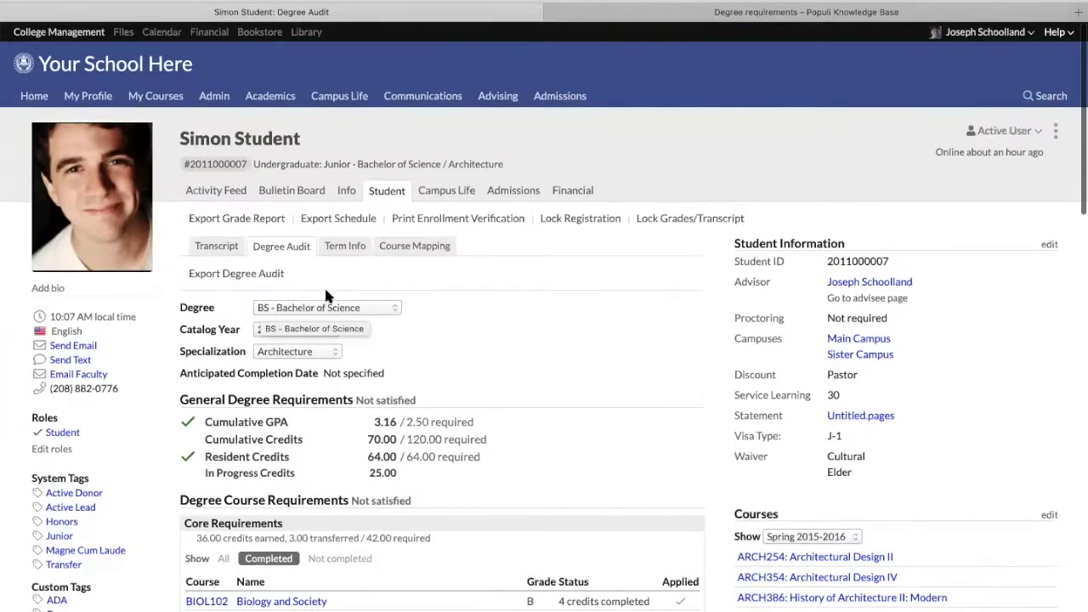
scroll(339, 370, "down", 15)
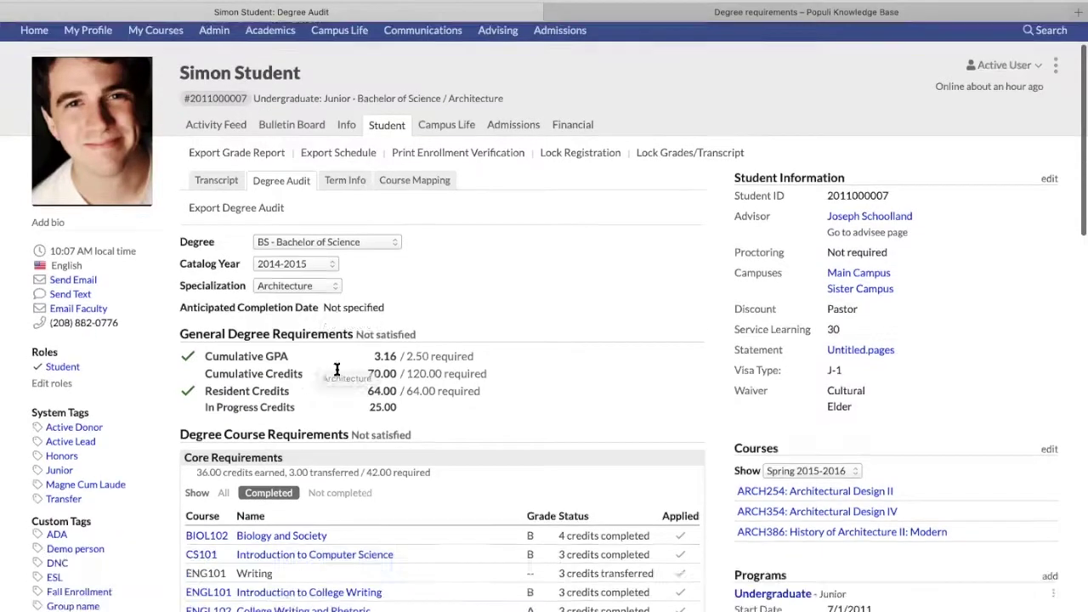
scroll(318, 353, "down", 3)
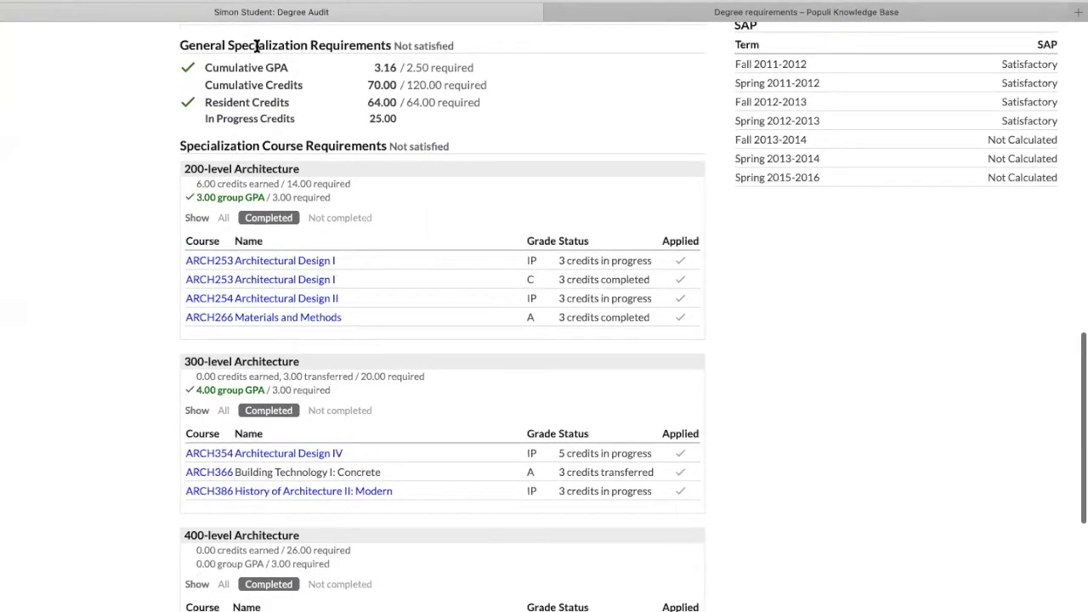
double_click(255, 45)
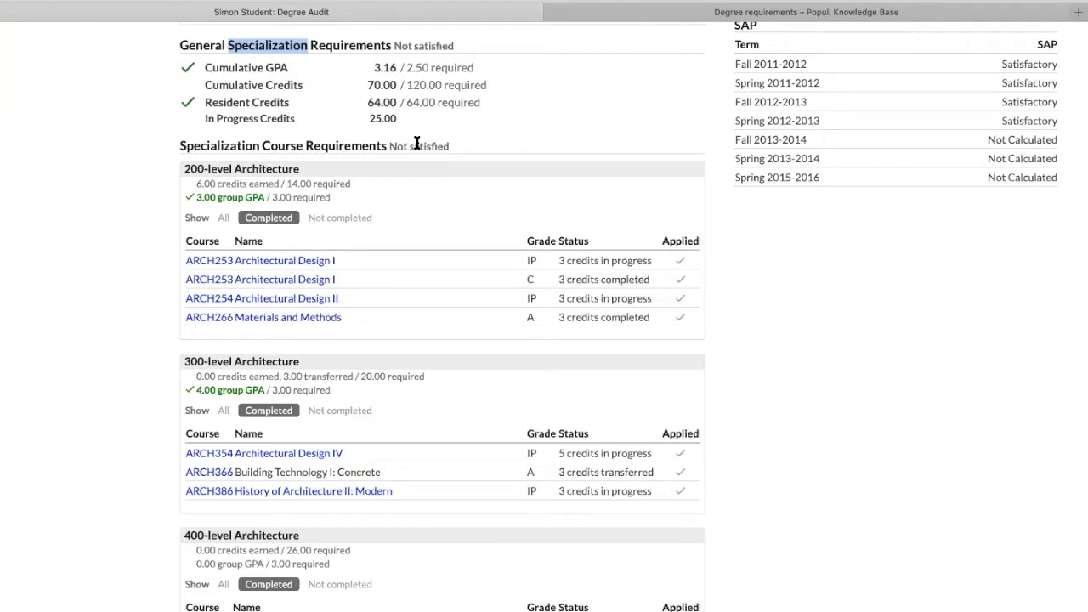
Review the Architecture groups under Specialization Course Requirements, switching 200-level Architecture to all courses and back to completed.
scroll(397, 348, "down", 2)
scroll(398, 350, "down", 1)
scroll(399, 350, "up", 2)
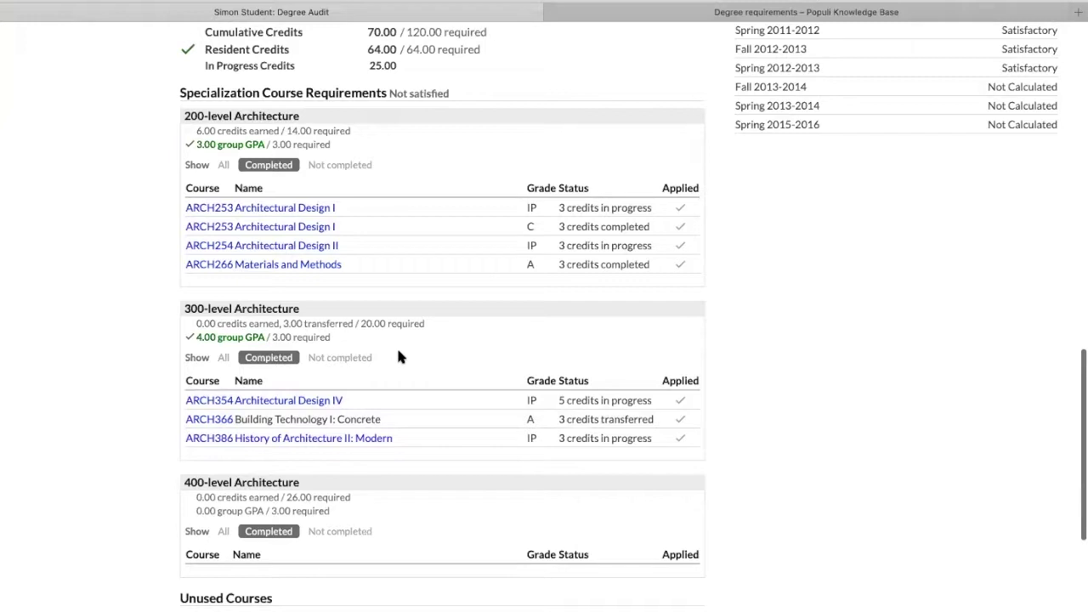
left_click(225, 165)
left_click(270, 168)
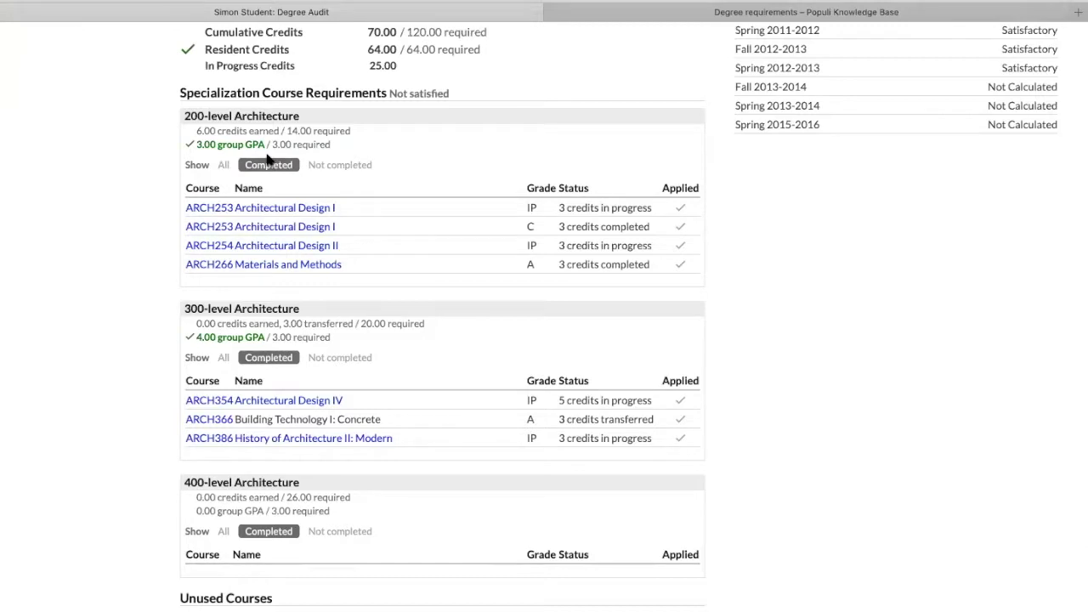
Recheck 200-level Architecture with all and completed courses shown, and examine each course's in-progress or completed status.
scroll(388, 117, "up", 1)
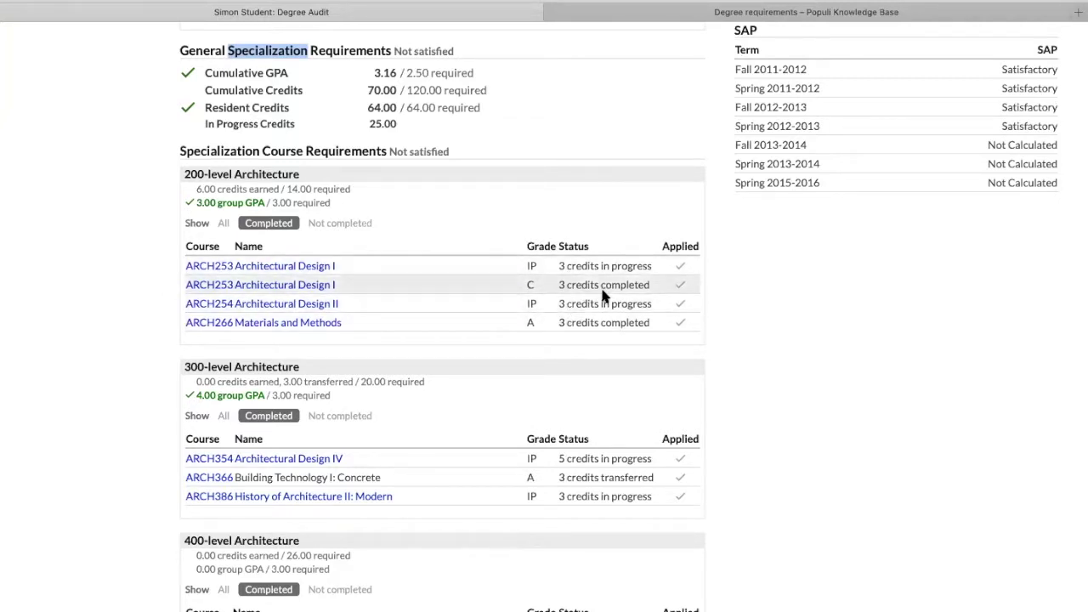
left_click(224, 223)
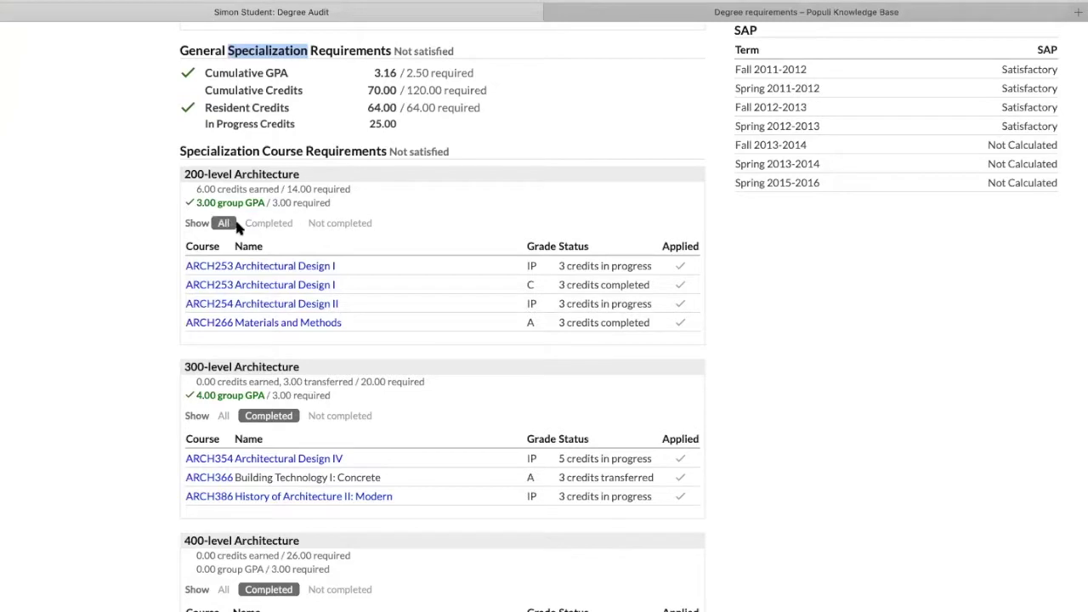
left_click(269, 223)
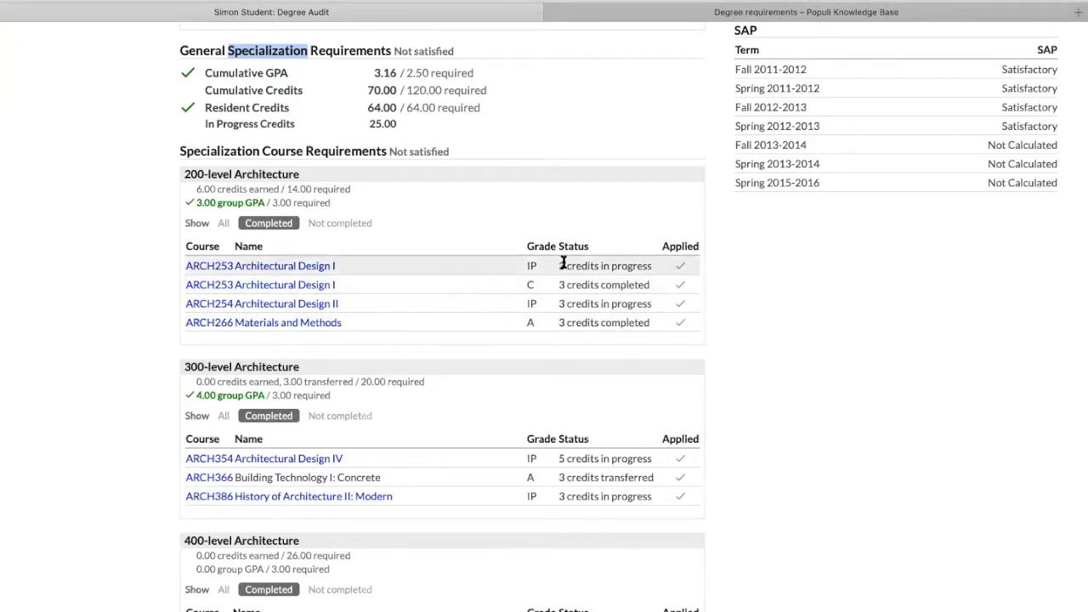
left_click_drag(560, 266, 580, 322)
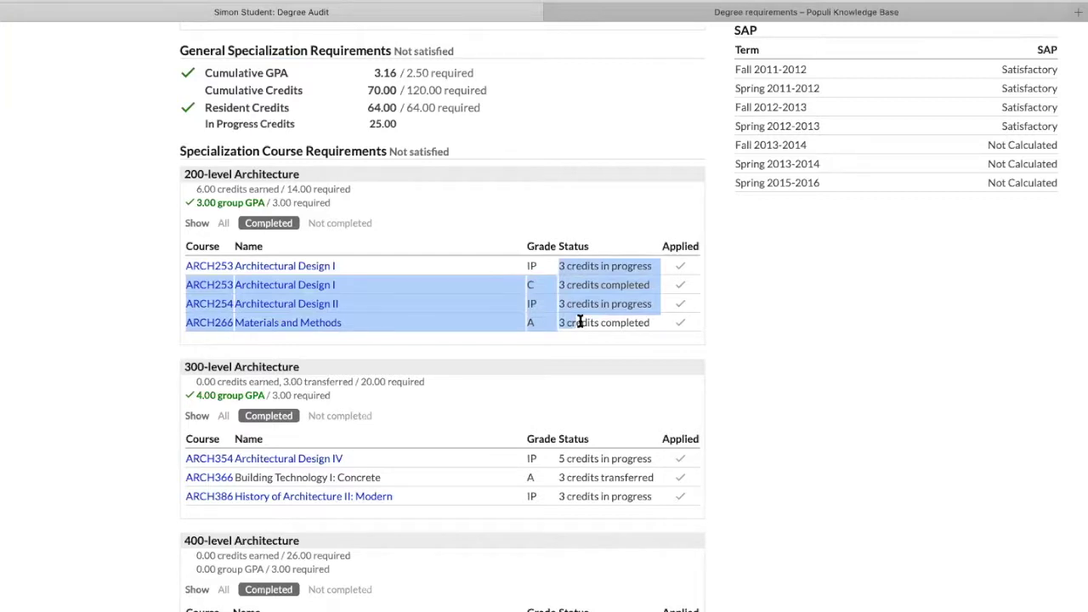
left_click(660, 289)
Show all courses in the 400-level Architecture group and compare them with the 300-level group.
scroll(340, 255, "down", 3)
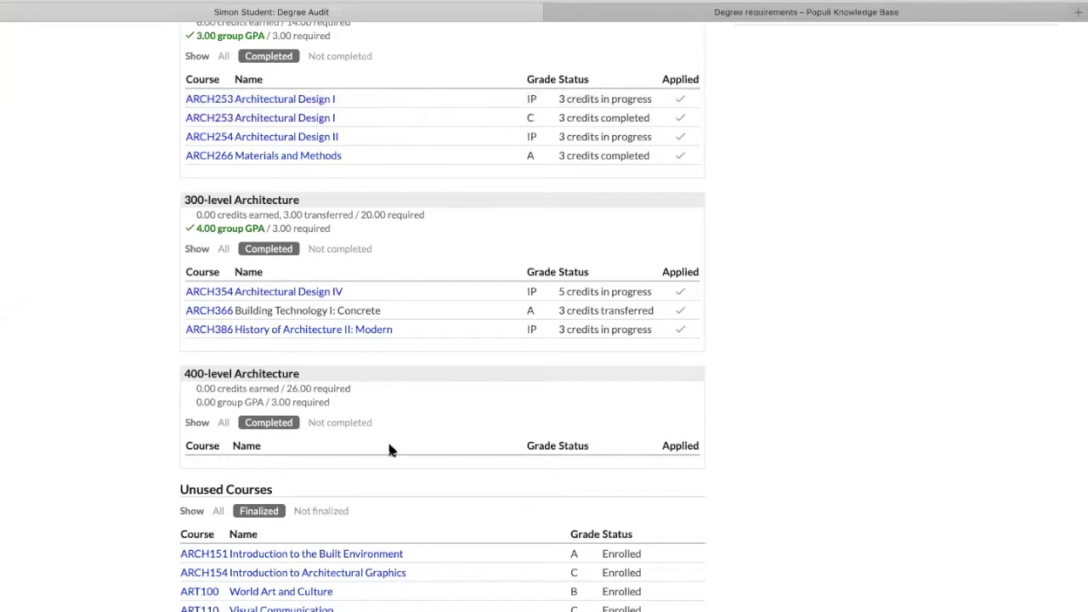
scroll(389, 448, "down", 2)
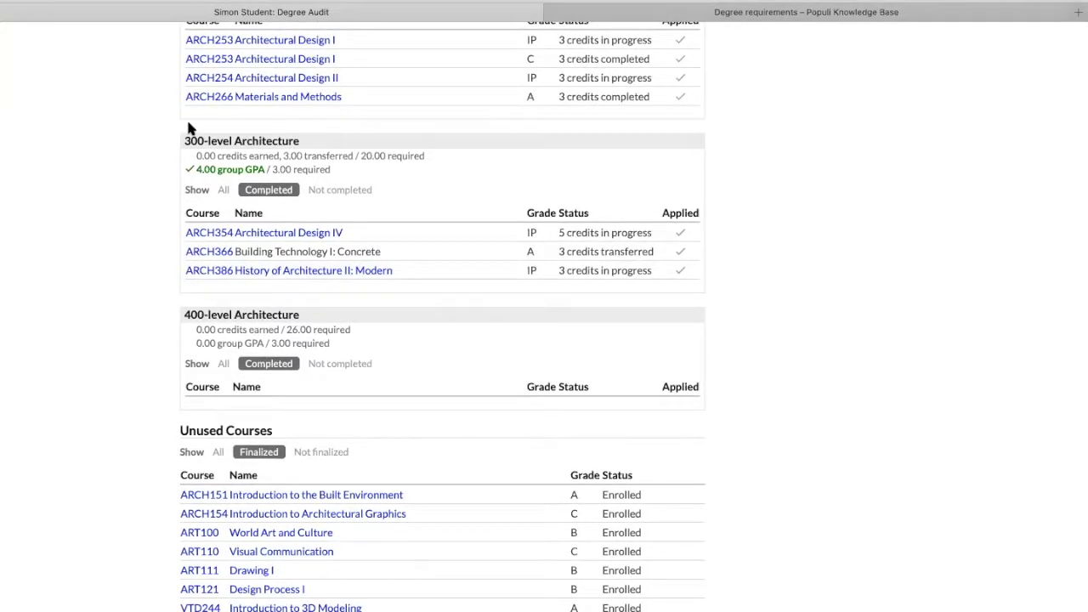
scroll(272, 197, "down", 4)
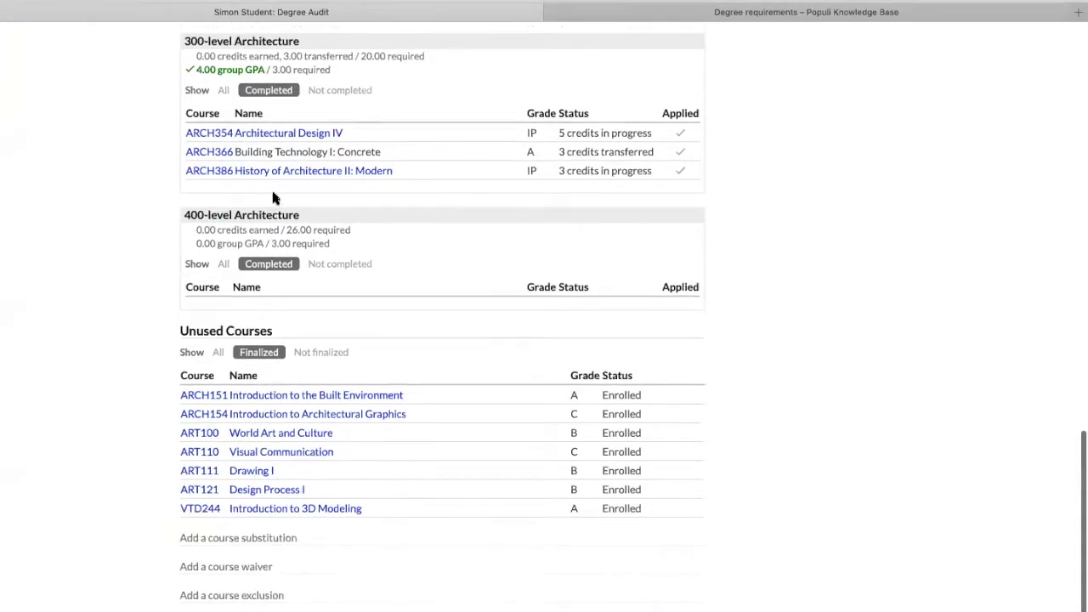
left_click(223, 252)
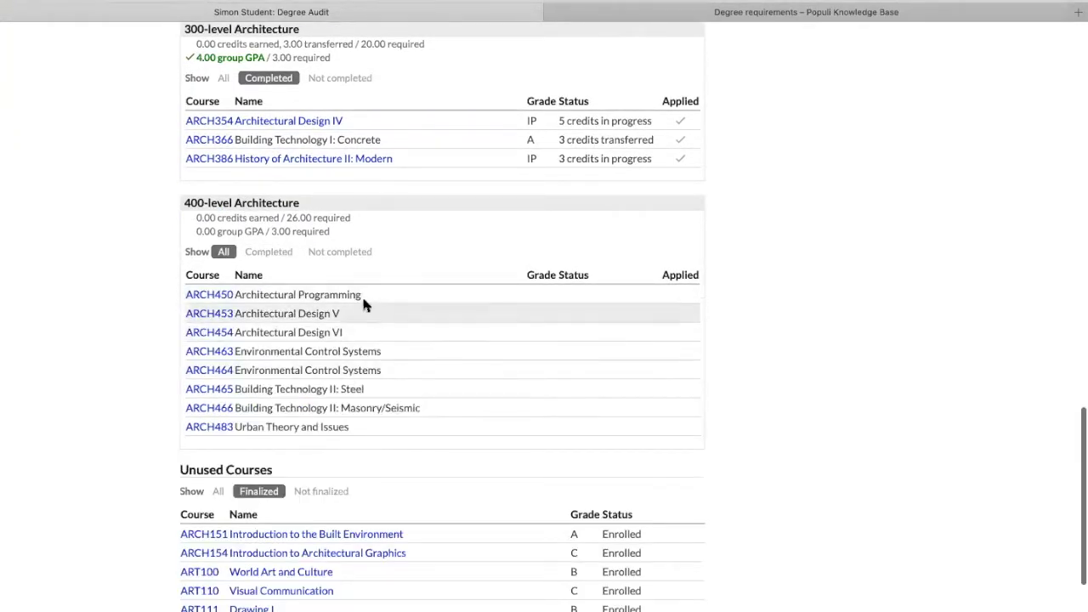
scroll(332, 226, "up", 2)
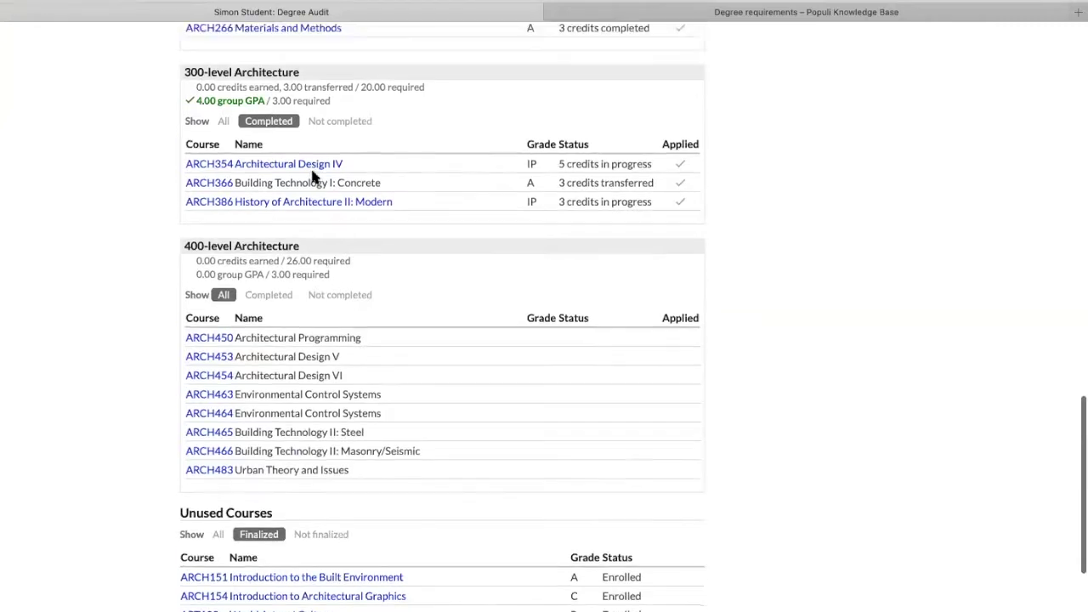
Review the finalized courses listed under Unused Courses that do not count toward the degree or specialization.
scroll(383, 252, "down", 8)
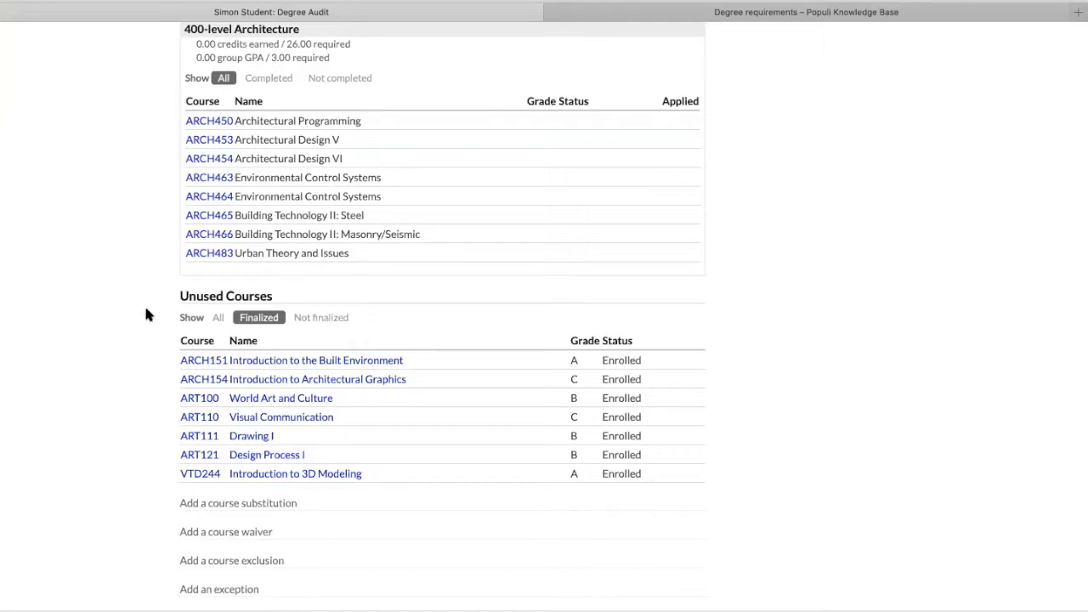
left_click_drag(179, 293, 301, 291)
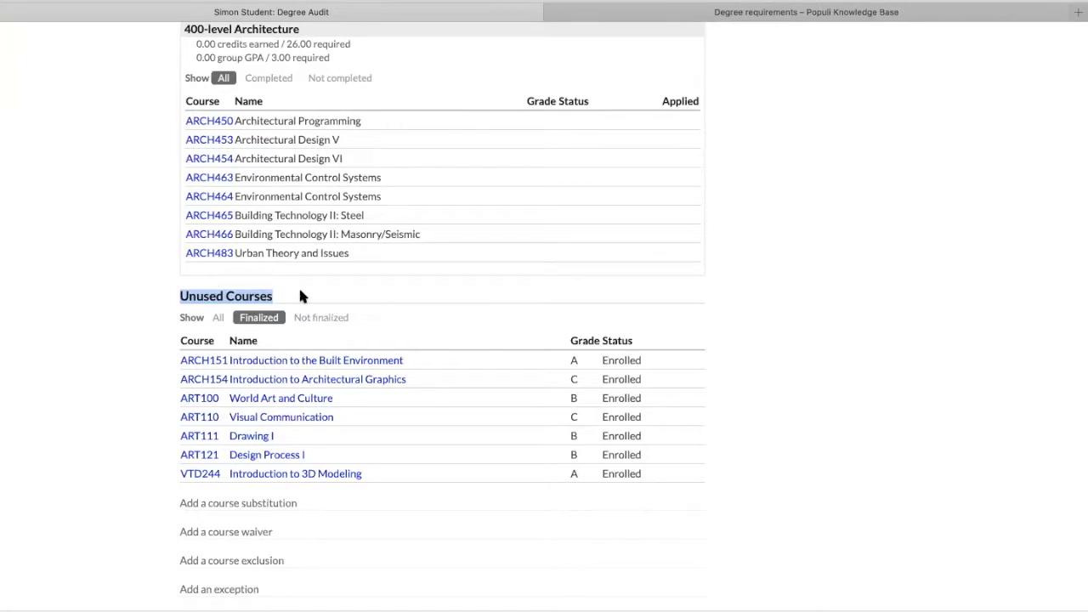
mouse_move(174, 357)
left_mouse_down()
mouse_move(213, 376)
mouse_move(639, 468)
mouse_move(432, 437)
mouse_move(172, 357)
left_mouse_up()
left_click(644, 474)
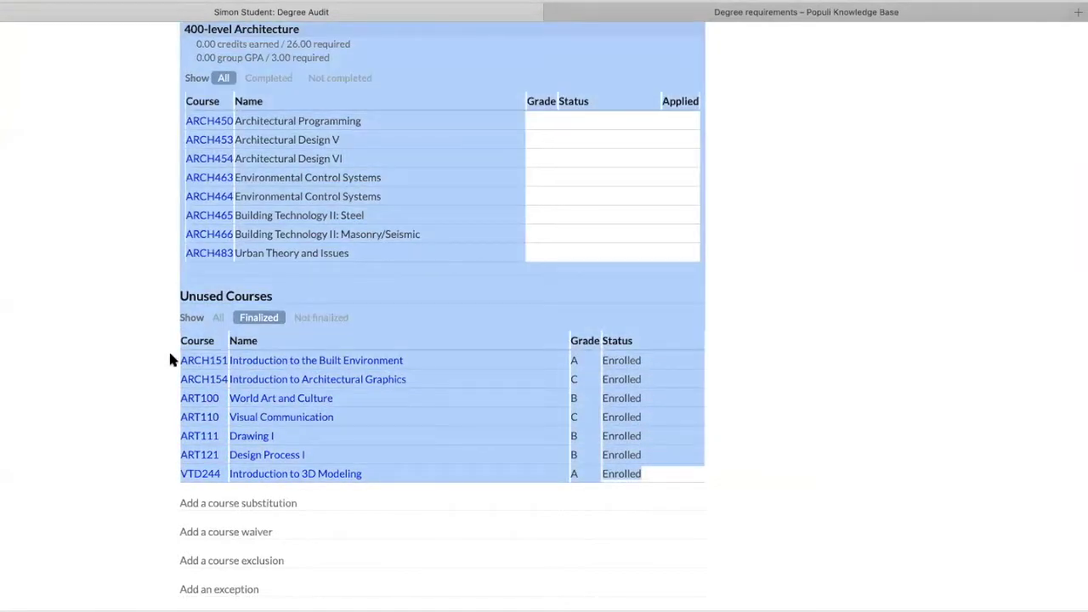
left_click(170, 357)
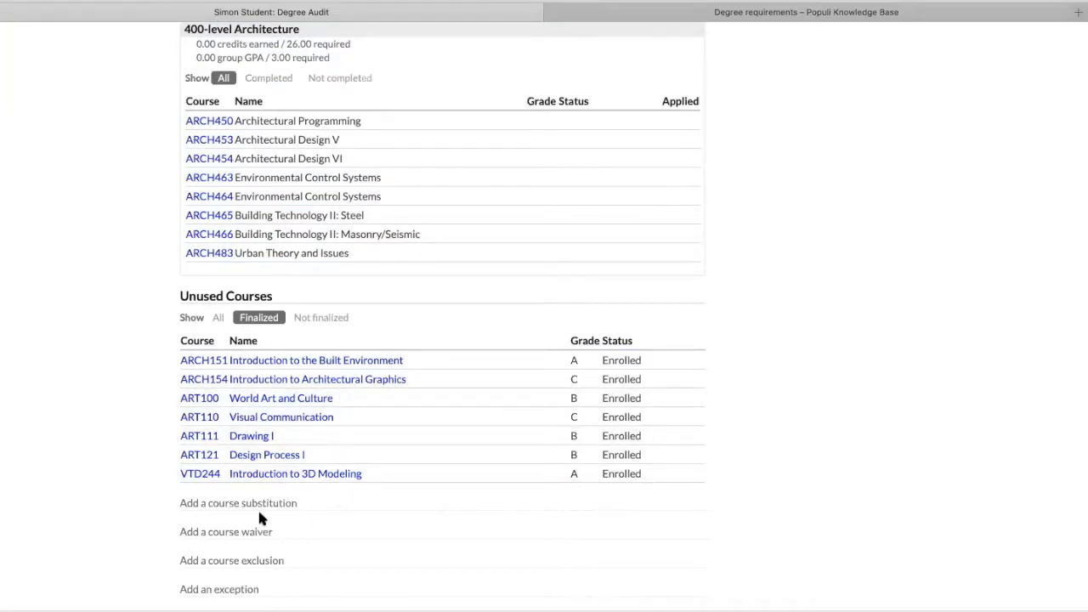
Show all courses in the Core Requirements group and look for ones the student has not completed.
scroll(361, 285, "up", 15)
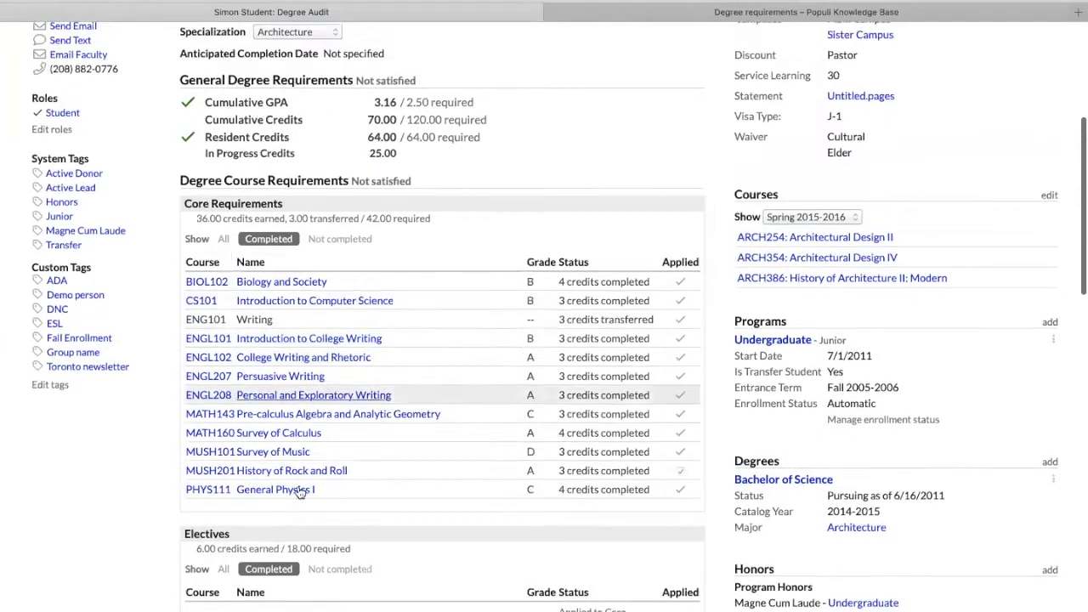
left_click(225, 244)
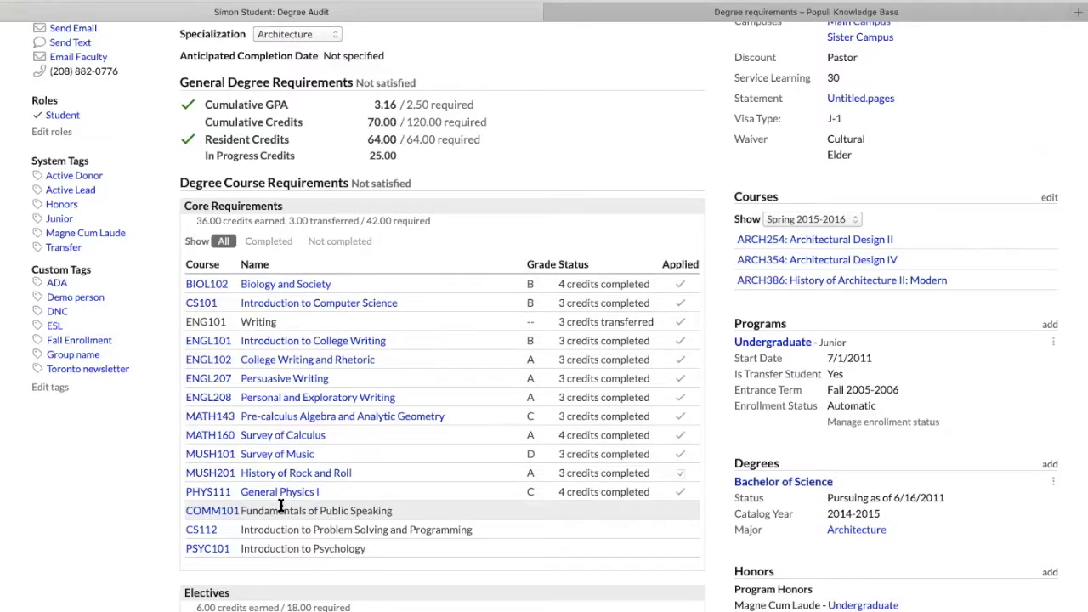
scroll(281, 506, "down", 15)
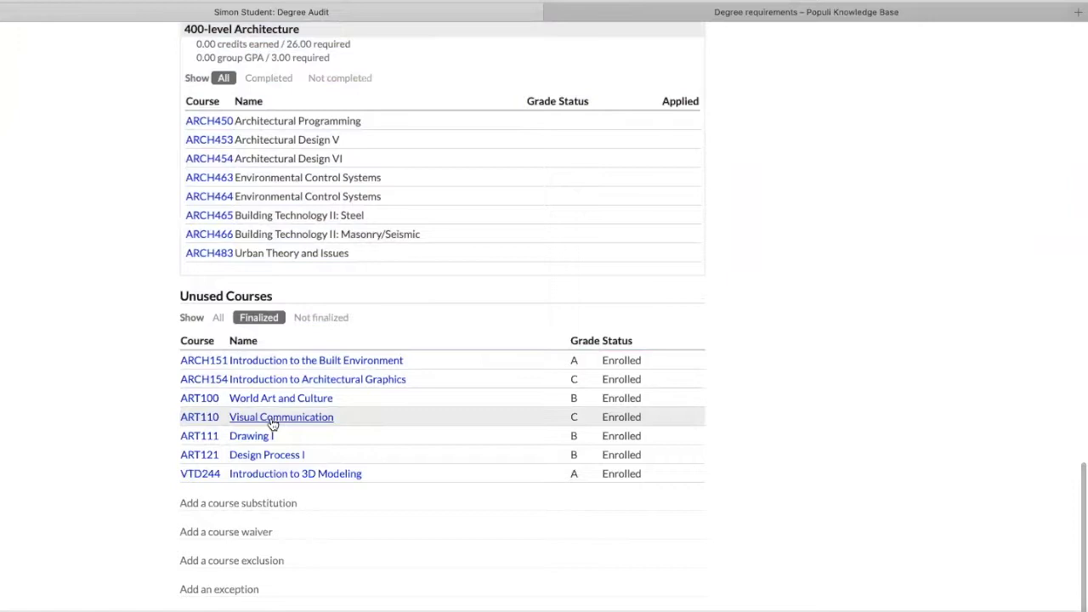
Start a course substitution that applies to the Degree, with COMM101: Fundamentals of Public Speaking as the required course.
left_click(244, 504)
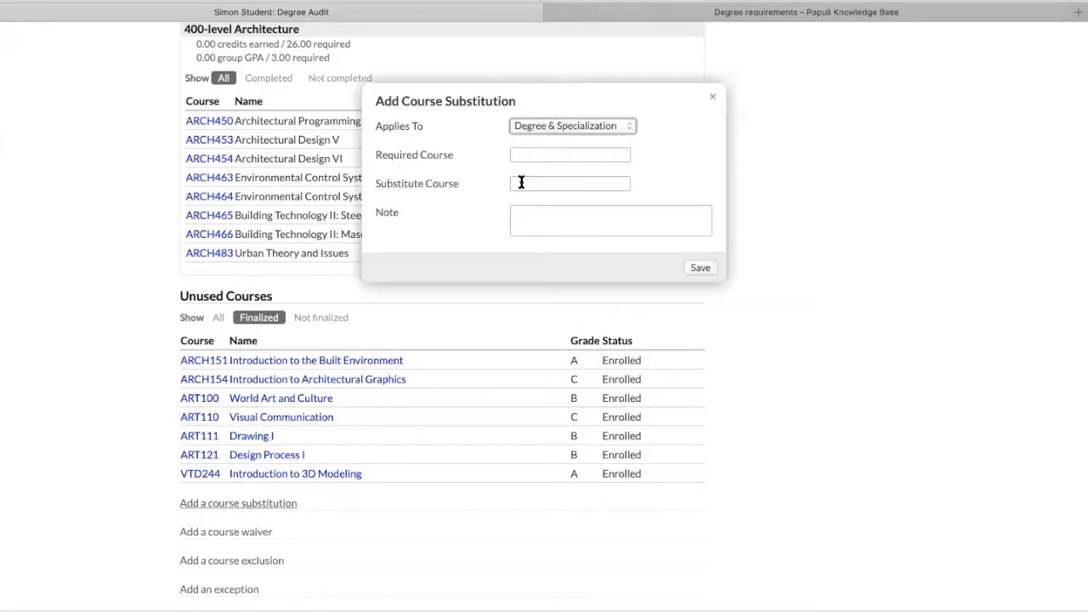
left_click(575, 128)
left_click(536, 140)
left_click(552, 153)
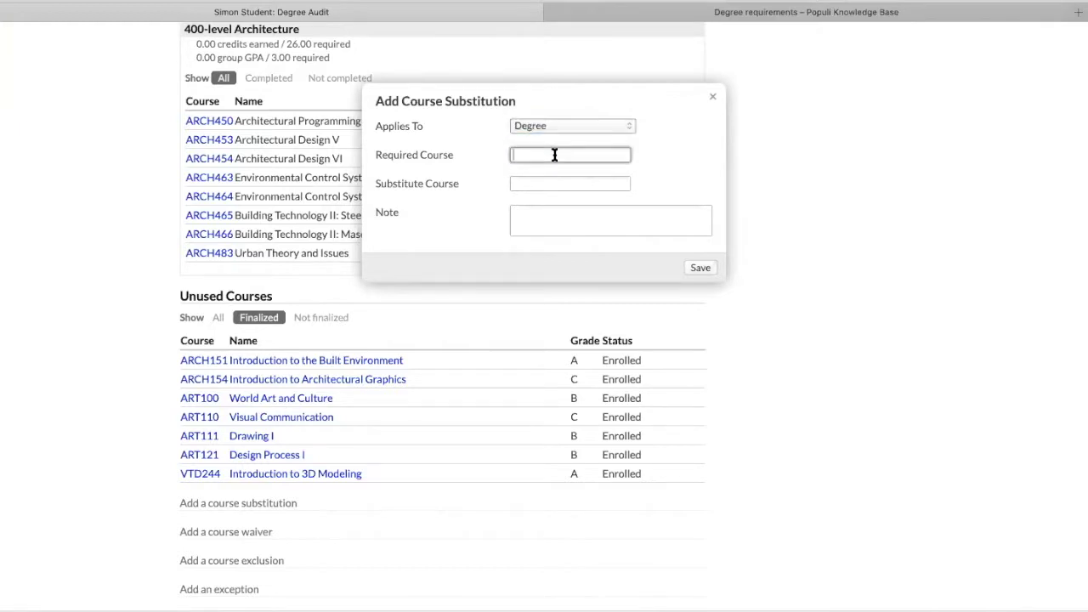
type("com")
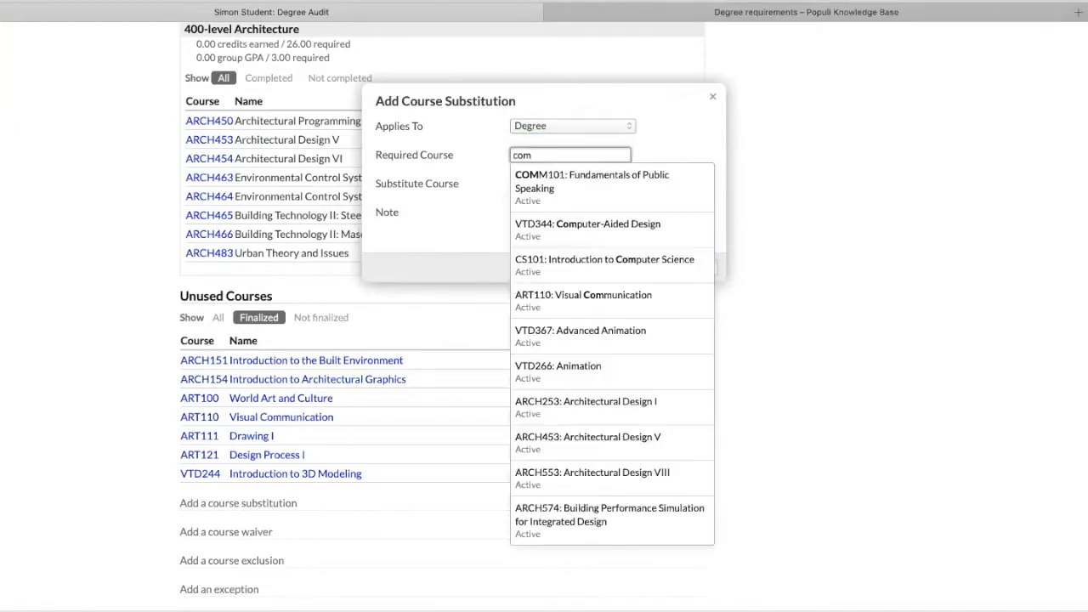
key("Down")
key("Return")
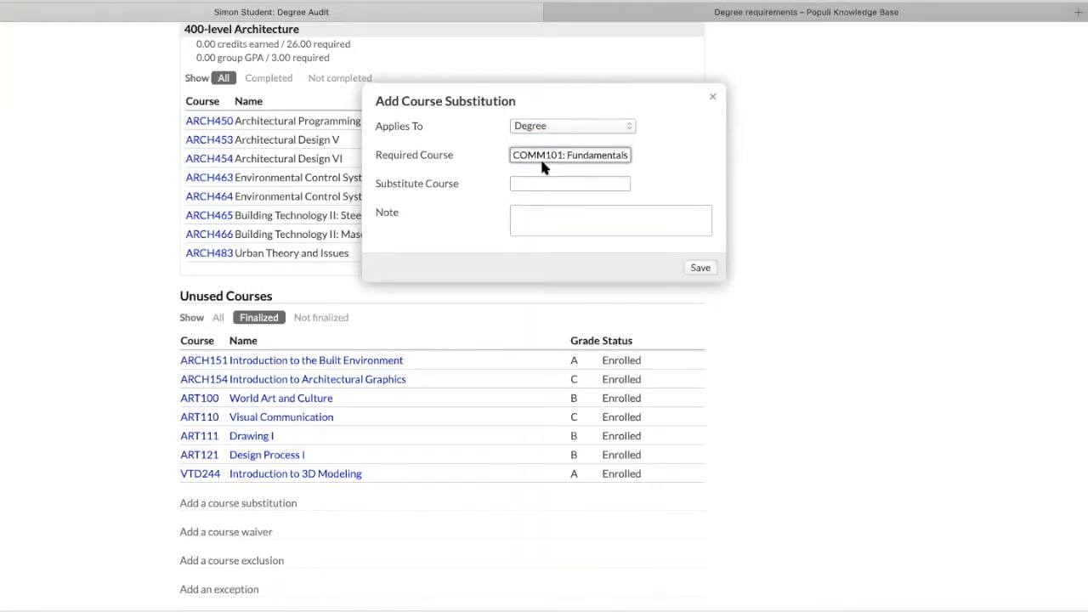
Choose ART110: Visual Communication as the substitute course, leave the note empty, and save the substitution.
left_click(529, 184)
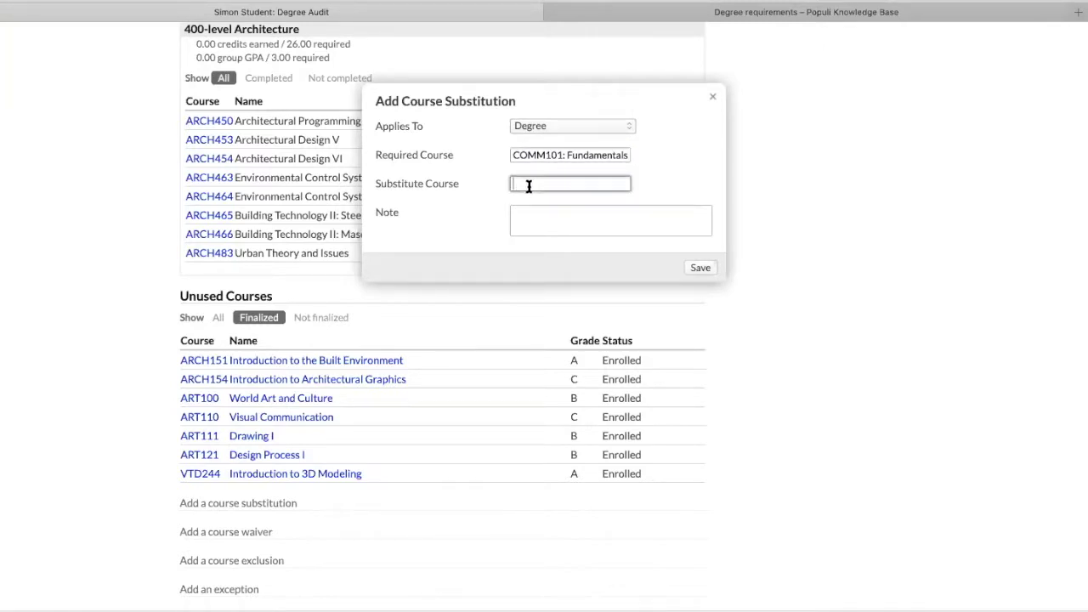
type("art")
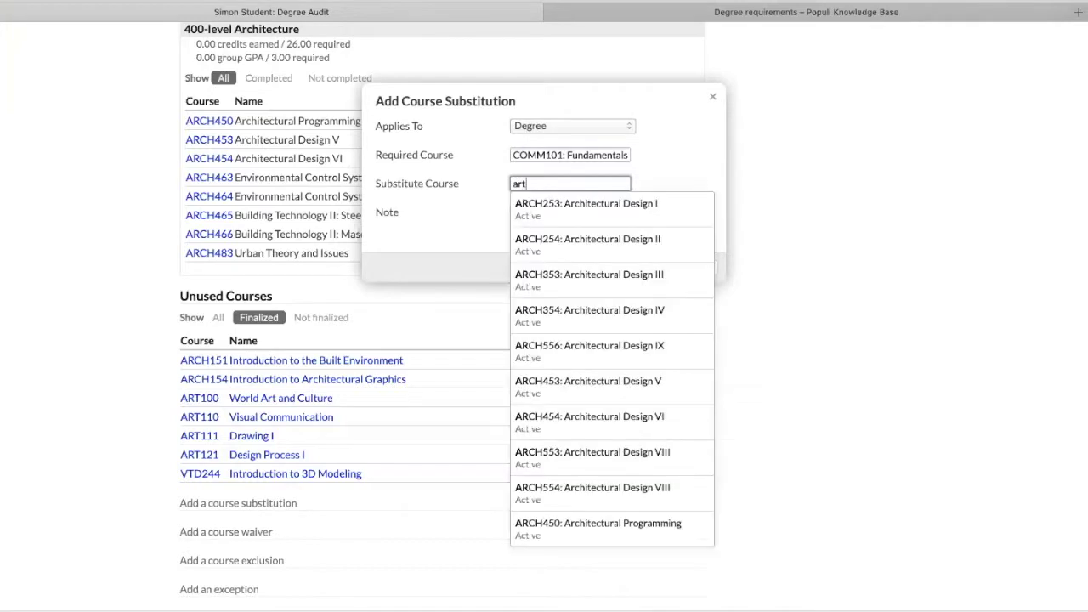
type("11")
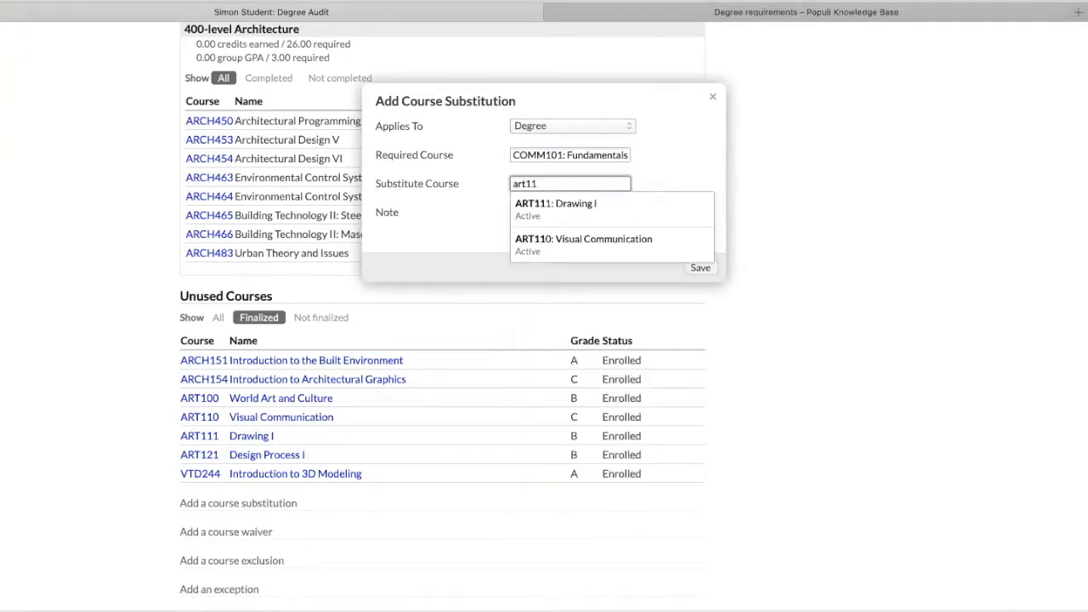
key("Down")
key("Down")
key("Return")
left_click(535, 212)
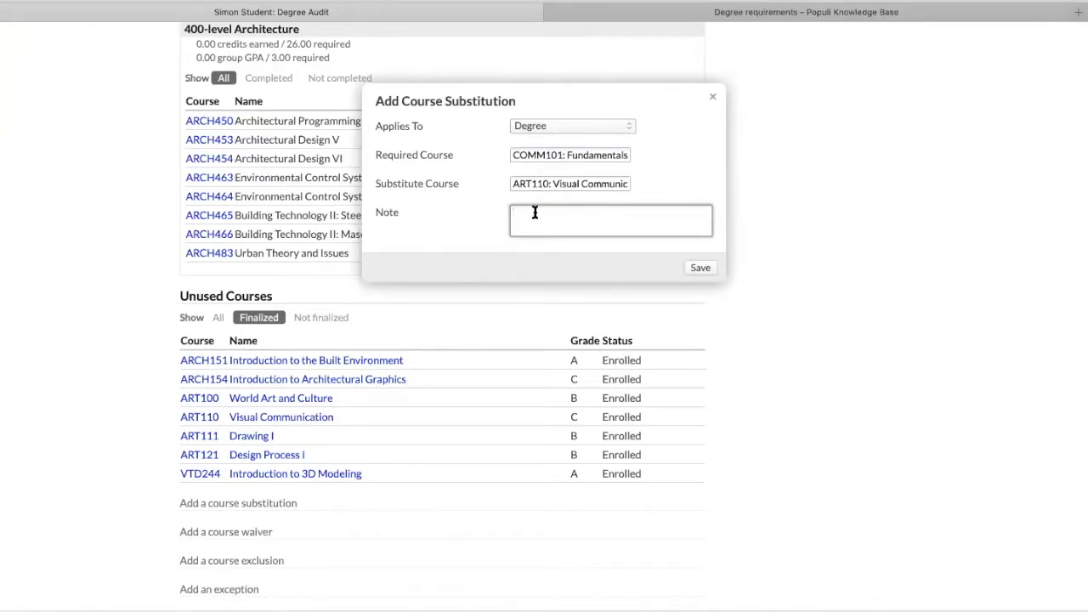
left_click(699, 268)
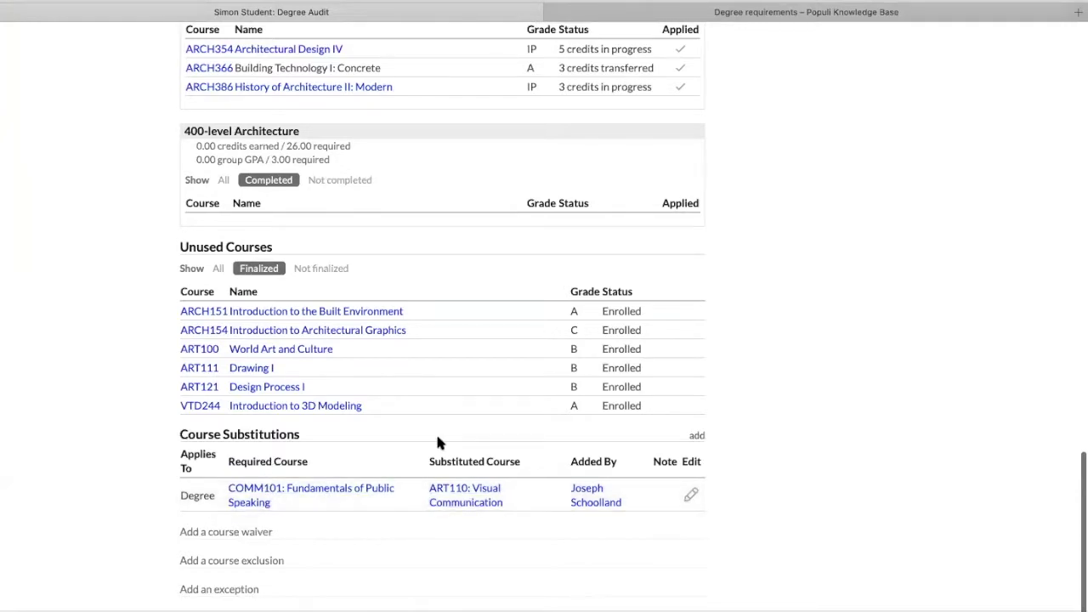
Check how the substitution is applied to COMM101 in the Core Requirements group.
scroll(438, 442, "up", 15)
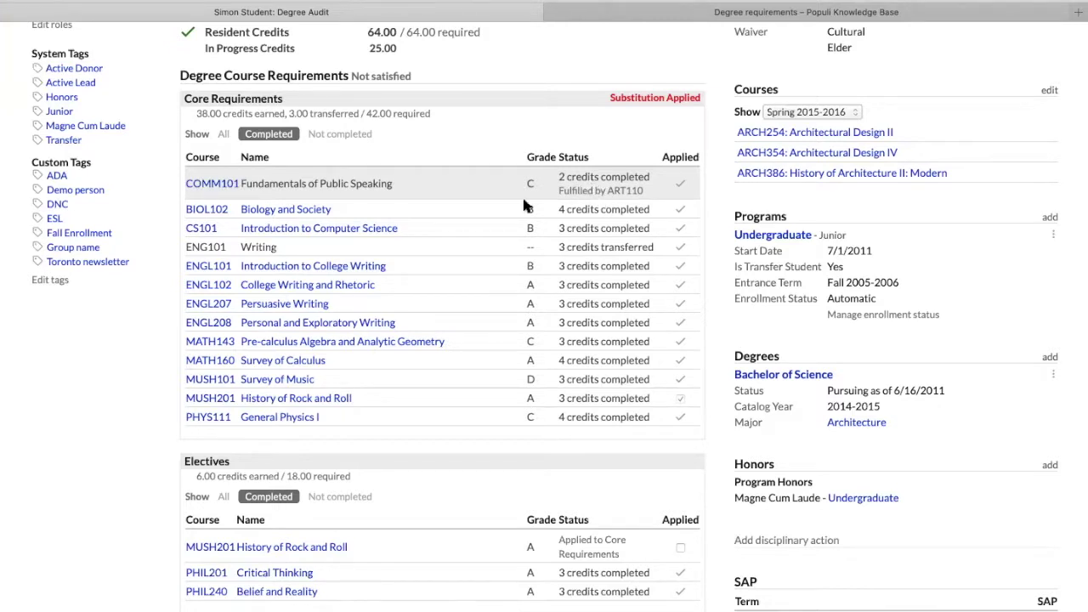
scroll(429, 204, "down", 6)
scroll(432, 208, "down", 5)
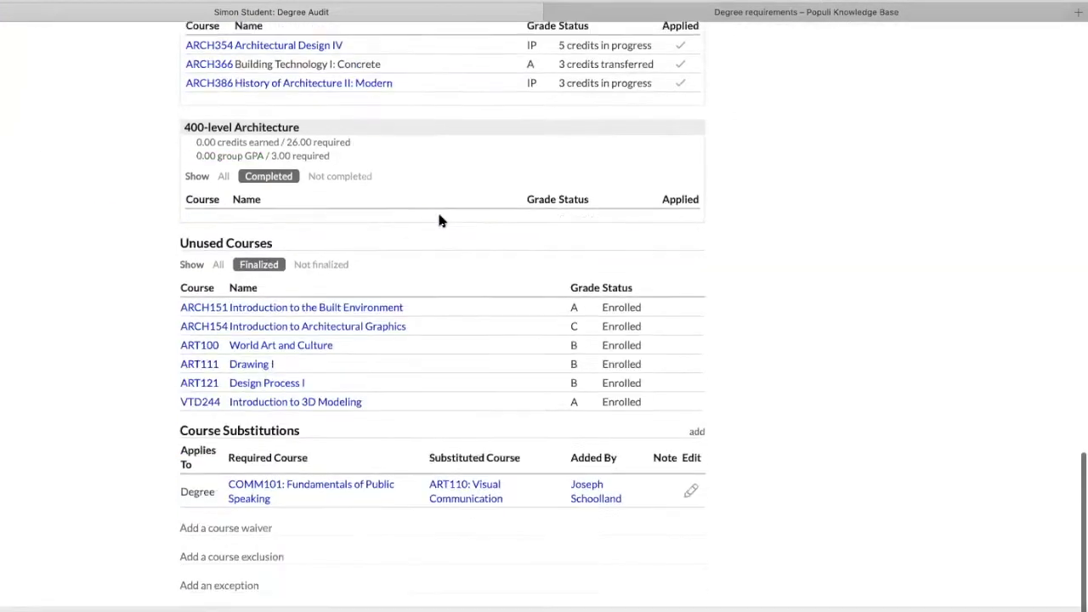
View the course waiver form, close it, and show all Core Requirements courses to find one to waive.
left_click(215, 541)
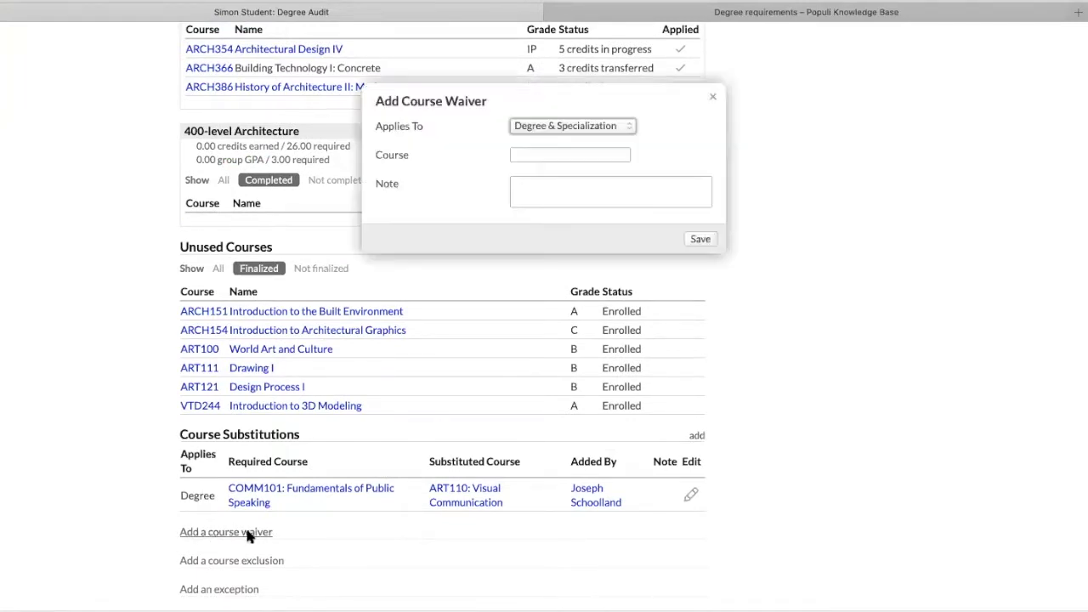
left_click(714, 99)
scroll(469, 197, "up", 15)
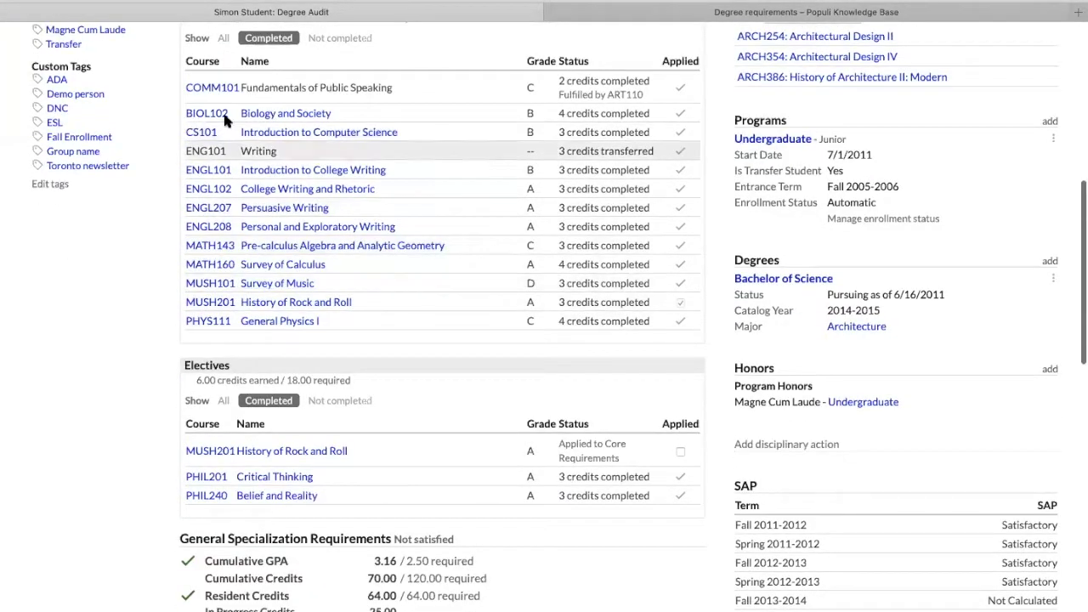
left_click(223, 38)
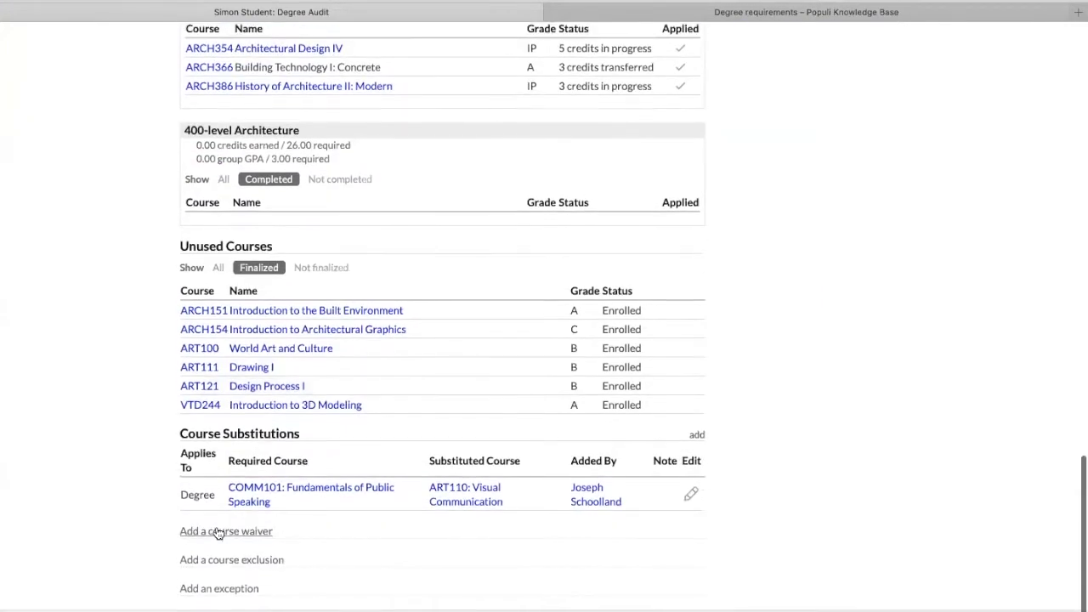
Add a course waiver for CS112: Introduction to Problem Solving and Programming that applies to the Degree.
left_click(221, 531)
left_click(573, 129)
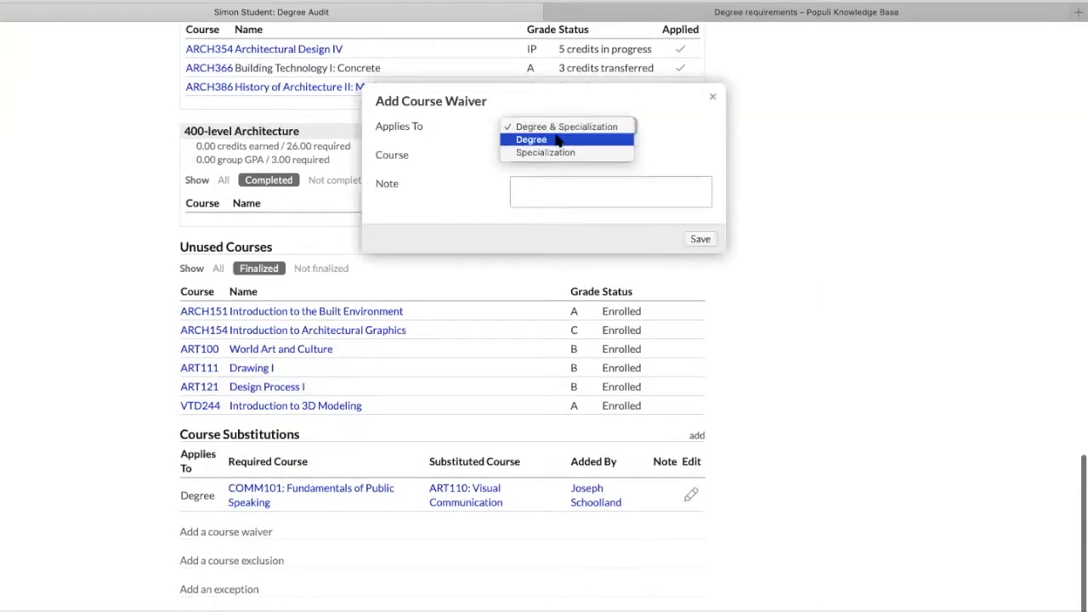
left_click(540, 141)
left_click(542, 152)
type("cs112")
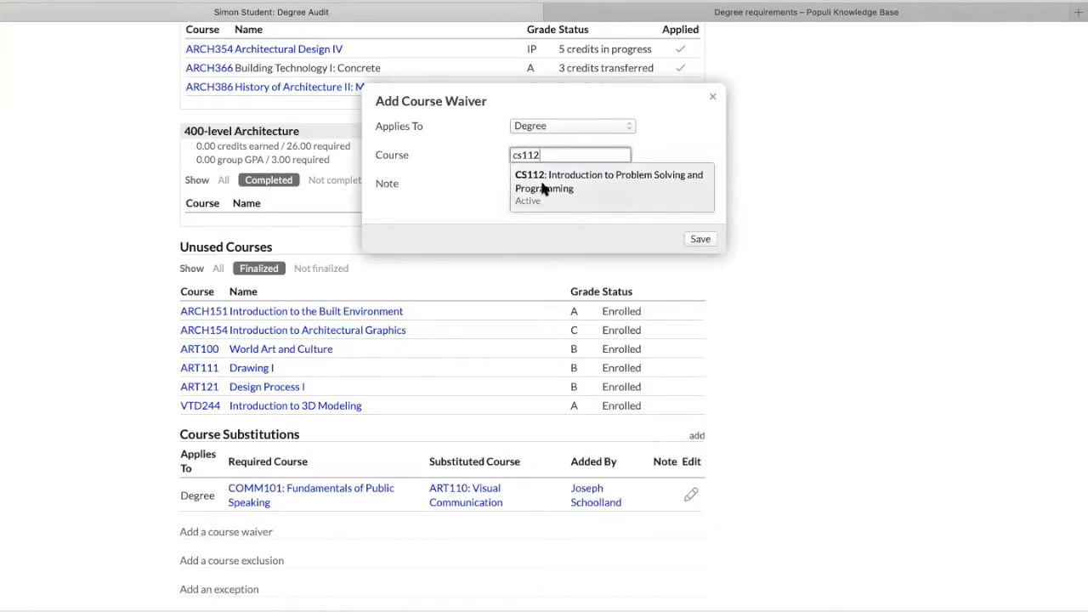
left_click(559, 188)
left_click(699, 241)
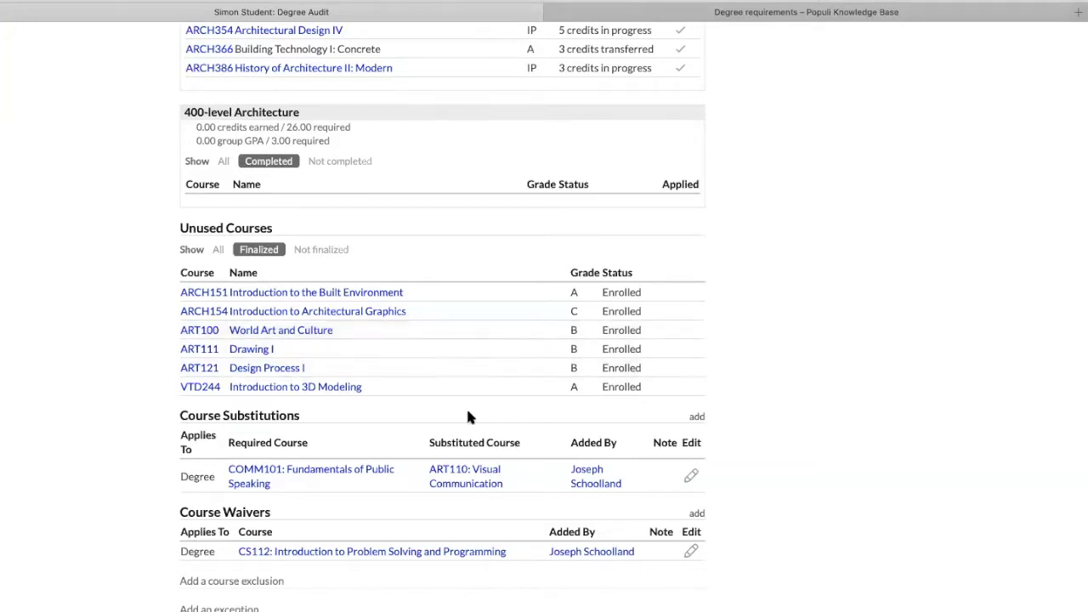
Check CS112's waived status and the credit totals in the Core Requirements group.
scroll(400, 458, "up", 15)
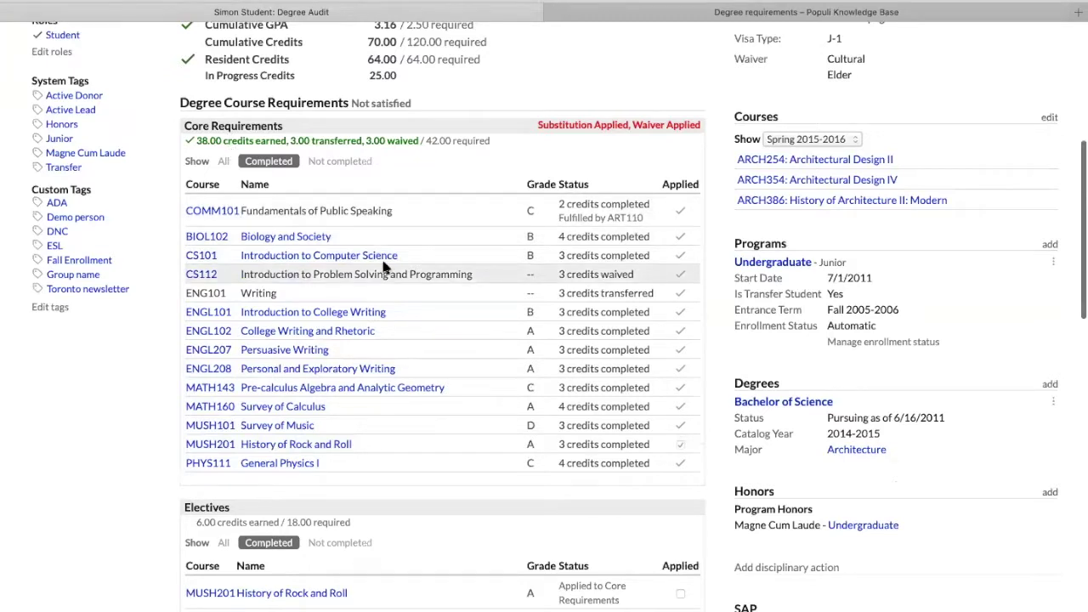
double_click(617, 274)
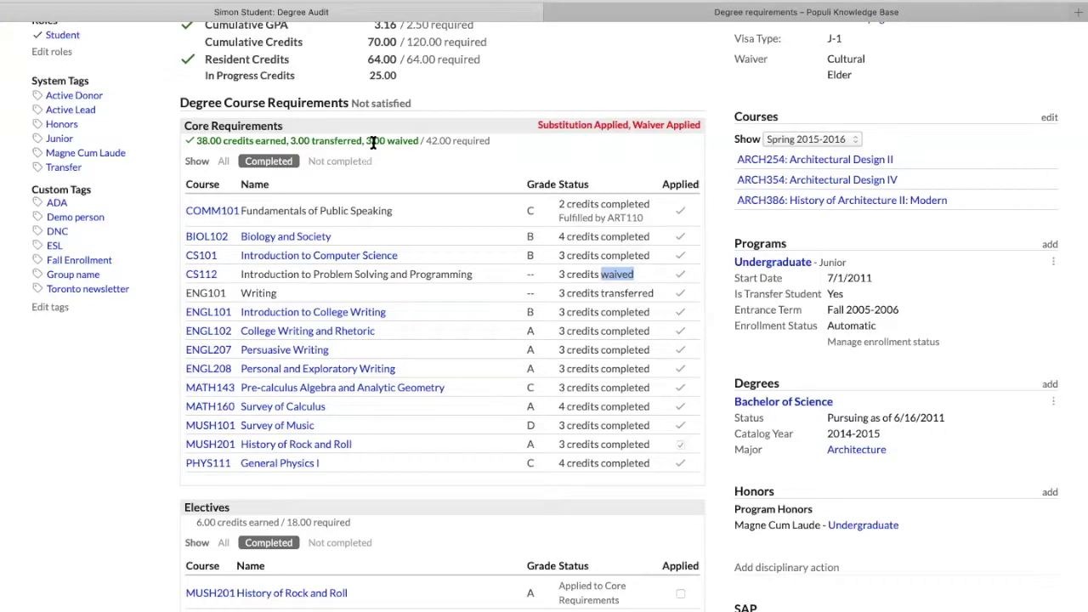
double_click(460, 141)
left_click(457, 148)
Add a course exclusion for ARCH253-1: Architectural Design I - Fall 2012-2013 that applies to the Degree.
scroll(422, 228, "down", 15)
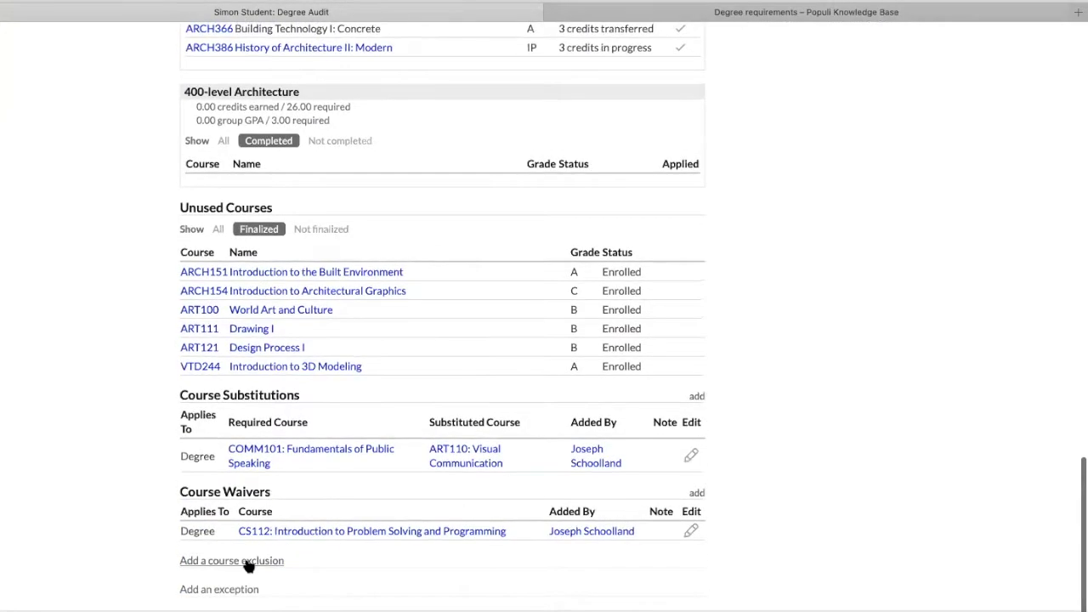
left_click(246, 563)
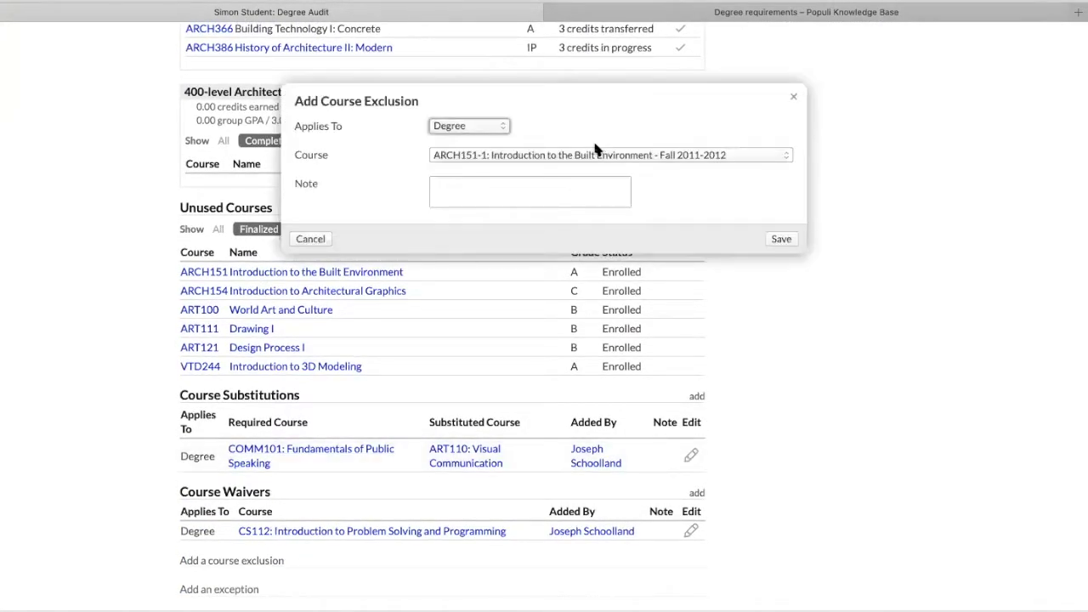
left_click(527, 156)
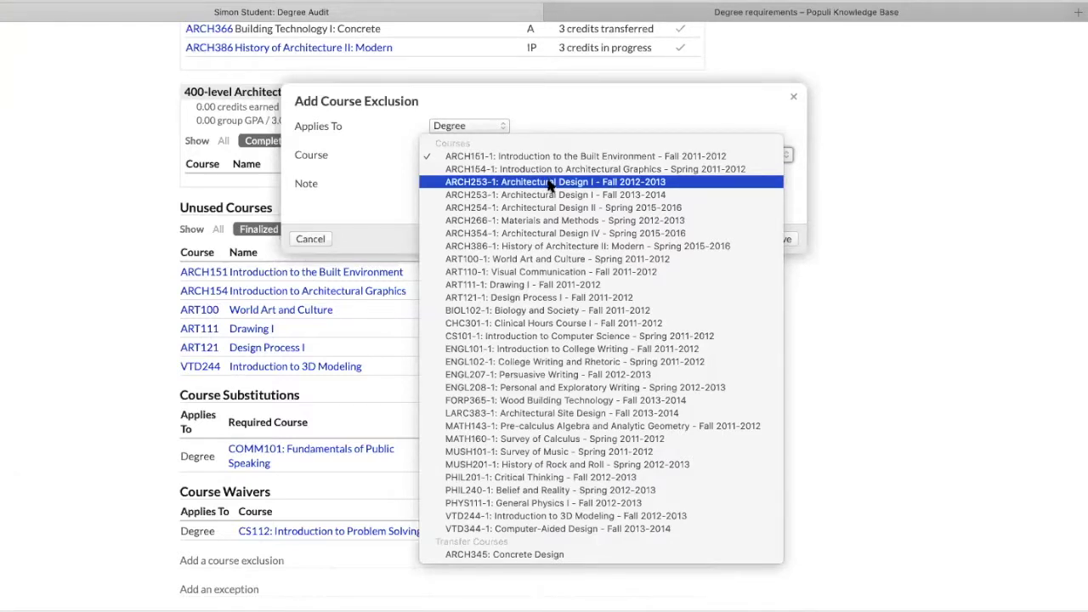
left_click(679, 182)
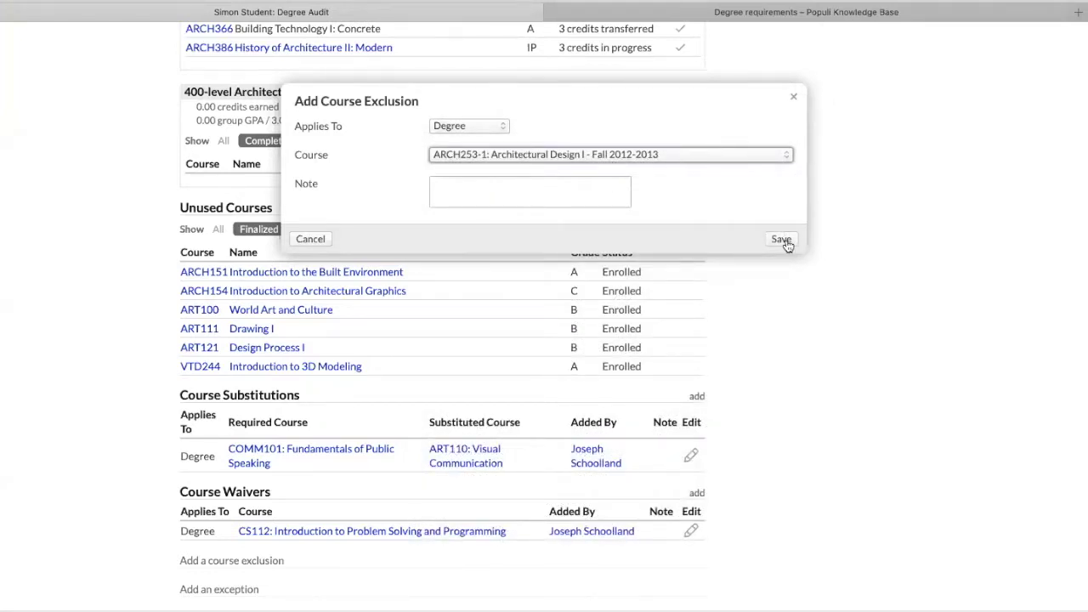
left_click(795, 99)
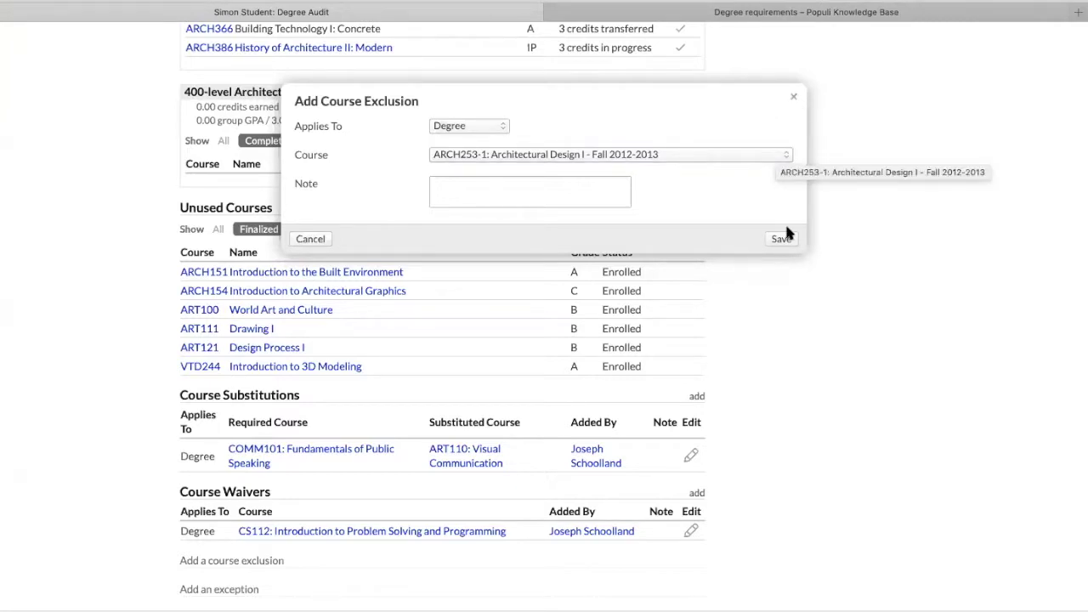
Start an exception of type Degree for the Cumulative GPA requirement with a value of 2.4.
scroll(395, 387, "down", 2)
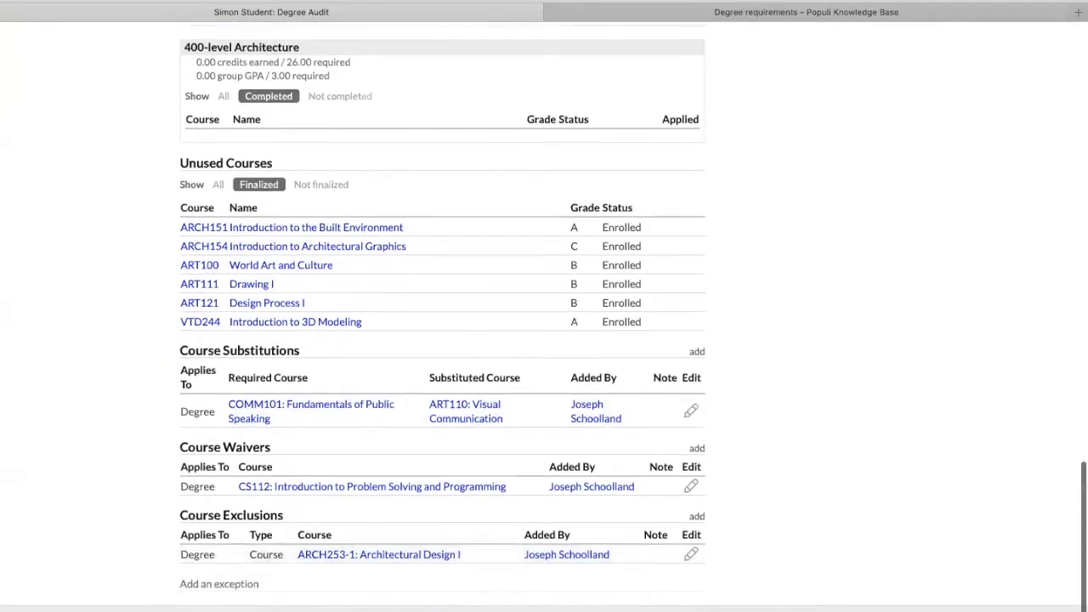
left_click(212, 589)
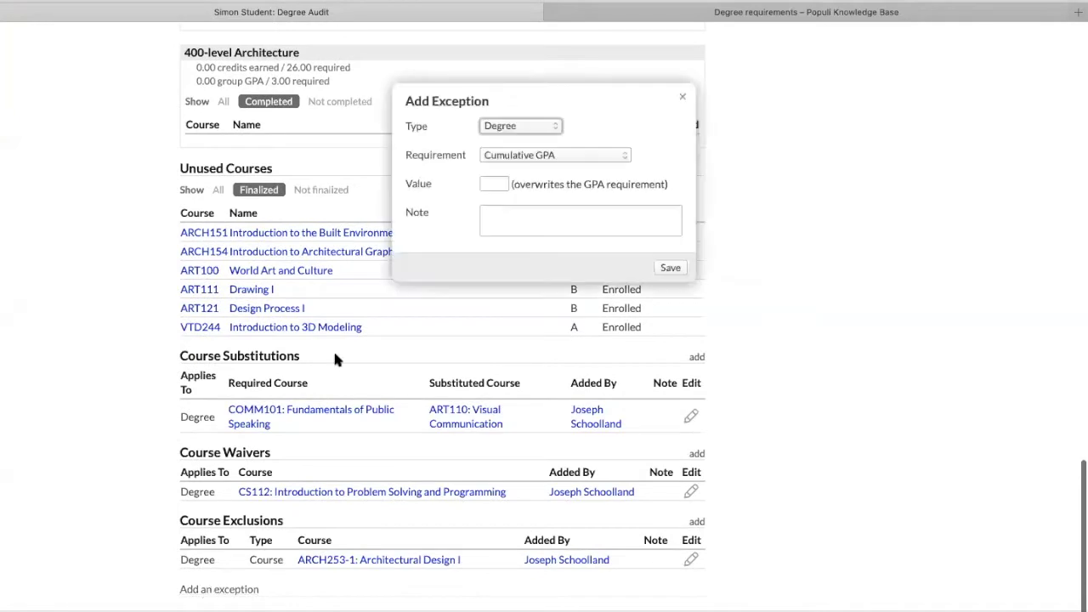
left_click(504, 126)
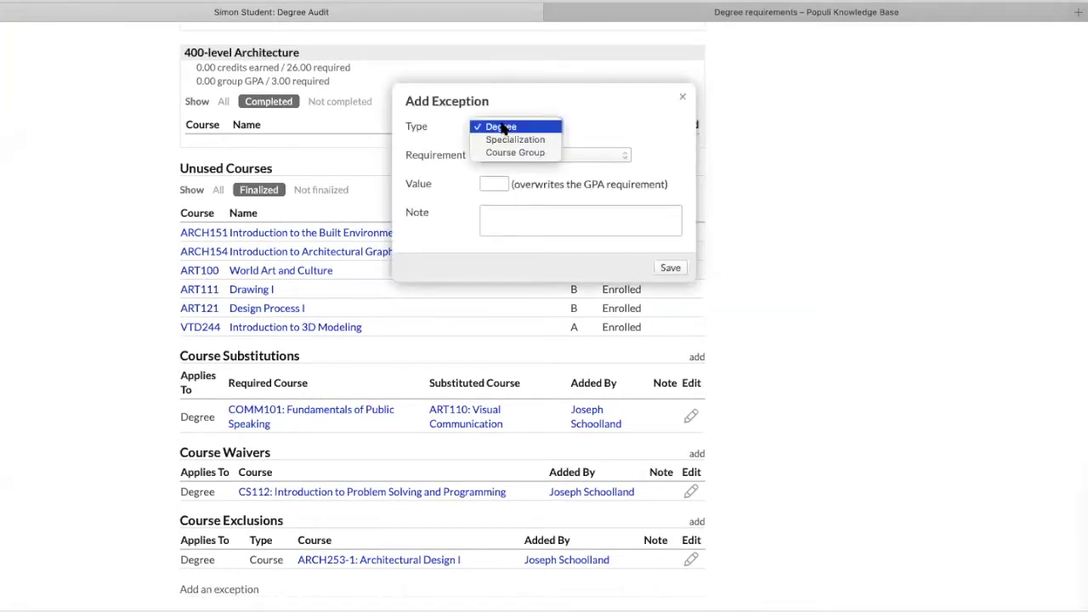
left_click(503, 127)
left_click(501, 151)
left_click(476, 195)
left_click(483, 183)
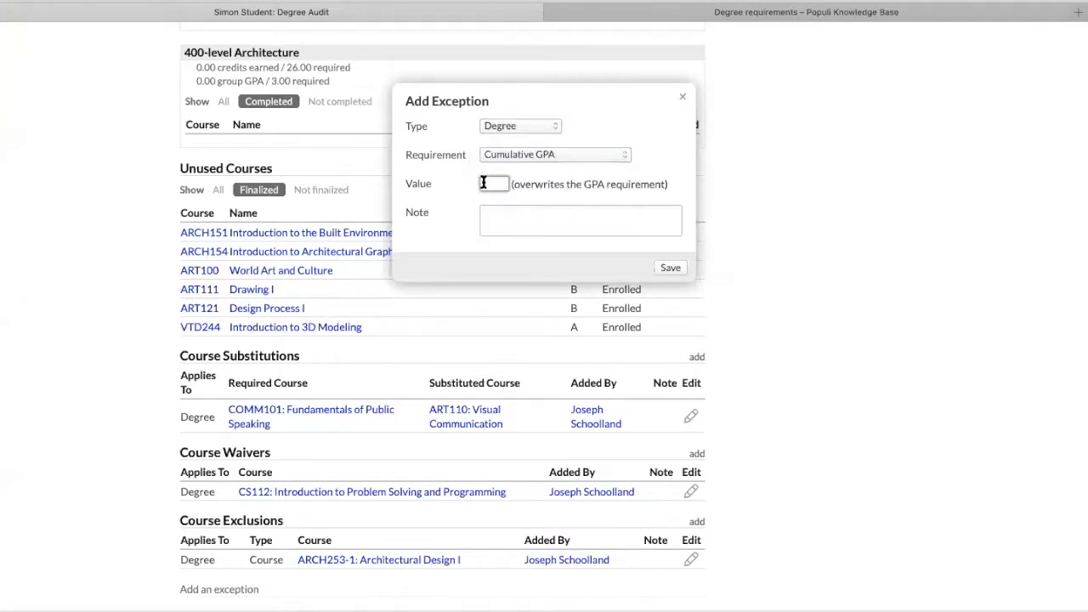
type("2.4")
Switch the exception's requirement to Cumulative Units and set its value to 5.
left_click(556, 156)
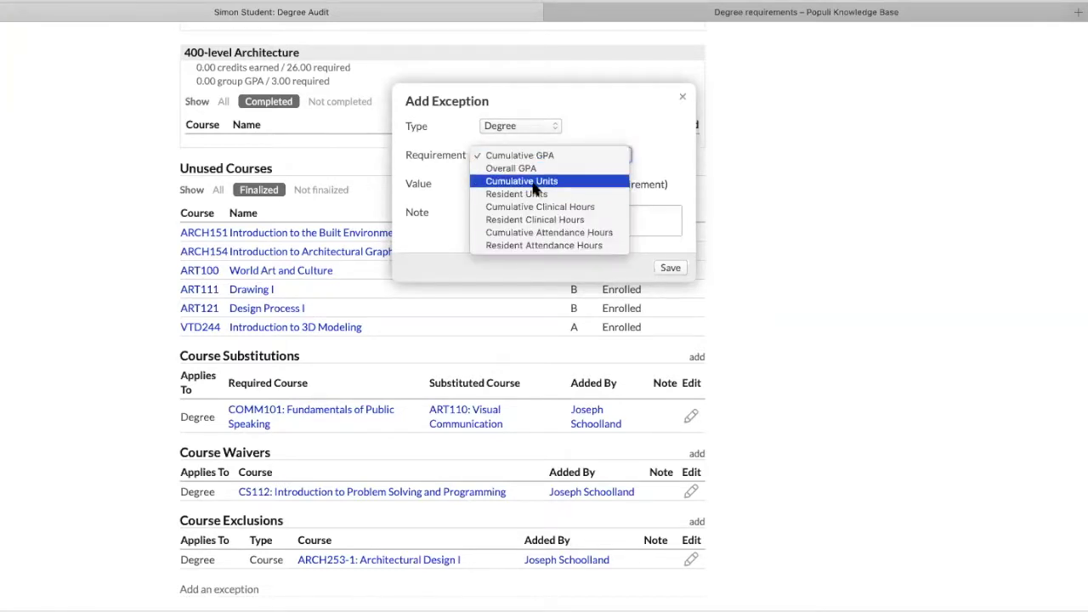
left_click(521, 181)
double_click(483, 183)
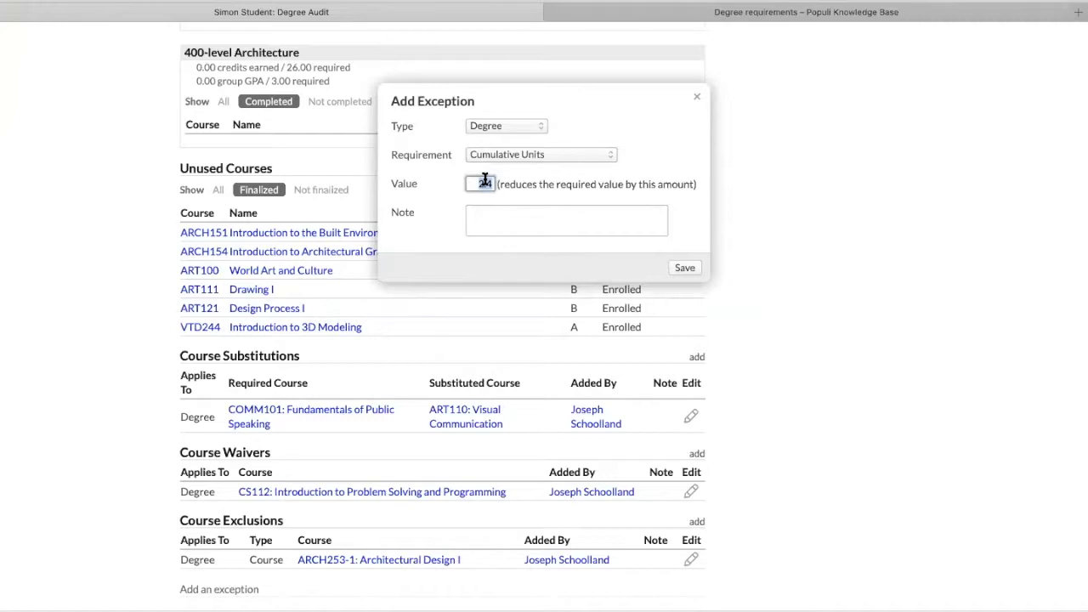
type("115")
double_click(478, 185)
type("5")
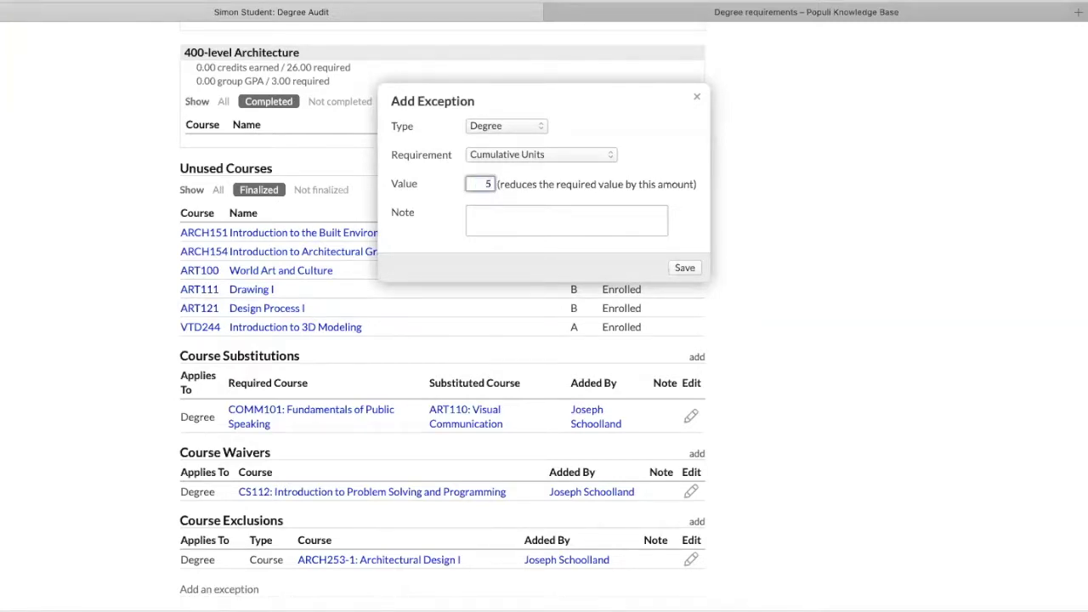
Set the exception's requirement back to Cumulative GPA with a value of 2.4, and close the form without saving.
left_click(497, 154)
left_click(501, 129)
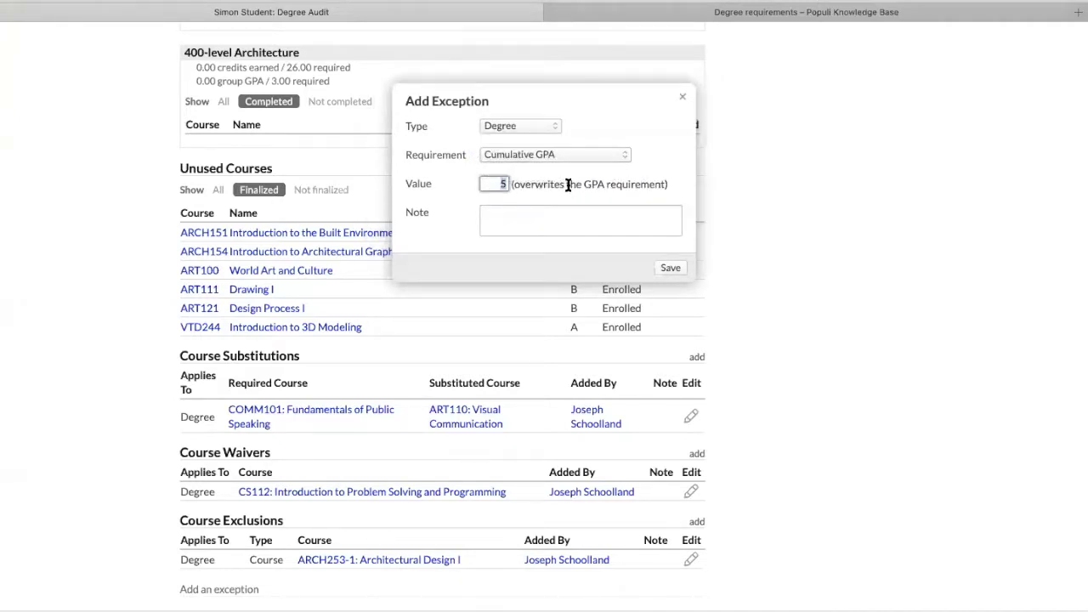
type("2.4")
left_click(521, 184)
left_click_drag(521, 184, 632, 184)
left_click(553, 155)
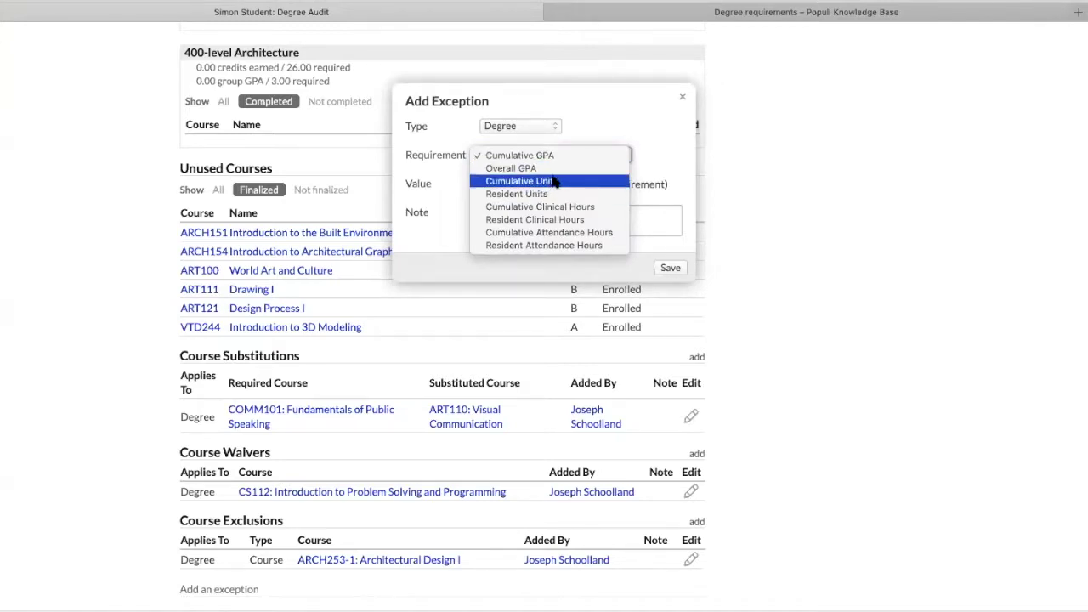
left_click(617, 105)
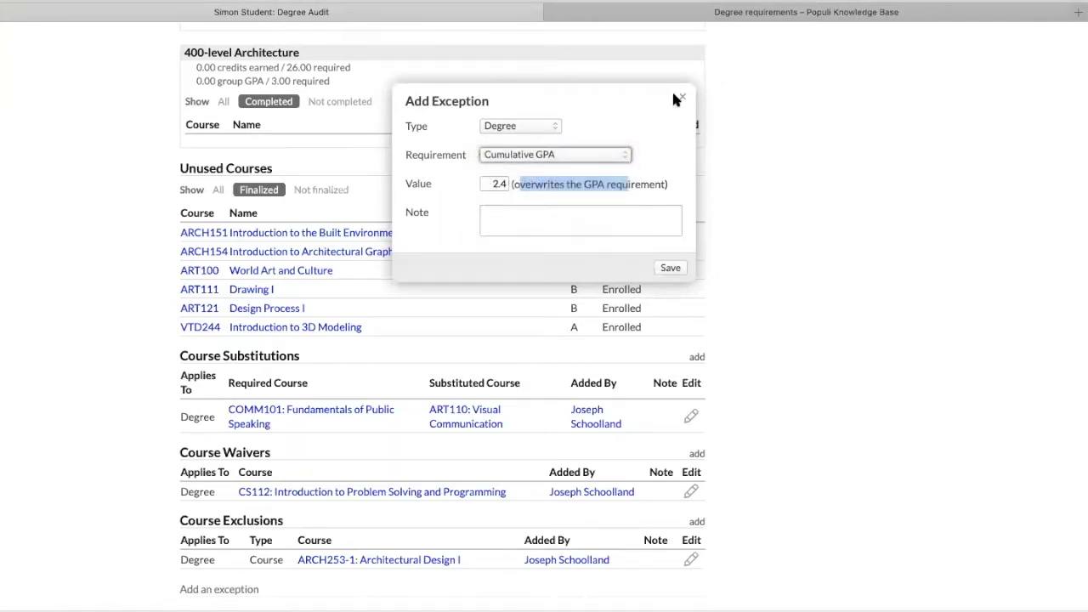
left_click(683, 98)
View the degree and specialization choices of the student's degree audit, keeping BS - Bachelor of Science and Architecture.
scroll(333, 280, "up", 15)
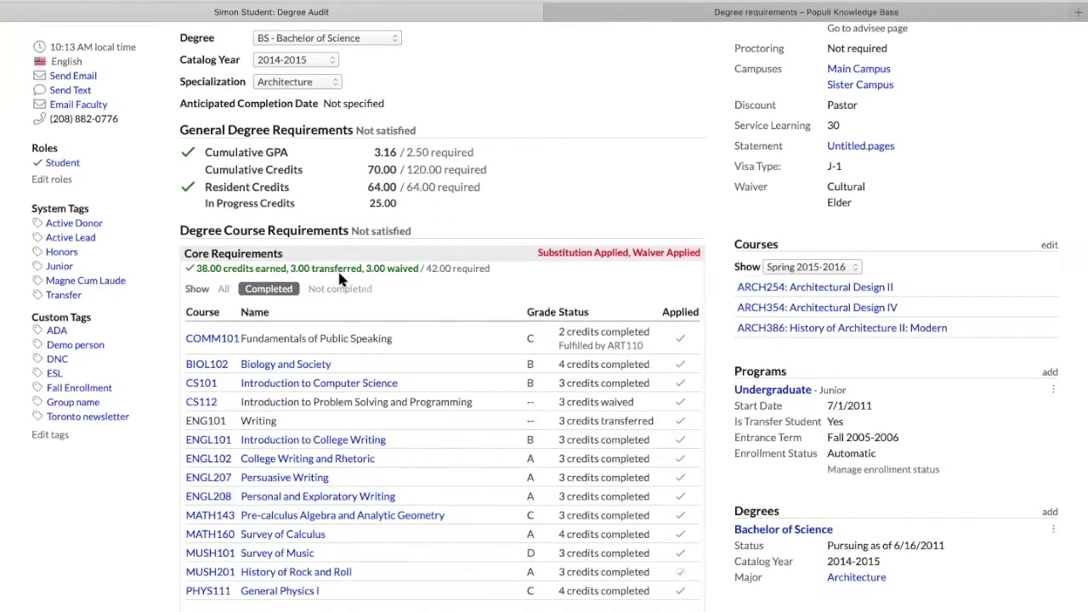
scroll(338, 272, "up", 6)
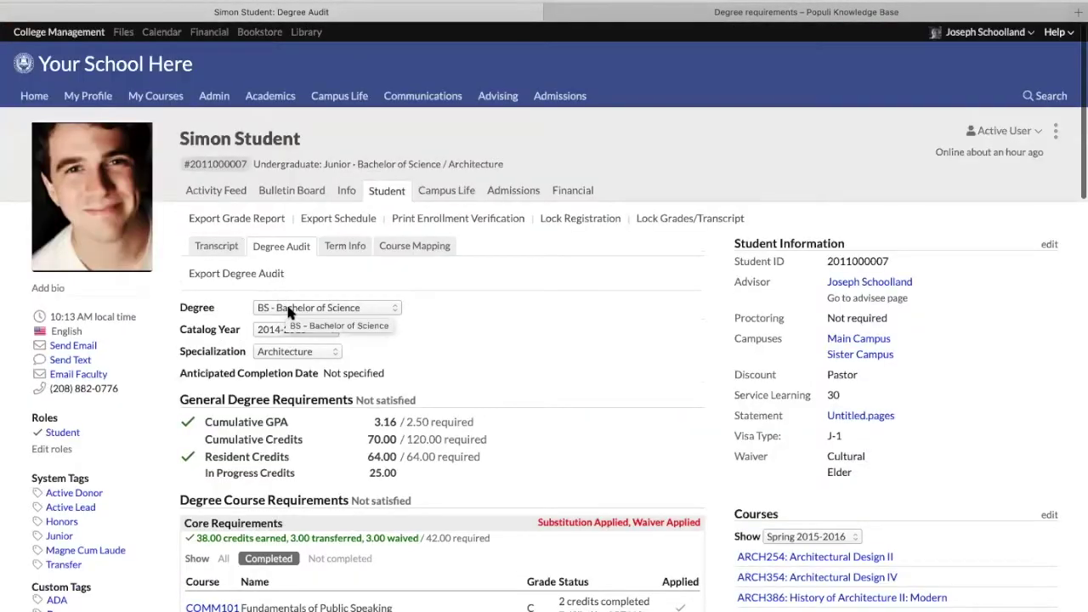
left_click(323, 313)
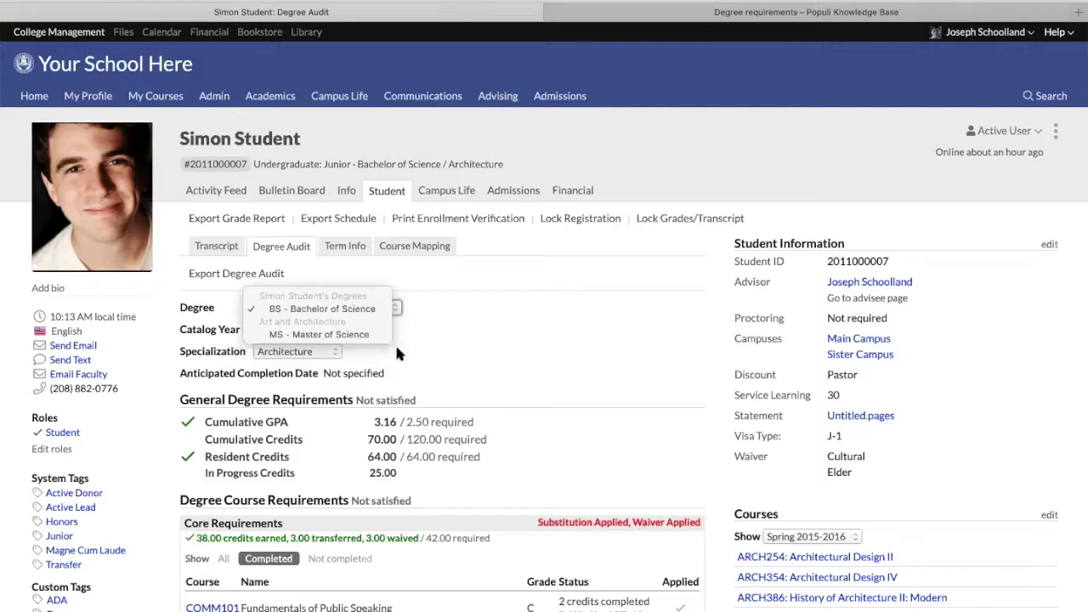
left_click(322, 309)
left_click(293, 351)
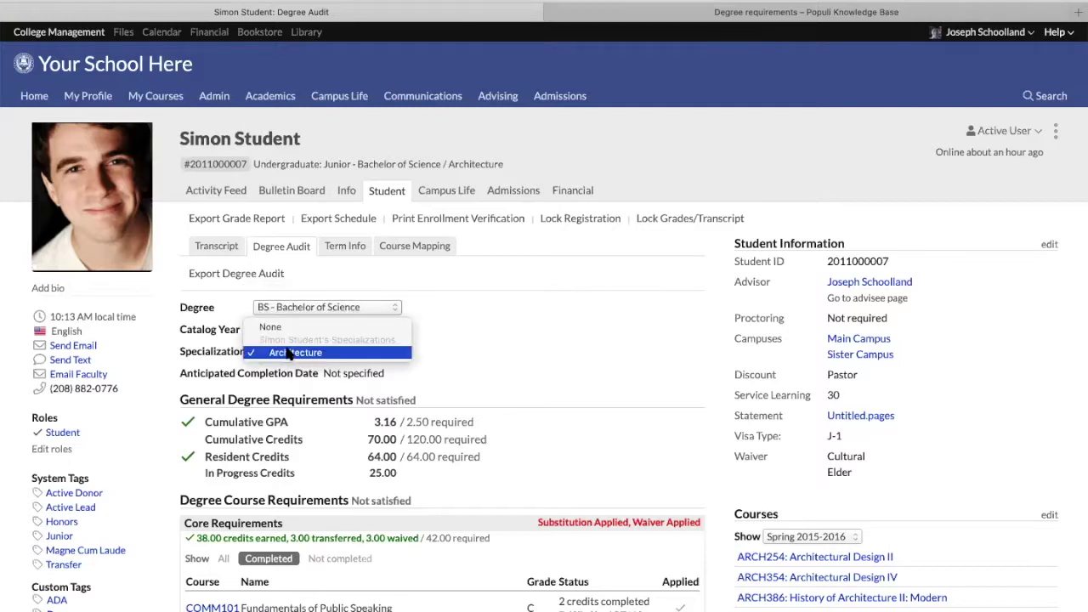
left_click(462, 342)
Audit the student against MS - Master of Science and show all of its Core Requirements courses.
left_click(381, 310)
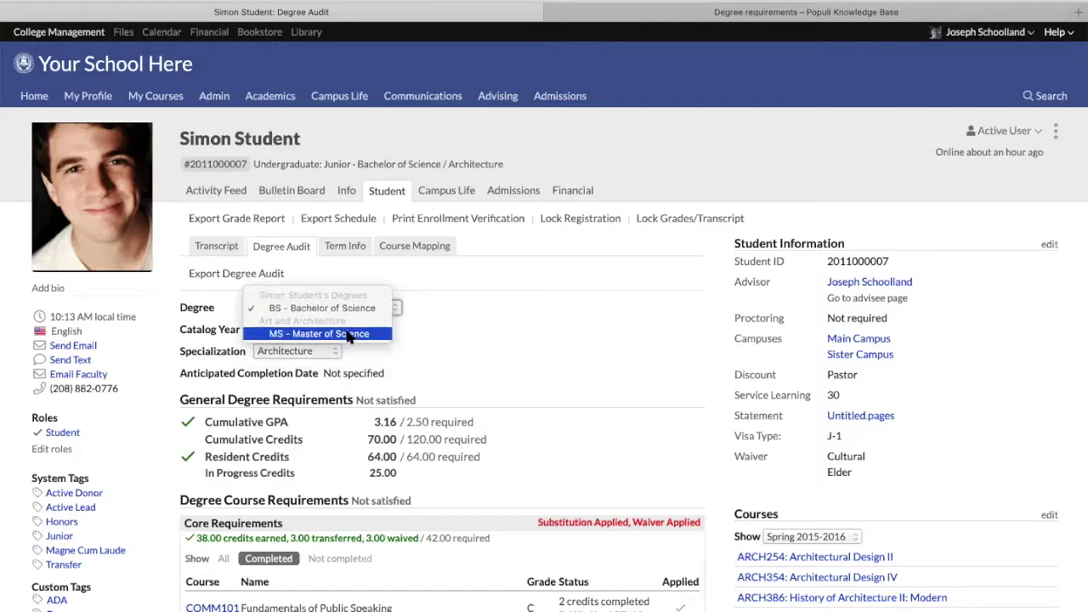
left_click(348, 335)
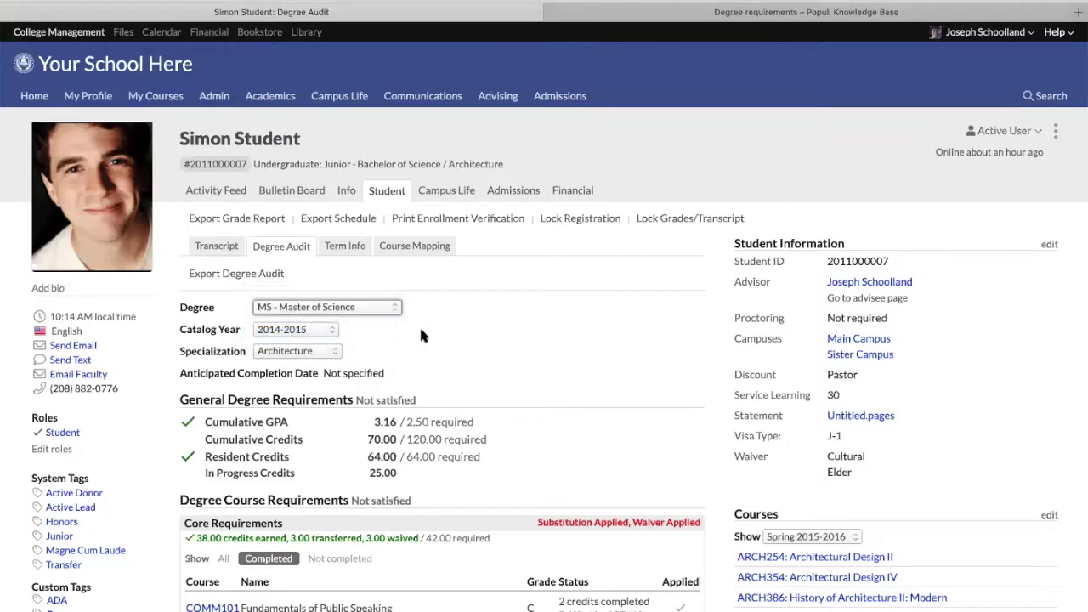
scroll(421, 331, "down", 5)
scroll(422, 335, "up", 3)
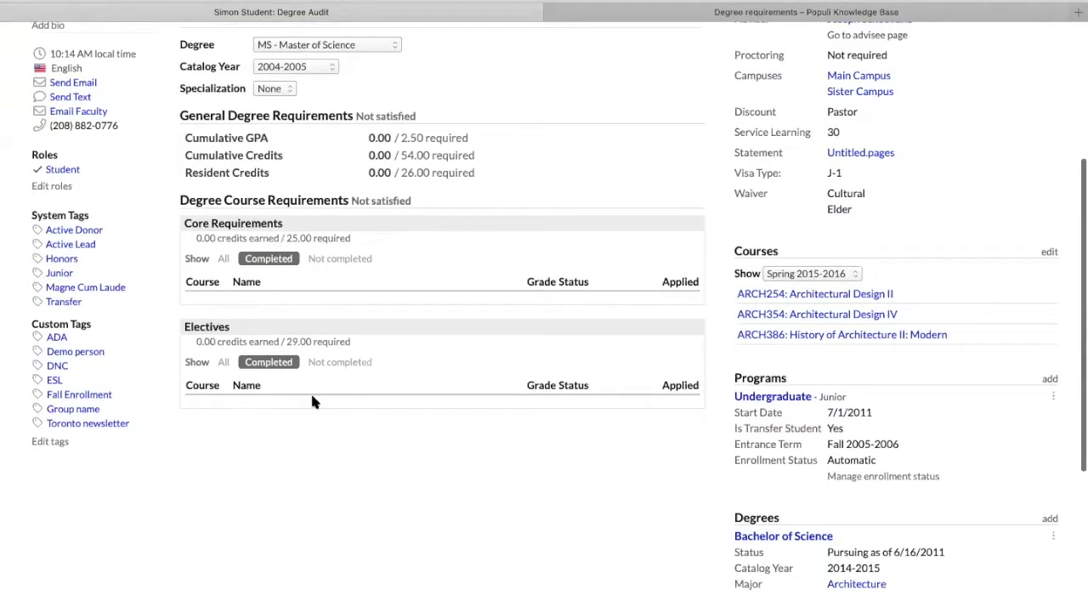
left_click(223, 258)
scroll(294, 331, "down", 3)
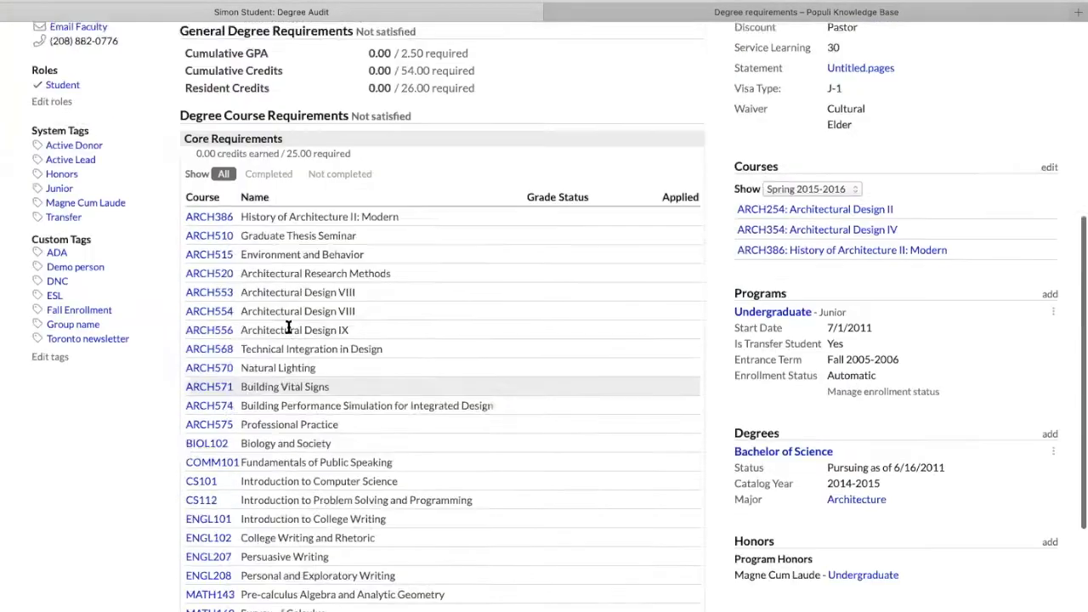
Limit the Core Requirements to completed courses and check the specialization choices of the Master of Science audit.
left_click(270, 145)
scroll(340, 230, "up", 5)
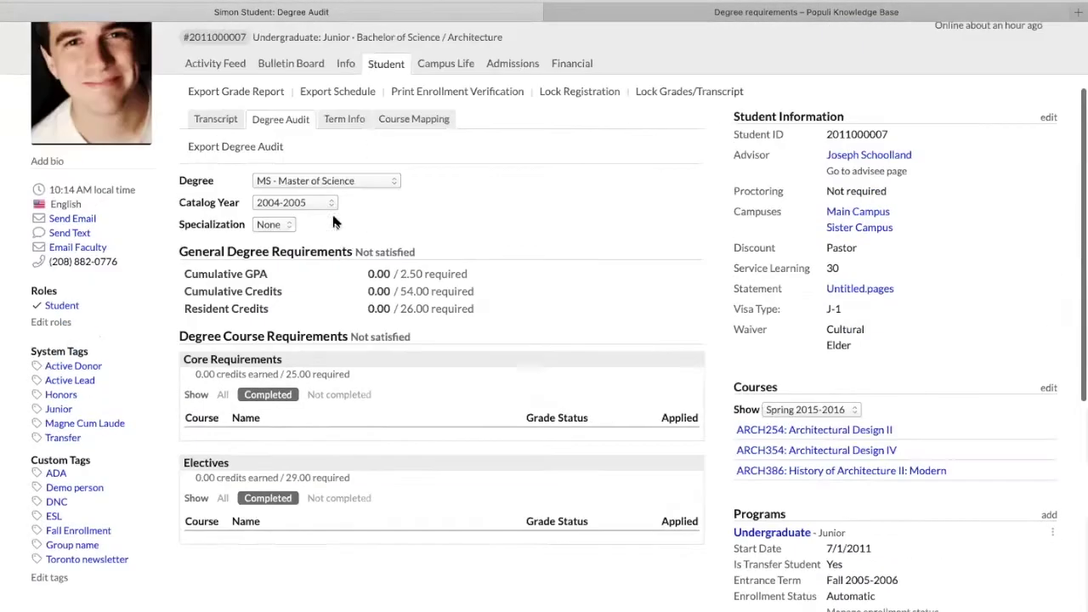
scroll(357, 304, "up", 4)
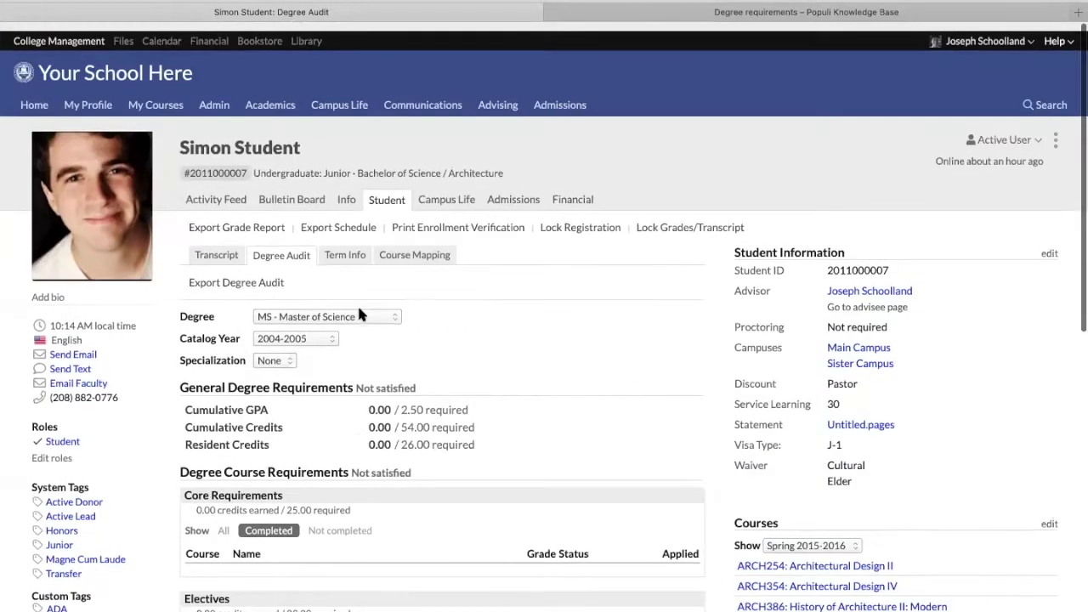
scroll(357, 304, "down", 5)
left_click(271, 169)
left_click(297, 167)
scroll(452, 276, "down", 3)
scroll(450, 280, "up", 5)
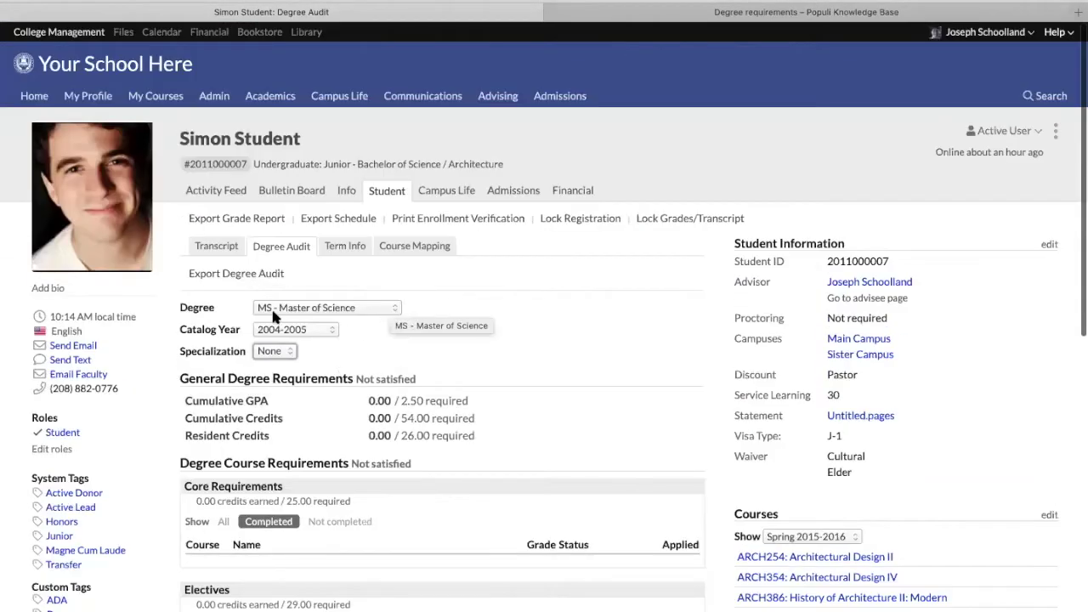
Return the audit to BS - Bachelor of Science and look through its requirements, unused courses and course adjustments.
left_click(280, 307)
left_click(280, 282)
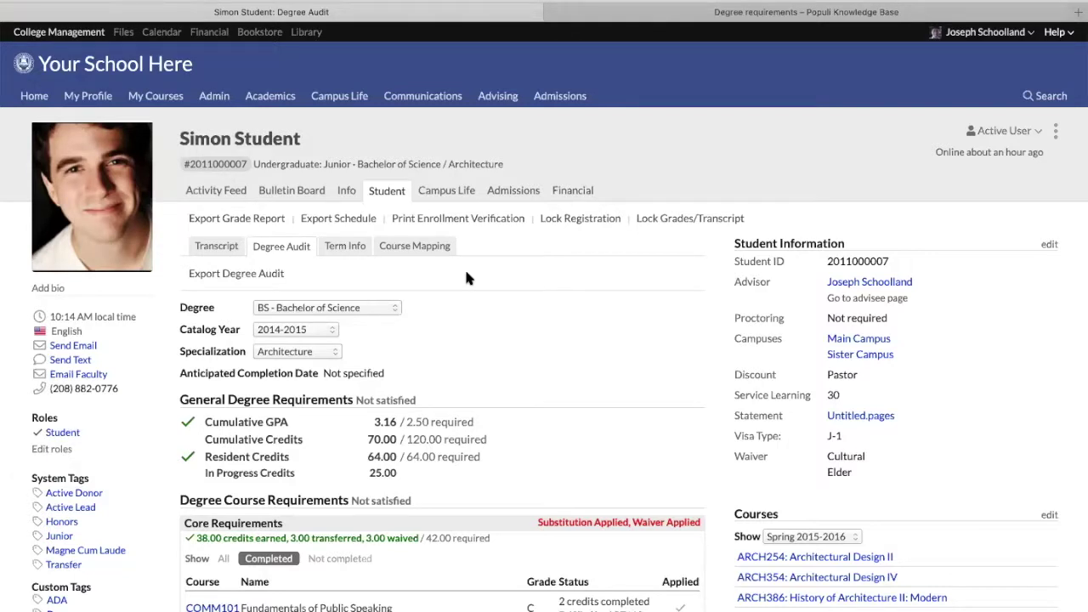
scroll(473, 308, "down", 15)
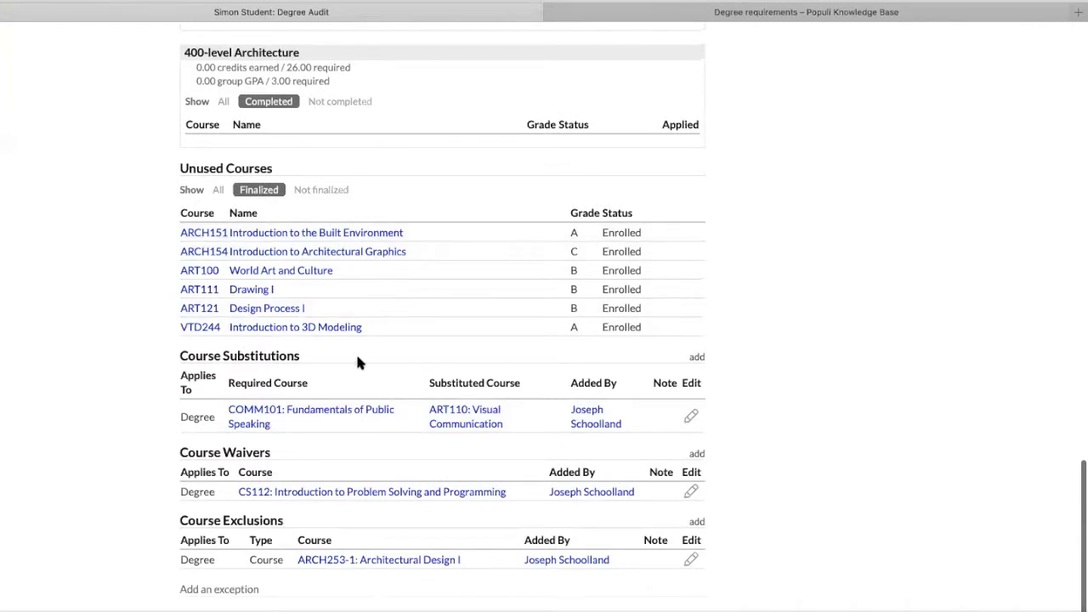
scroll(398, 246, "up", 8)
scroll(395, 248, "up", 10)
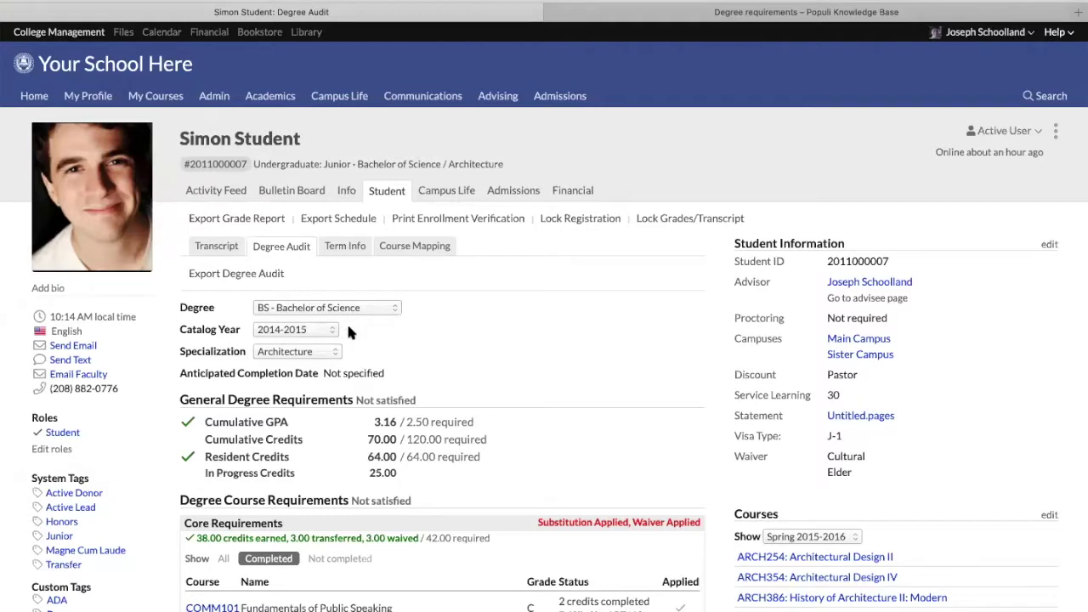
scroll(585, 310, "down", 10)
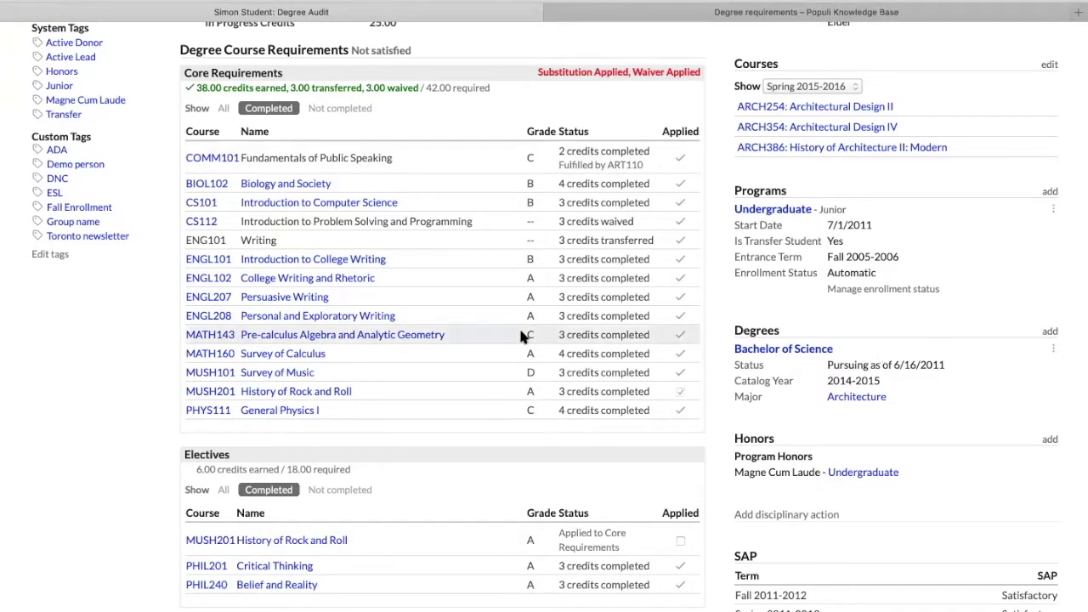
scroll(514, 334, "up", 10)
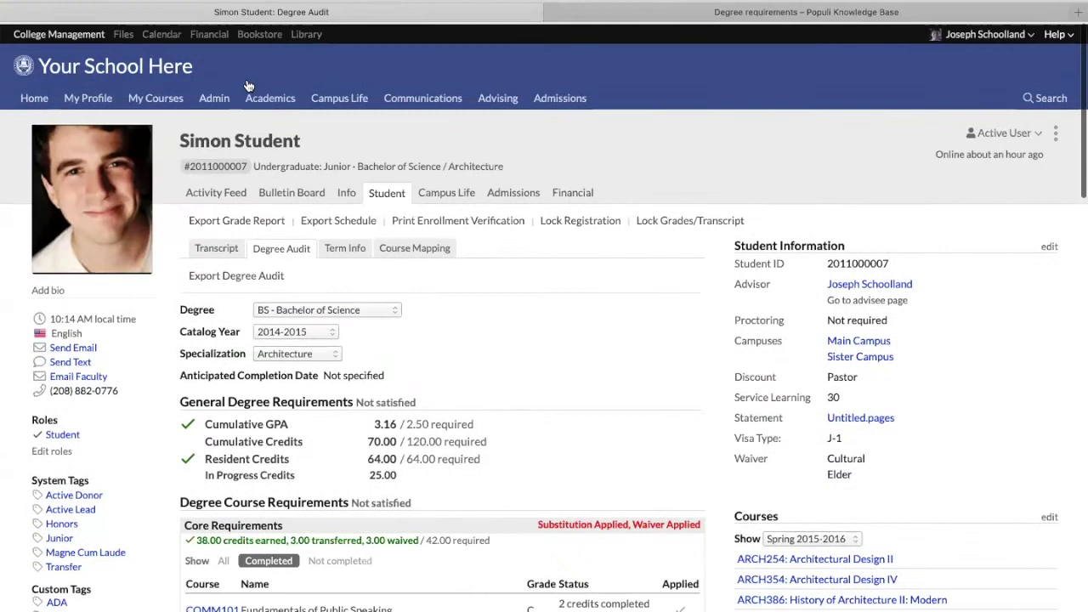
Open the Undergraduate program from the Academics programs list to examine its standings, thresholds and grade scales.
left_click(266, 98)
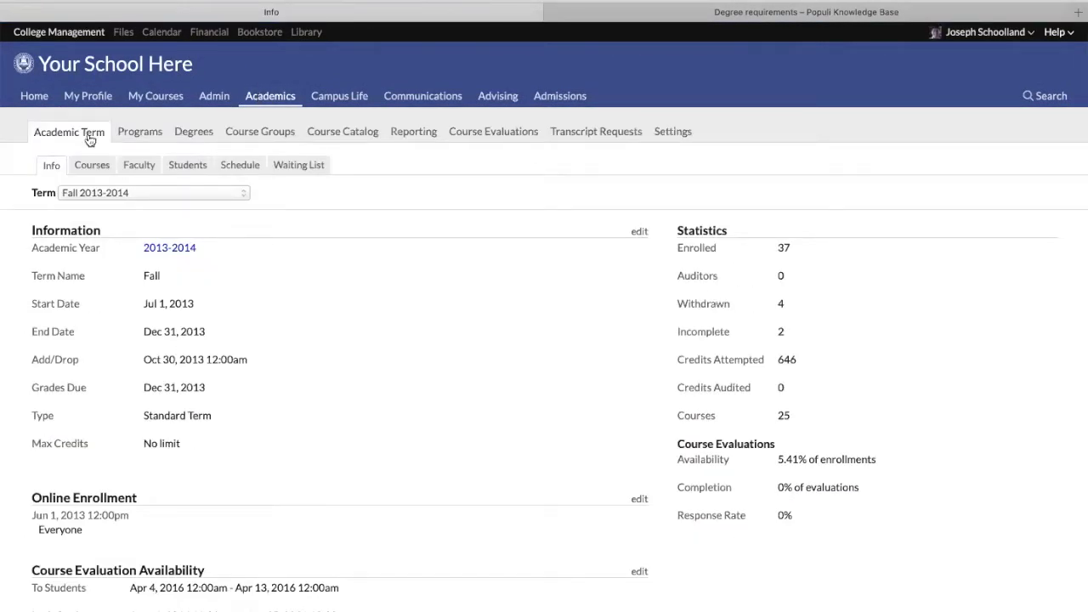
left_click(131, 126)
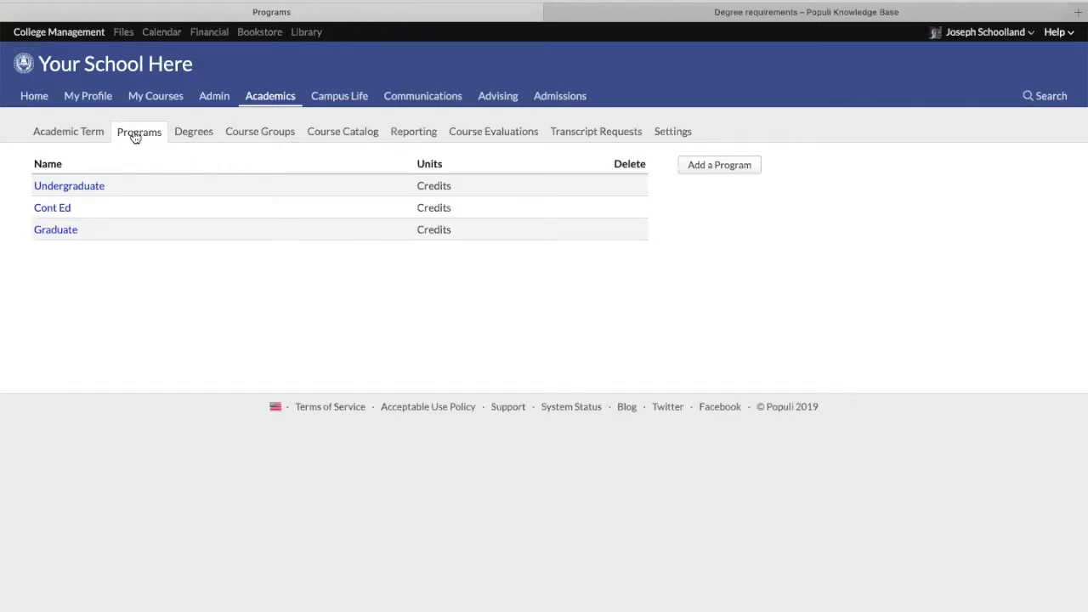
left_click(62, 186)
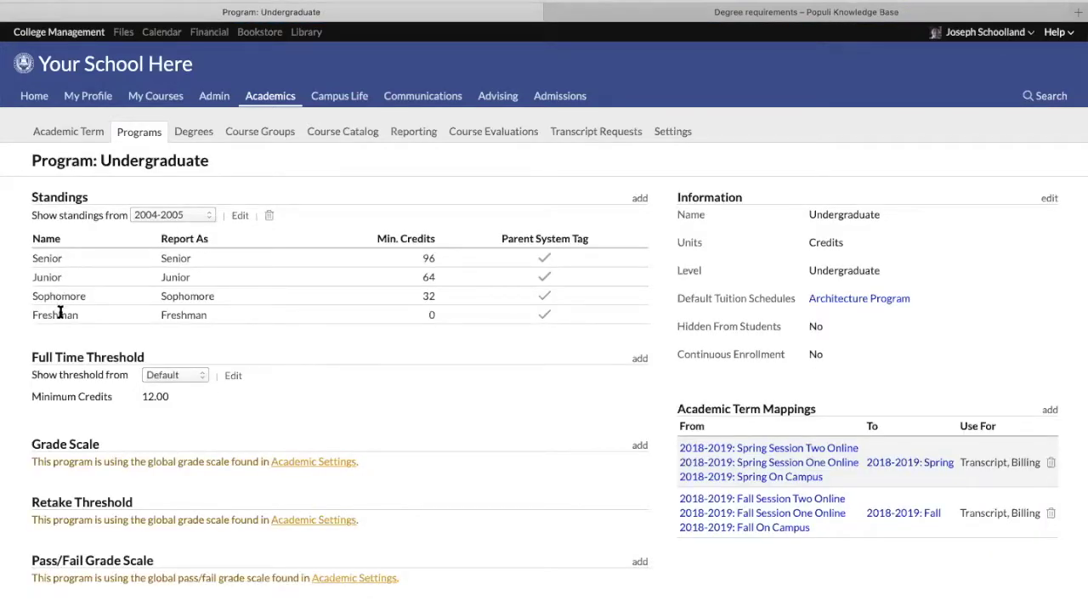
Leave the Undergraduate program, view the list of degrees, and return to the programs list.
left_click(130, 134)
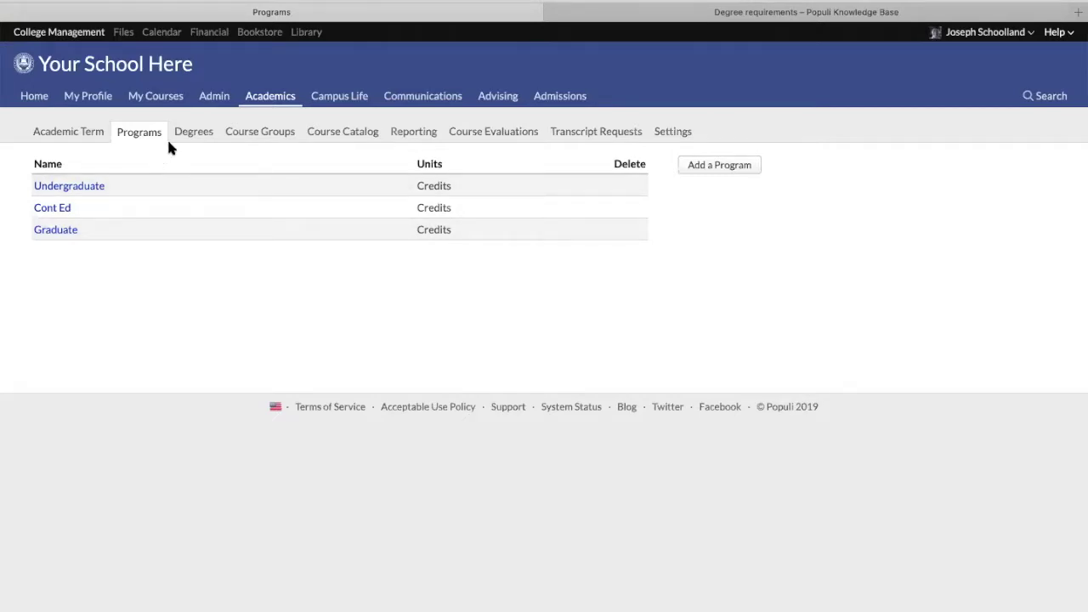
left_click(192, 134)
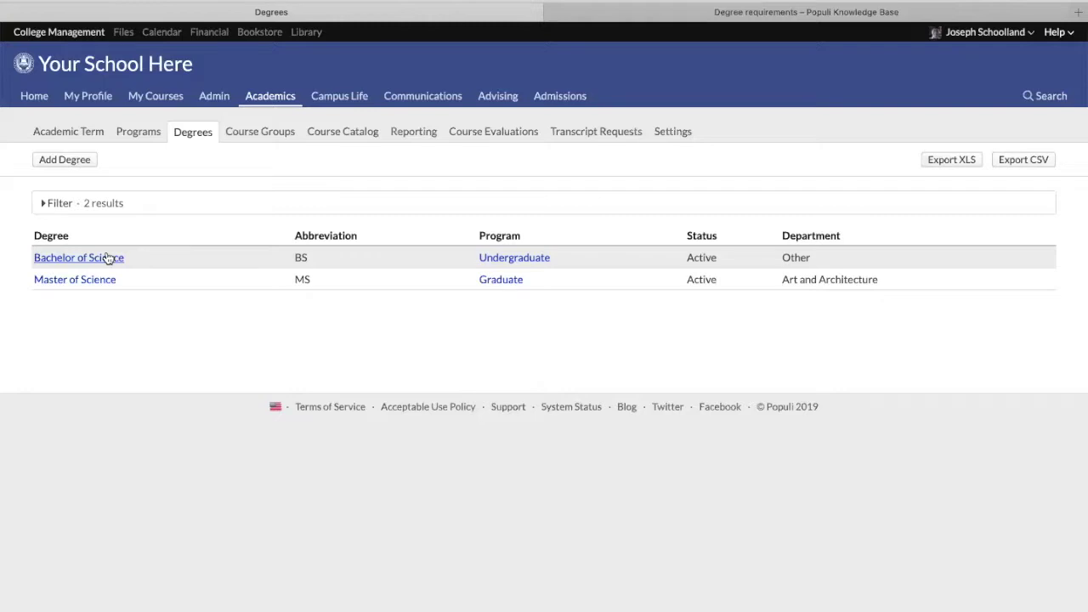
left_click(140, 133)
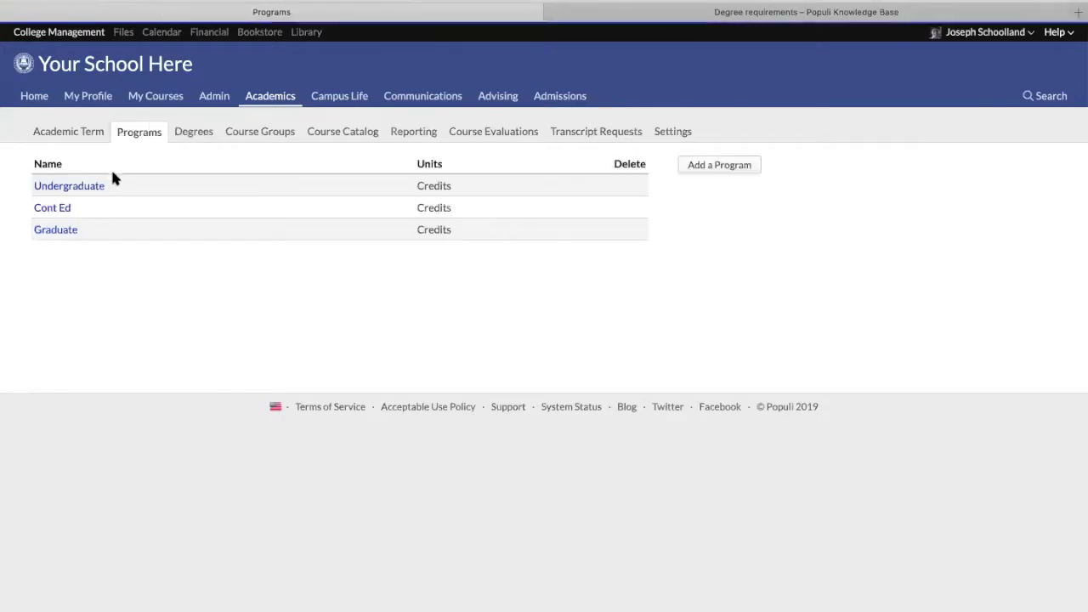
Open the form for adding a program, check its unit and level choices, and close it without saving.
left_click(715, 167)
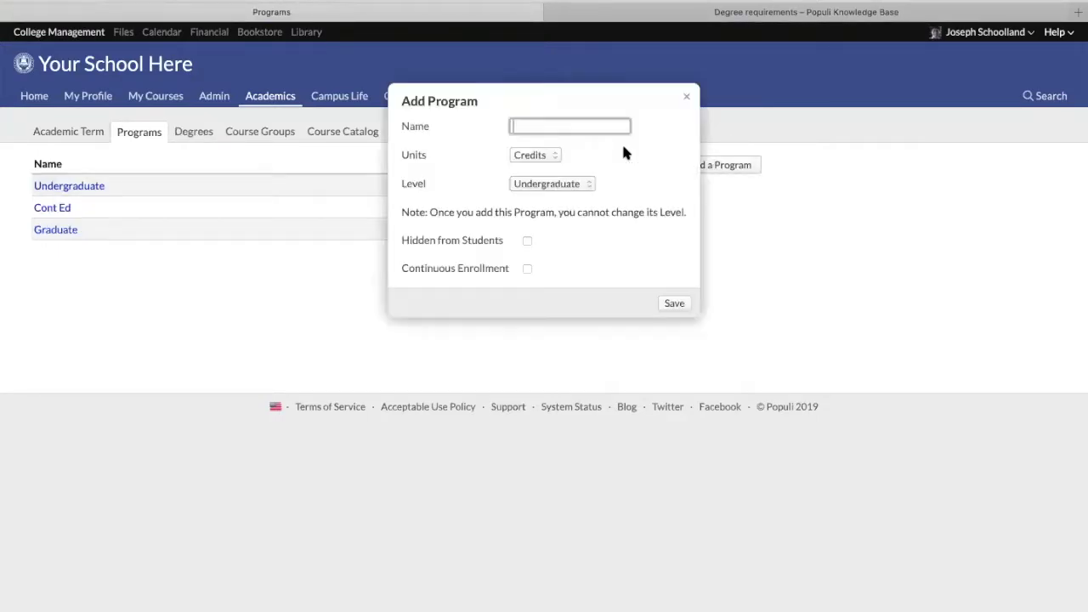
left_click(544, 156)
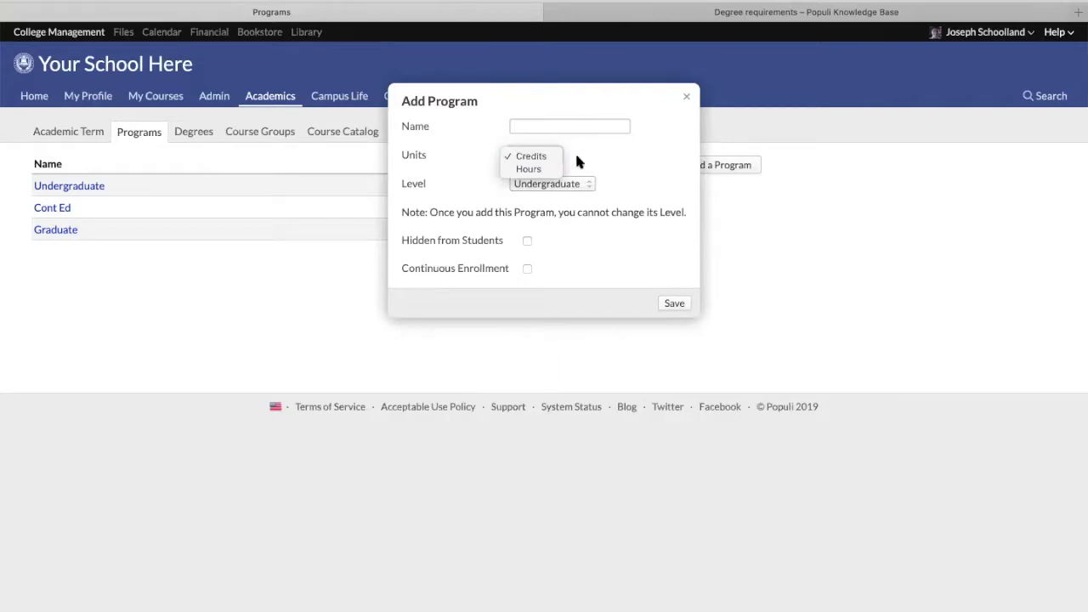
left_click(551, 157)
left_click(576, 183)
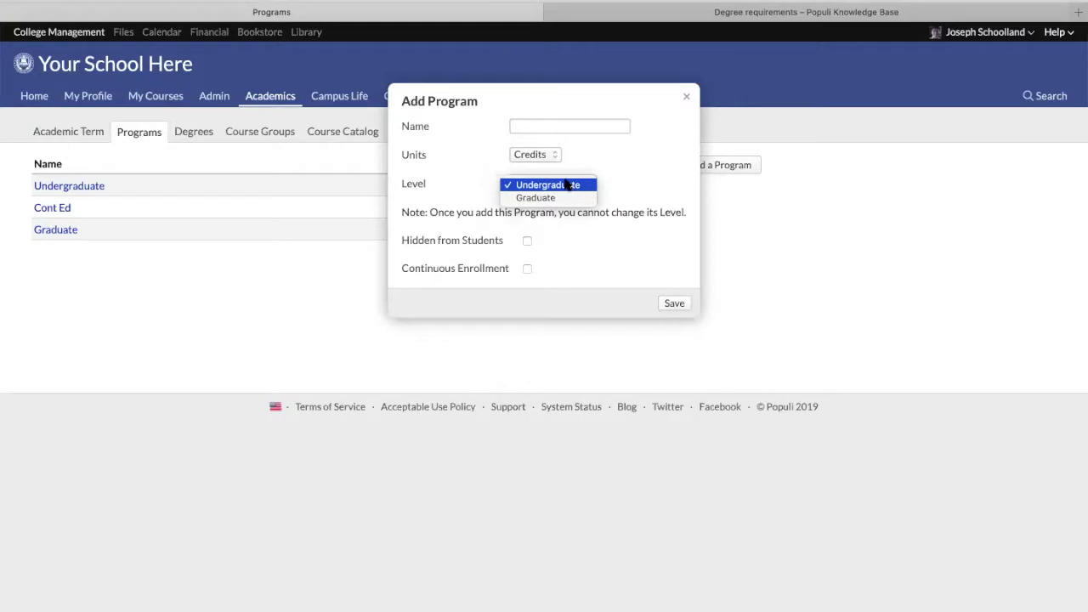
left_click(626, 244)
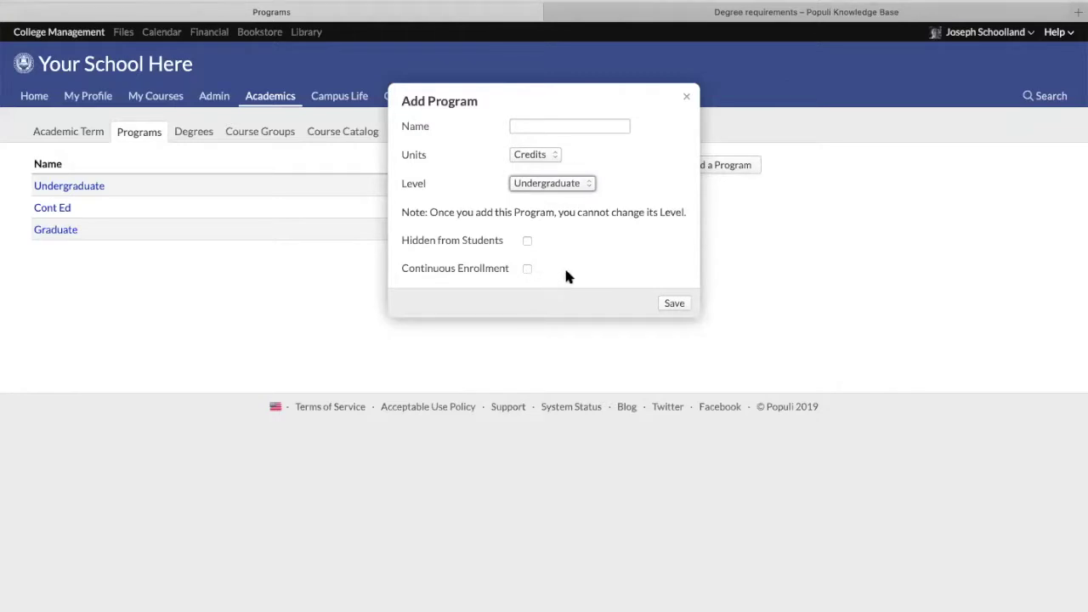
left_click(686, 96)
Open the Undergraduate program and inspect its blank standings form, editable standings and year choices, discarding each without changes.
left_click(98, 187)
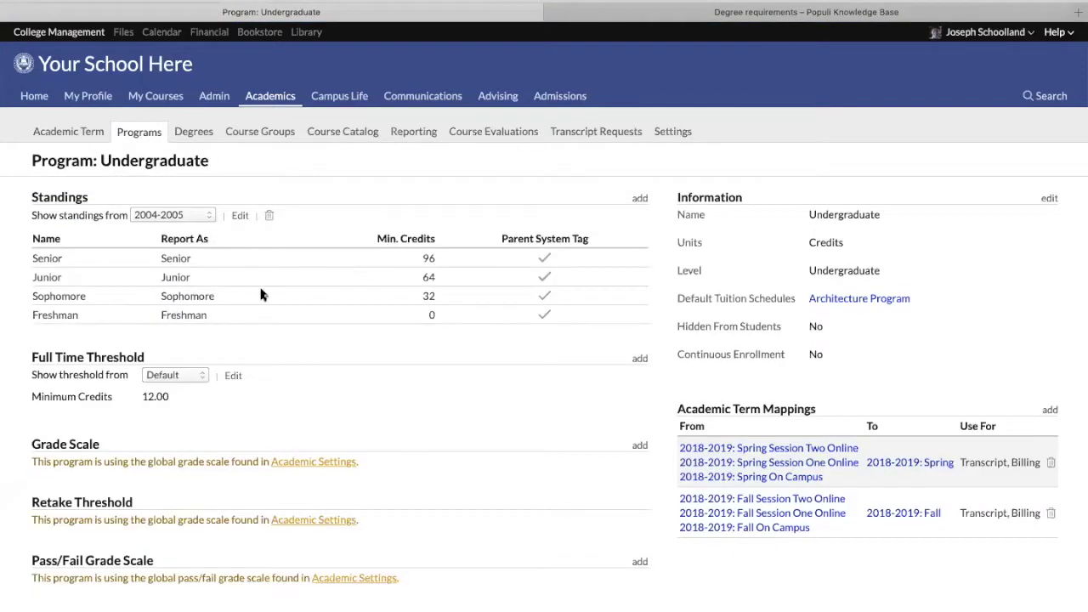
left_click(639, 198)
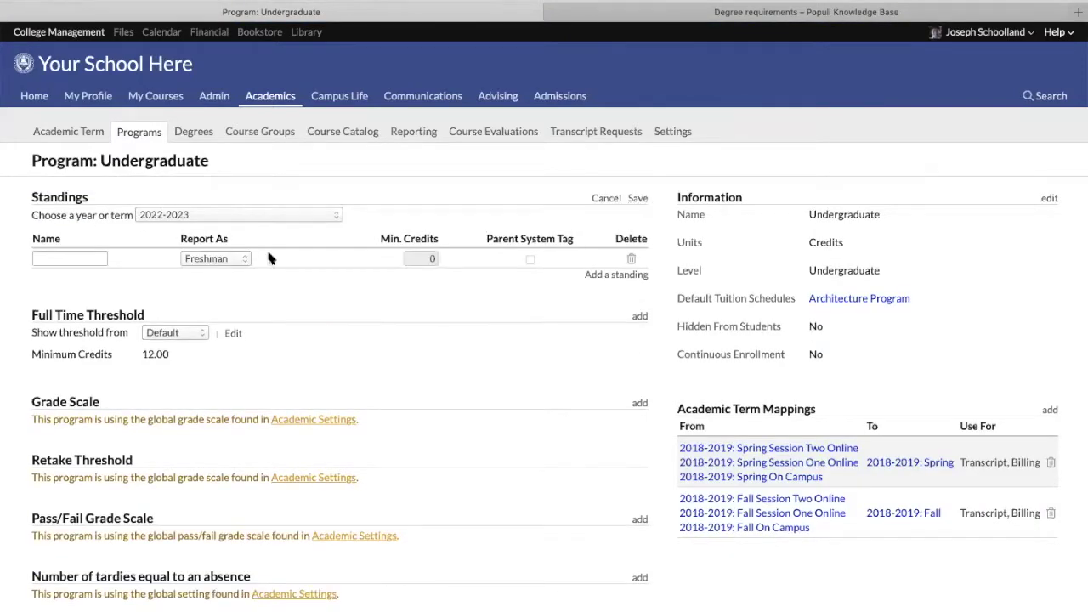
left_click(605, 198)
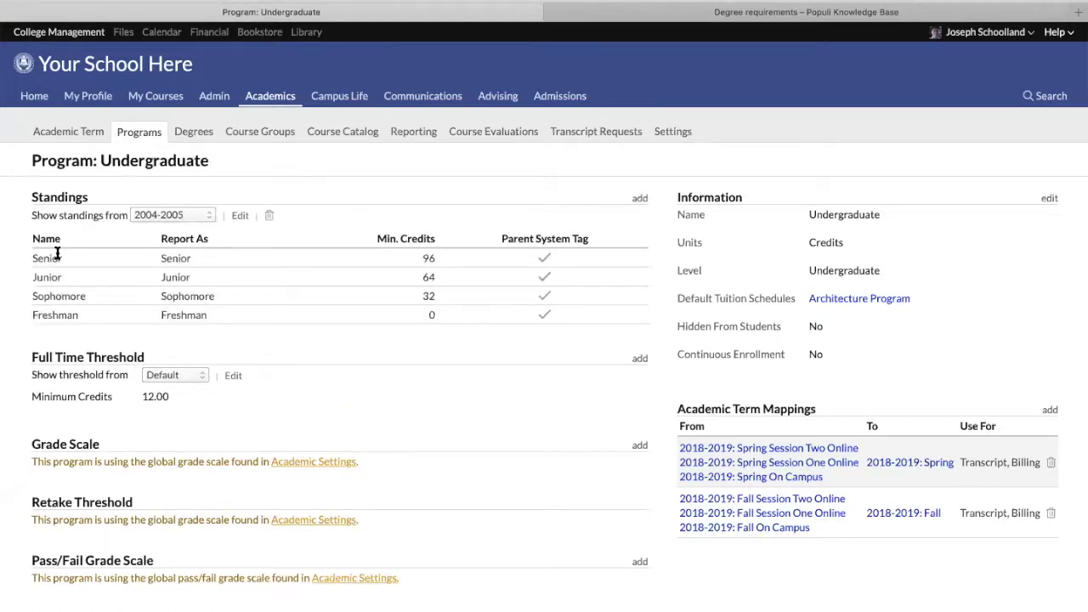
left_click(237, 218)
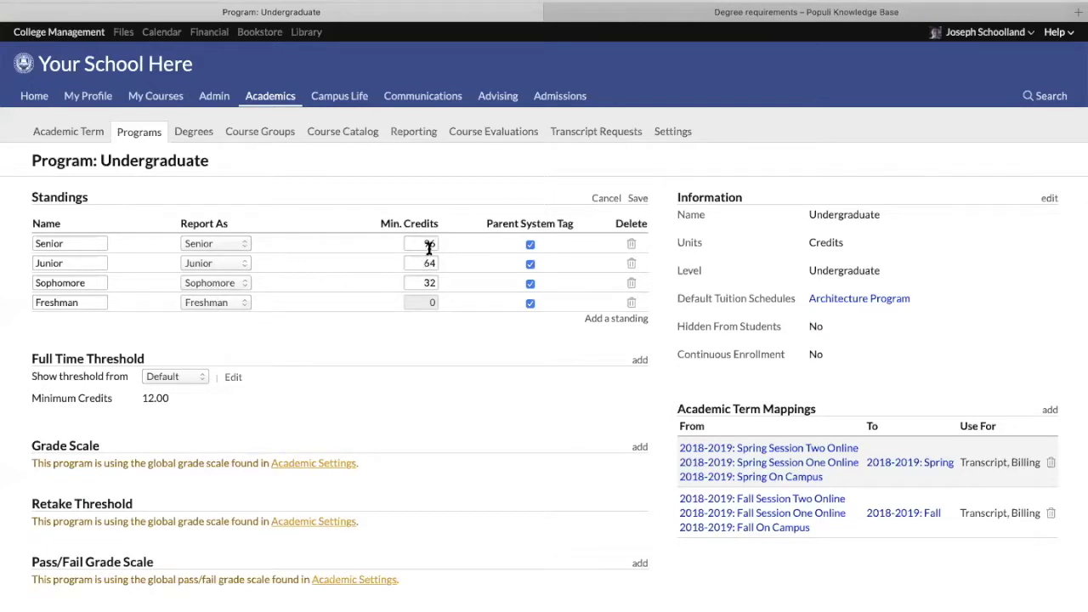
left_click(604, 199)
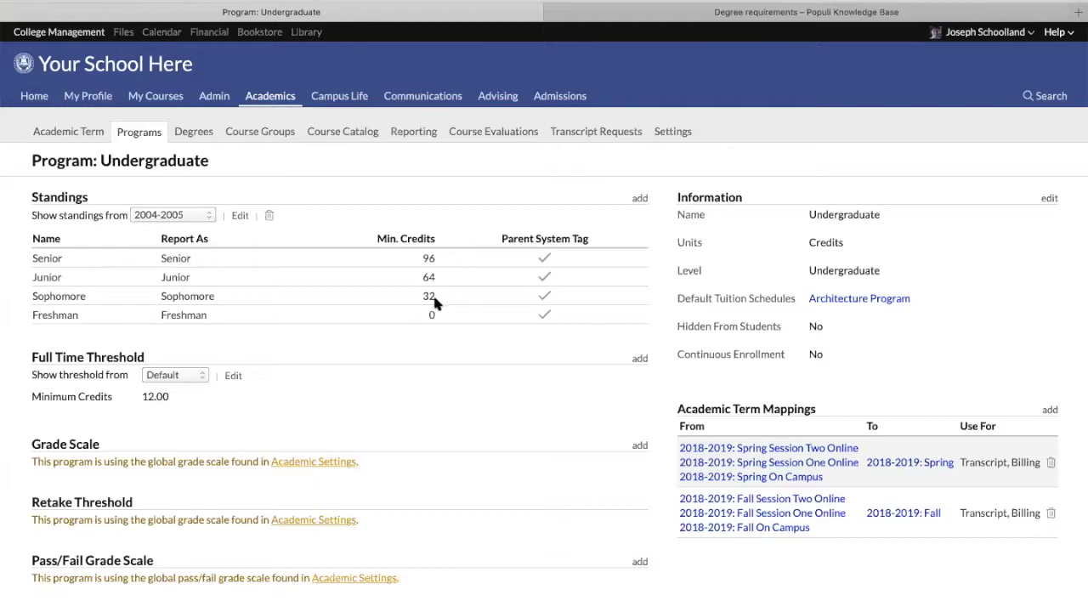
left_click(161, 215)
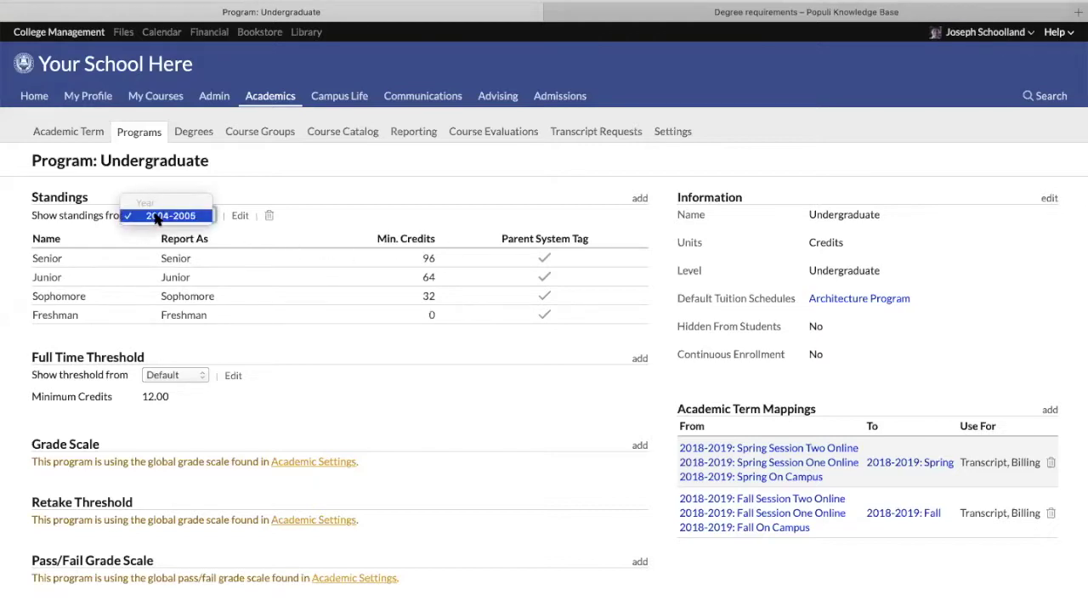
left_click(157, 217)
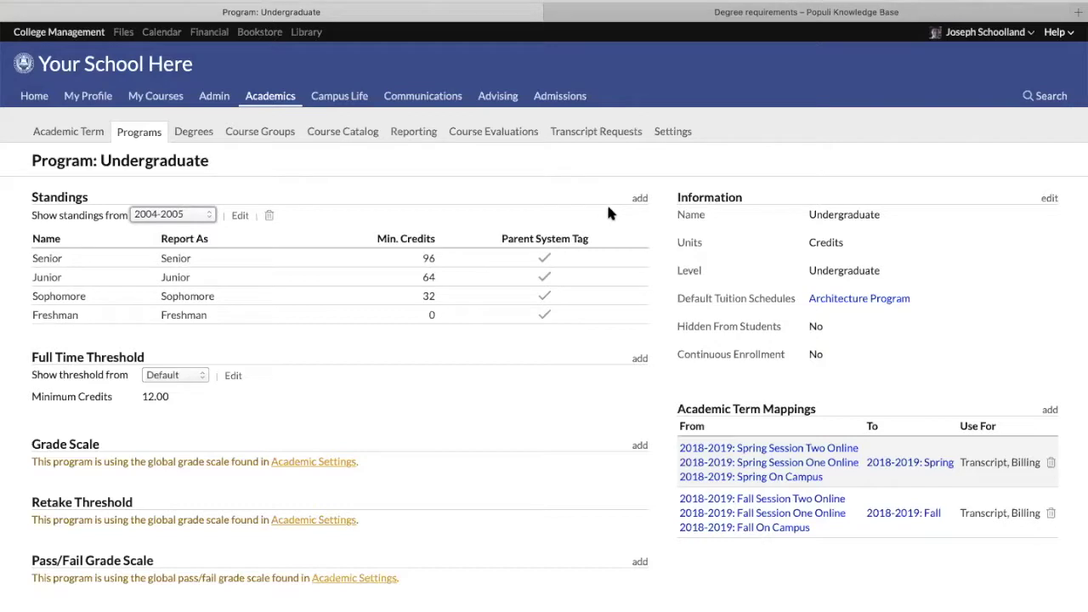
Start a new set of standings for 2019-2020 and name its first standing Freshman.
left_click(640, 199)
left_click(160, 219)
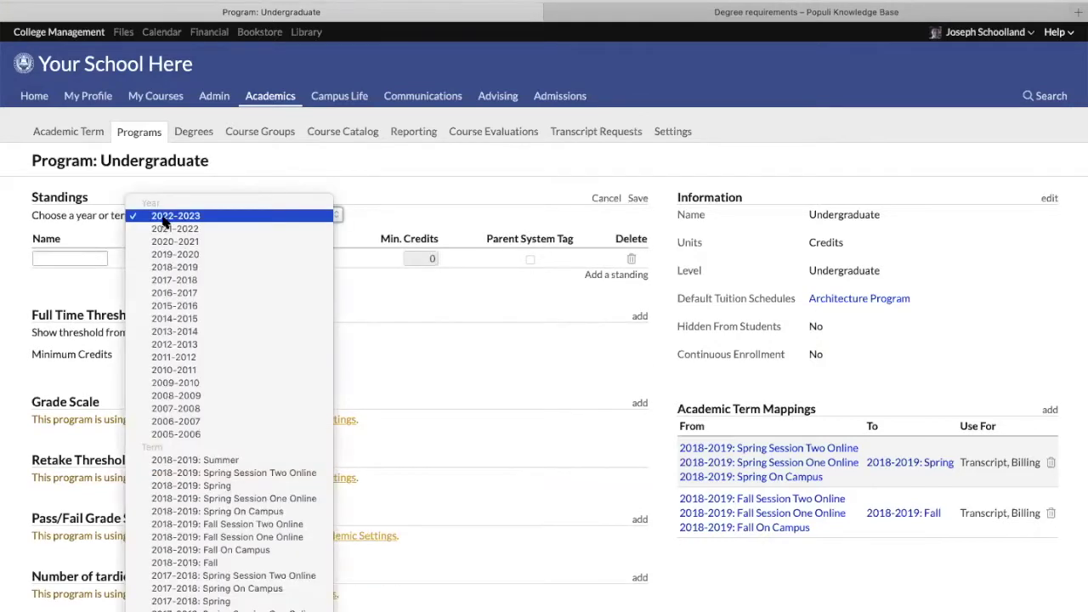
left_click(161, 255)
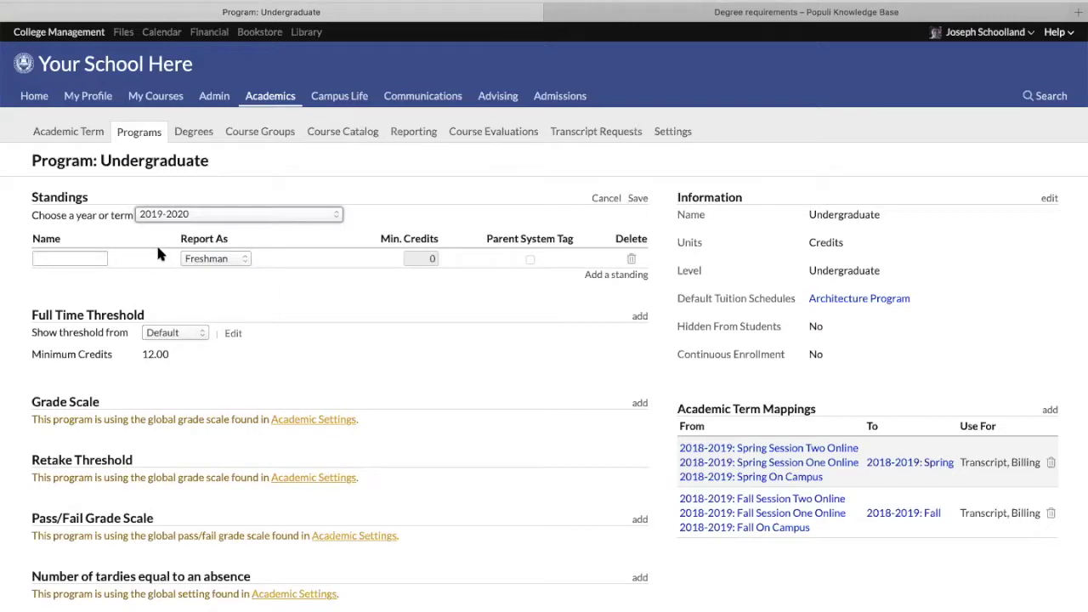
left_click(76, 256)
type("Fresh")
key("BackSpace")
key("BackSpace")
key("BackSpace")
type("hman")
Add a Sophomore standing with a minimum of 30 credits, reported as Sophomore.
left_click(647, 274)
type("Sophomore")
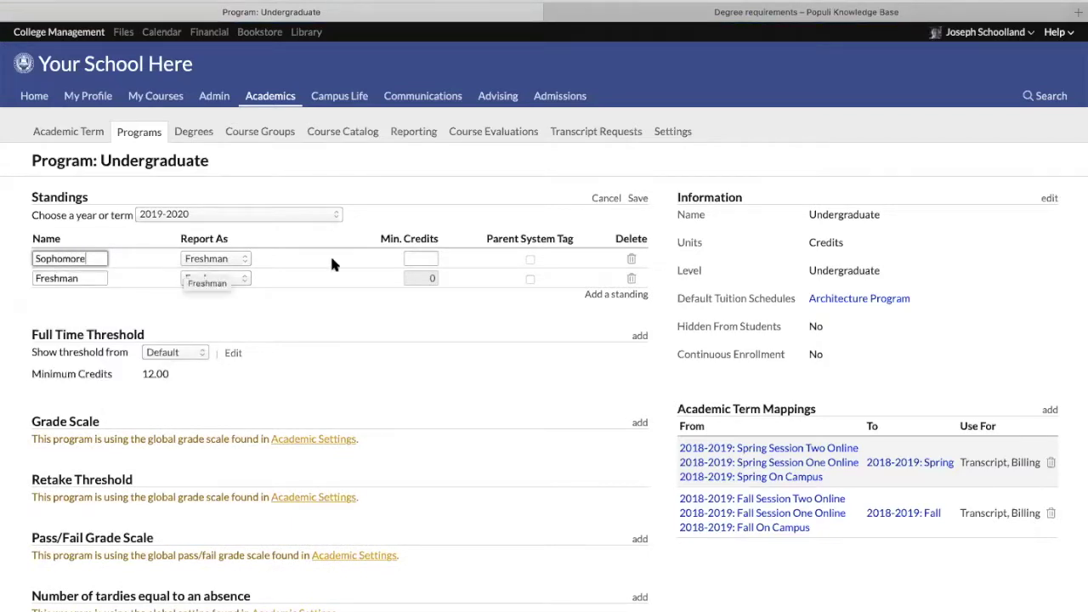
left_click(420, 259)
type("30")
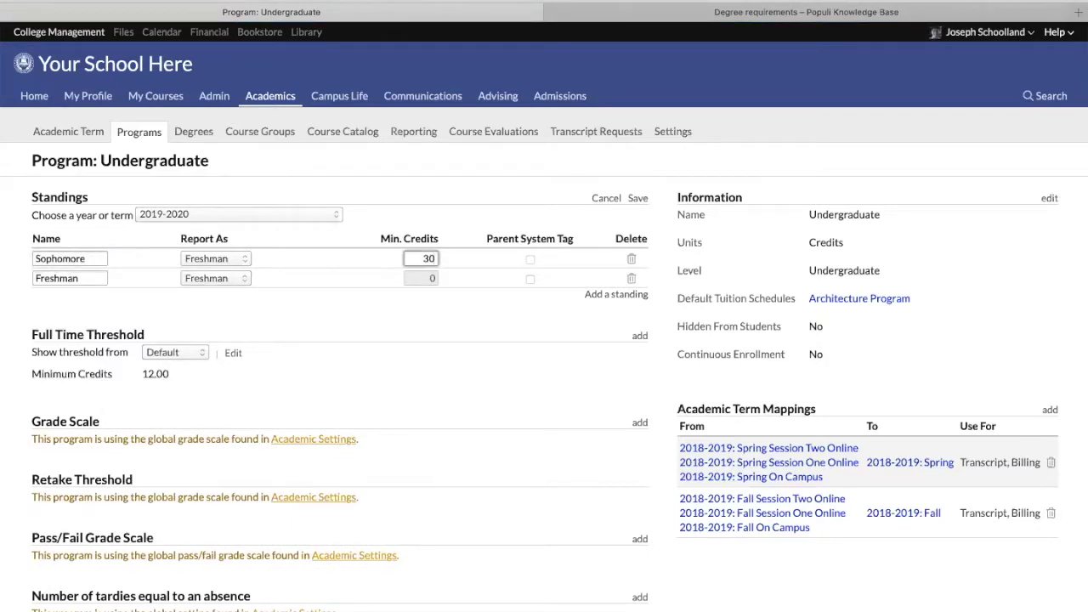
left_click(225, 257)
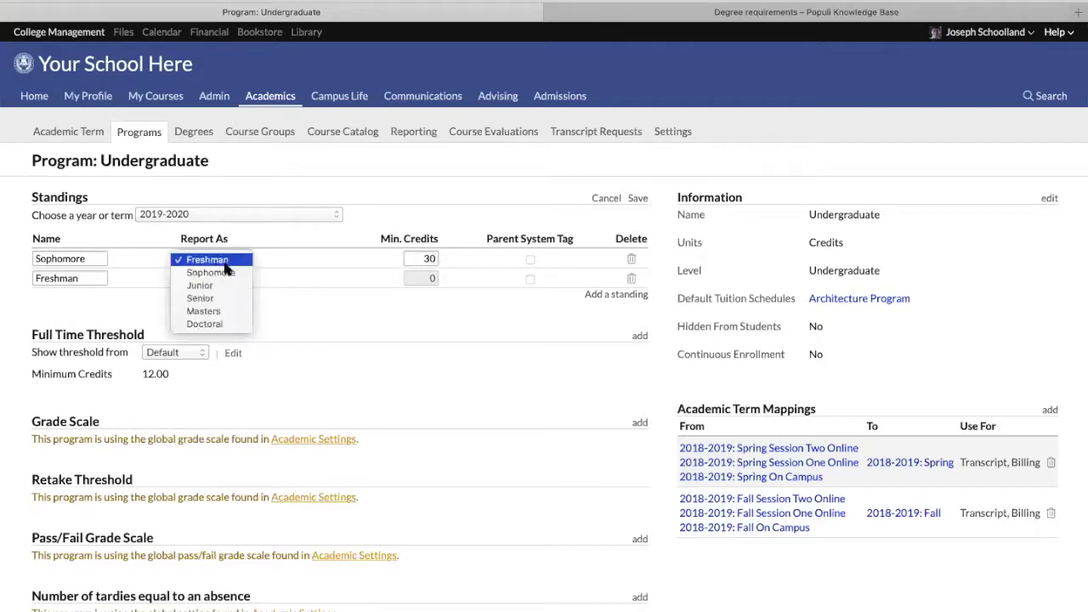
left_click(238, 272)
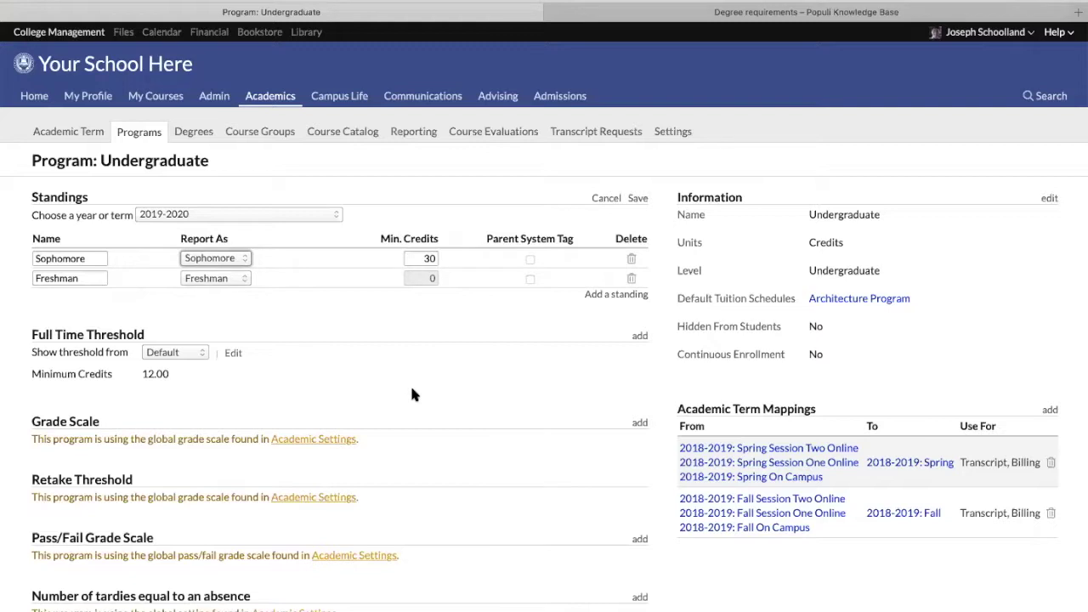
Leave the unsaved standings for the degrees list and open a new degree form to check its program and department choices.
scroll(176, 455, "down", 2)
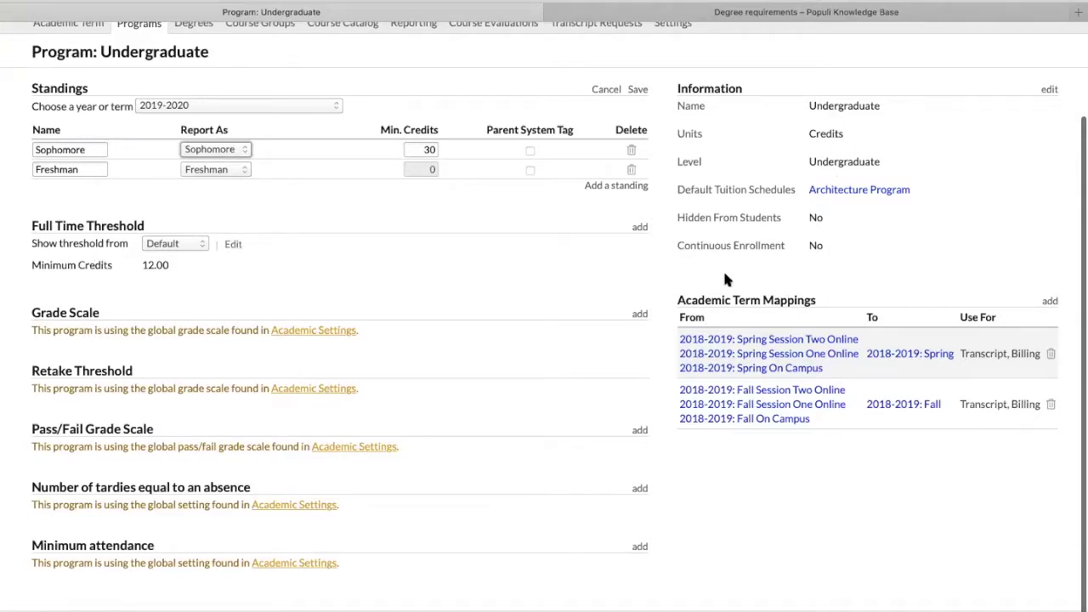
scroll(476, 281, "up", 3)
left_click(197, 138)
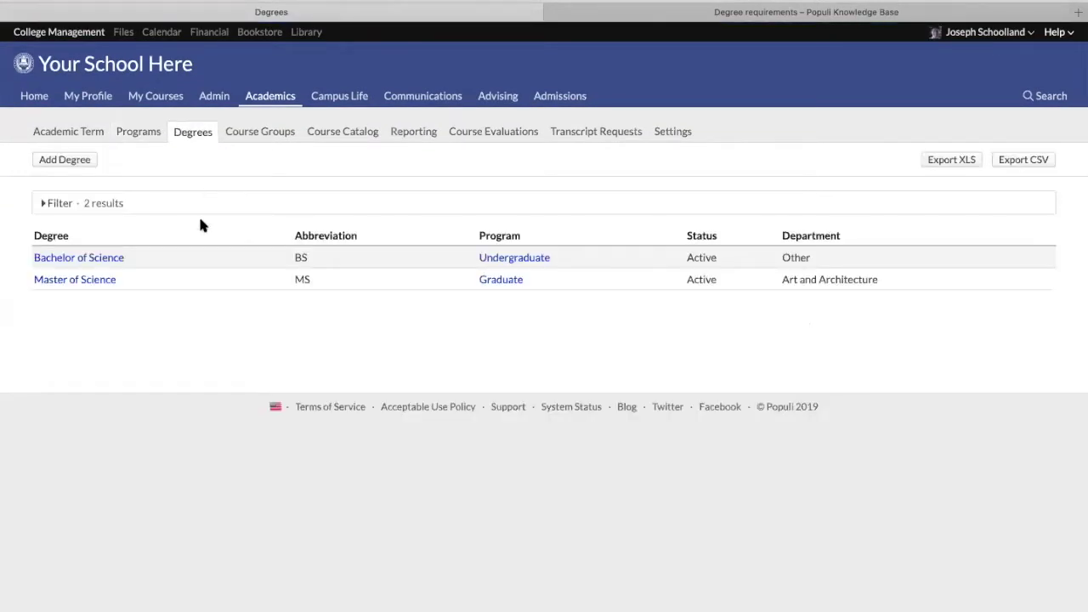
left_click(59, 159)
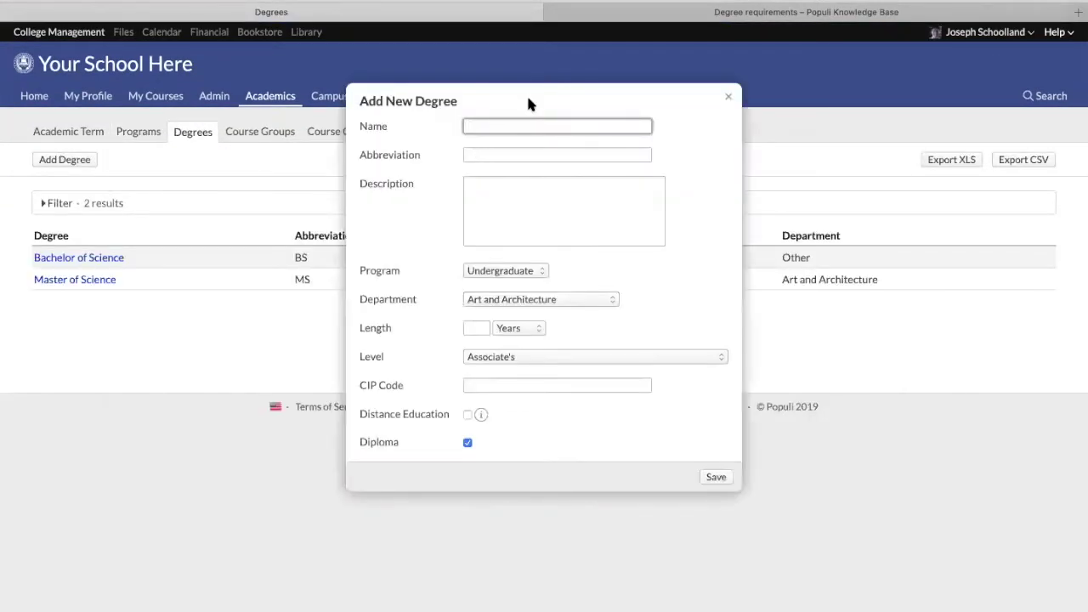
left_click(506, 206)
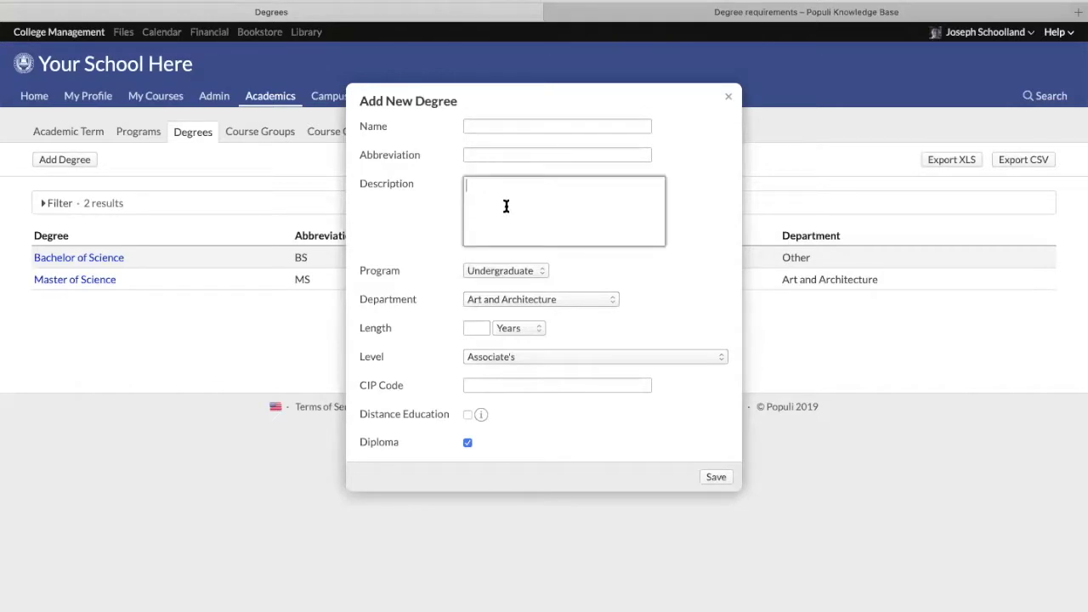
left_click(512, 272)
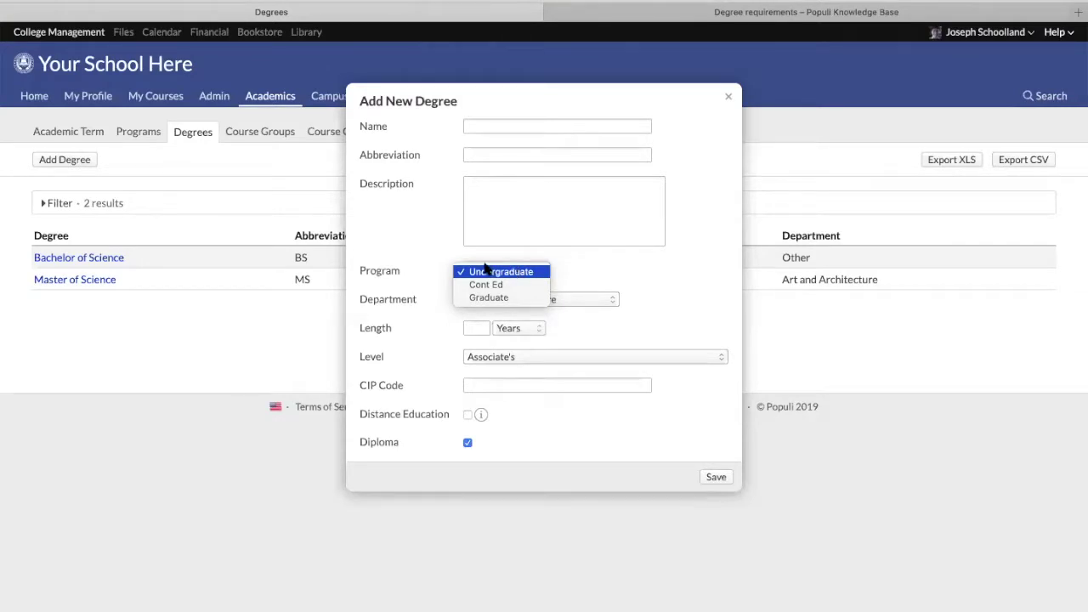
left_click(426, 232)
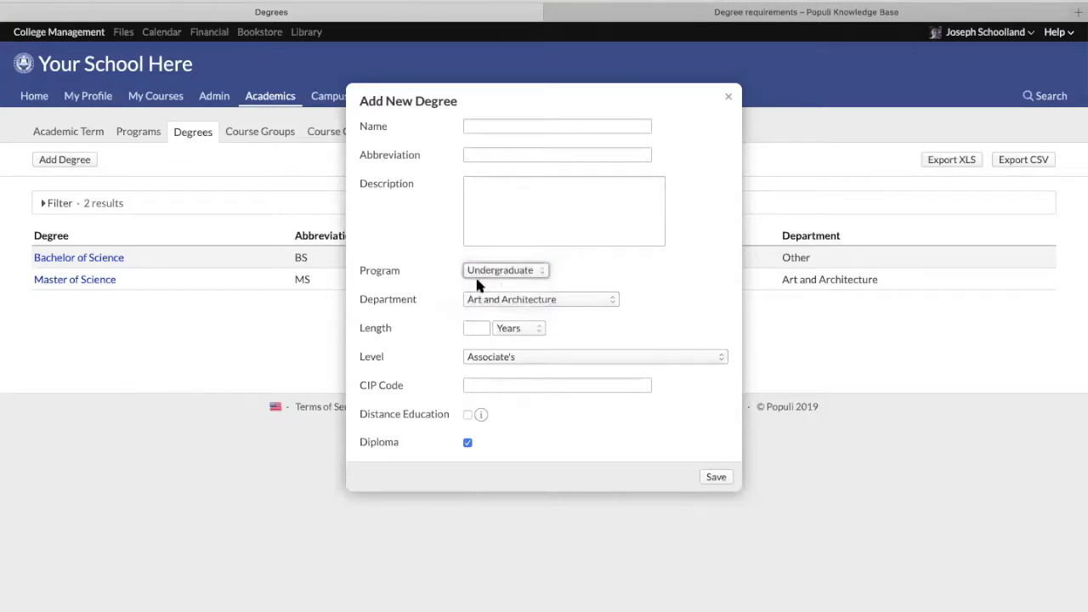
left_click(492, 302)
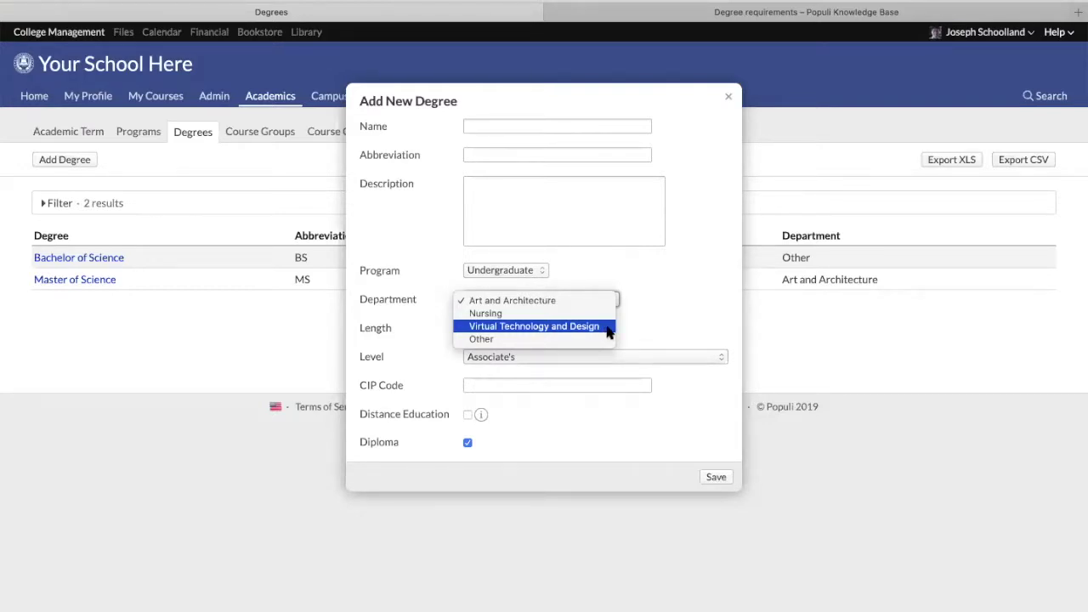
left_click(646, 307)
Set the new degree's length to 2 years and look through the available degree levels.
left_click(469, 328)
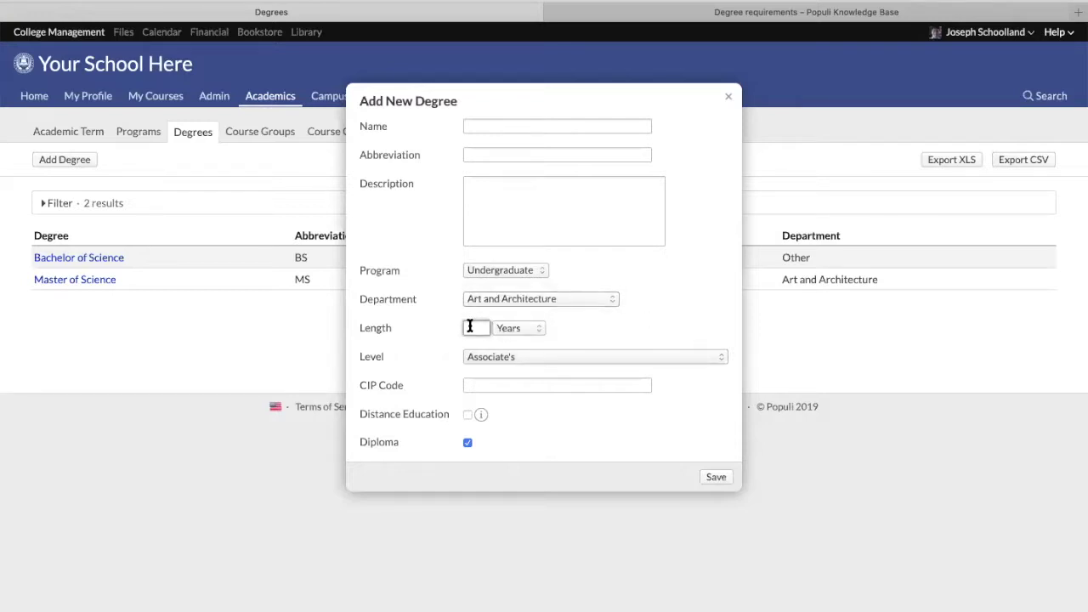
left_click(512, 328)
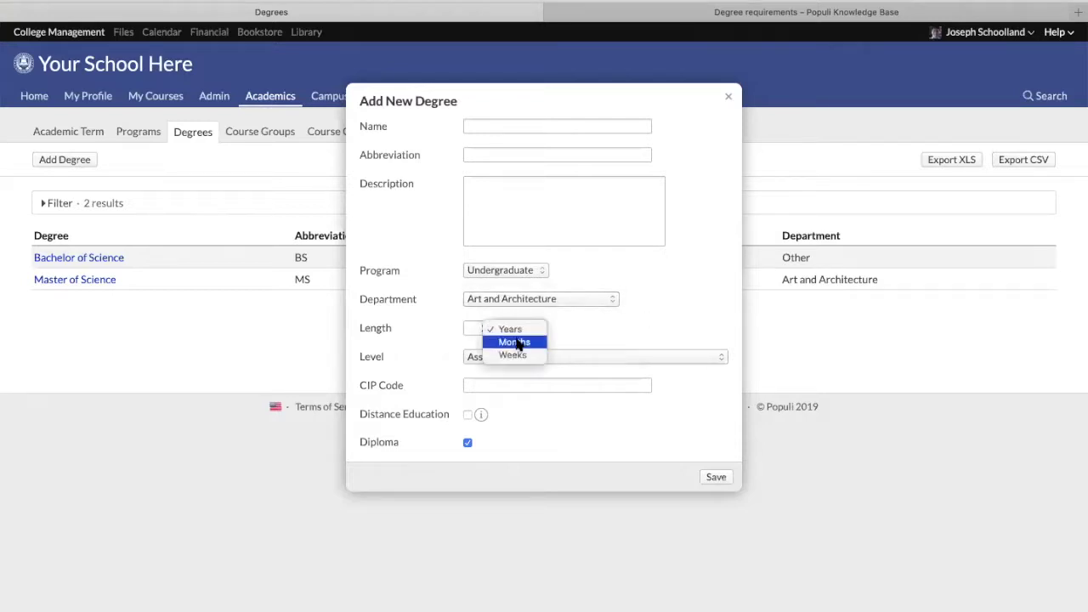
left_click(491, 328)
left_click(470, 327)
type("2")
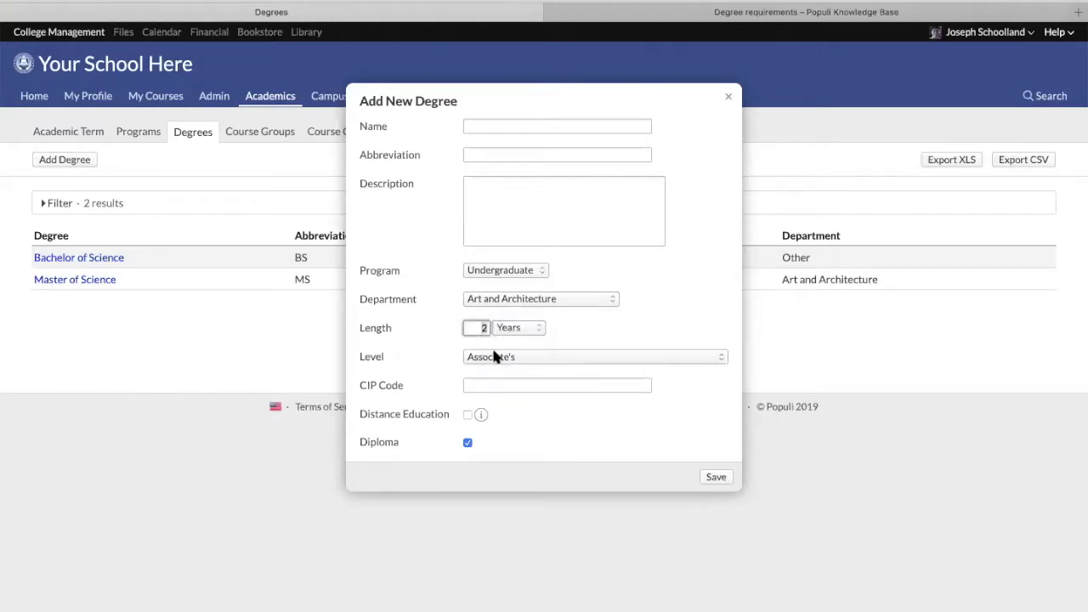
left_click(493, 356)
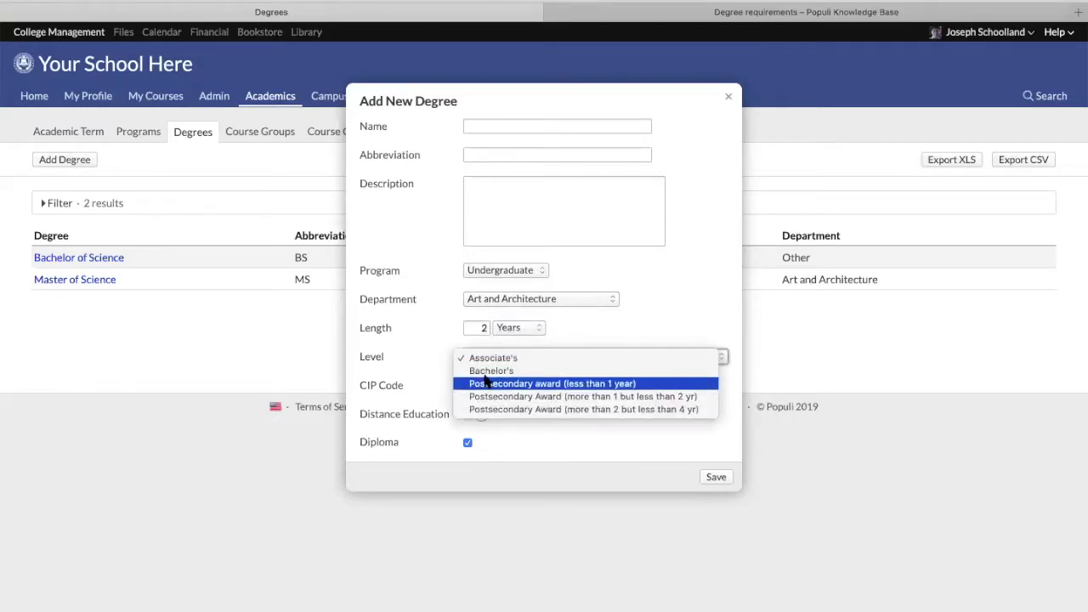
left_click(413, 315)
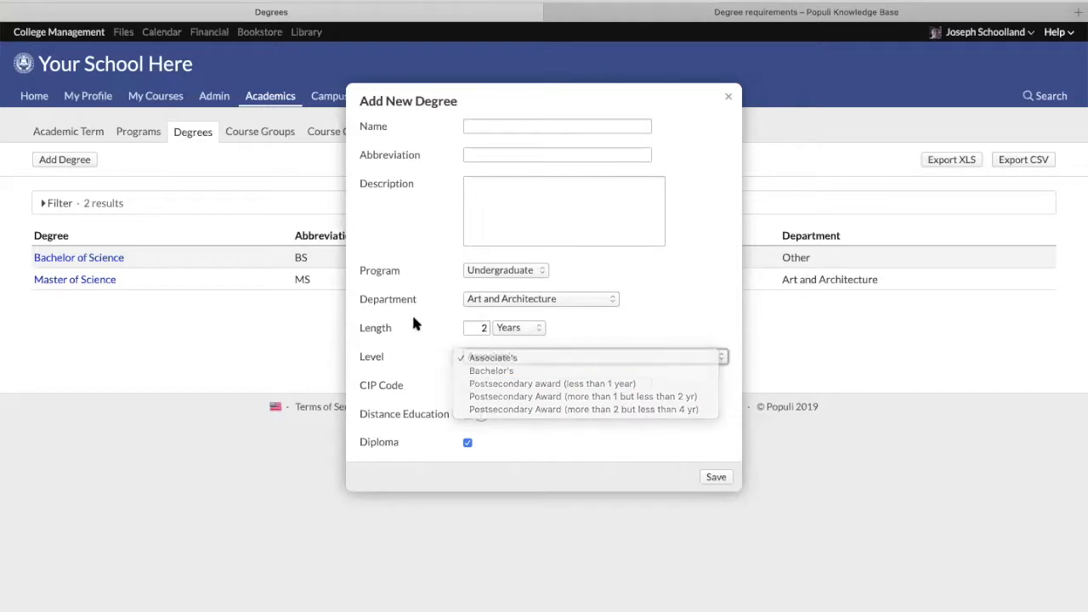
Switch the new degree's Distance Education option on and off again, and close the form without saving.
left_click(476, 386)
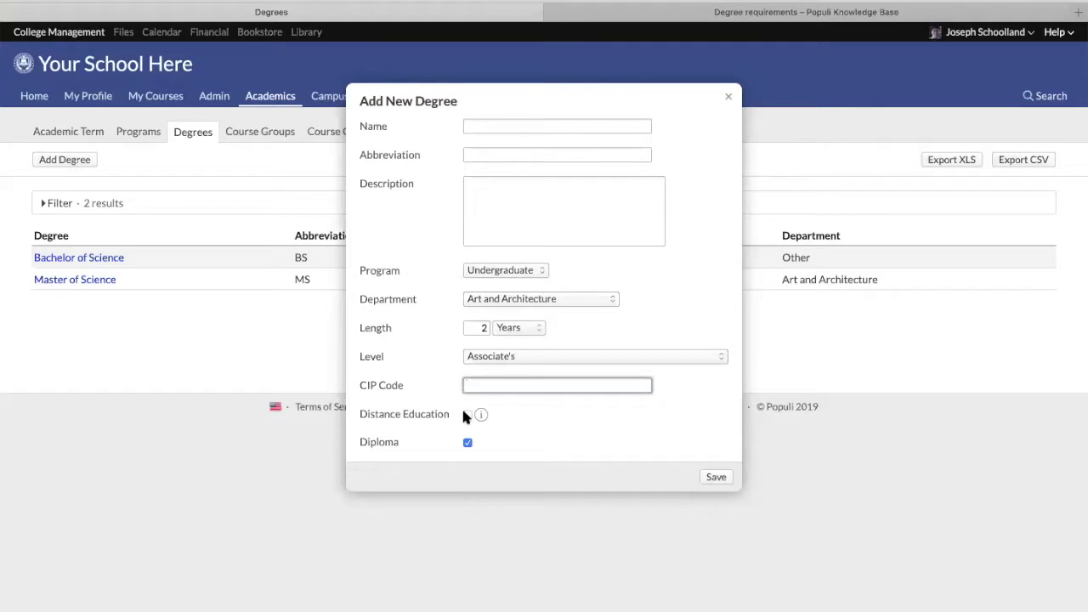
left_click(466, 414)
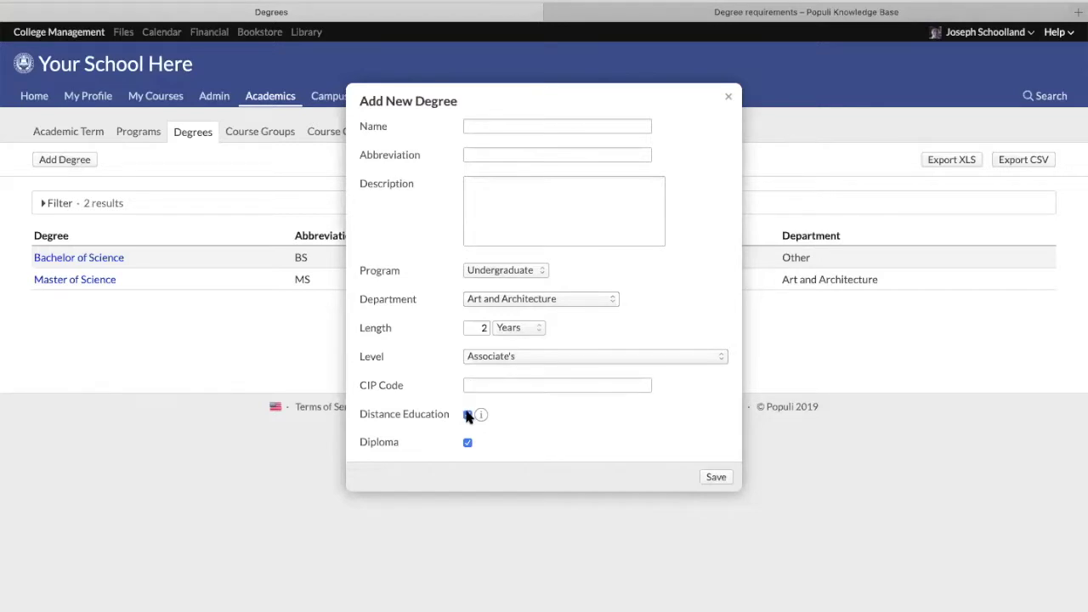
left_click(467, 415)
left_click(728, 97)
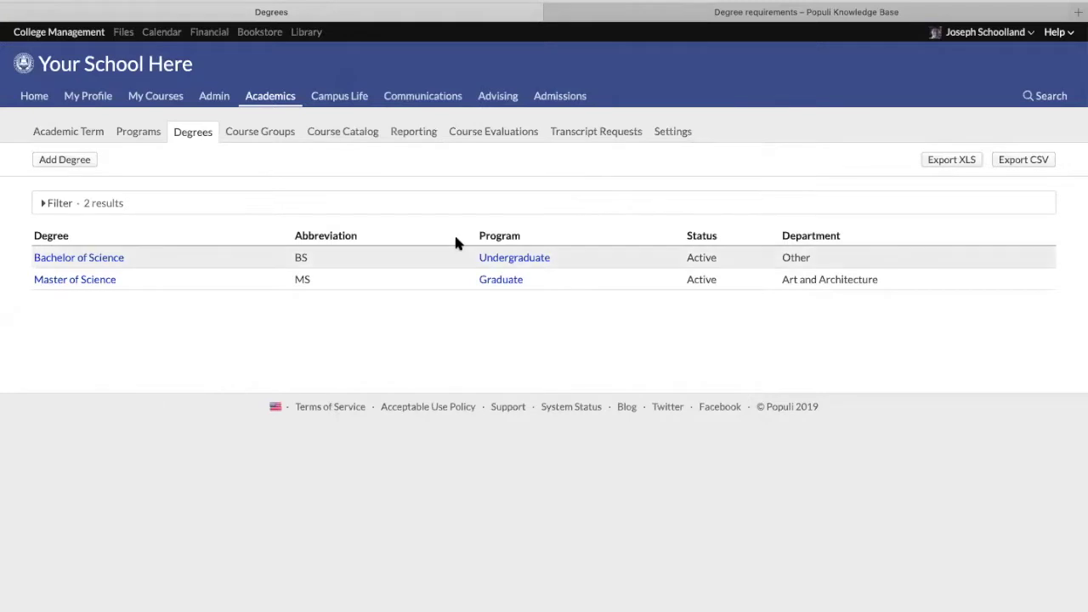
Open the Bachelor of Science degree, examine the fields for editing its requirements, and close them without saving.
left_click(100, 259)
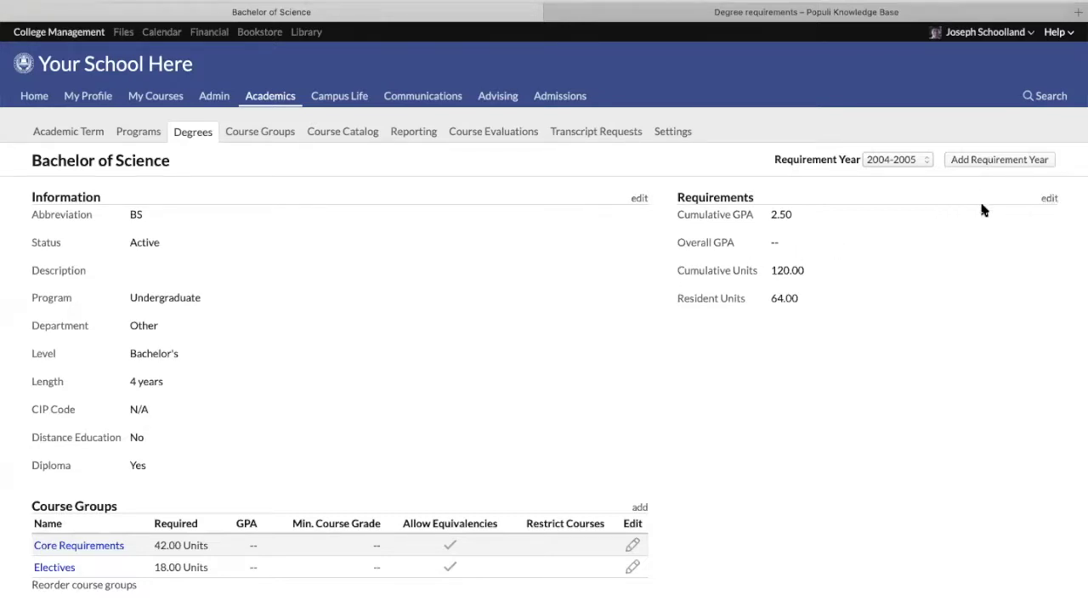
left_click(1048, 199)
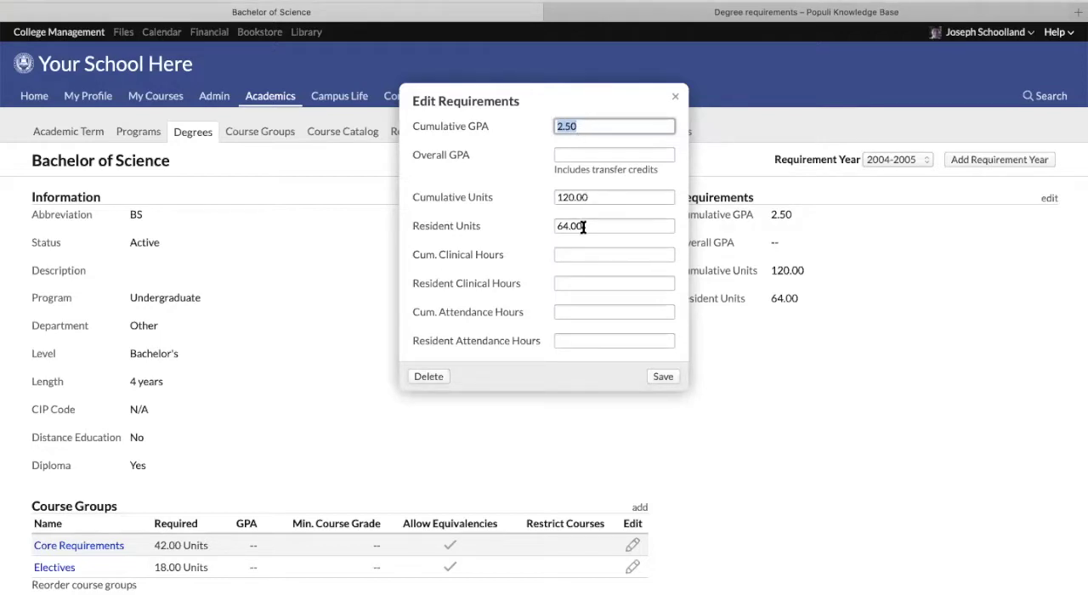
scroll(578, 238, "down", 1)
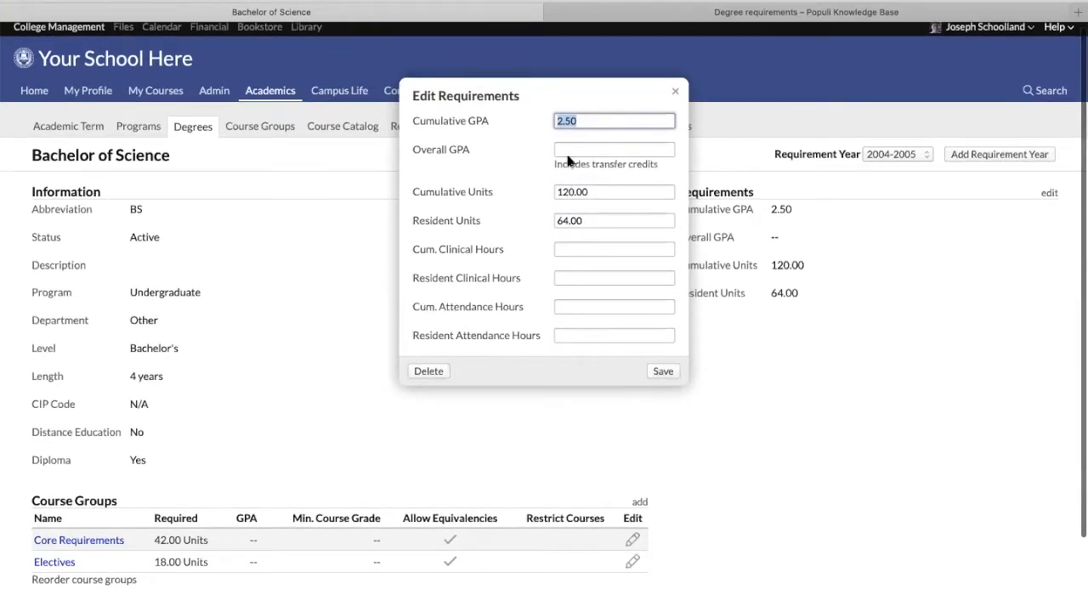
scroll(564, 272, "up", 1)
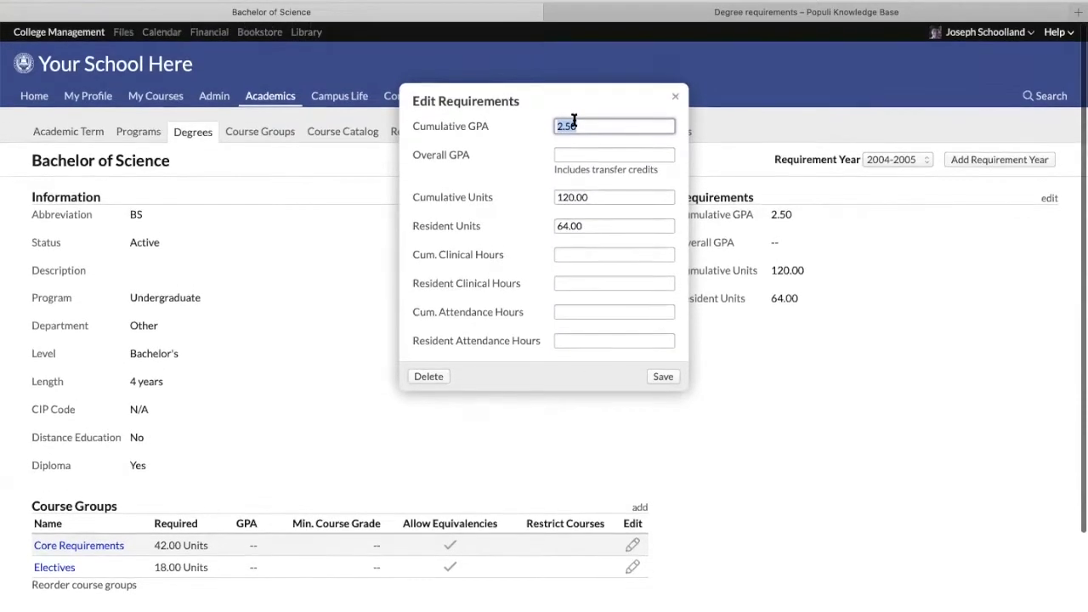
left_click(675, 96)
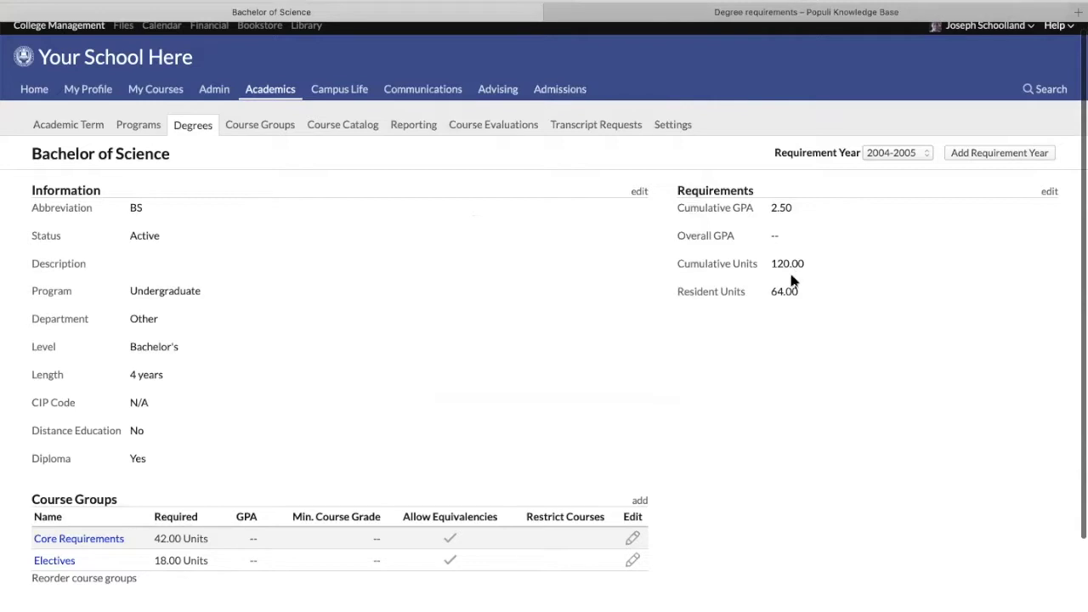
Try 2017-2018 and 2020-2021 as the year of a new requirement year for the degree, and close the form without saving.
left_click(902, 153)
left_click(961, 154)
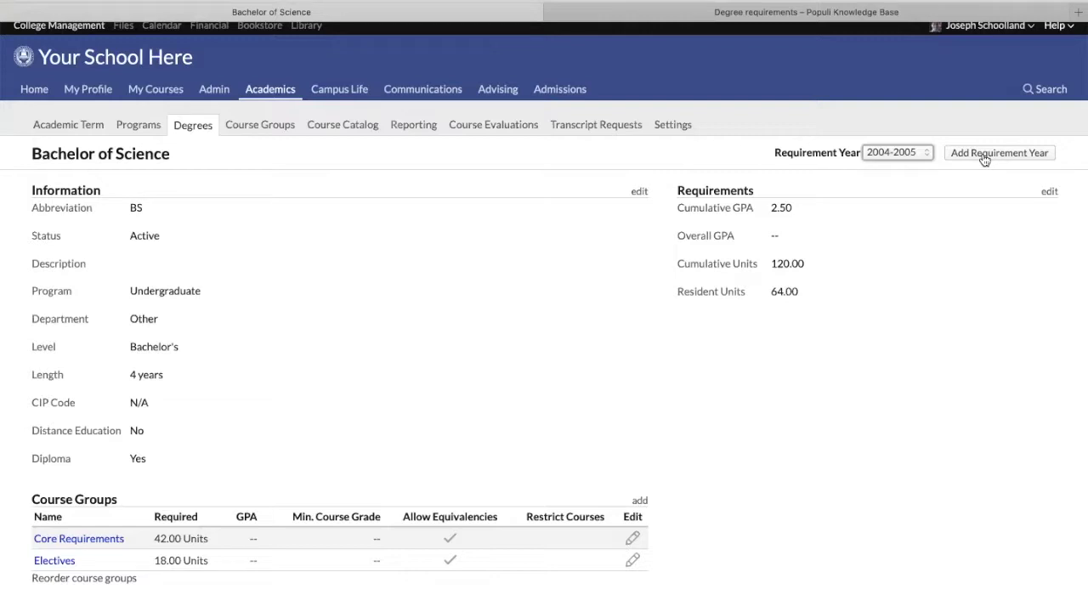
left_click(981, 159)
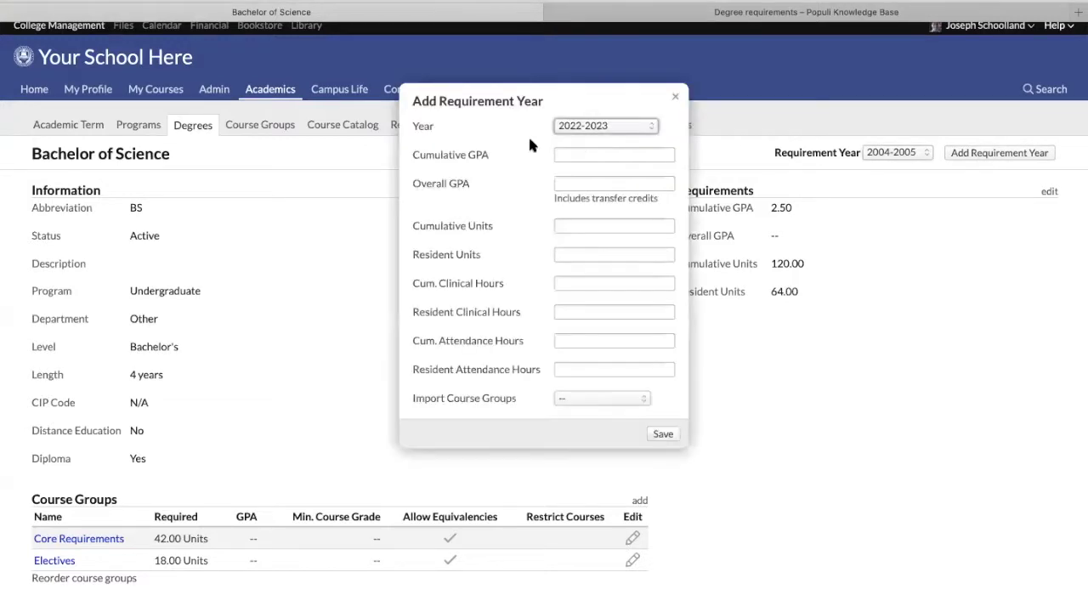
left_click(577, 129)
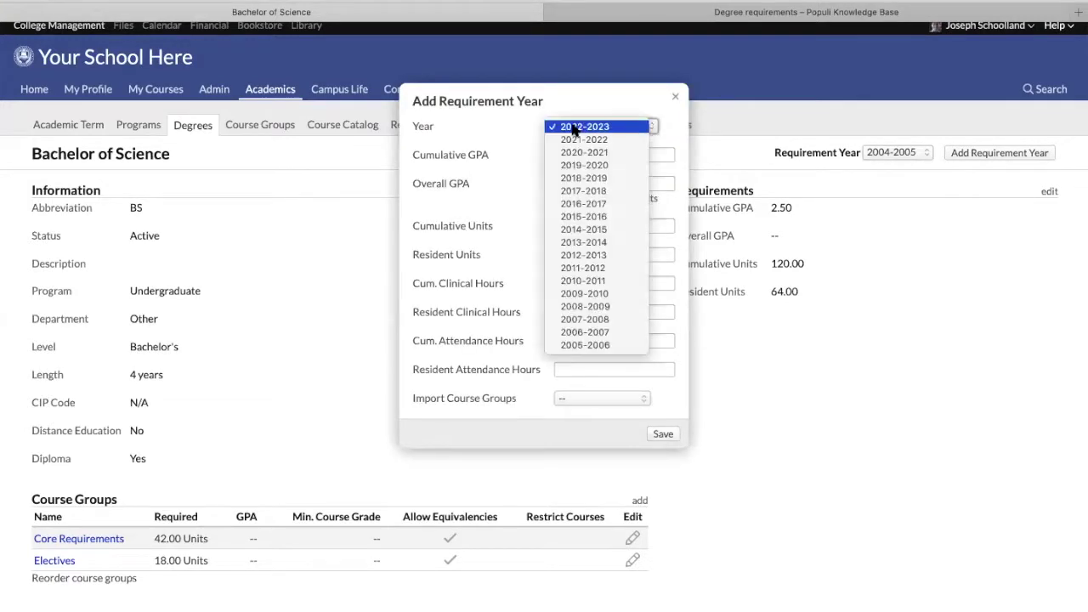
left_click(583, 190)
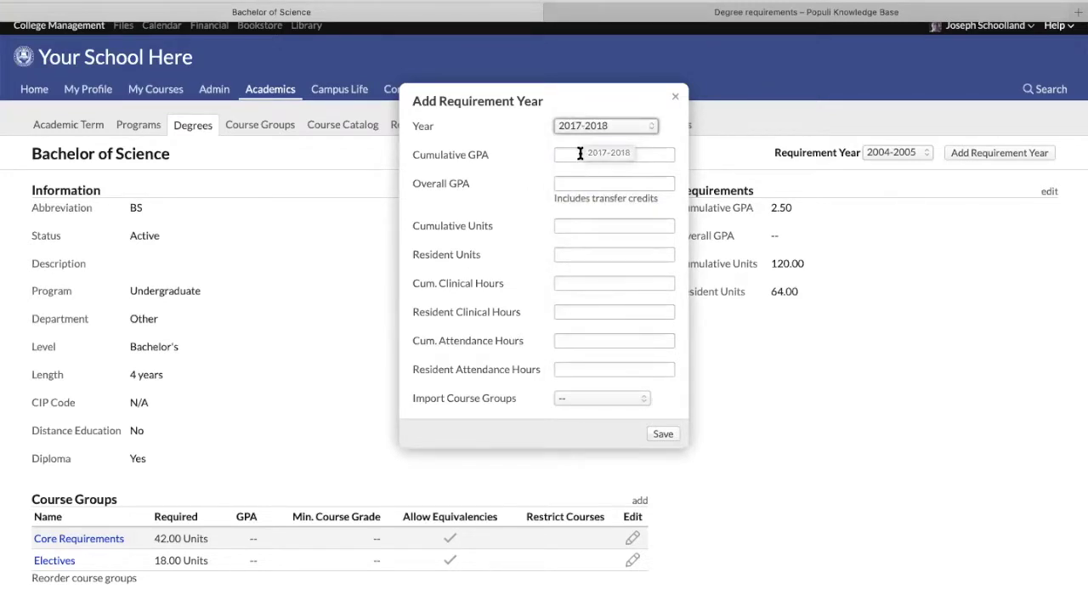
left_click(575, 124)
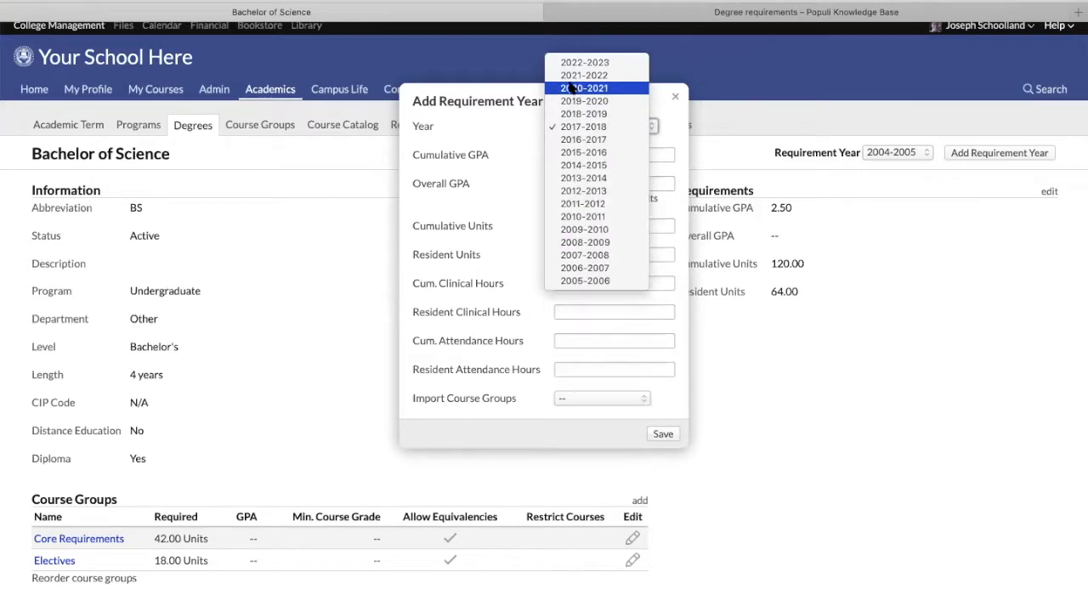
left_click(572, 89)
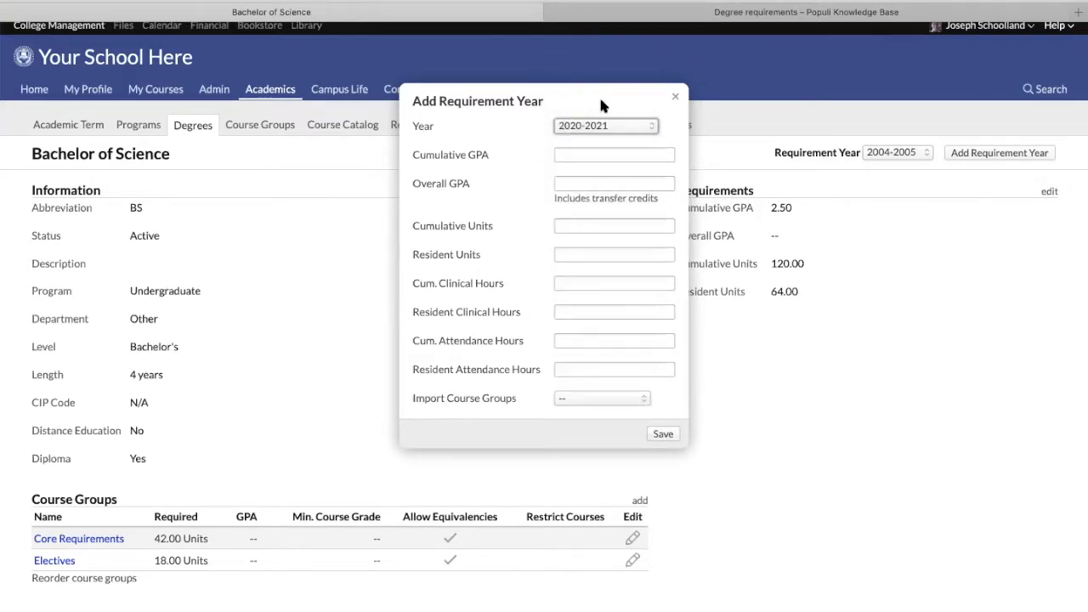
left_click(674, 101)
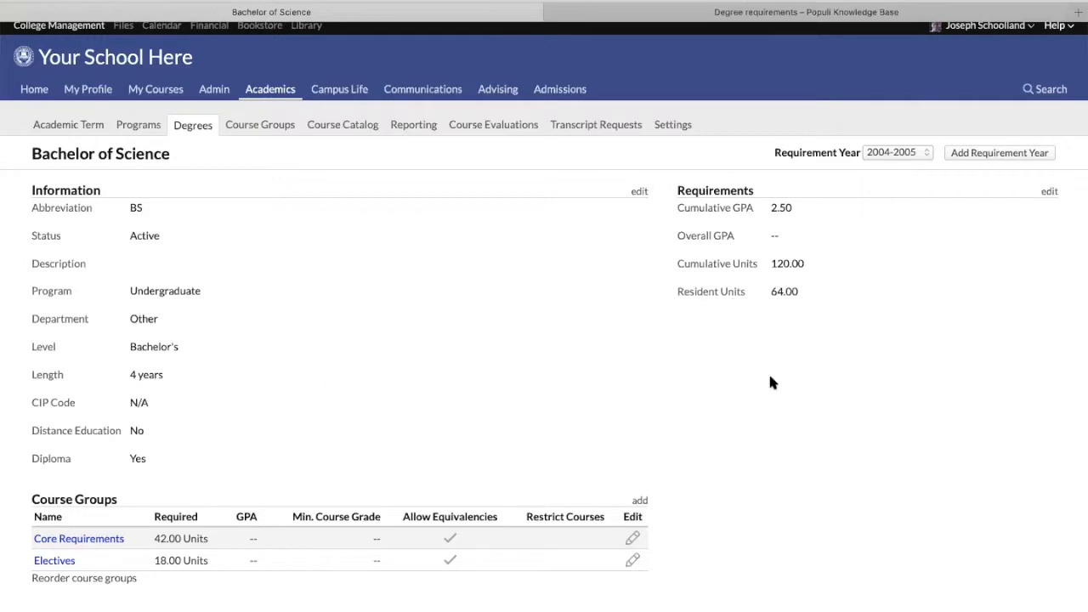
Review the Bachelor of Science degree's GPA and unit requirements, course groups and specializations.
left_click_drag(679, 187, 830, 309)
left_click(496, 338)
scroll(364, 367, "down", 3)
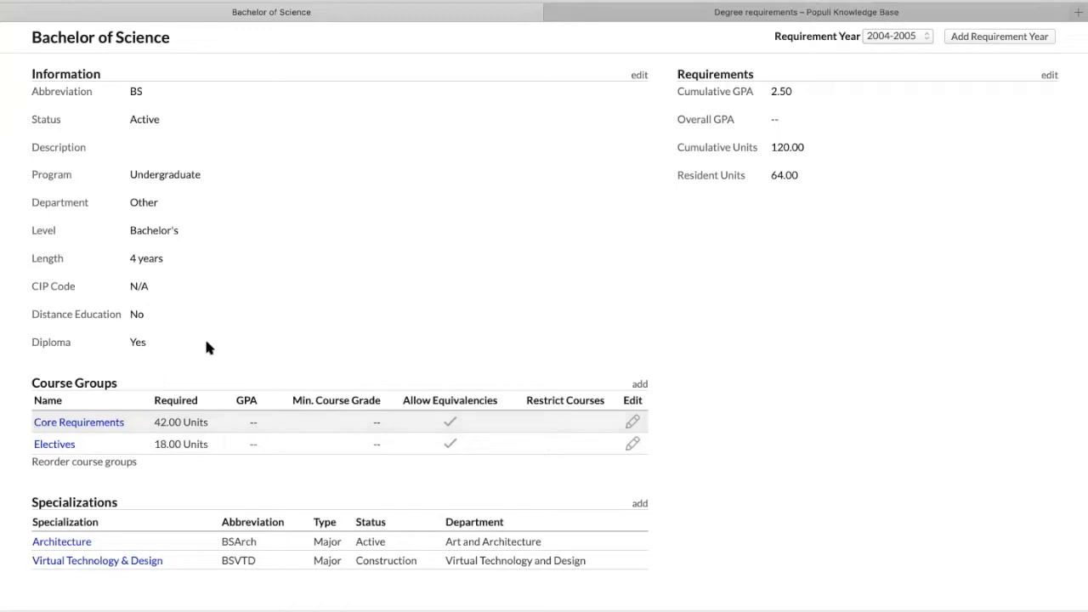
scroll(395, 311, "up", 3)
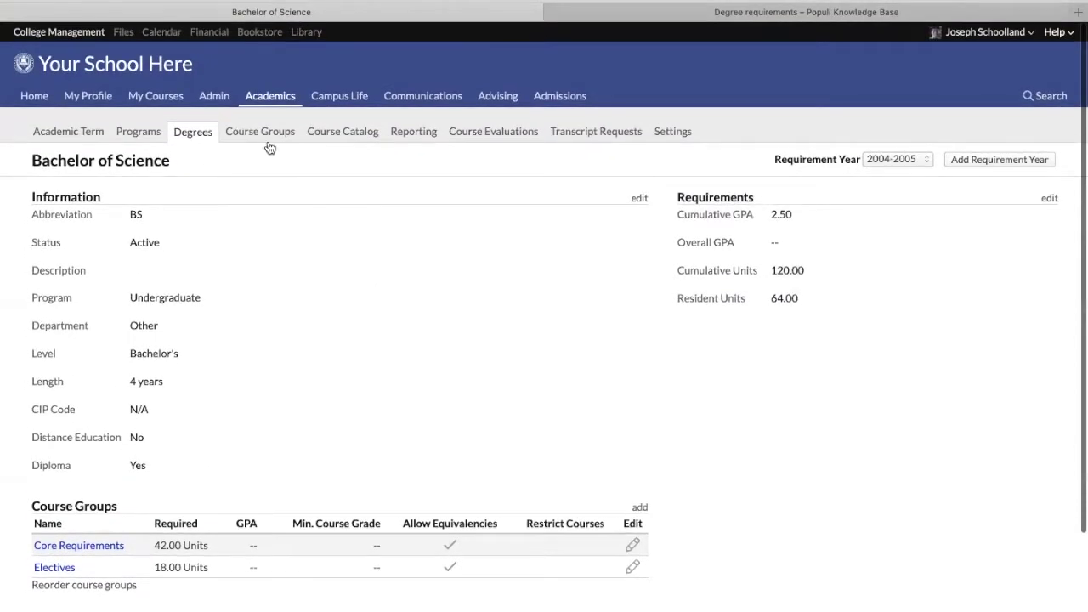
View the course groups and the course catalog, examine the new course form's settings and prerequisites, and close it without saving.
left_click(266, 138)
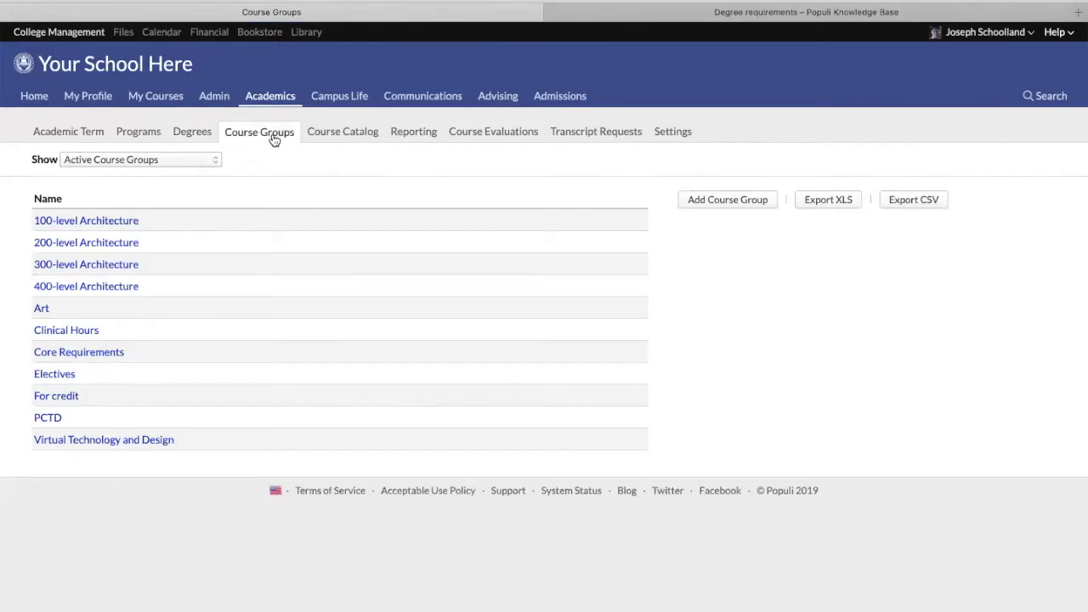
left_click(343, 136)
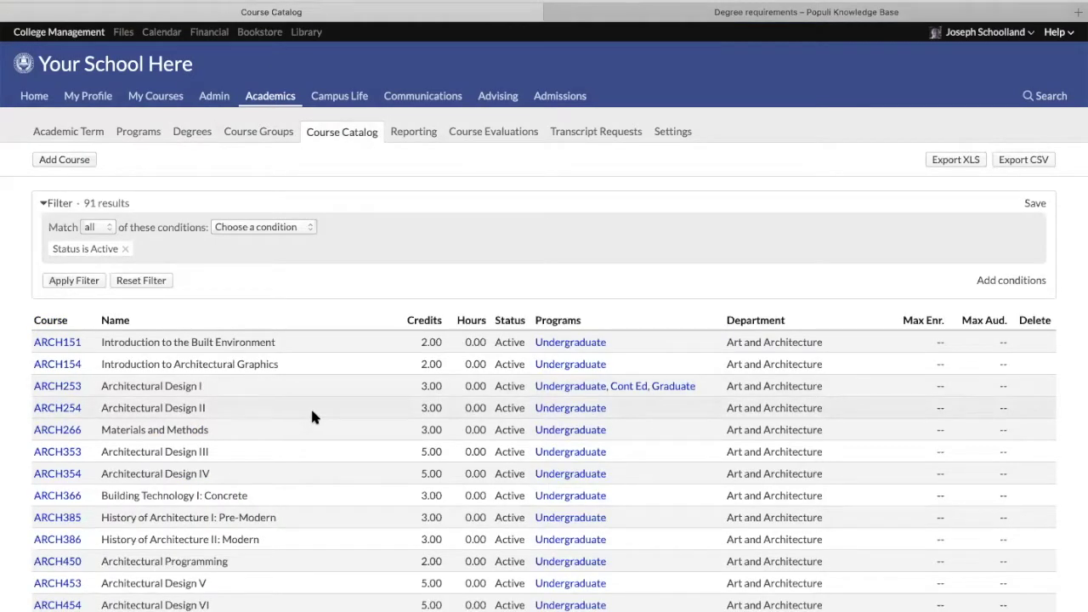
left_click(64, 166)
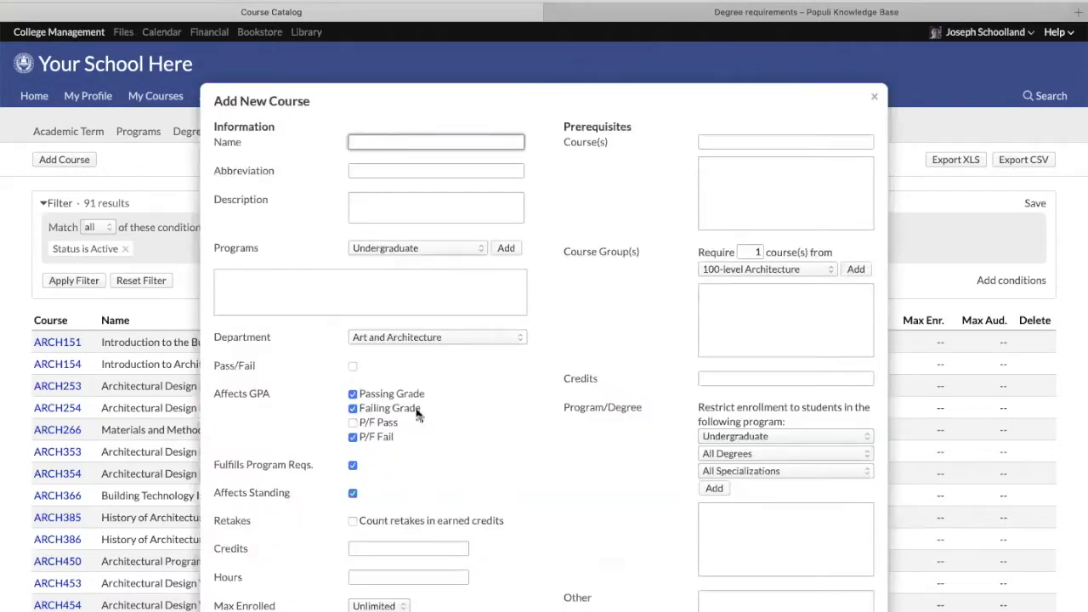
scroll(448, 484, "down", 4)
scroll(440, 484, "down", 6)
scroll(509, 382, "up", 10)
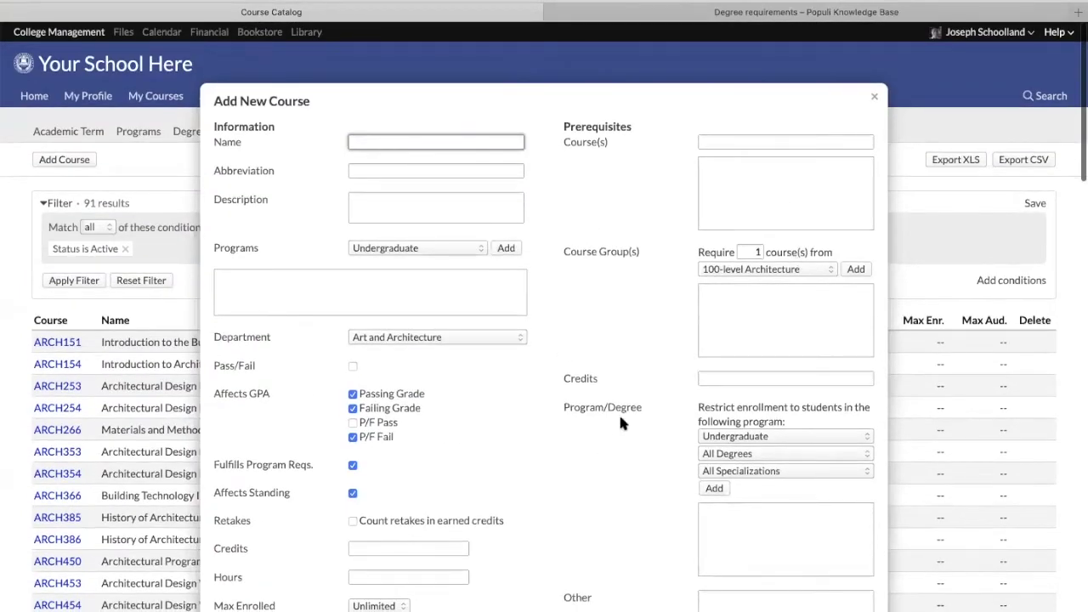
scroll(620, 423, "down", 3)
scroll(631, 302, "up", 4)
left_click(876, 101)
Start a new course group and set its year to 2004-2005.
left_click(259, 133)
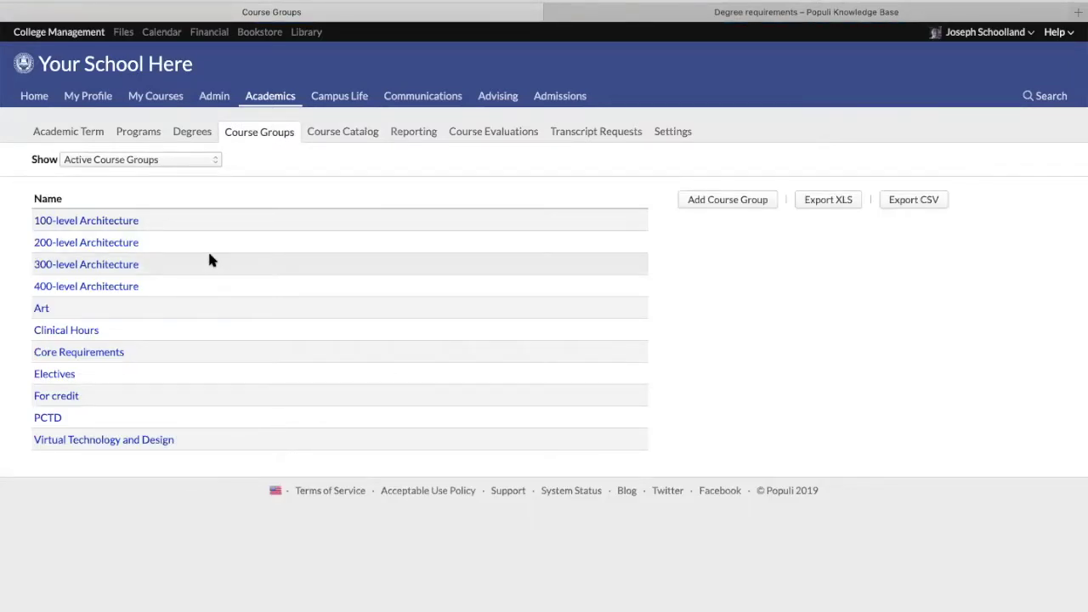
left_click(721, 201)
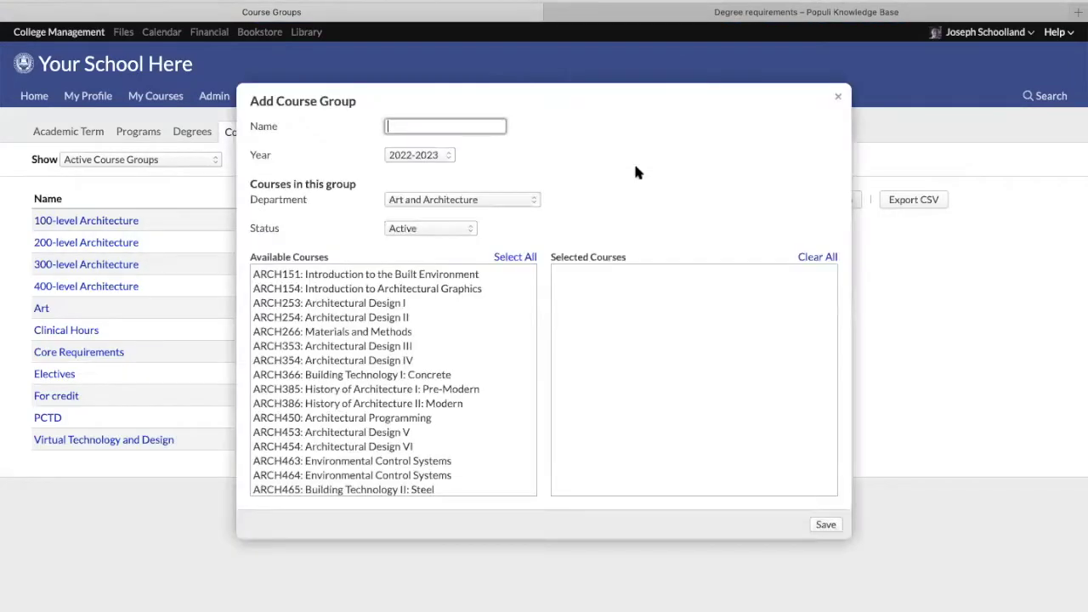
left_click(432, 158)
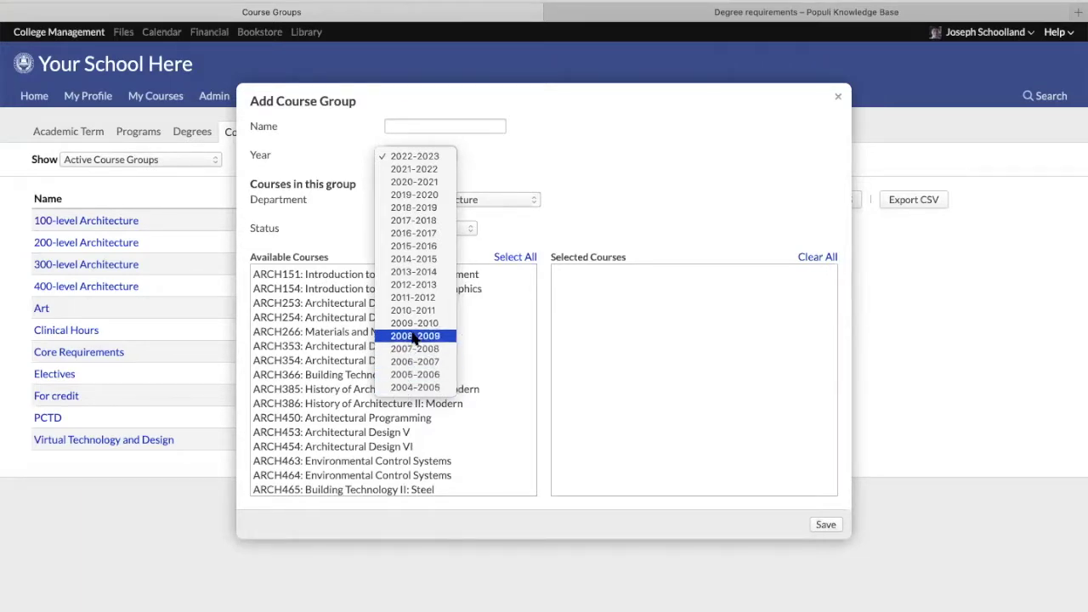
left_click(397, 389)
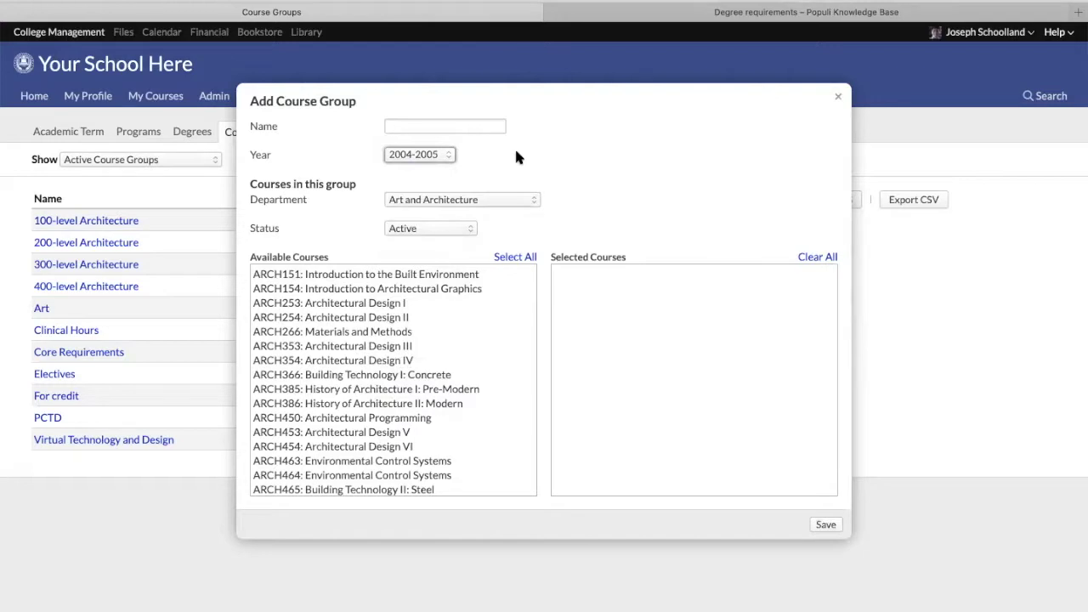
Add the Art and Architecture courses ARCH154, ARCH253, ARCH254, ARCH353, ARCH354, ARCH366 and ARCH450 to the new course group.
left_click(448, 199)
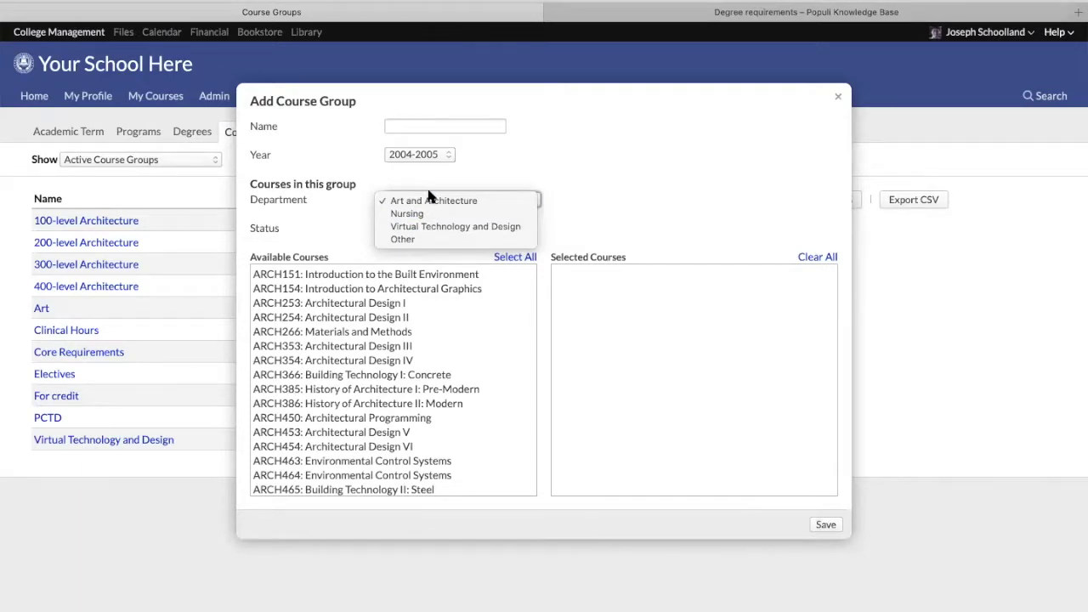
left_click(429, 200)
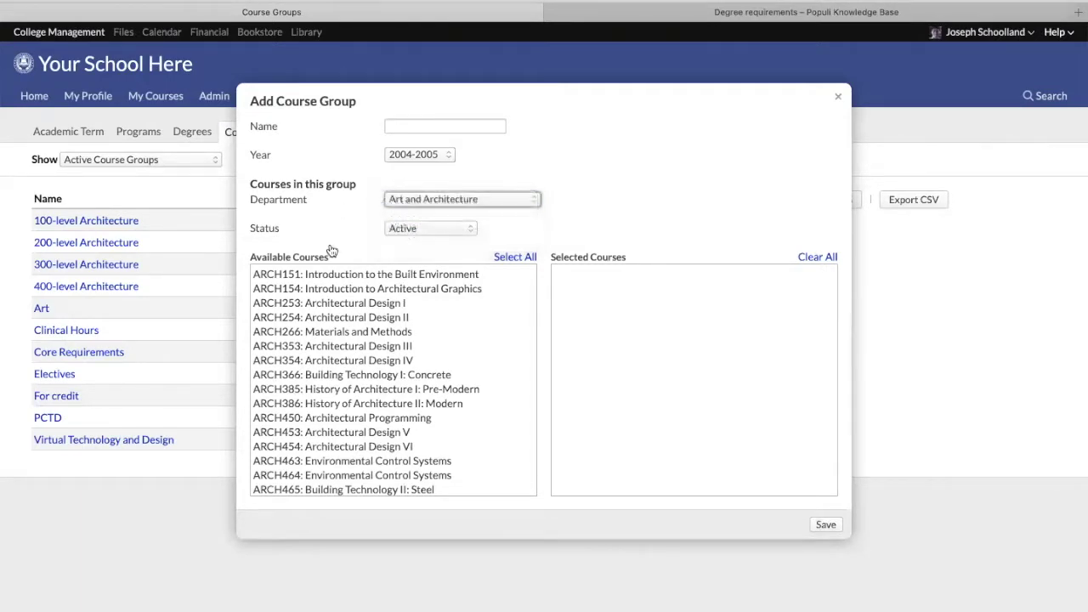
left_click(319, 316)
left_click(318, 302)
left_click(323, 346)
left_click(333, 371)
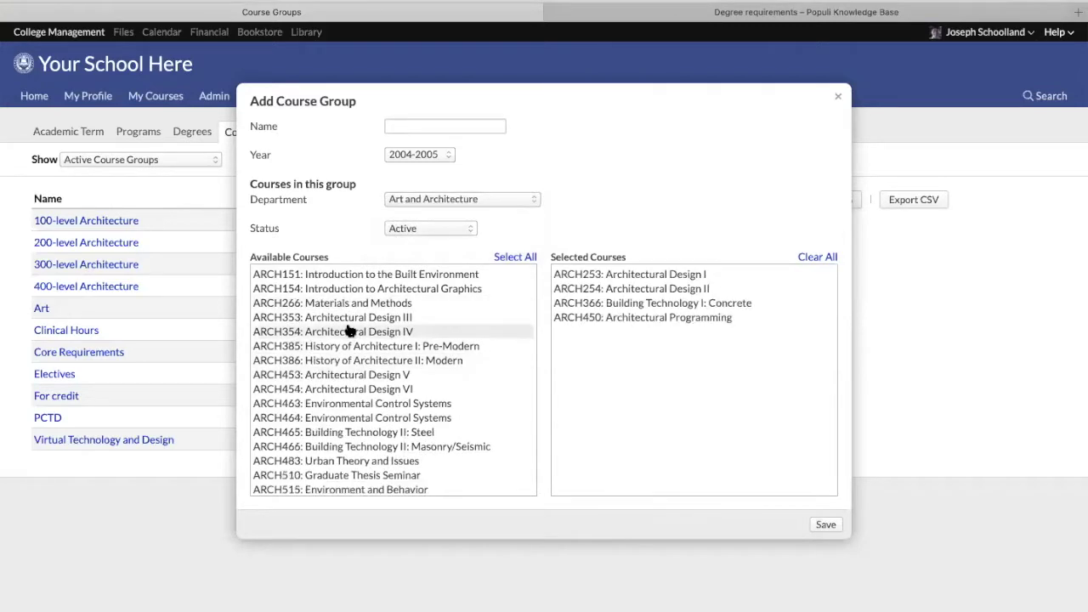
left_click(352, 331)
left_click(349, 317)
left_click(342, 291)
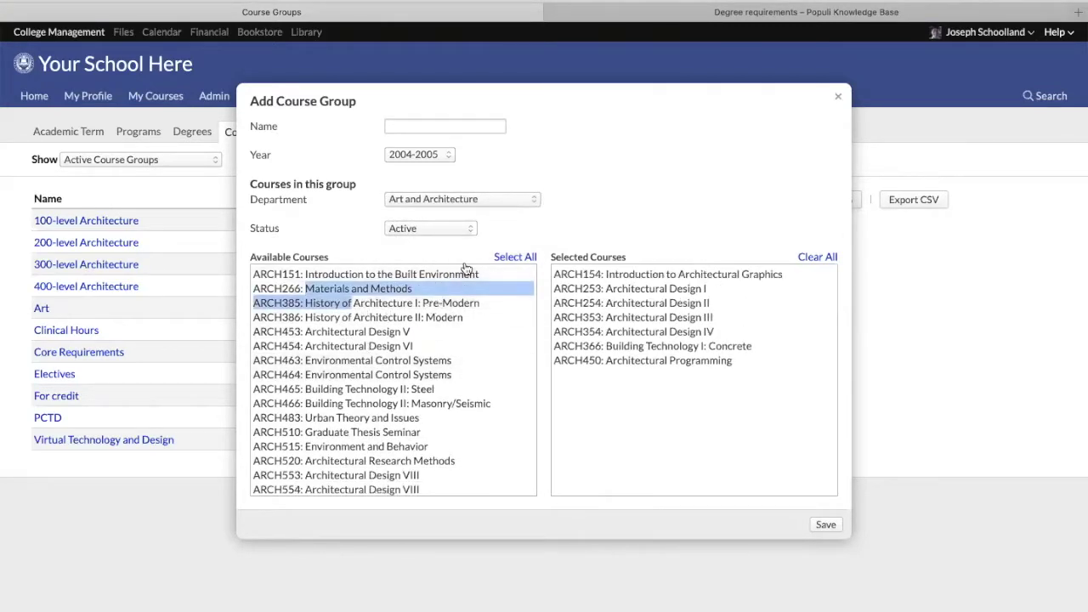
left_click(610, 224)
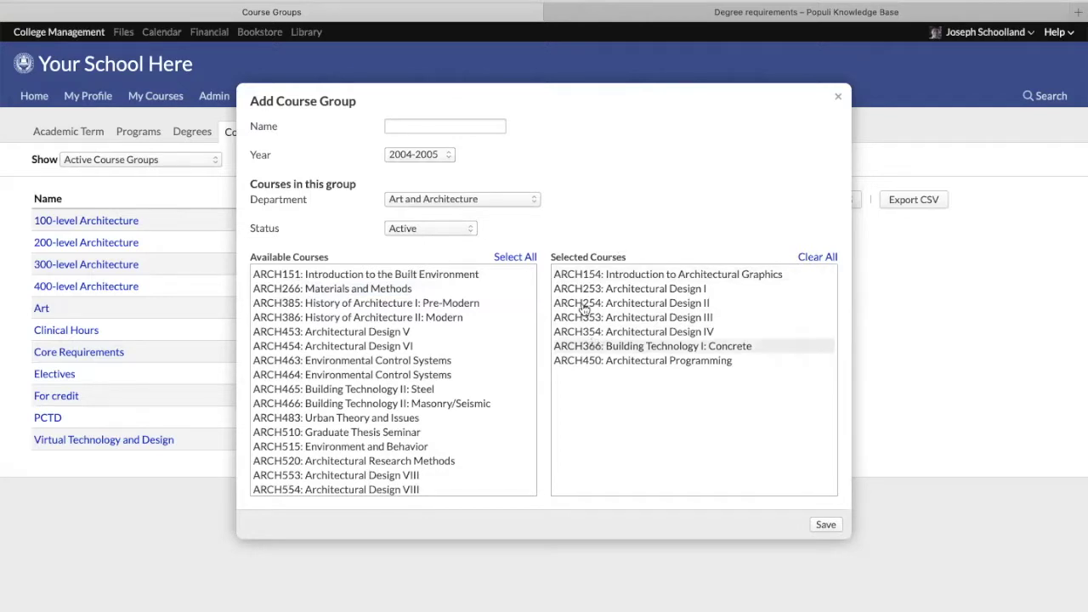
Add BIOL252: Anatomy and Physiology I from the Nursing department to the new course group.
left_click(461, 201)
left_click(406, 212)
left_click(340, 275)
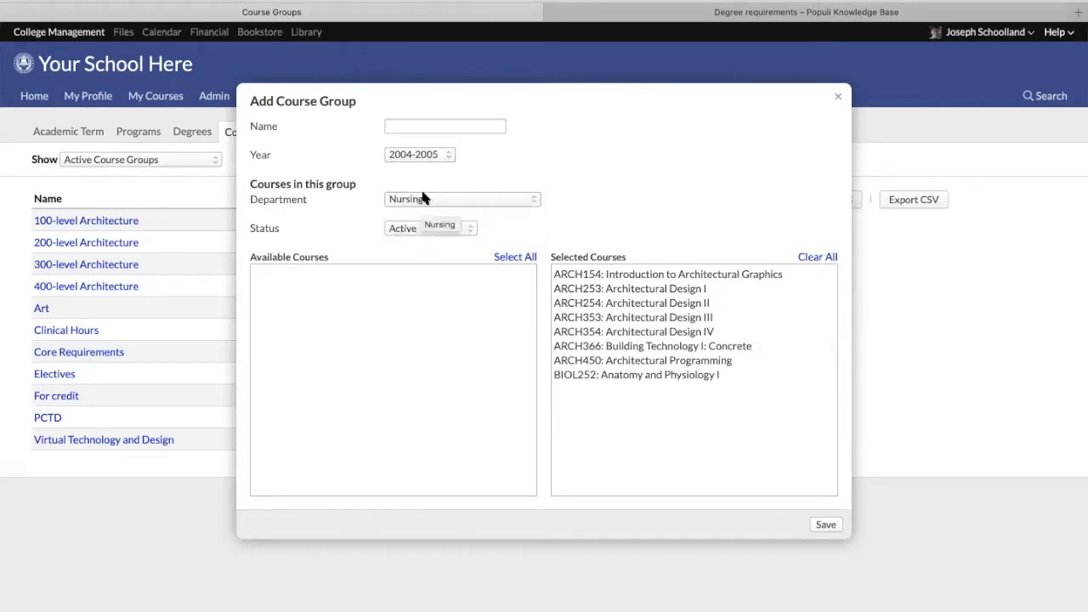
Add VTD253, VTD254, VTD367 and VTD244, followed by all remaining Virtual Technology and Design courses, to the new course group.
left_click(425, 199)
left_click(408, 212)
left_click(332, 302)
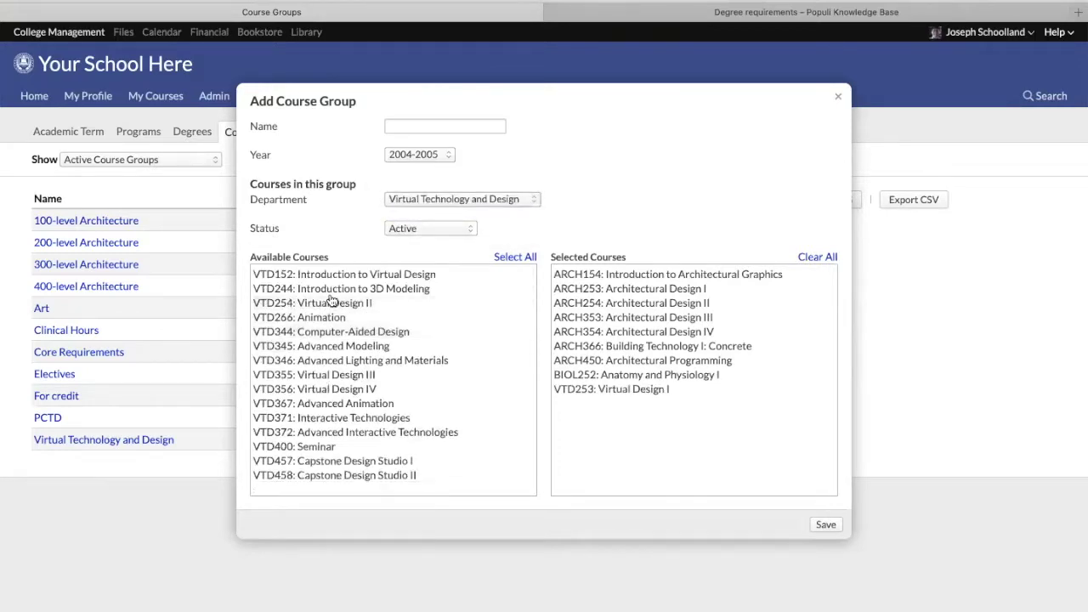
left_click(332, 303)
left_click(325, 388)
left_click(340, 288)
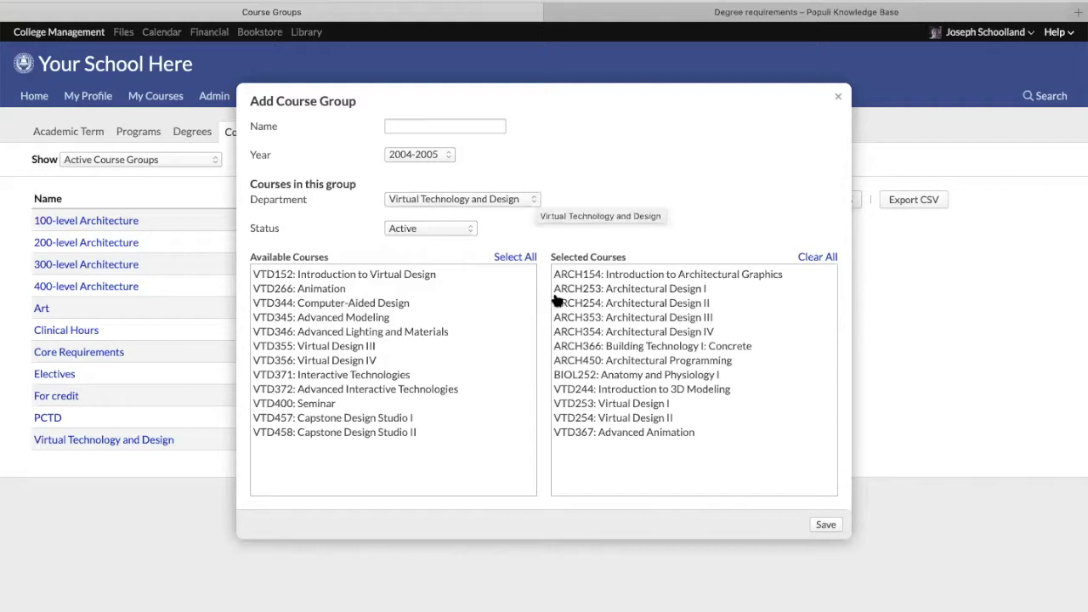
left_click(520, 259)
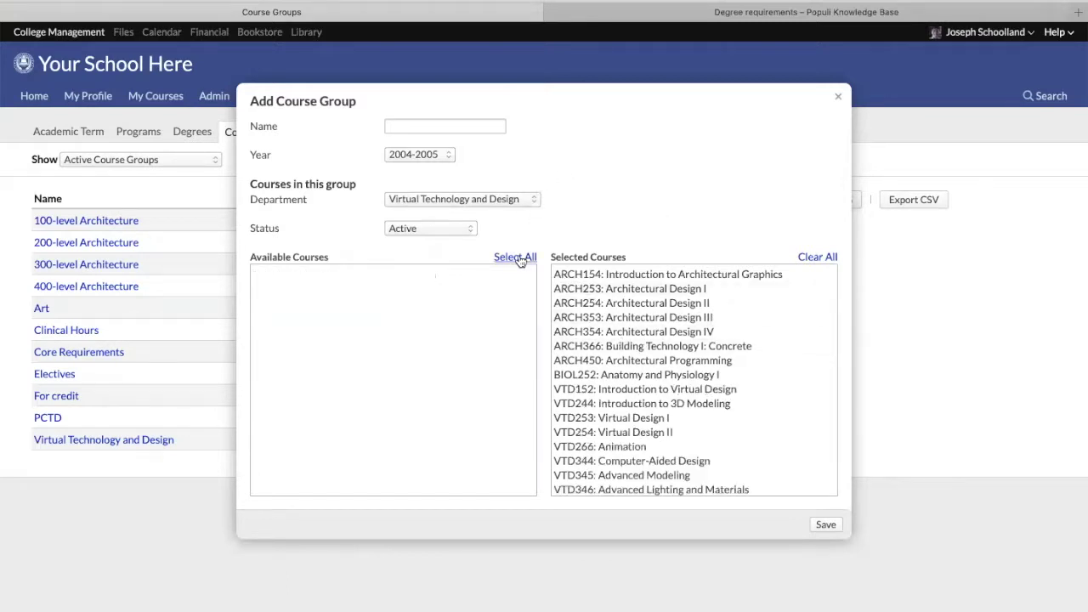
Clear all selected courses from the new group and list the Art and Architecture department's available courses.
left_click(819, 258)
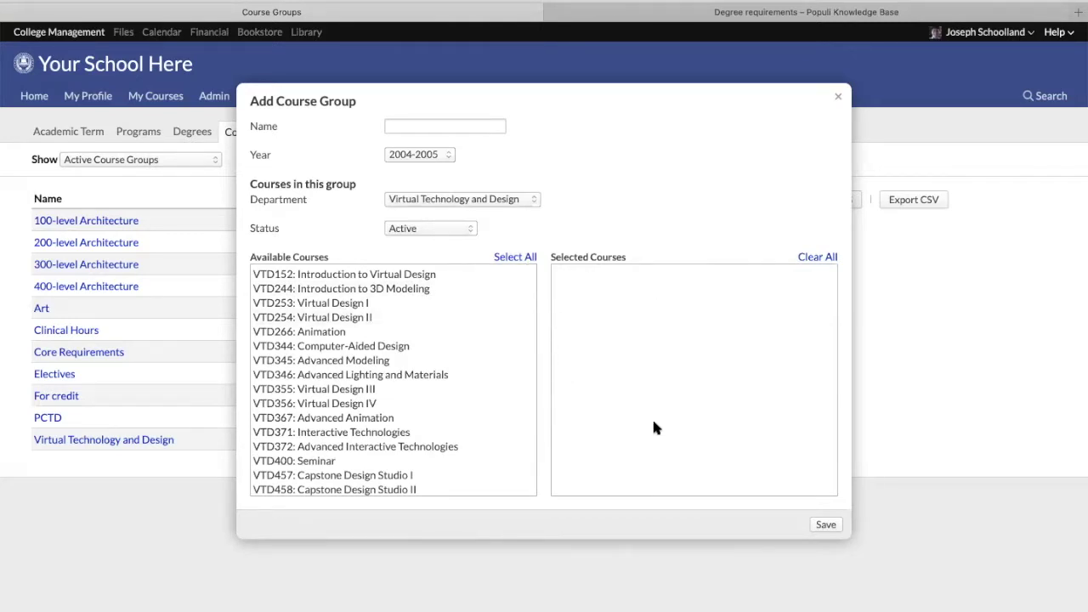
left_click(432, 200)
left_click(429, 175)
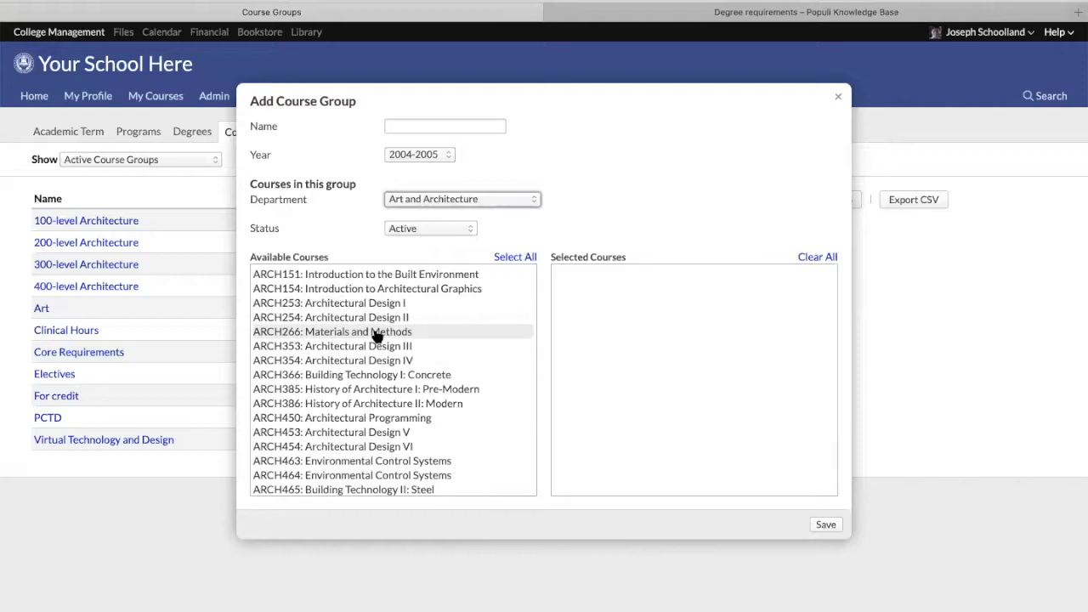
left_click(440, 201)
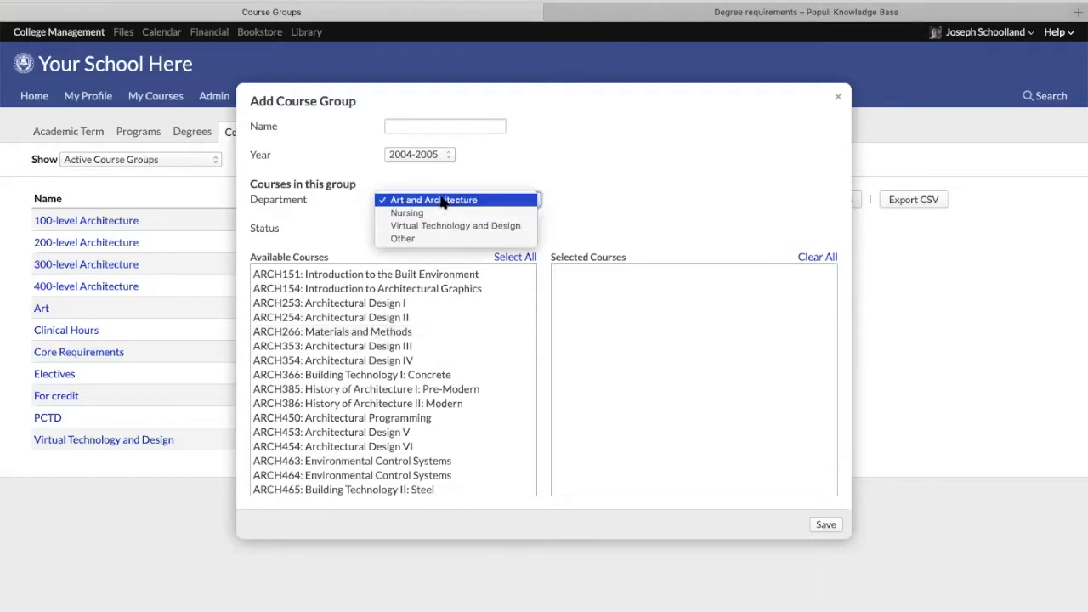
left_click(496, 158)
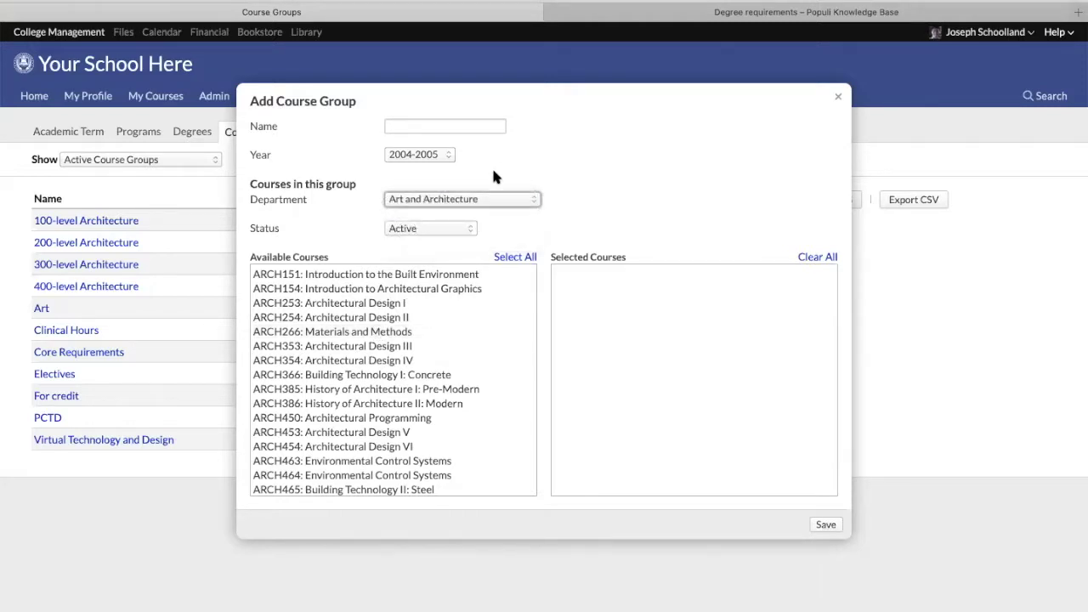
Review the course status options for the new course group, and close it without saving.
left_click(411, 229)
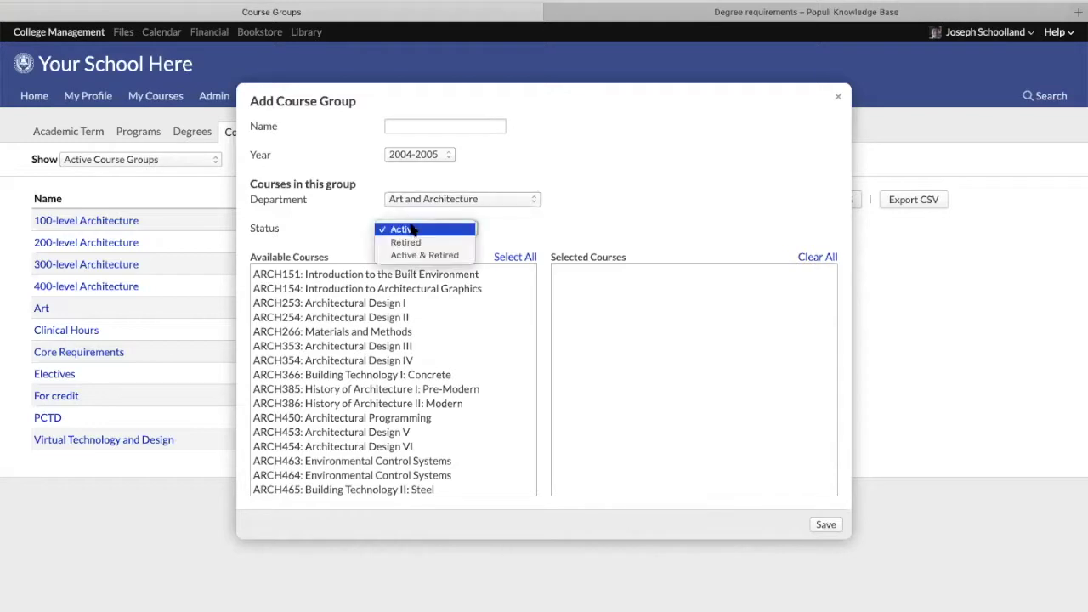
left_click(347, 231)
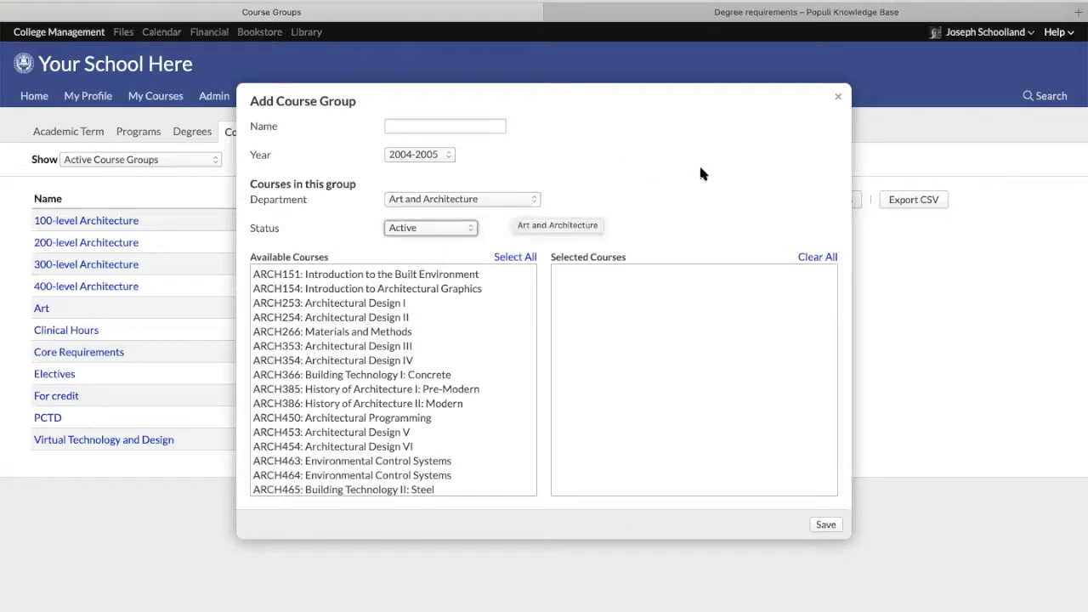
left_click(838, 97)
Open the 200-level Architecture course group and compare its definitions for catalog years 2004-2005 and 2013-2014.
left_click(74, 243)
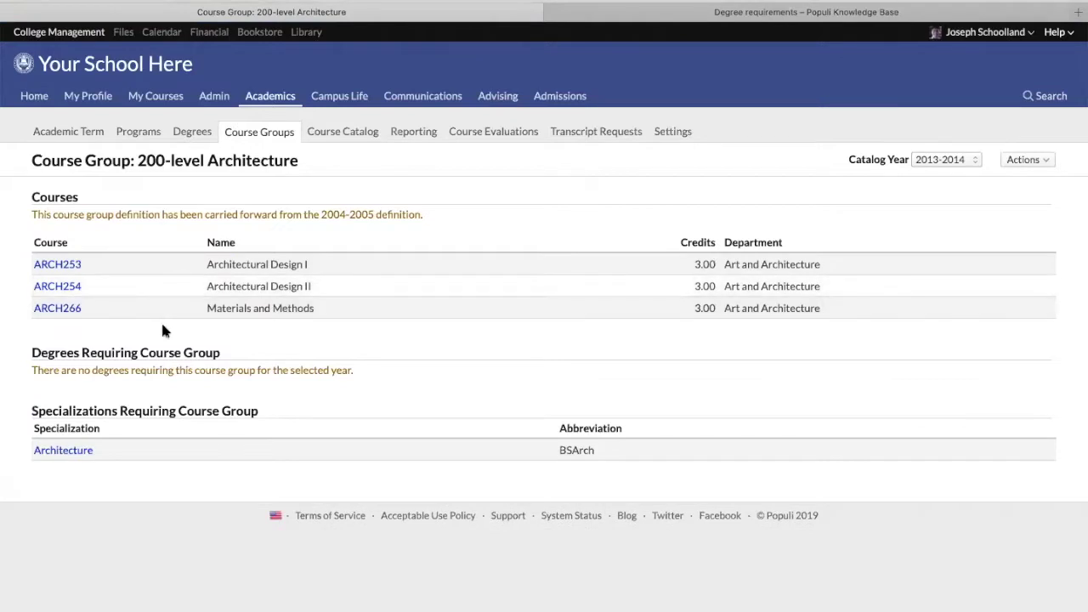
left_click(971, 156)
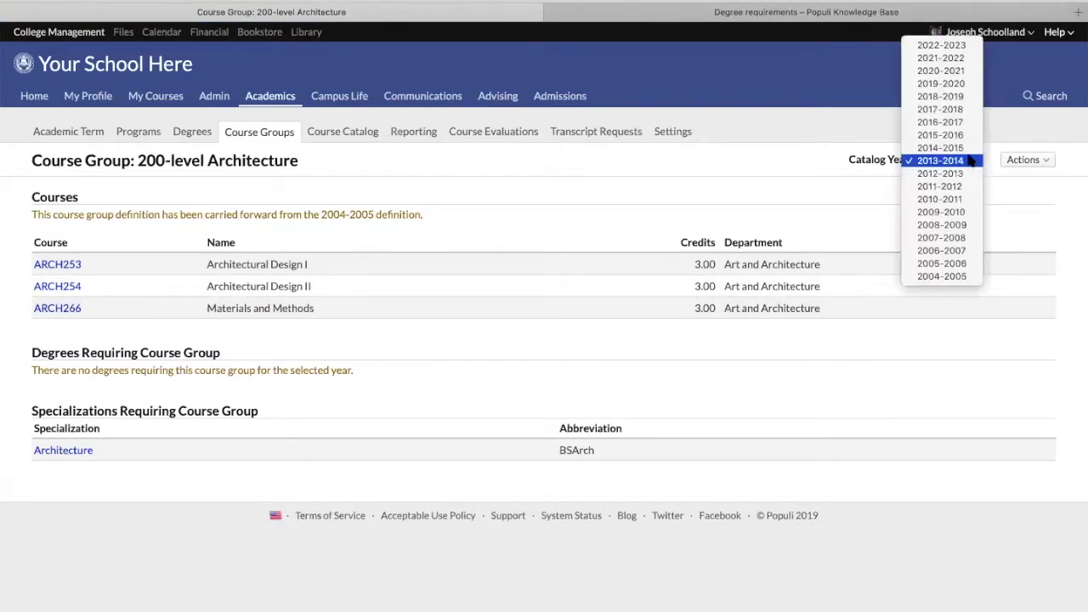
left_click(918, 276)
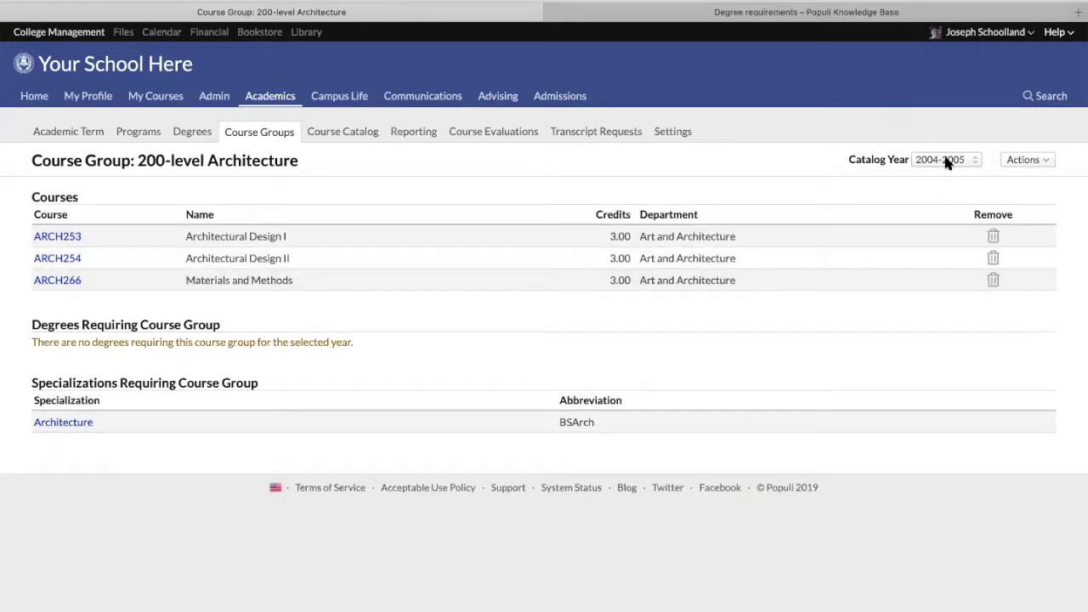
left_click(943, 161)
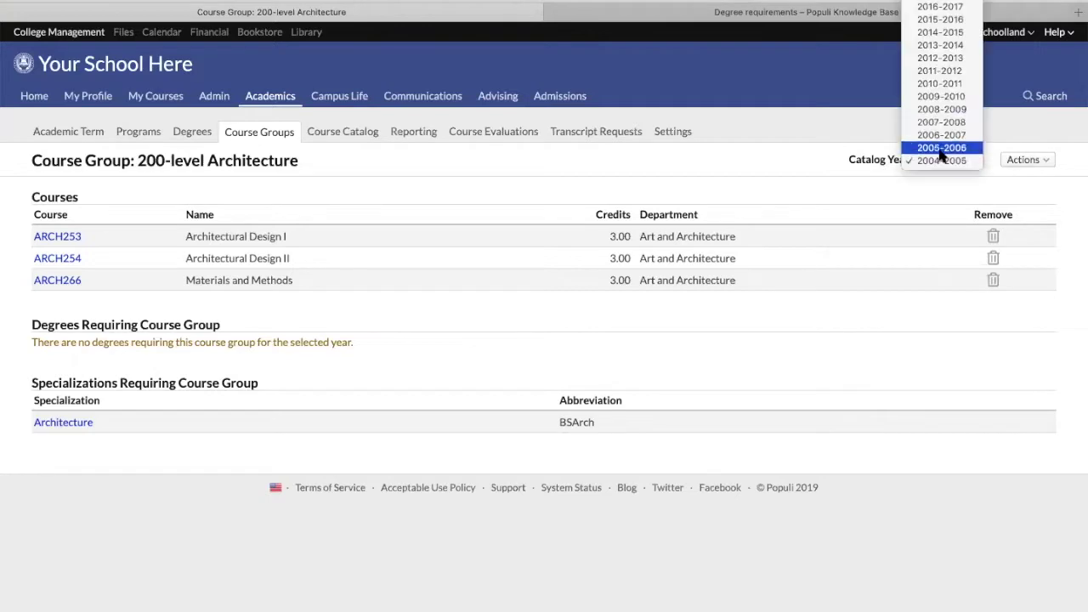
left_click(935, 44)
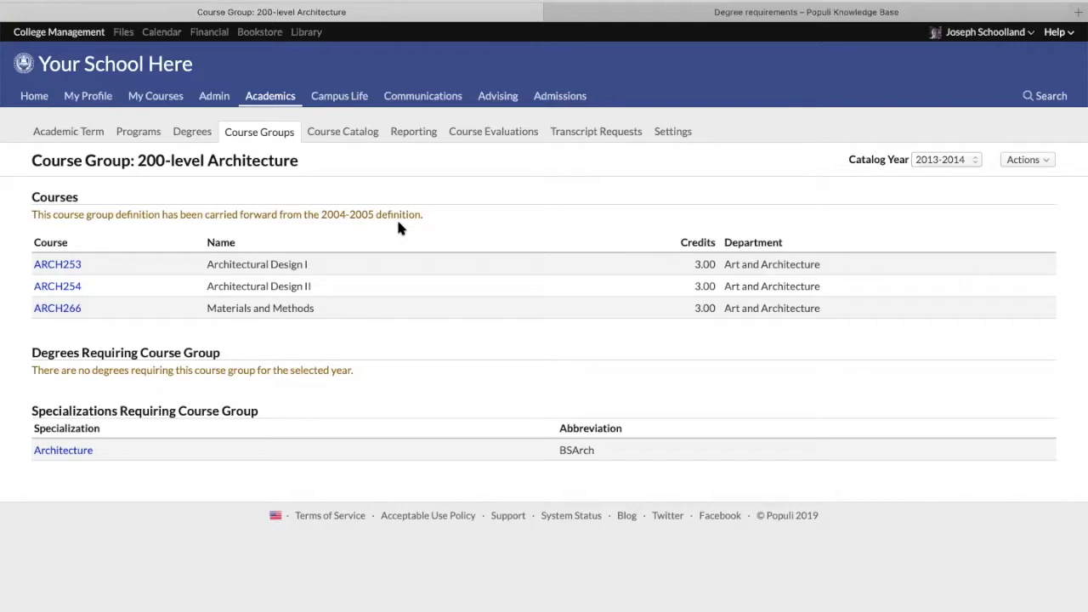
left_click(919, 162)
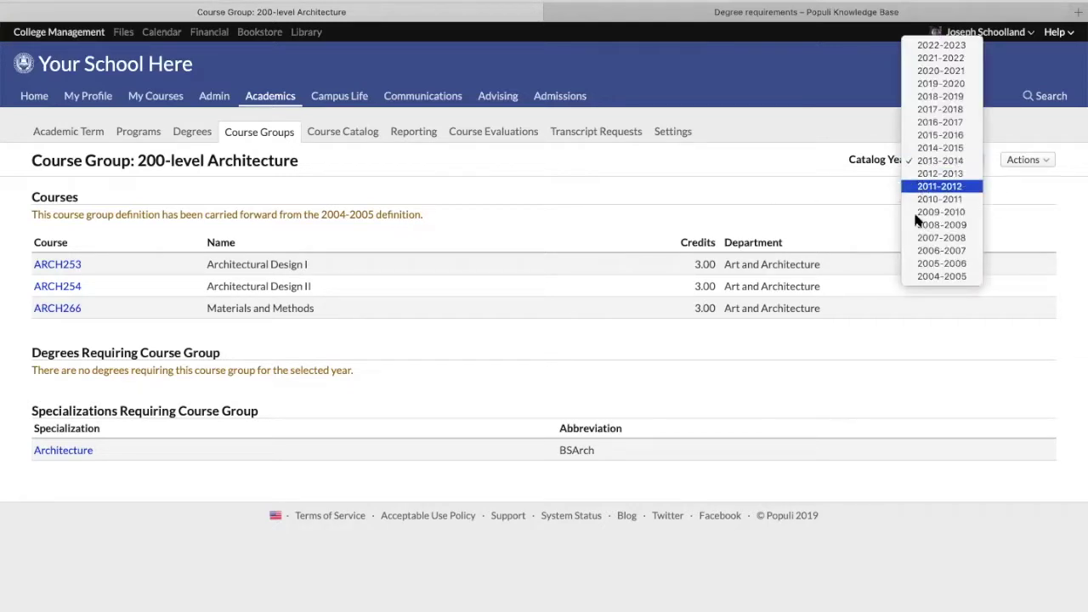
left_click(854, 192)
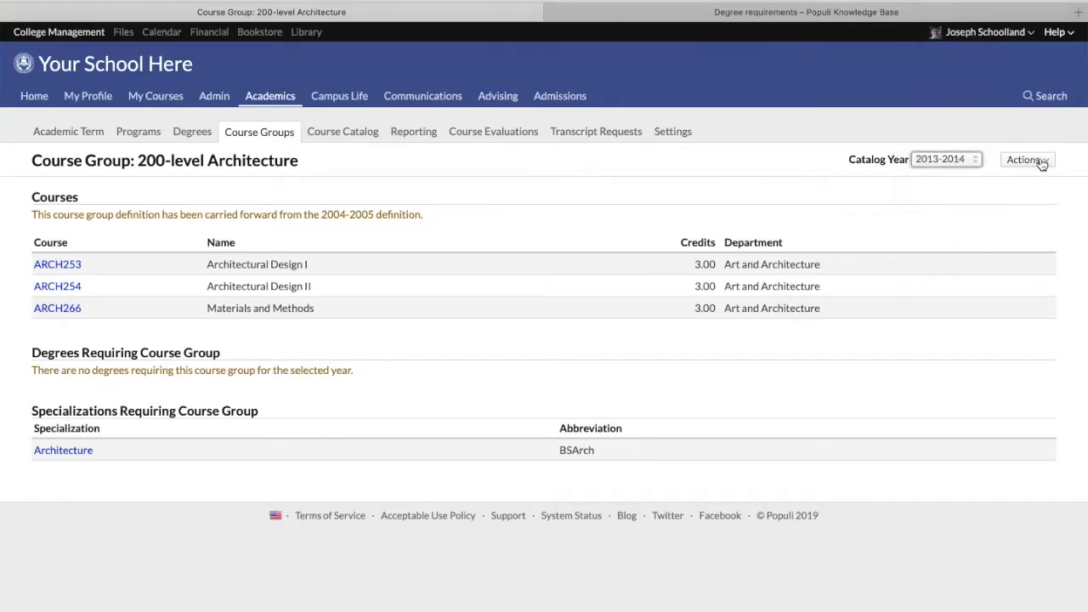
Open the course group's 2013-2014 definition for editing, review its settings, and close it without changes.
left_click(1026, 160)
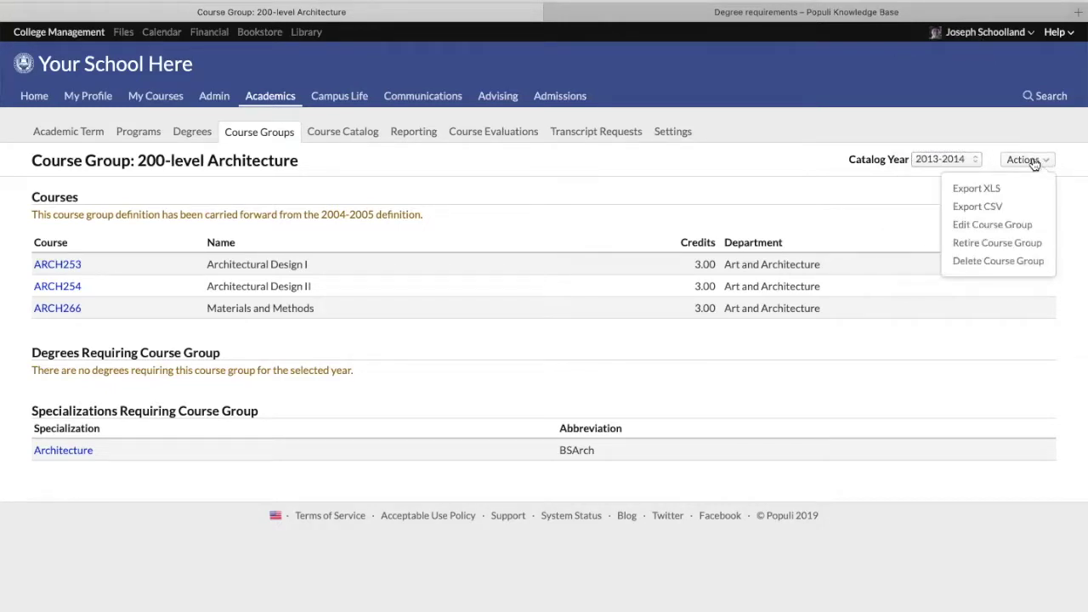
left_click(993, 225)
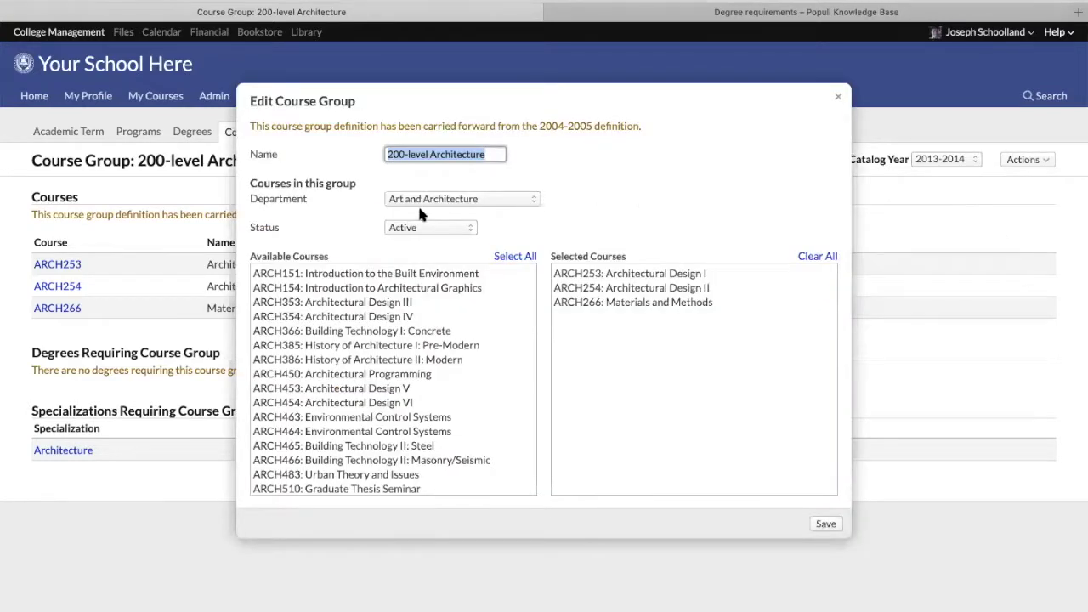
left_click(838, 99)
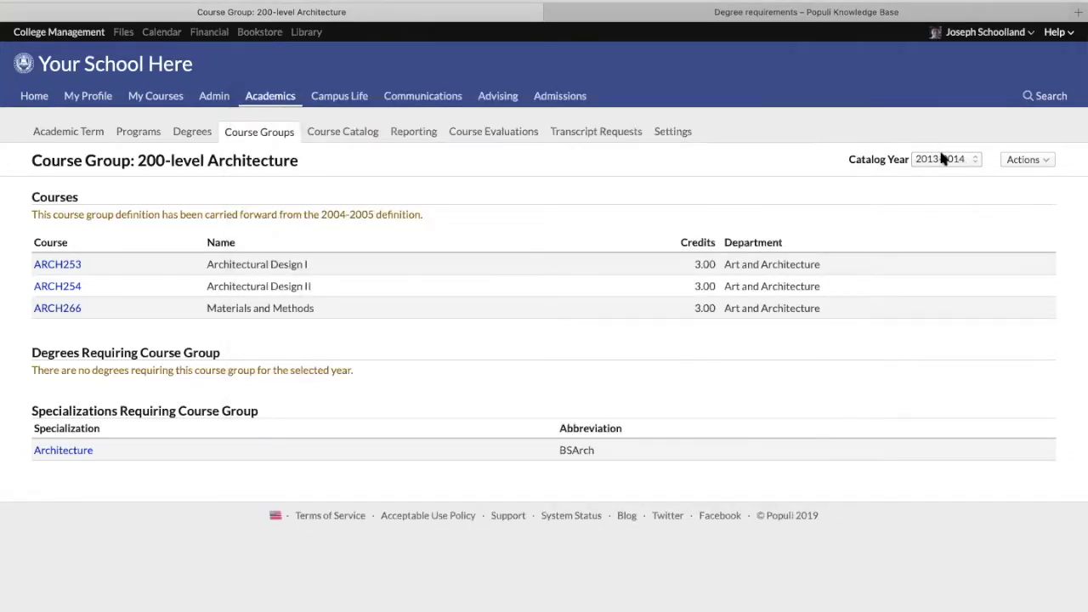
Switch the course group to catalog year 2004-2005, and look through its editable definition and available courses without changing them.
left_click(942, 159)
left_click(917, 274)
left_click(1023, 160)
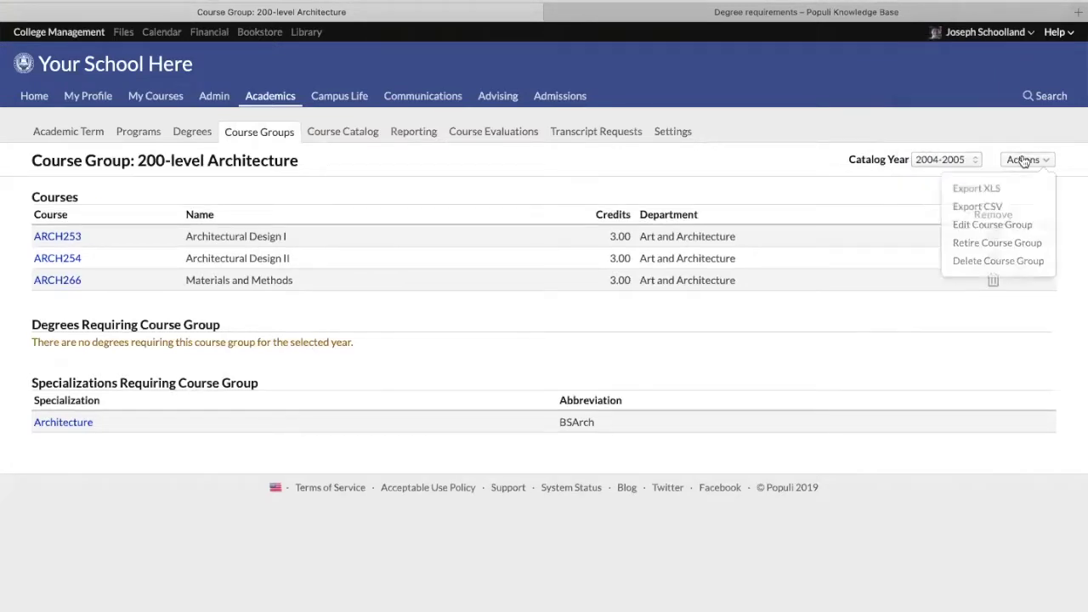
left_click(986, 225)
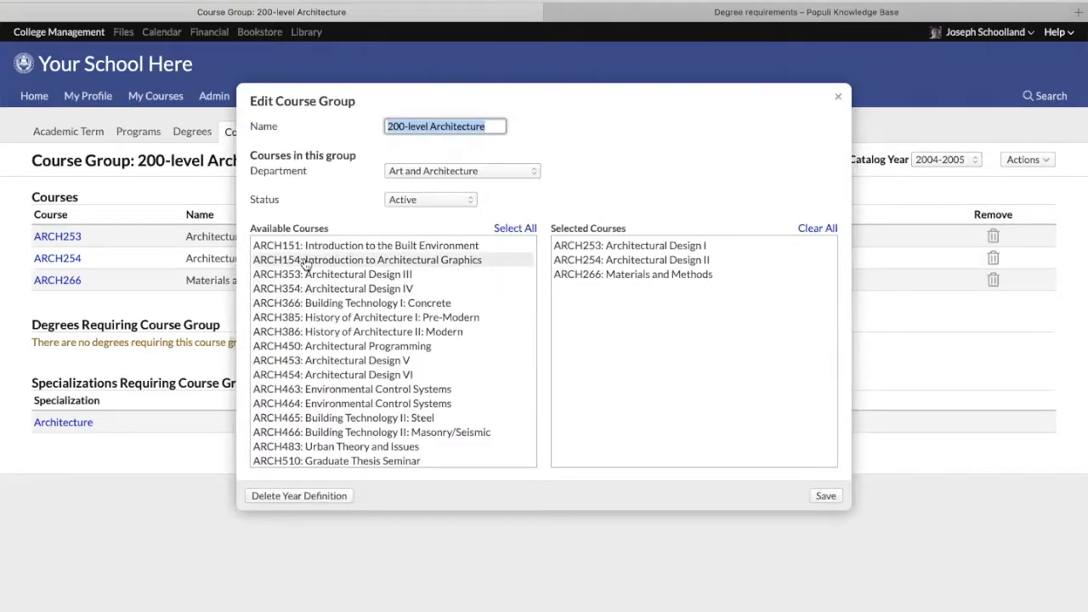
scroll(316, 311, "down", 6)
scroll(320, 311, "up", 6)
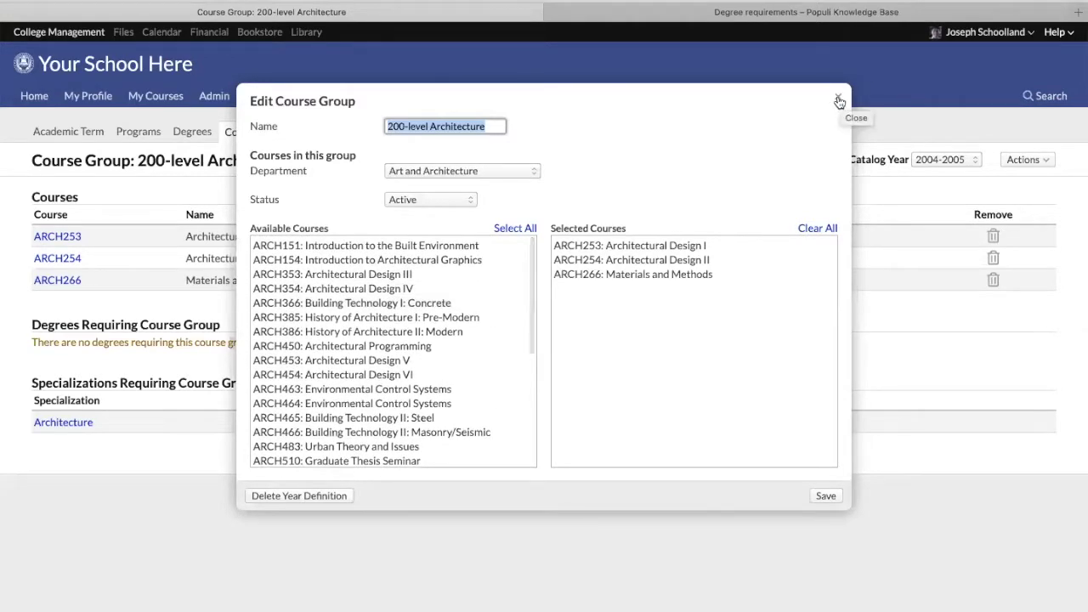
left_click(839, 101)
Review the export, edit, retire and delete actions for the 200-level Architecture group and the courses it contains.
left_click(1031, 163)
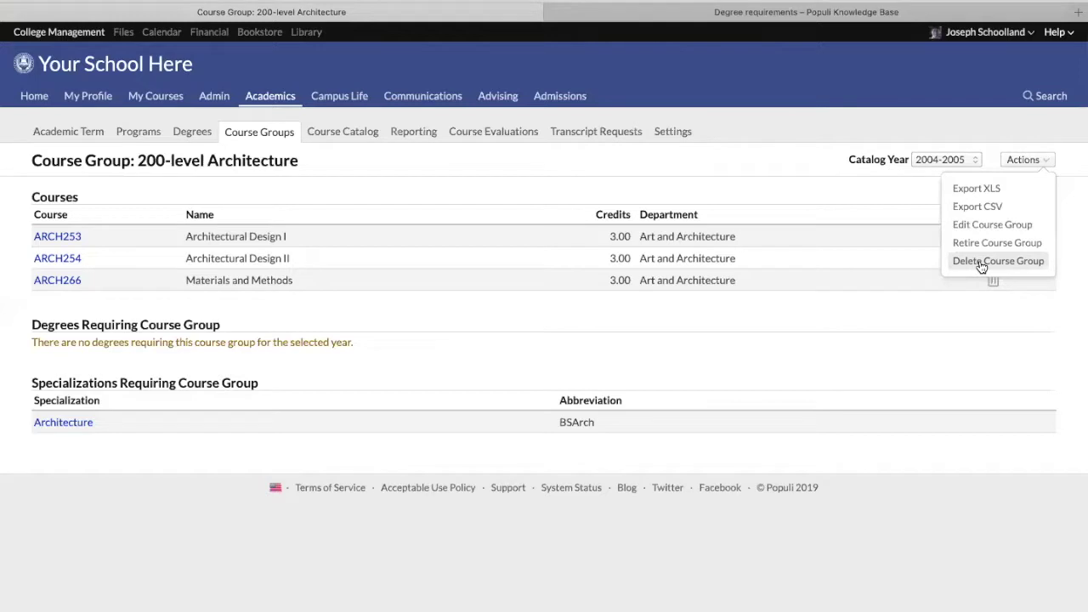
left_click(393, 330)
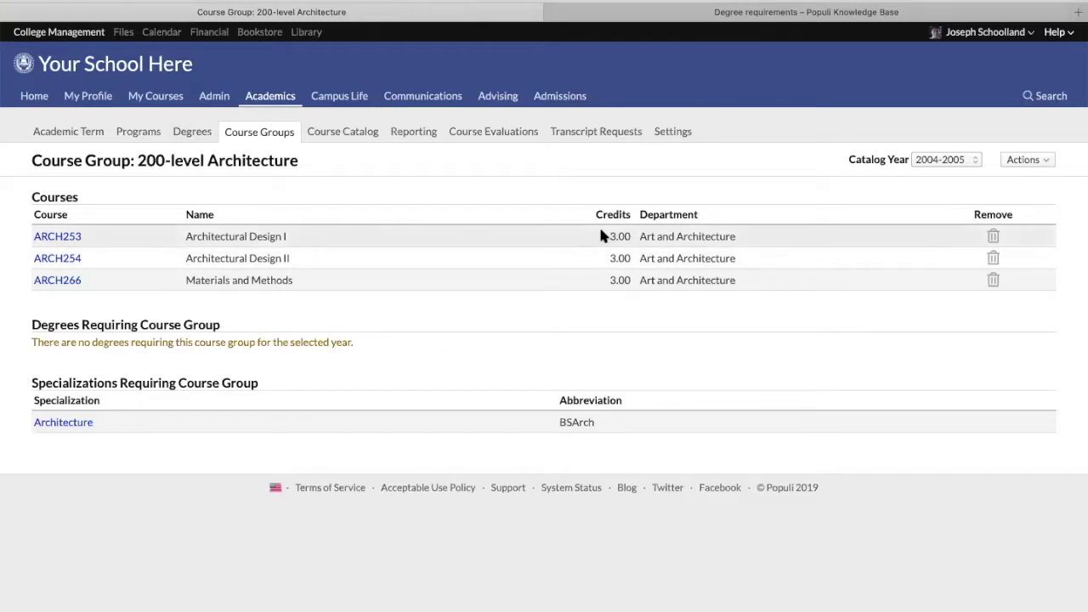
left_click_drag(602, 235, 611, 280)
left_click(612, 280)
left_click(1022, 160)
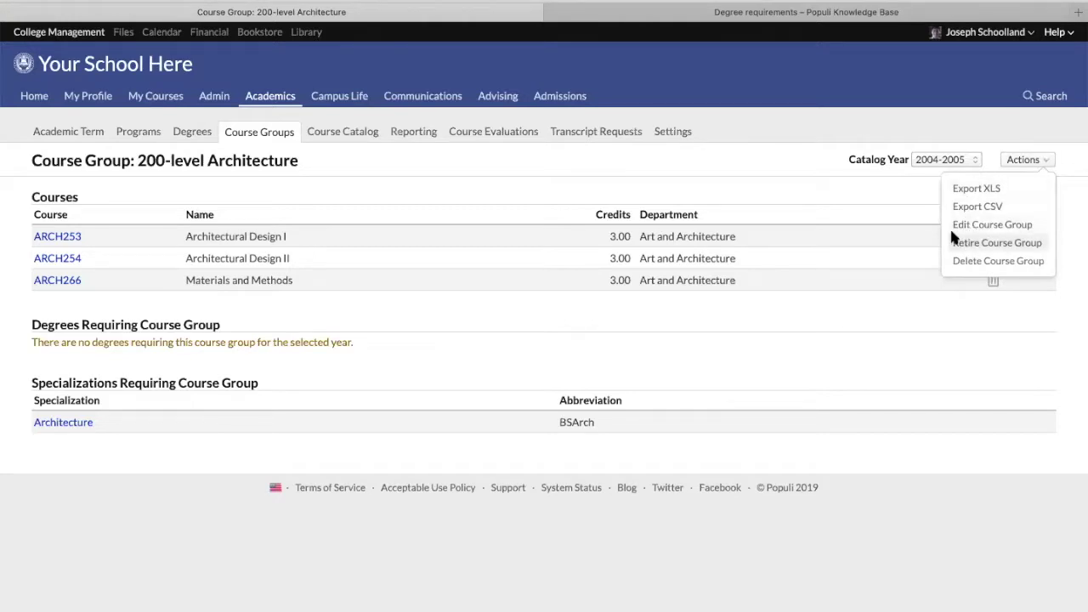
left_click_drag(949, 227, 259, 146)
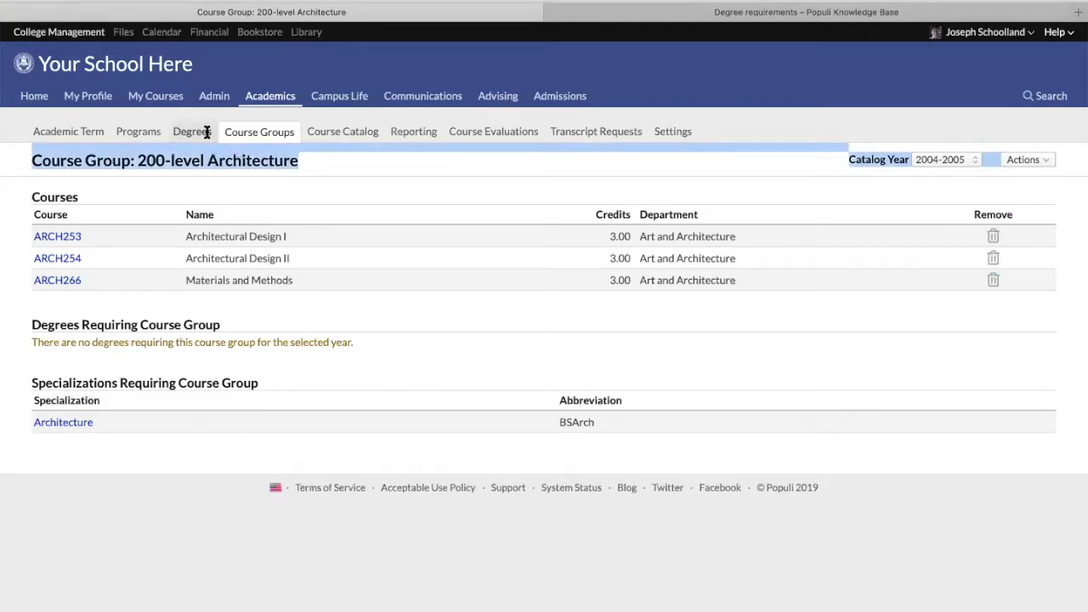
Add ART380: Digital Imaging and ART407: New Media from the Other department to the 2004-2005 course group definition, and save it.
left_click(1028, 159)
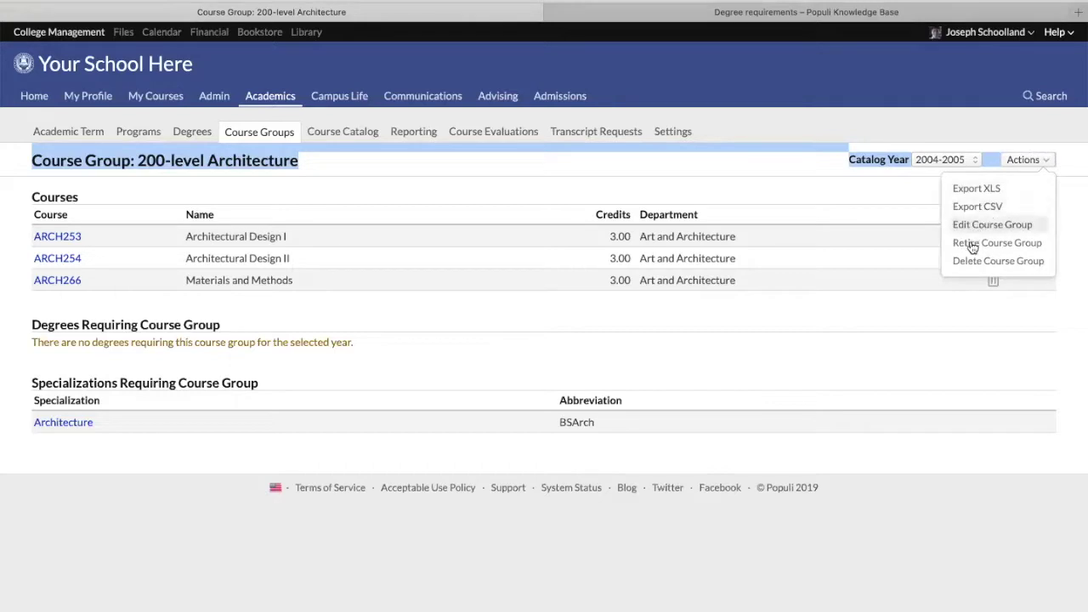
left_click(956, 226)
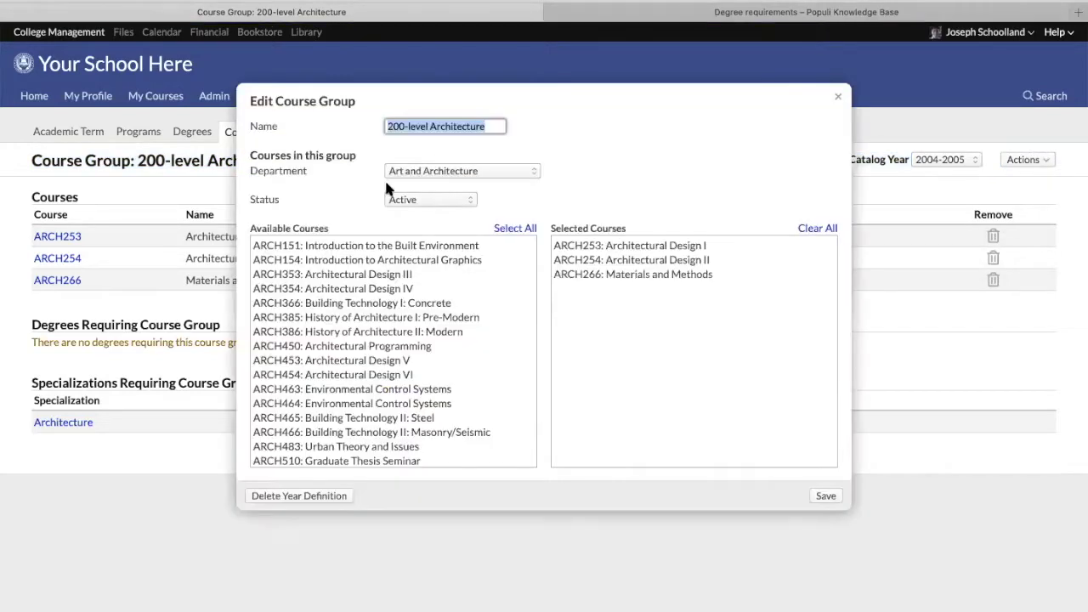
scroll(345, 391, "down", 5)
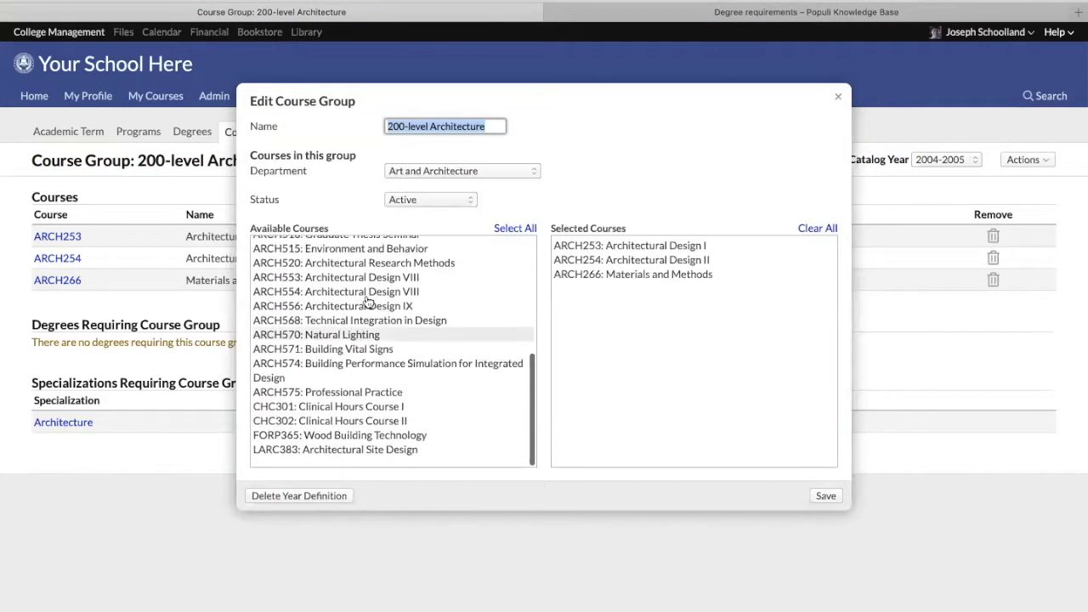
scroll(340, 369, "up", 5)
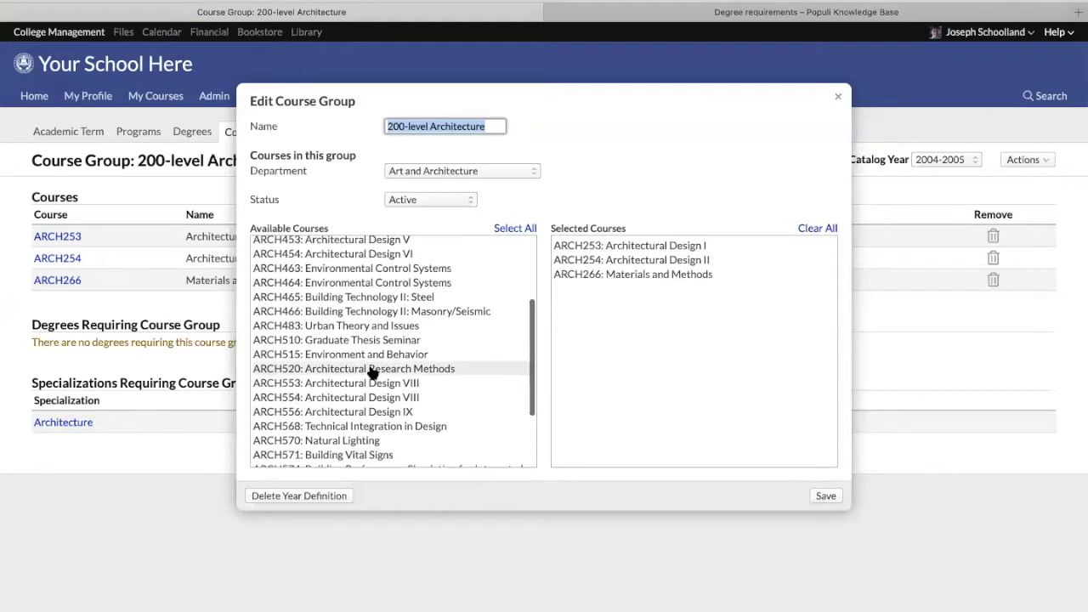
left_click(433, 171)
left_click(400, 209)
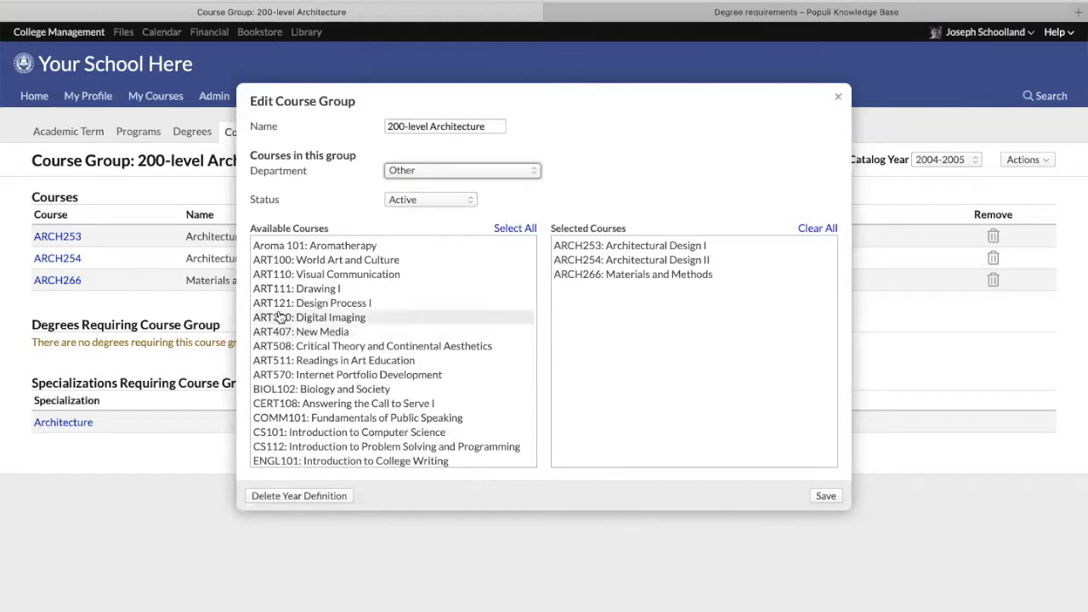
left_click(281, 319)
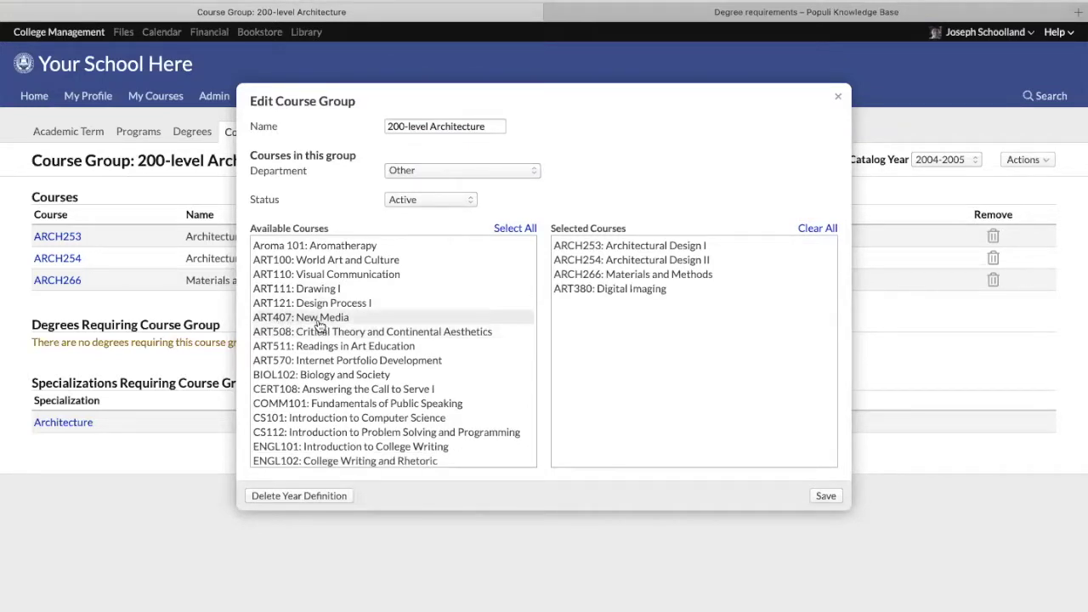
left_click(302, 319)
left_click(823, 496)
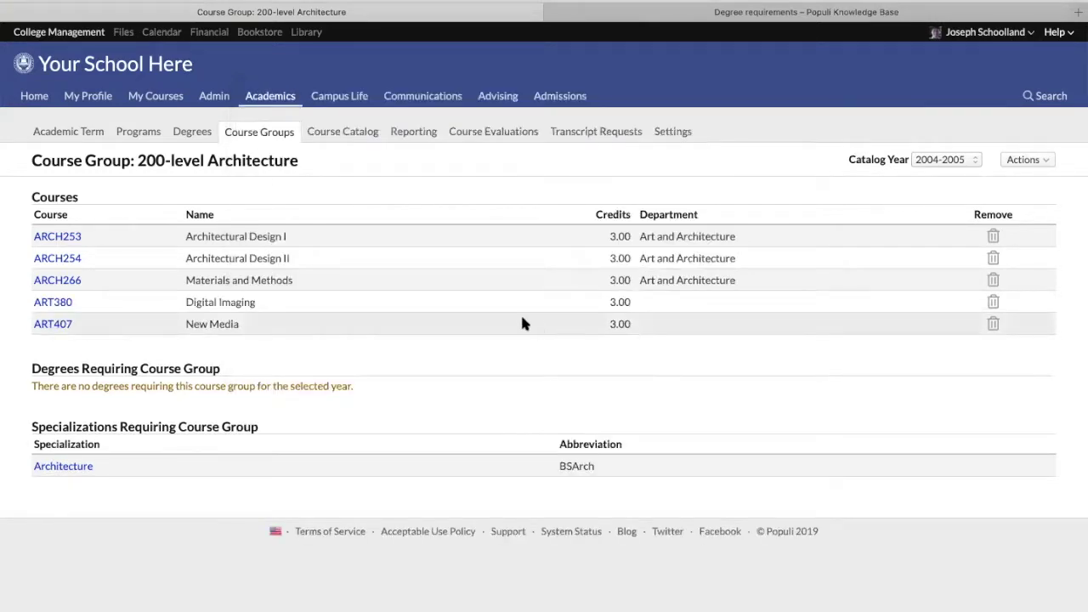
Open the Bachelor of Science degree and start a new course group requirement for the Art group.
left_click(191, 135)
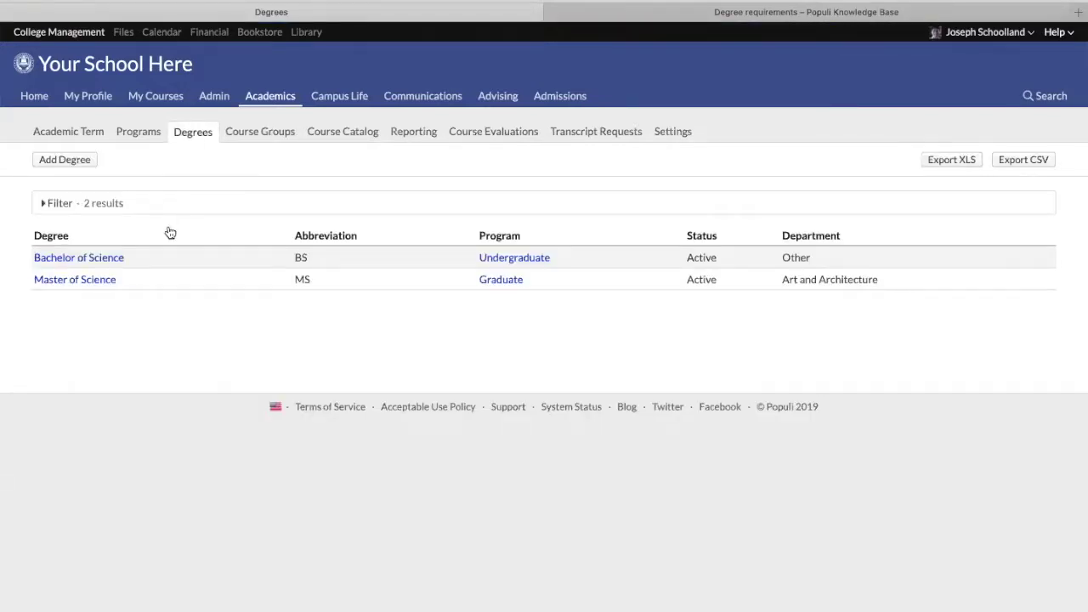
left_click(82, 257)
scroll(302, 429, "down", 3)
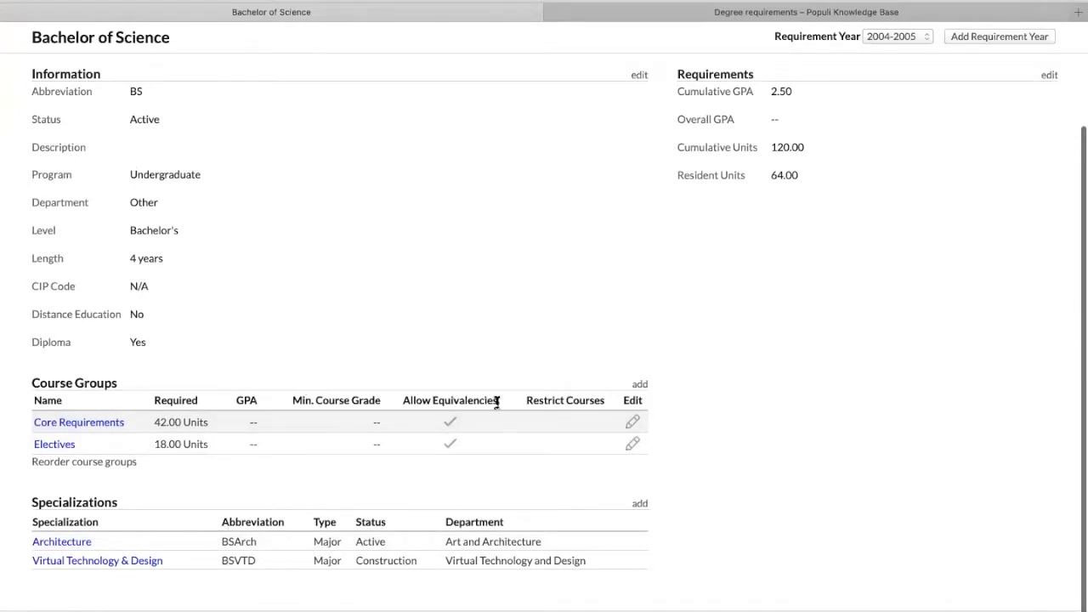
left_click(641, 384)
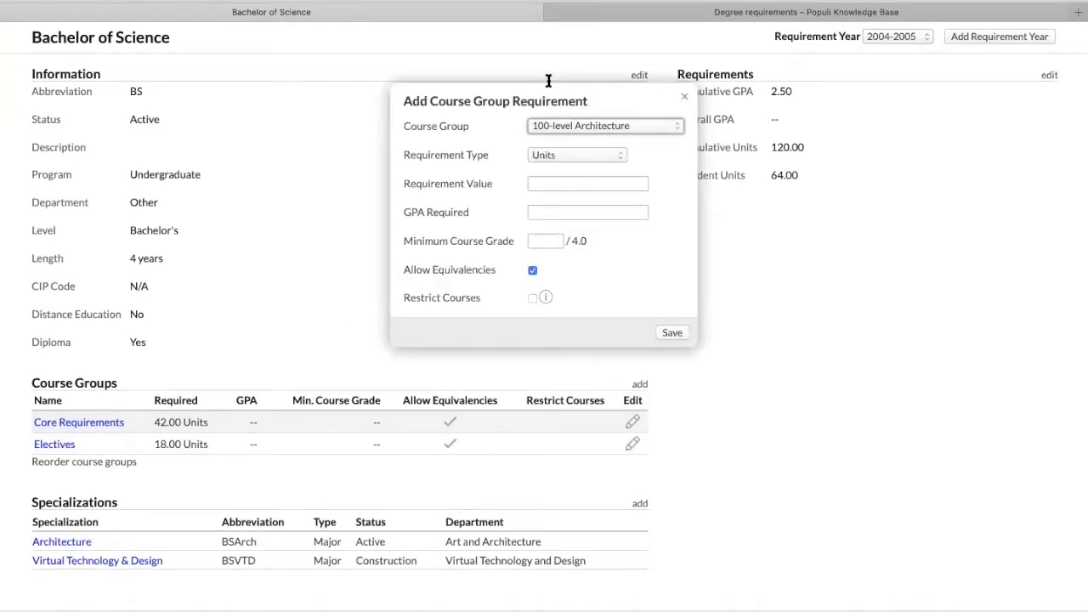
left_click(556, 129)
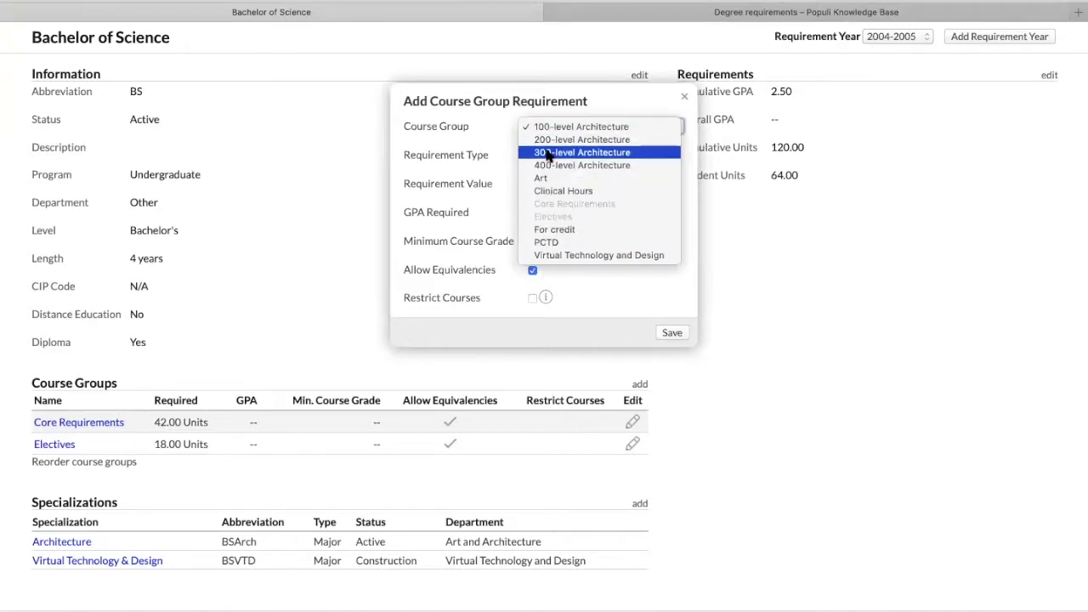
left_click(544, 179)
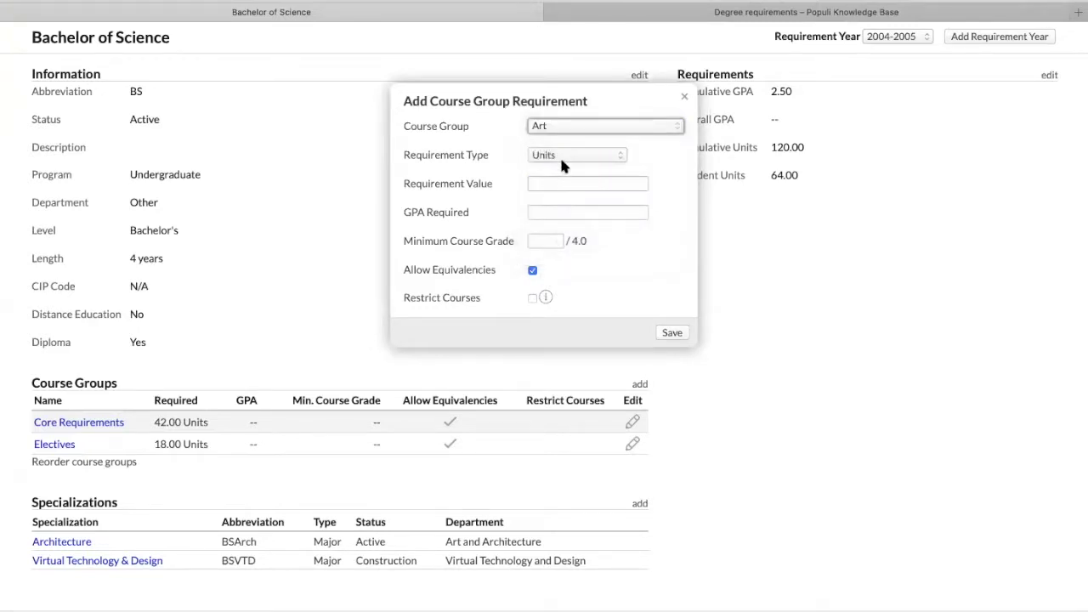
Set the Art course group requirement to the Units type with a value of 15 and a required GPA of 3.0.
left_click(562, 152)
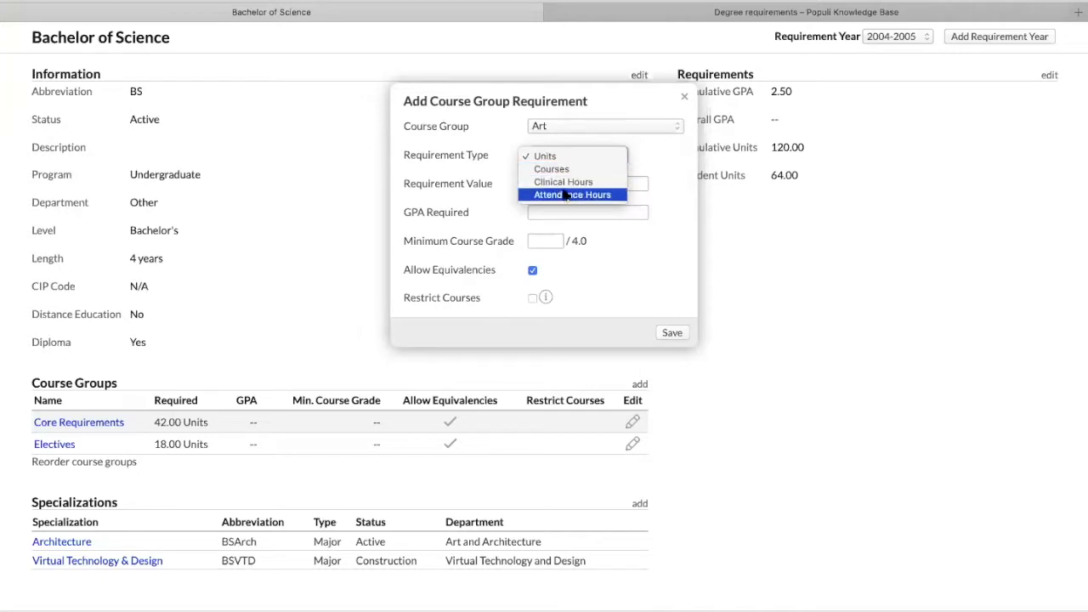
left_click(452, 157)
left_click(548, 182)
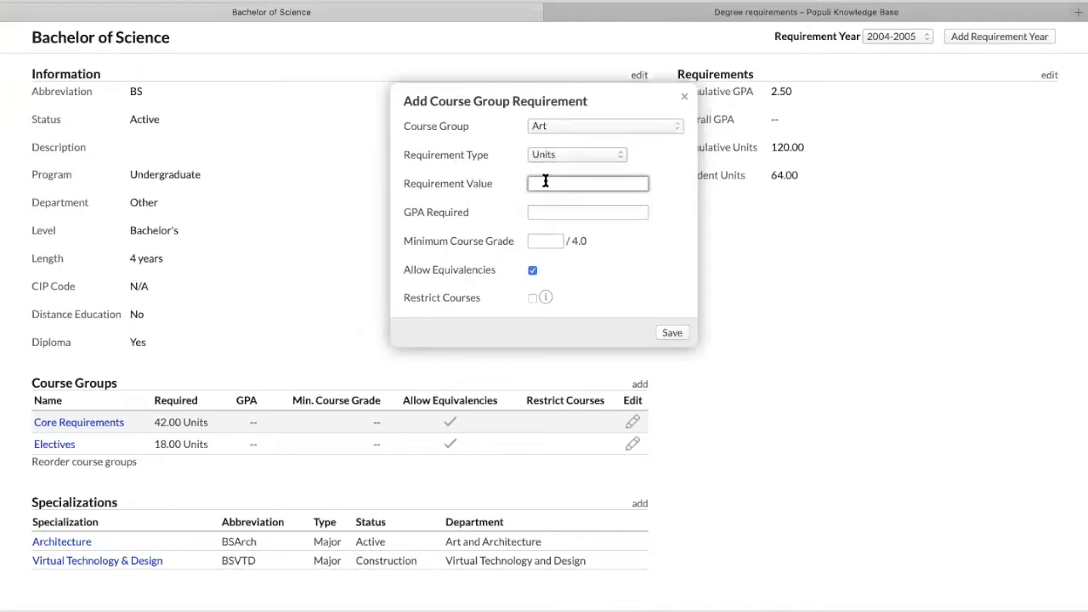
type("15")
left_click(466, 214)
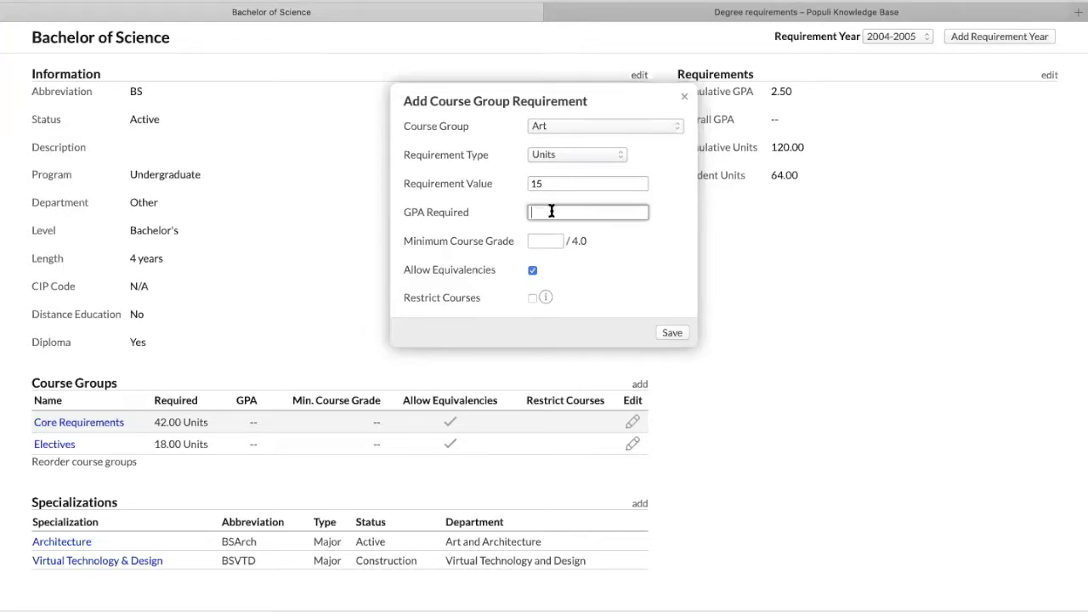
type("3.0")
Try minimum course grades of 2.5 and 3.0 for the Art requirement, and close the form without saving.
left_click(533, 241)
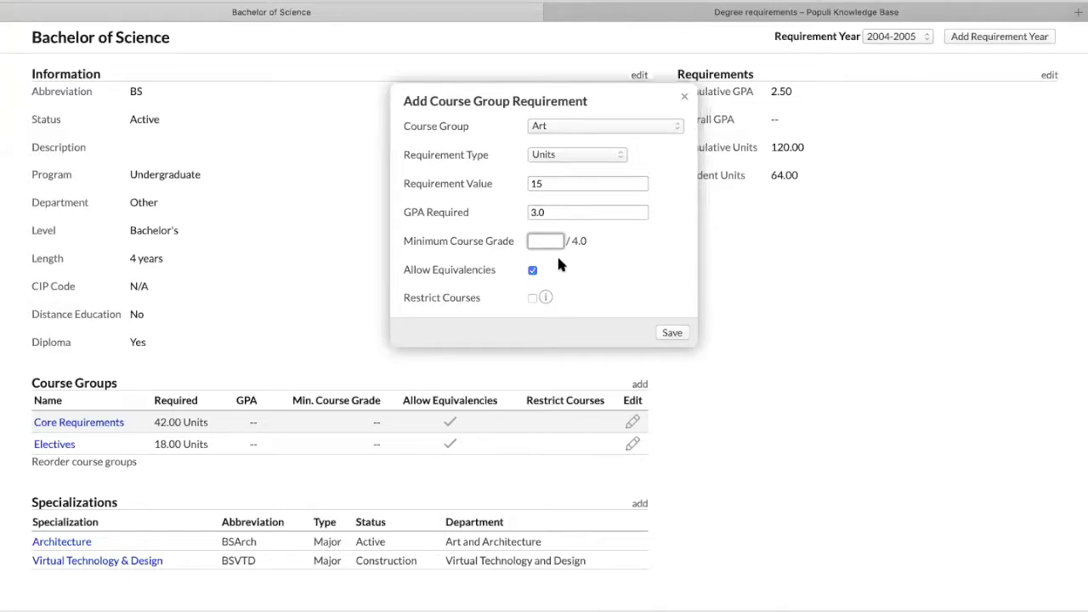
type("2.5")
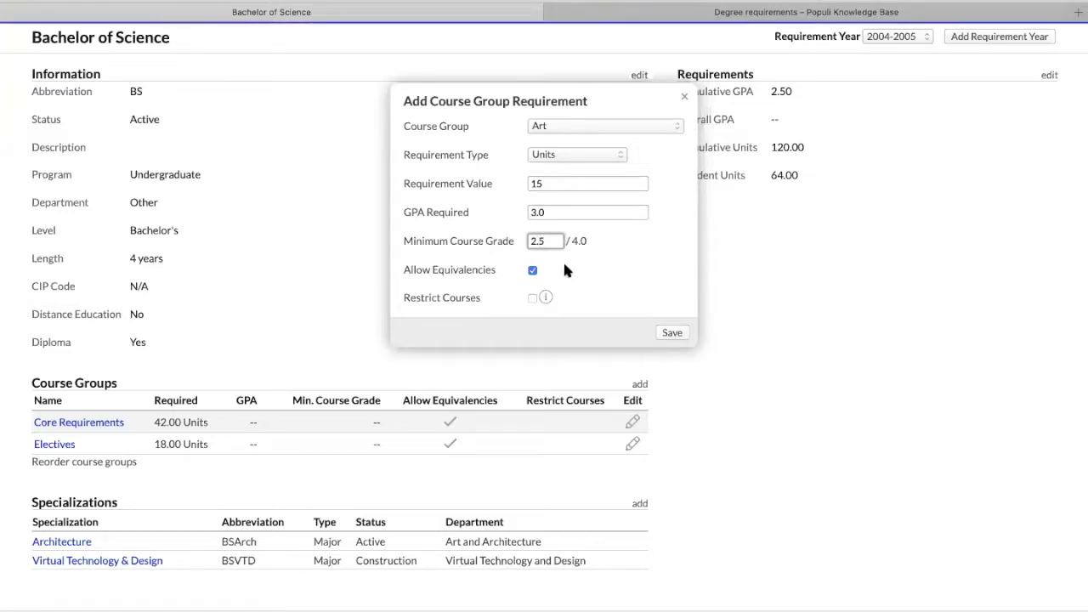
key("BackSpace")
key("BackSpace")
key("BackSpace")
type("3.0")
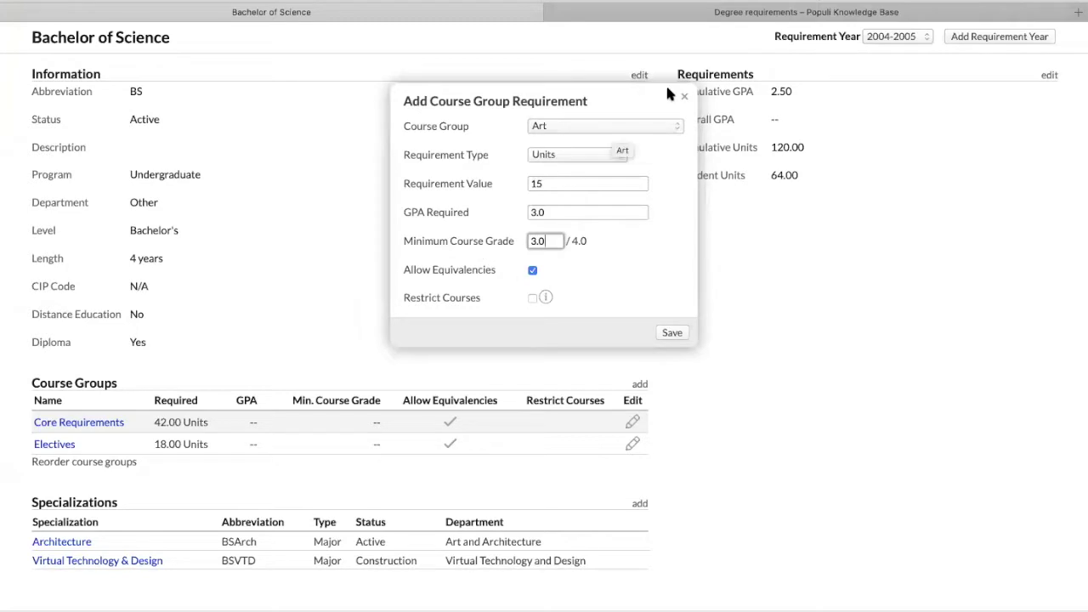
left_click(684, 97)
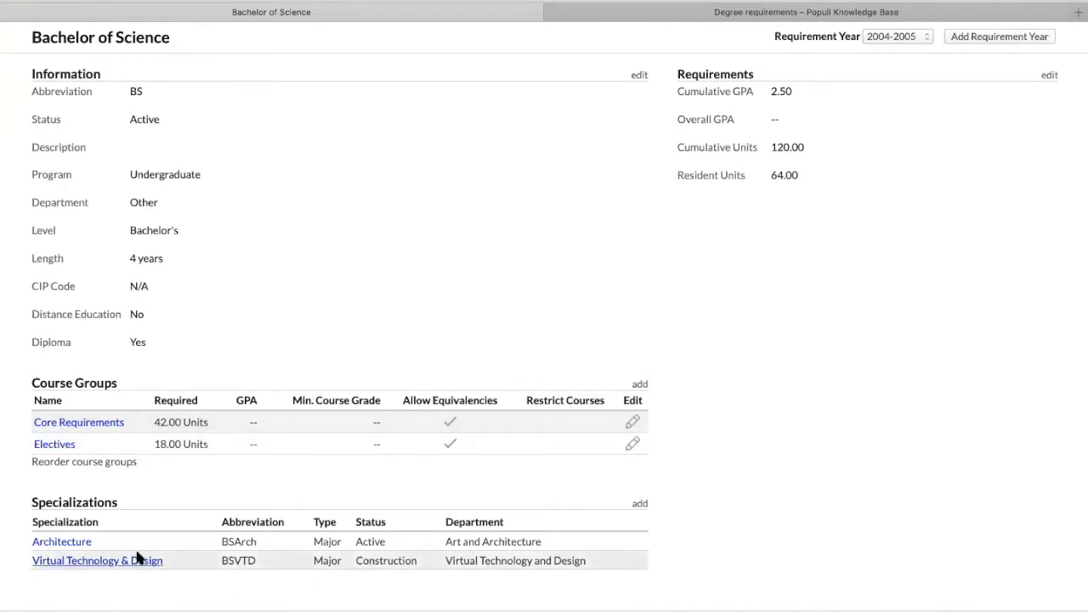
Check the specialization statuses, open the Architecture specialization, and examine its general requirements and the required GPA of its course groups.
double_click(377, 561)
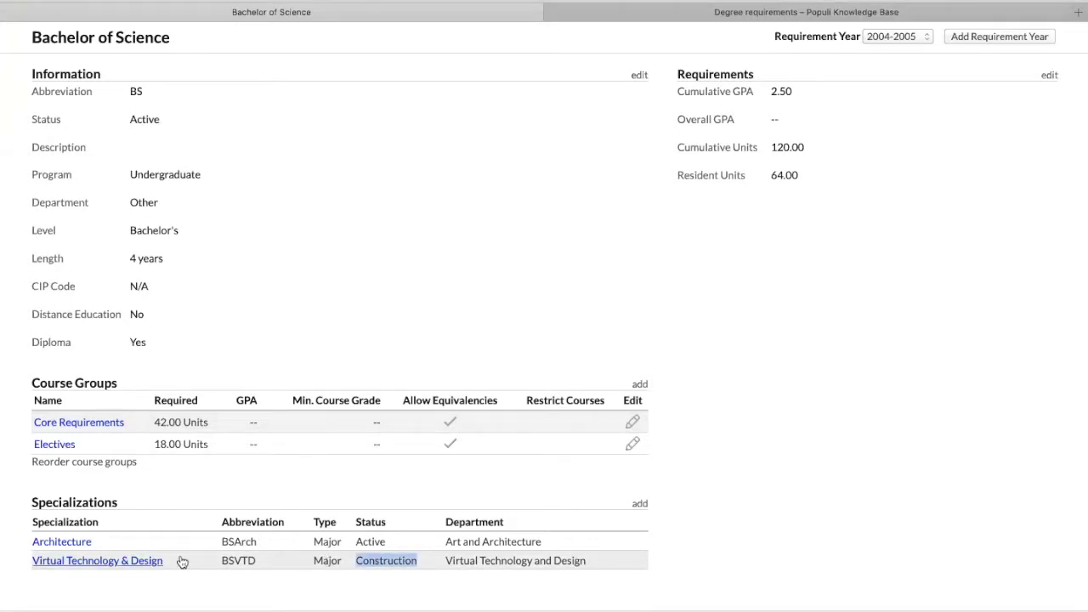
left_click(73, 542)
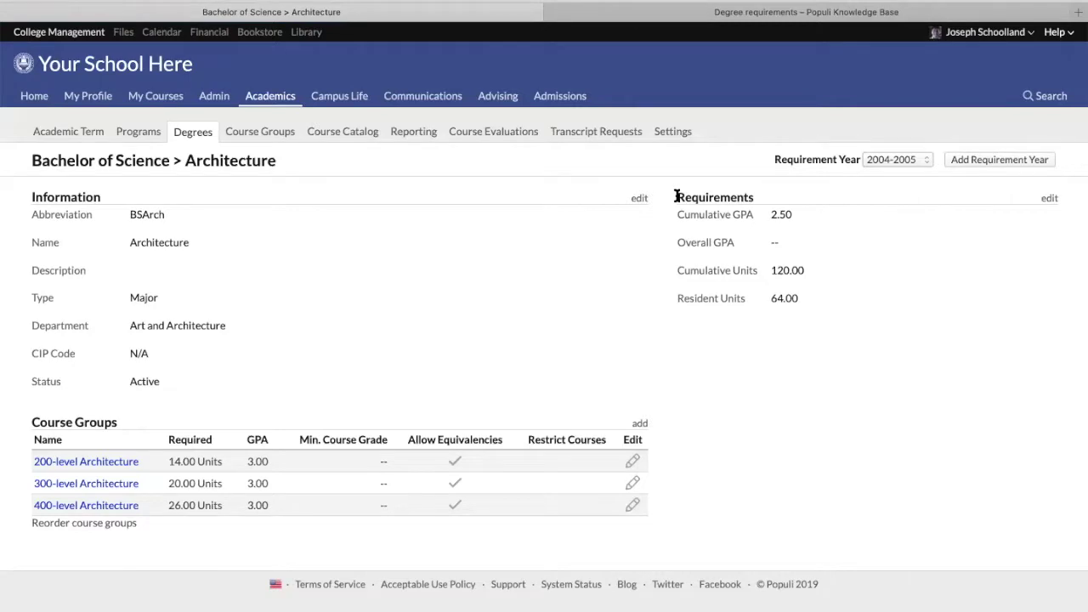
left_click_drag(676, 196, 862, 311)
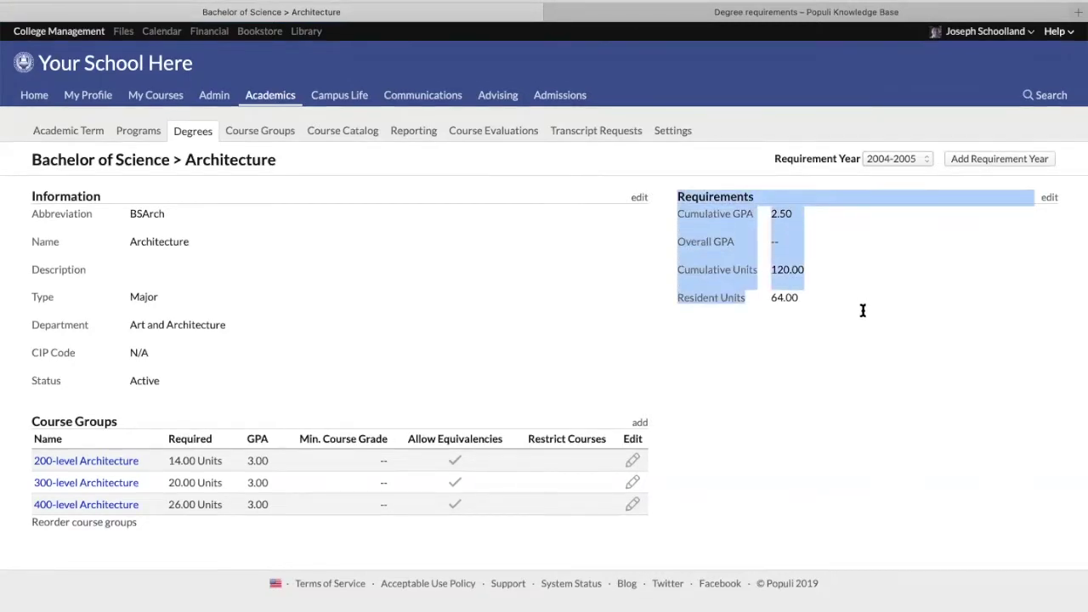
left_click(807, 303)
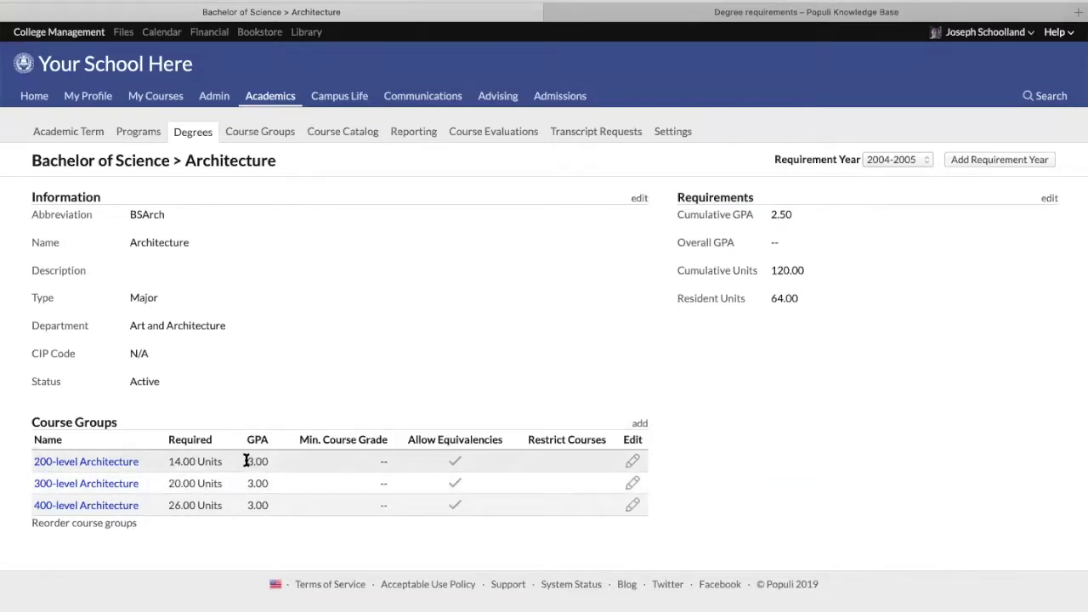
left_click_drag(245, 461, 270, 462)
left_click_drag(765, 194, 776, 211)
left_click(776, 211)
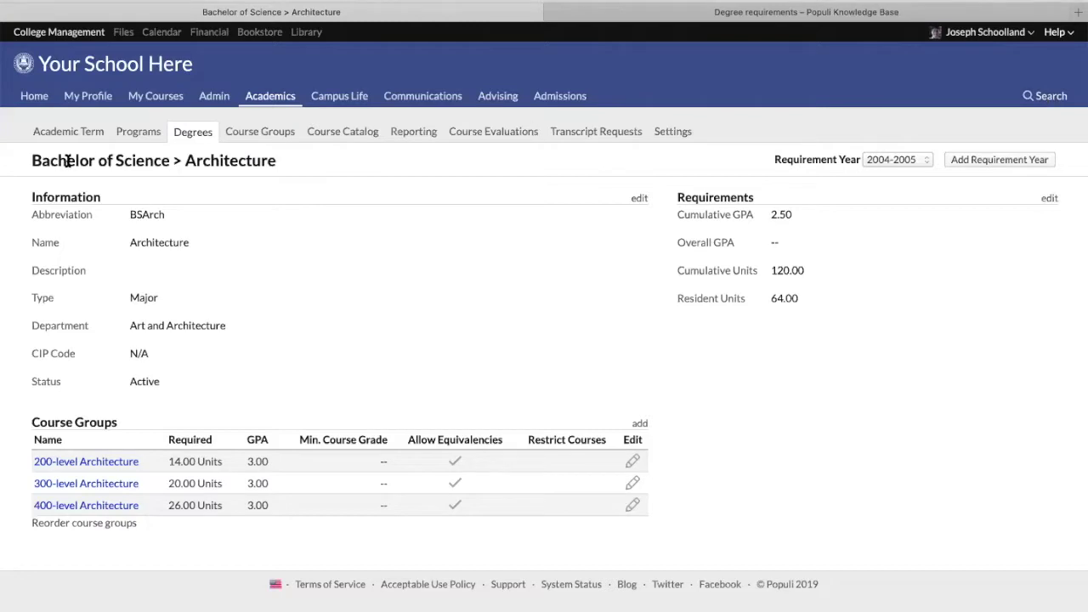
Review the status options available for the Architecture specialization, and close its edit form without saving.
double_click(139, 382)
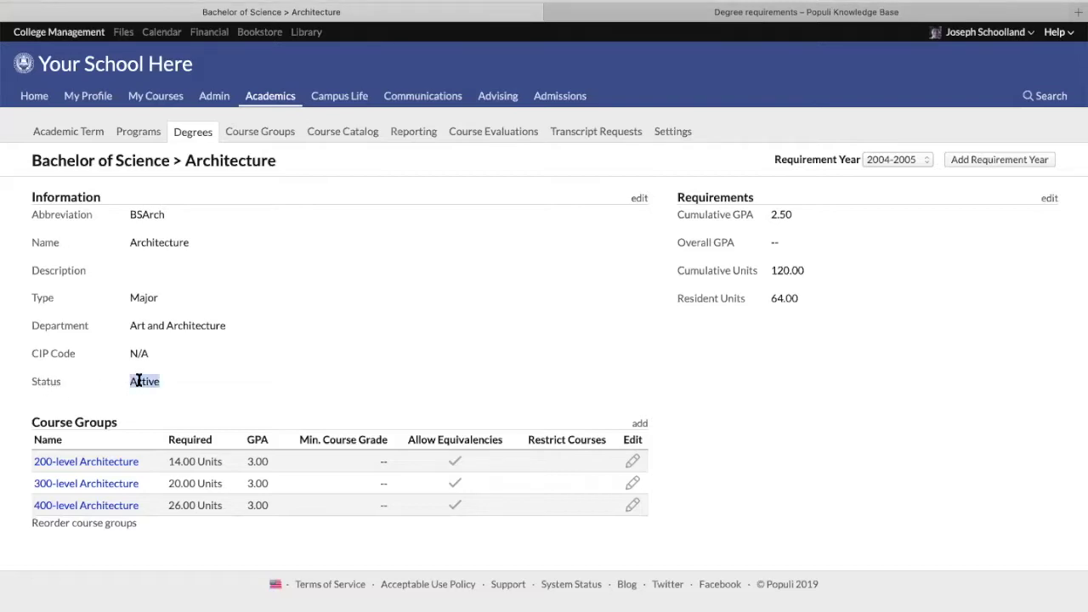
left_click(638, 200)
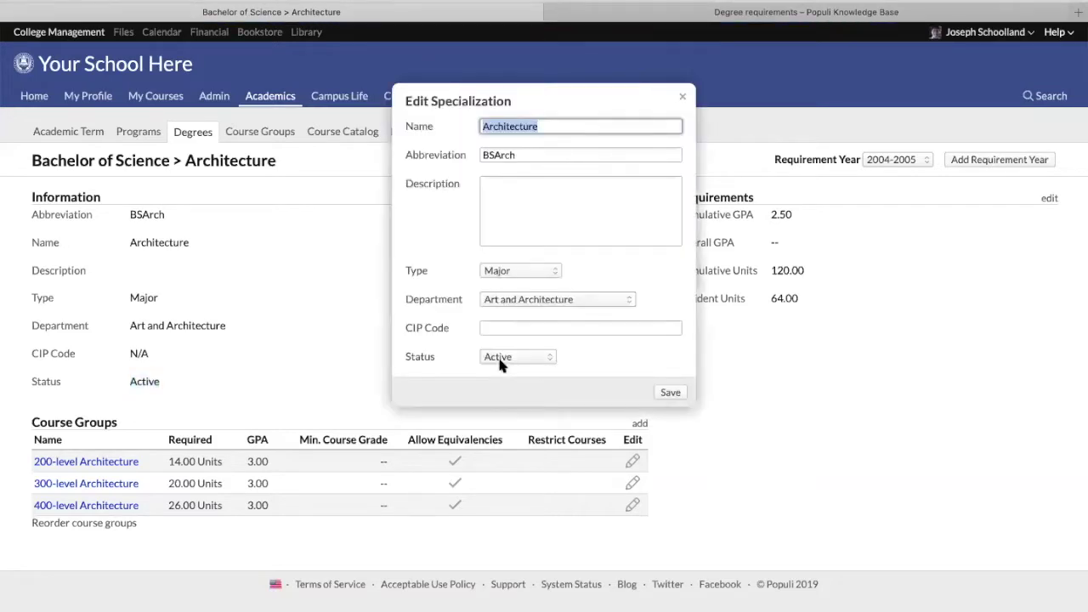
left_click(501, 363)
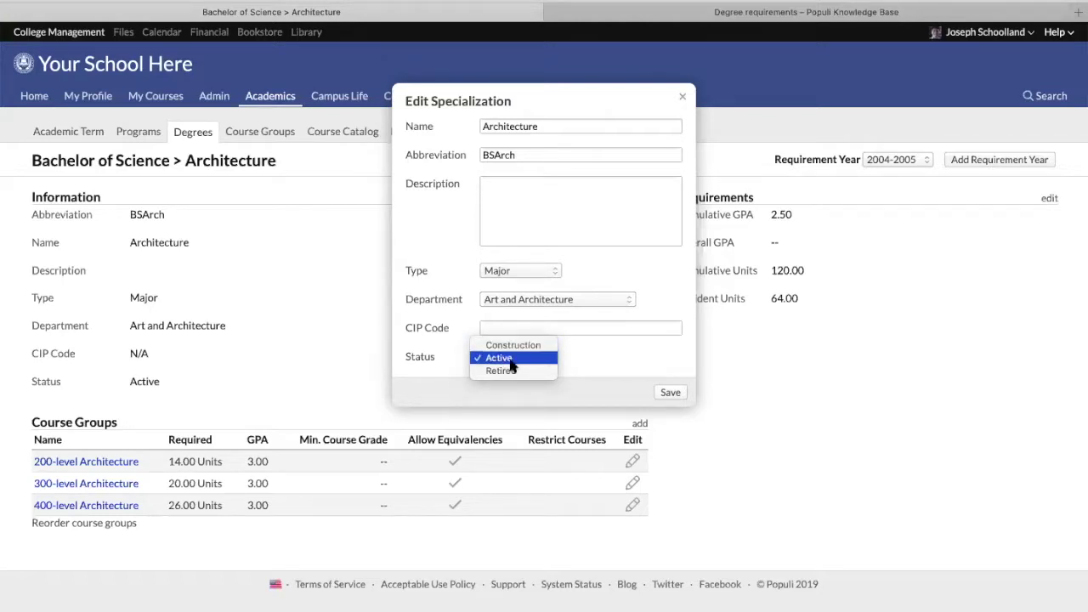
left_click(676, 87)
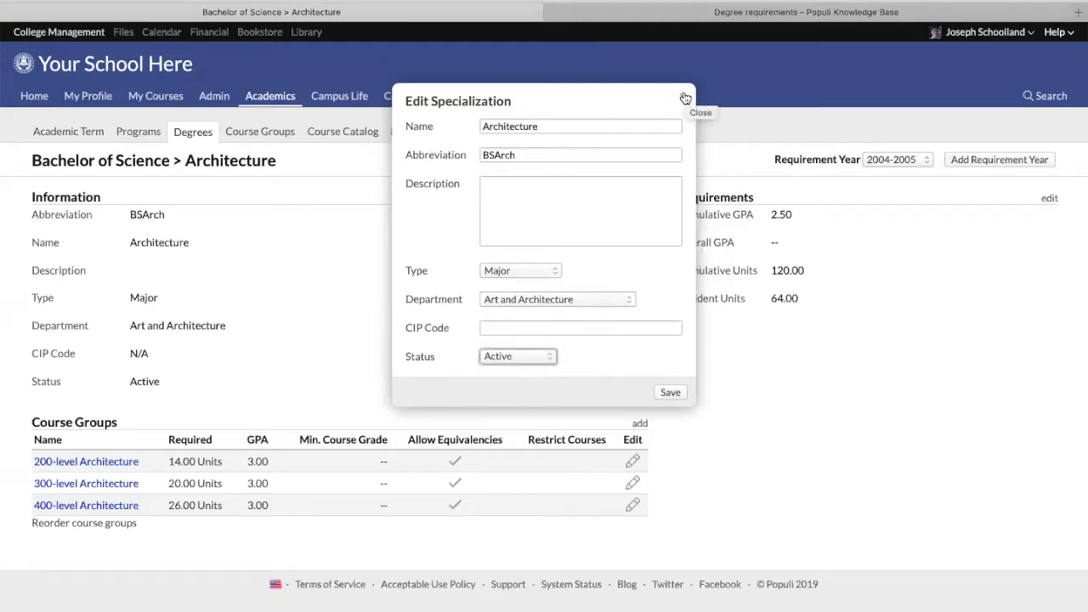
left_click(685, 99)
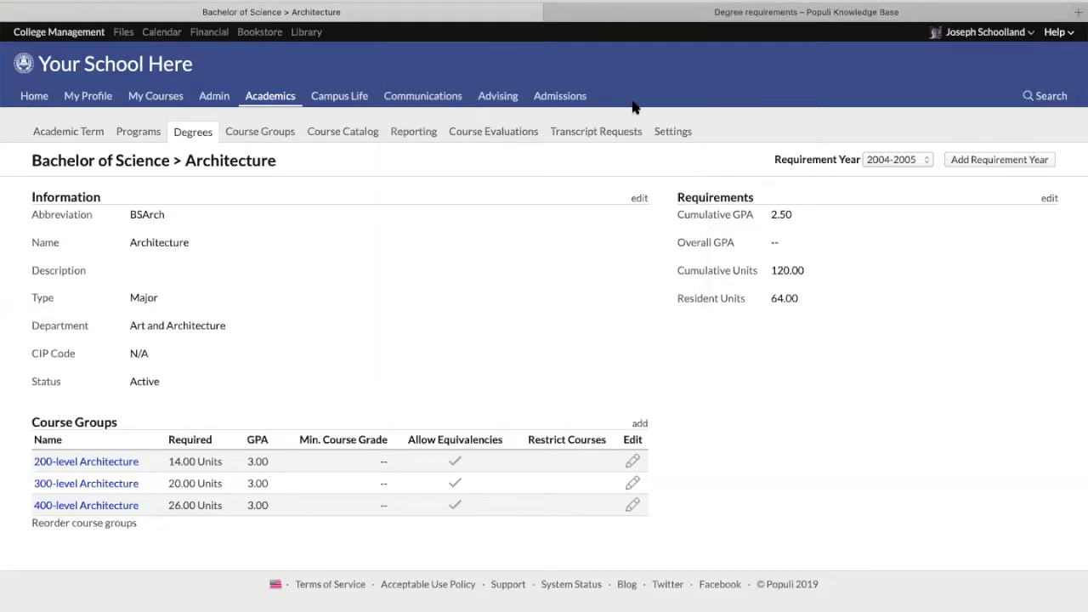
Return to the Bachelor of Science degree and review the types offered for a new specialization, without adding one.
left_click(179, 129)
left_click(83, 258)
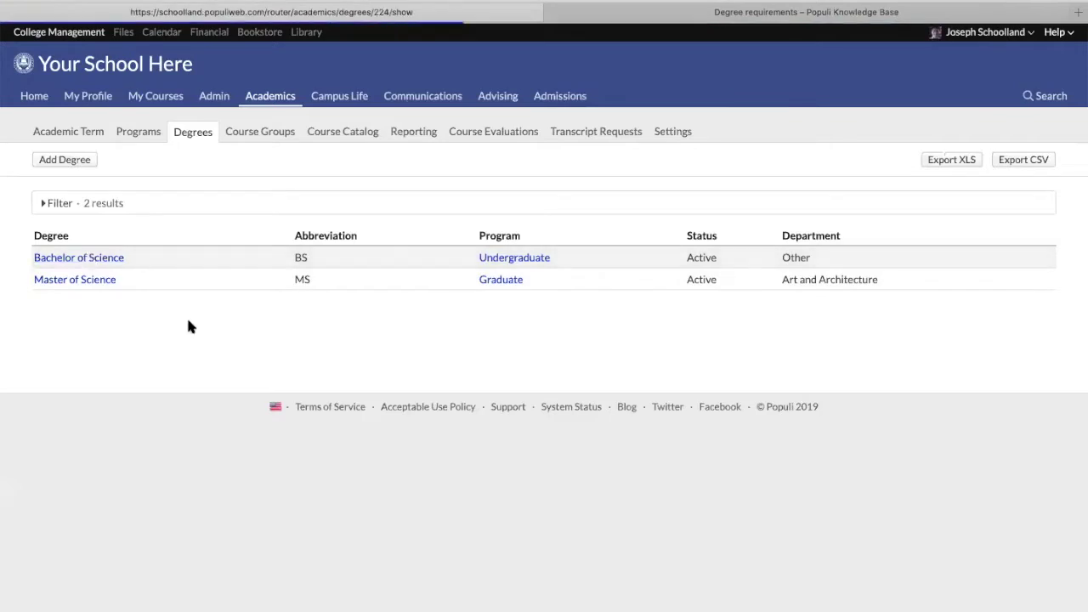
scroll(241, 555, "down", 3)
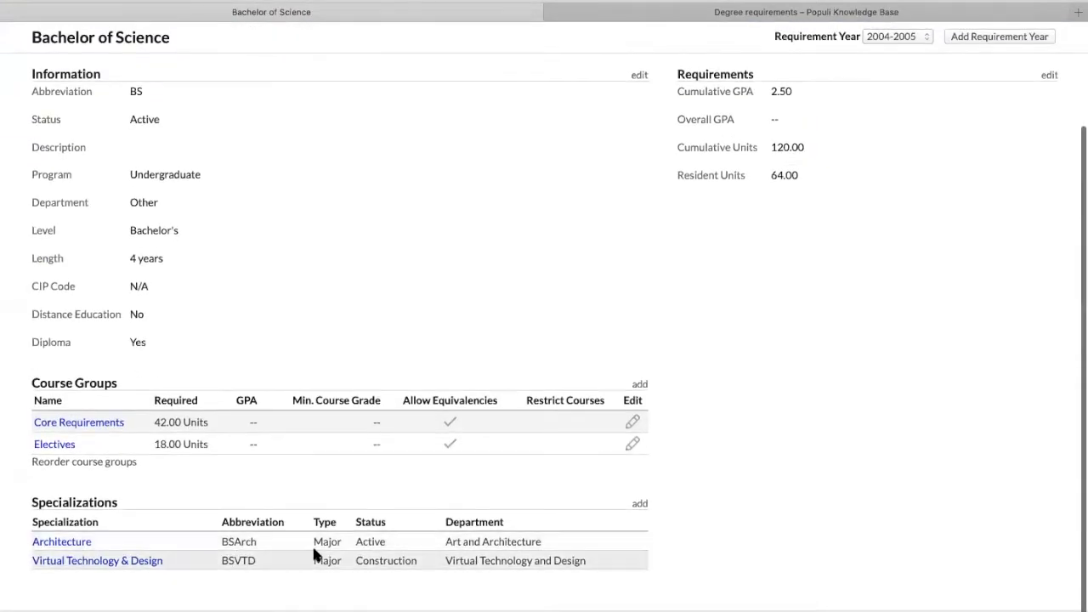
left_click(639, 505)
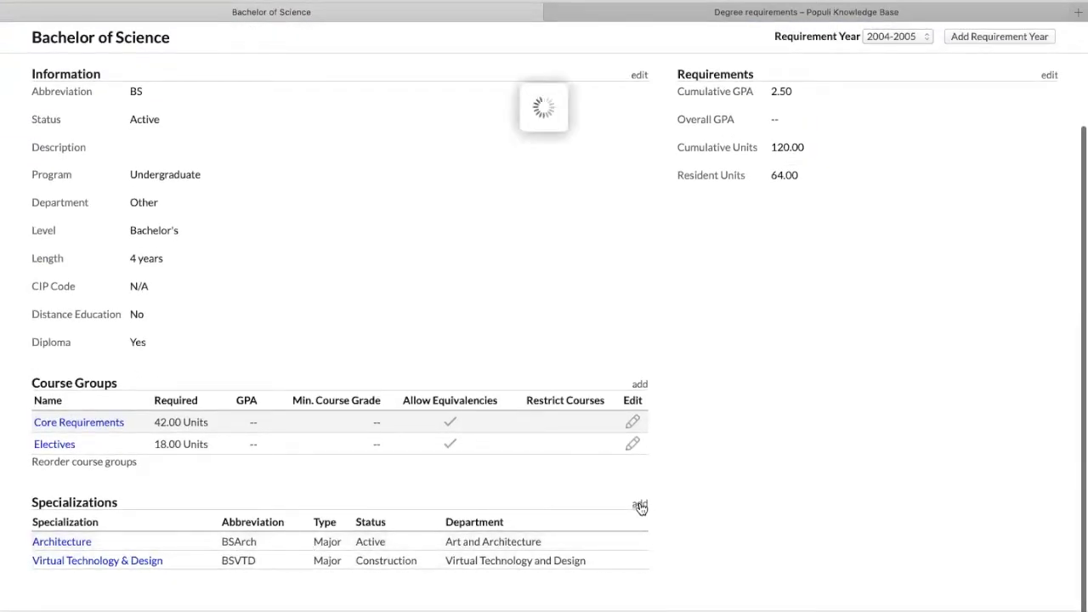
left_click(532, 268)
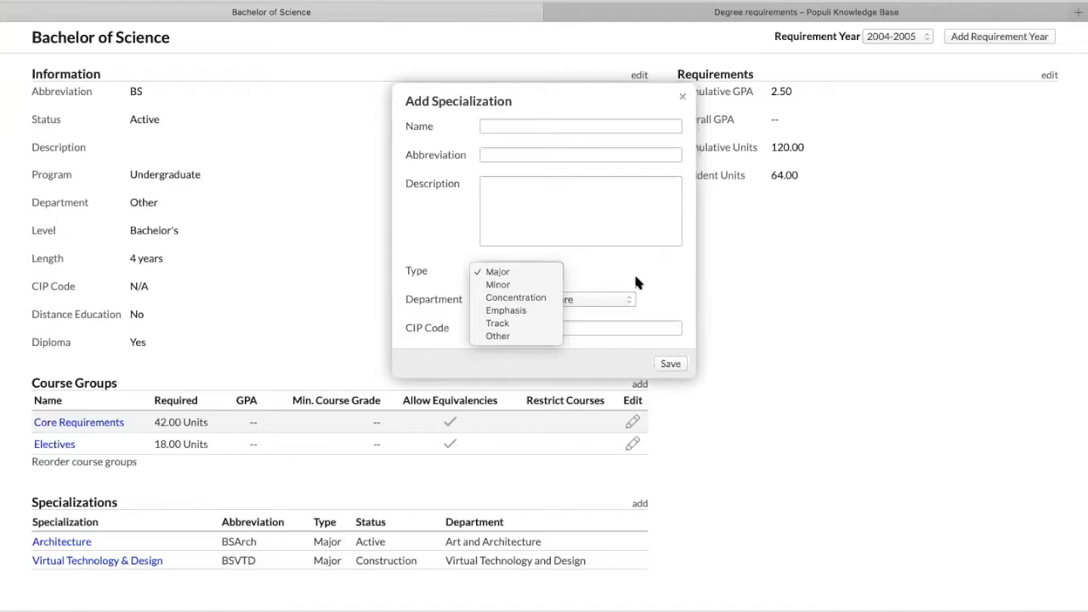
key("Return")
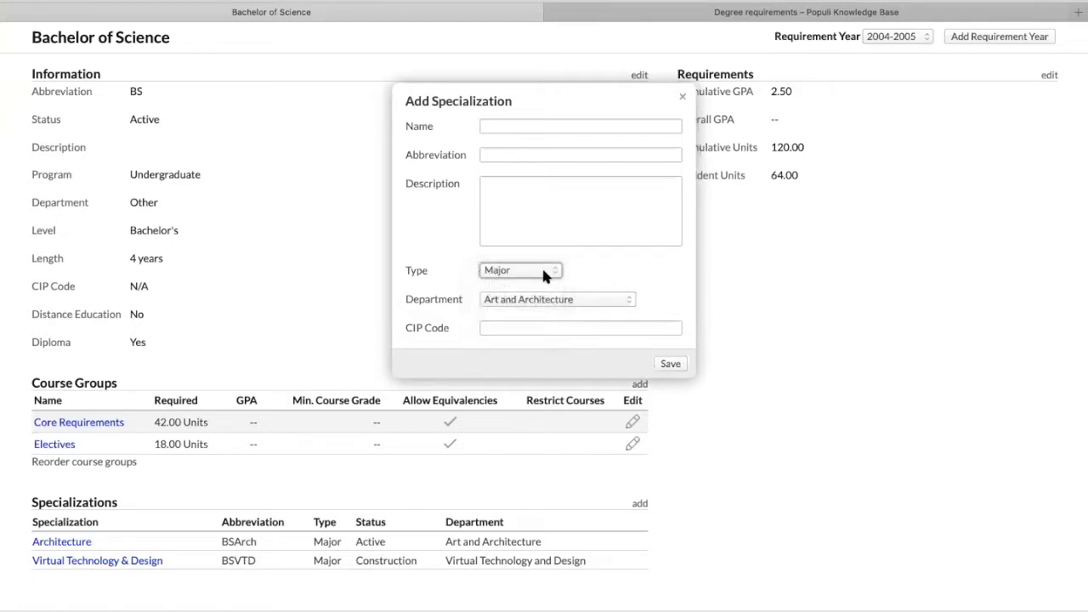
left_click(684, 100)
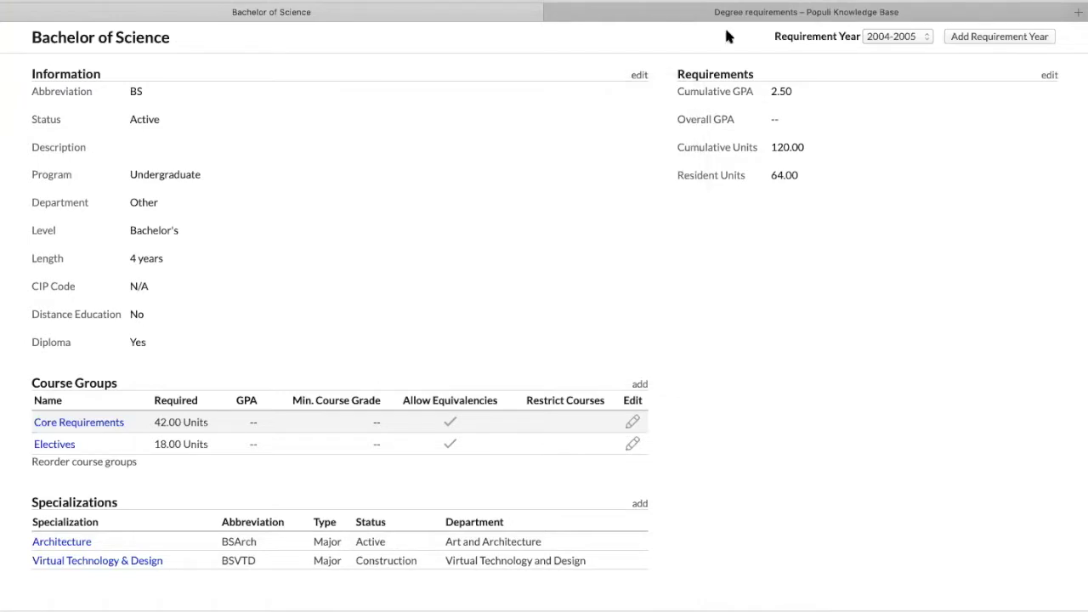
Open the student's profile from the retained people search and show the degree audit in the student record.
scroll(954, 139, "up", 3)
left_click(1039, 96)
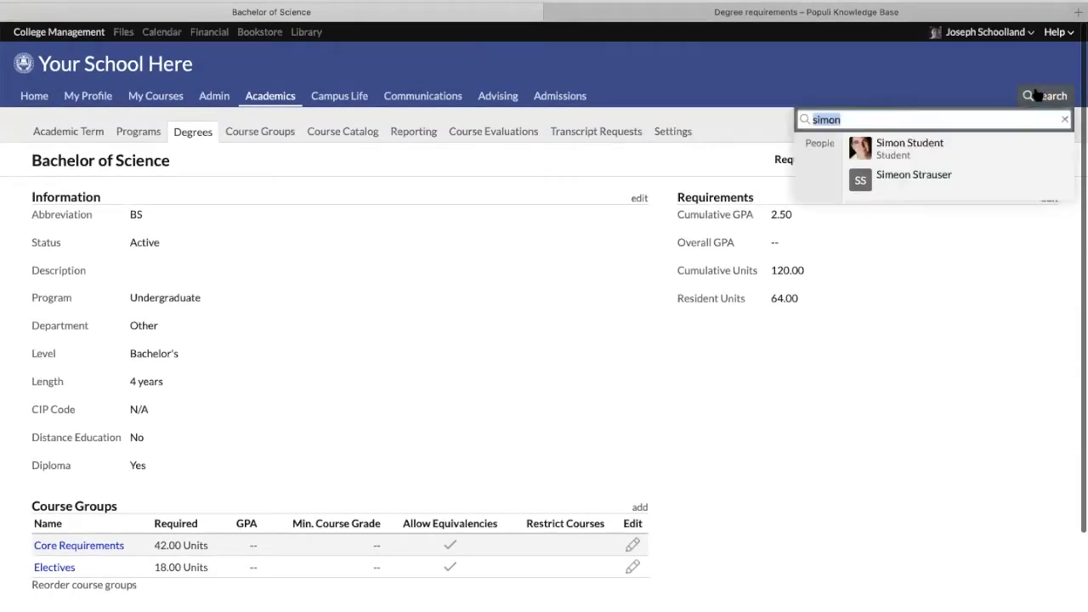
key("Down")
key("Return")
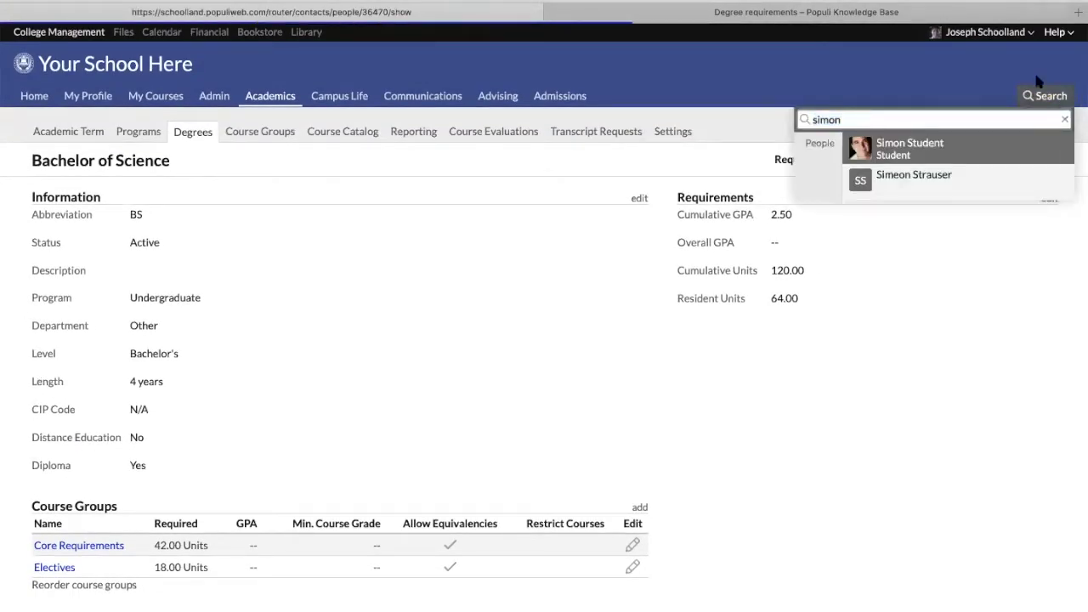
left_click(388, 190)
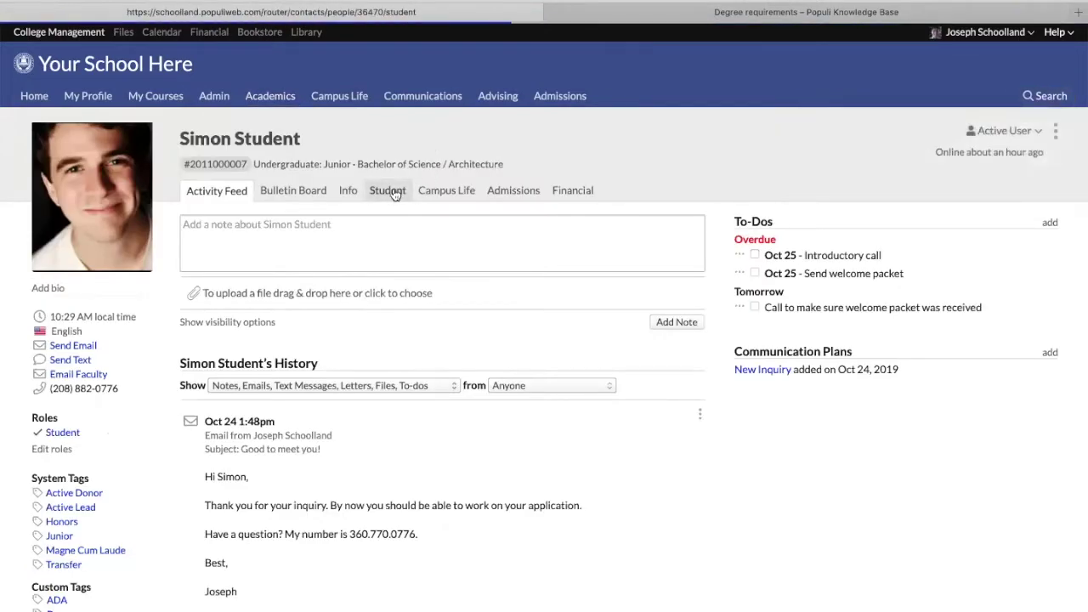
left_click(288, 247)
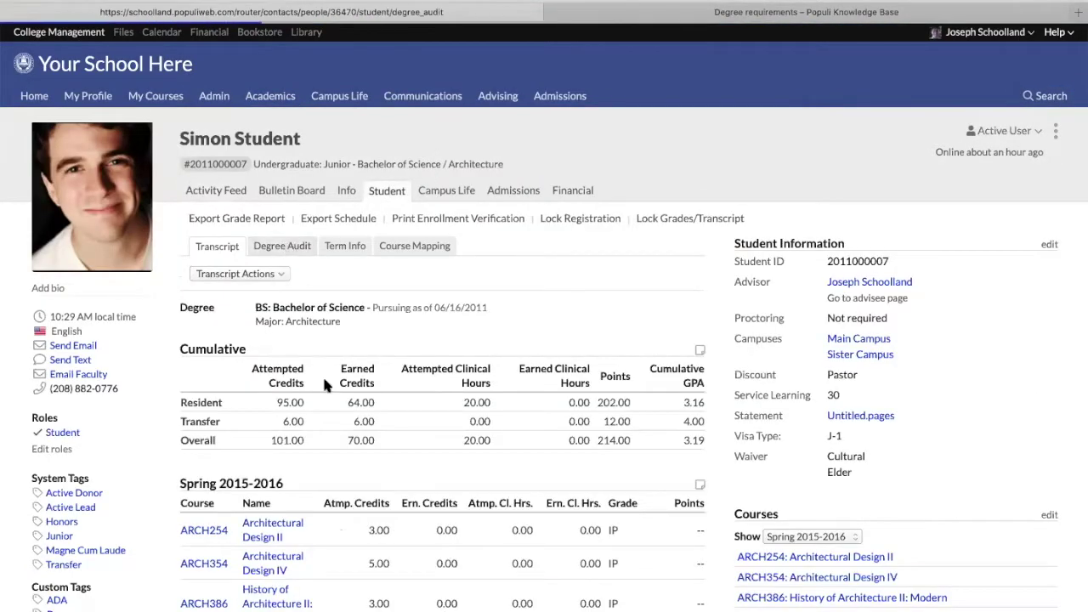
Examine the general degree requirements in the student's Bachelor of Science audit, comparing GPA and credits with the required amounts.
scroll(337, 421, "down", 5)
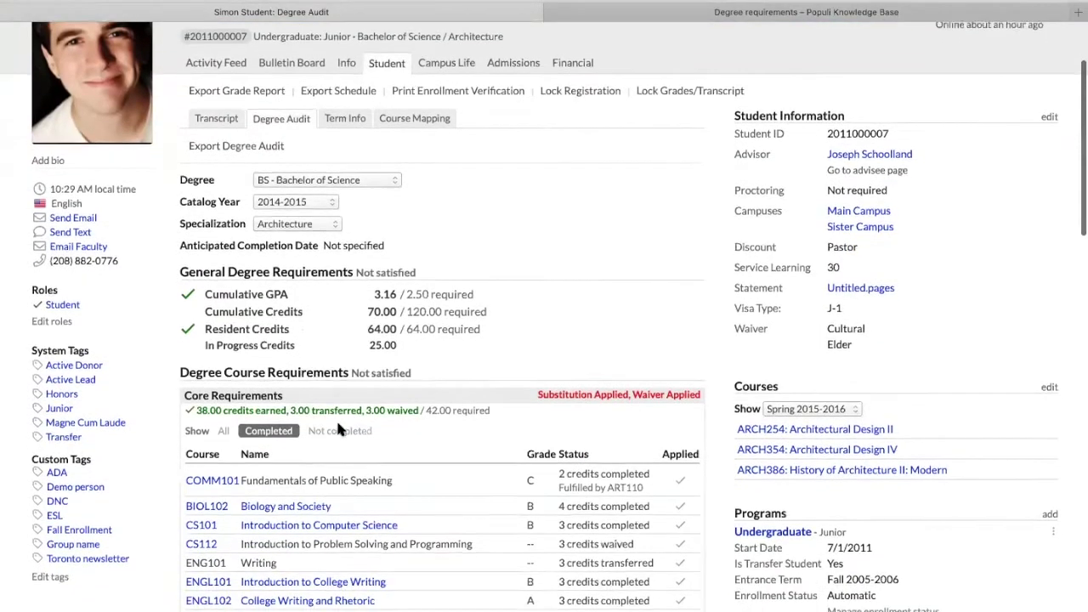
scroll(337, 422, "down", 1)
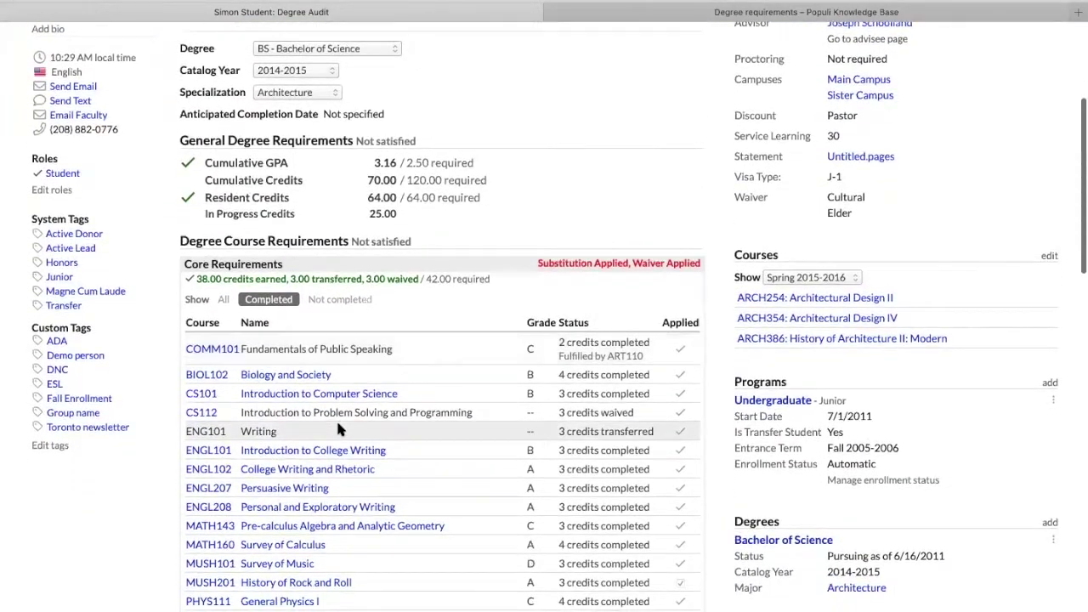
scroll(259, 412, "down", 1)
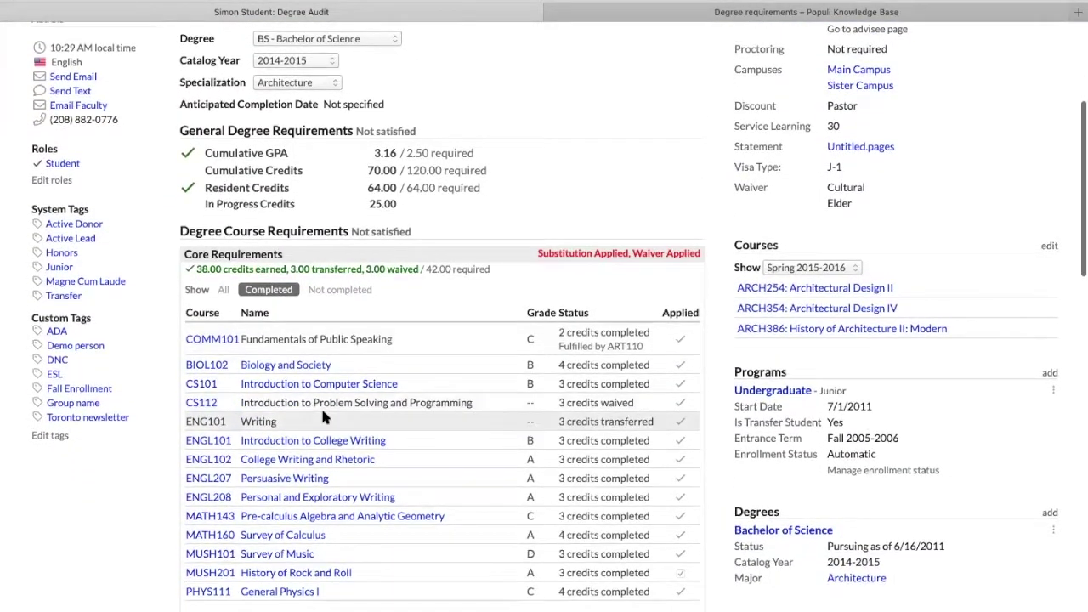
left_click_drag(175, 129, 481, 195)
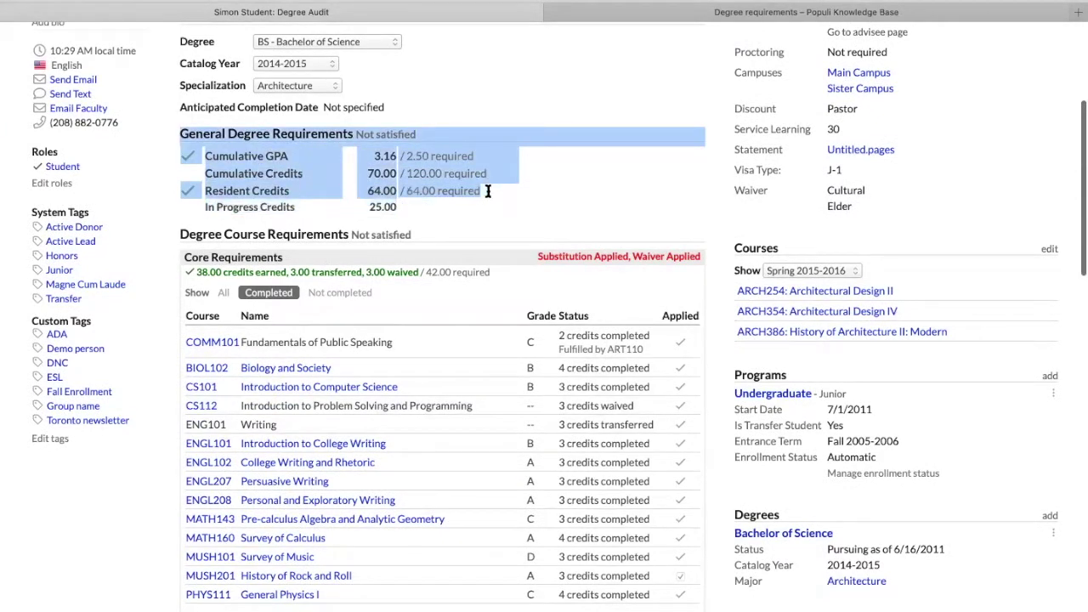
scroll(422, 213, "down", 1)
Examine the audit's core, elective and Architecture specialization course groups, including the GPA required for the 400-level Architecture group.
scroll(420, 202, "down", 4)
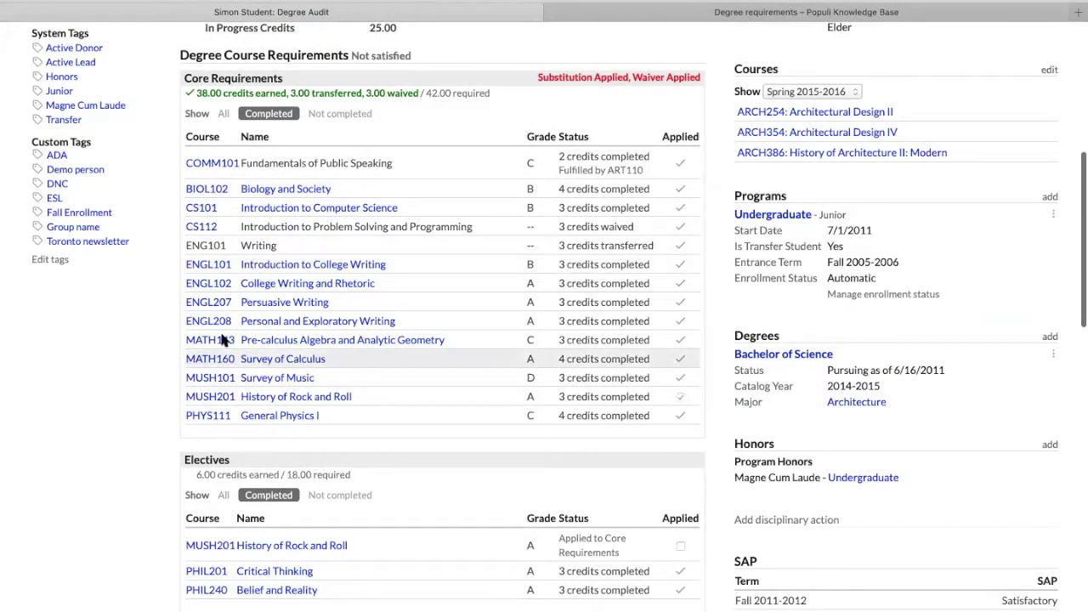
scroll(431, 331, "down", 12)
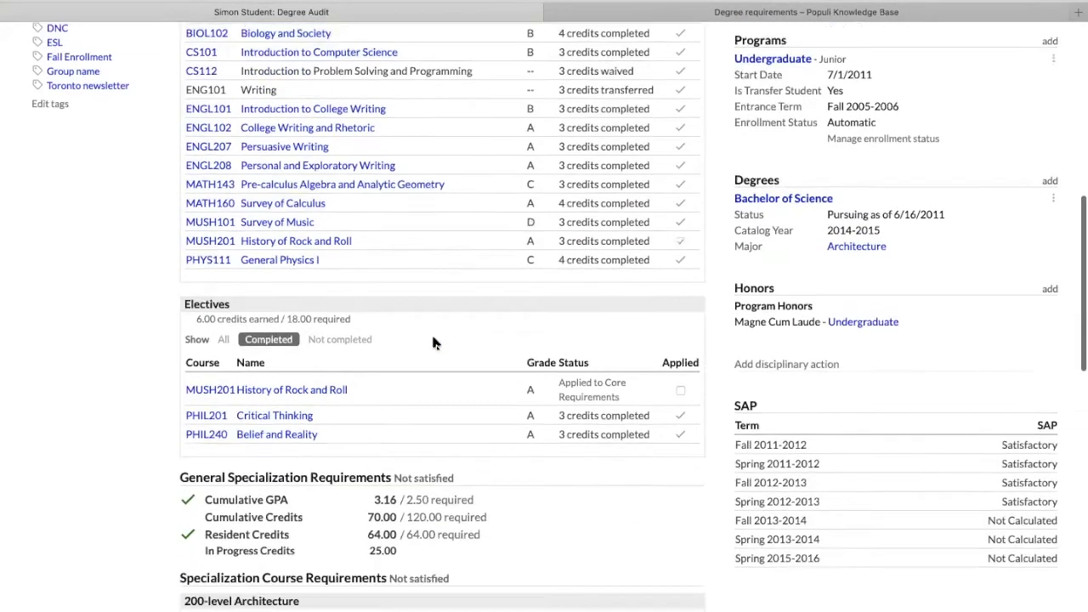
left_click_drag(200, 80, 416, 131)
left_click(417, 132)
scroll(122, 240, "down", 3)
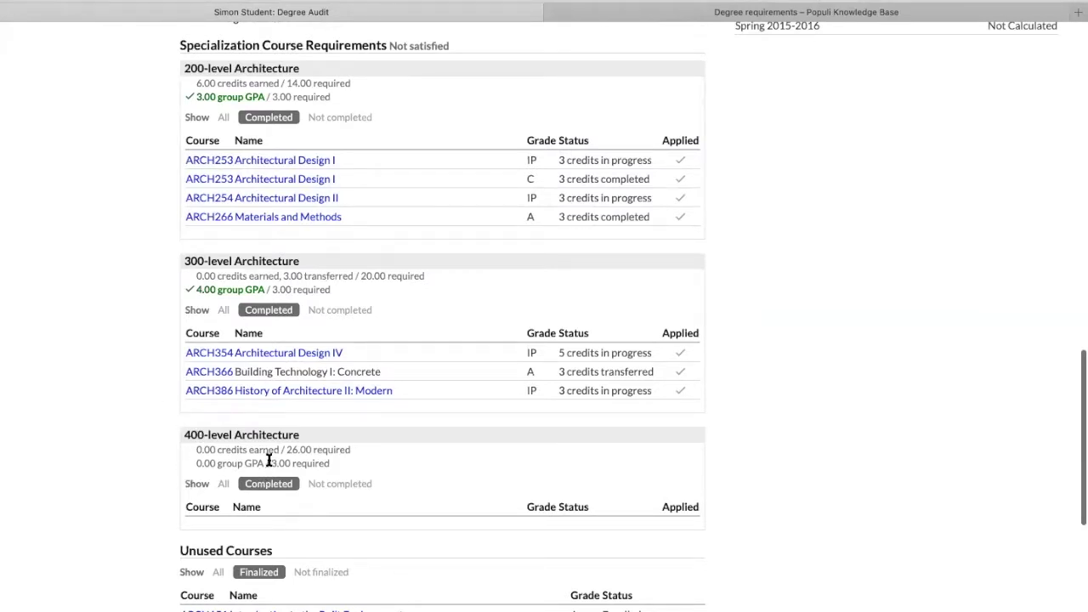
left_click_drag(270, 464, 330, 463)
left_click(118, 342)
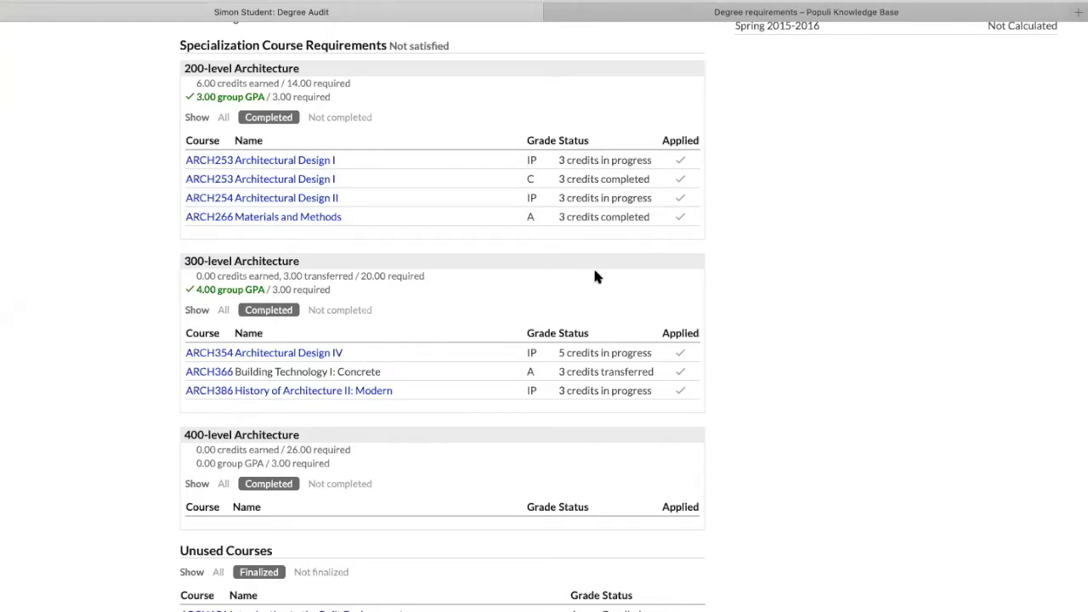
Open the Bachelor of Science degree's settings and review its editable degree information, closing it without saving.
scroll(584, 255, "up", 15)
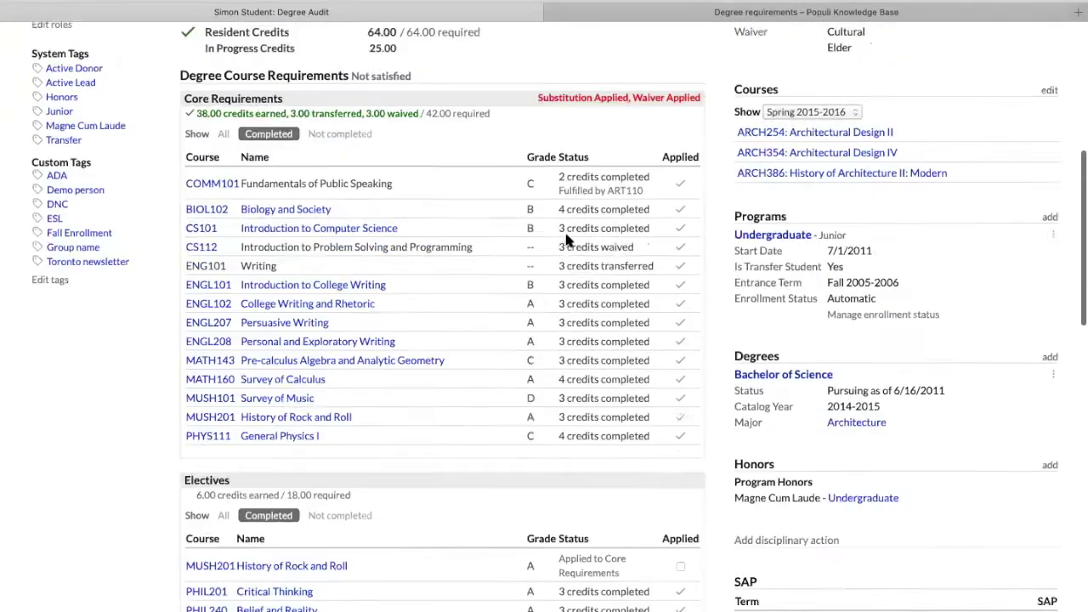
scroll(534, 242, "up", 5)
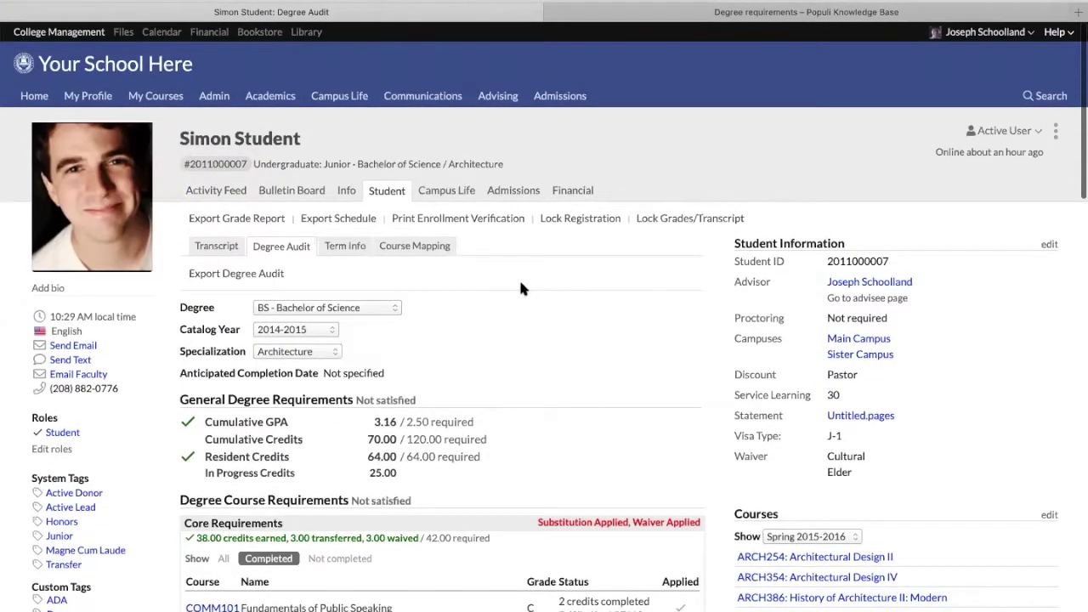
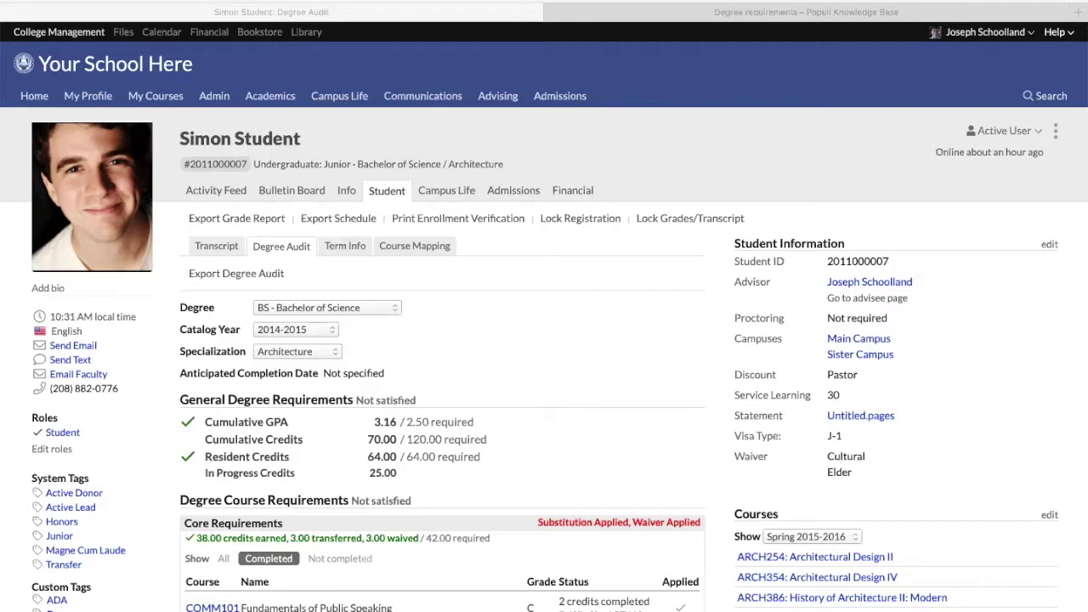
left_click(280, 99)
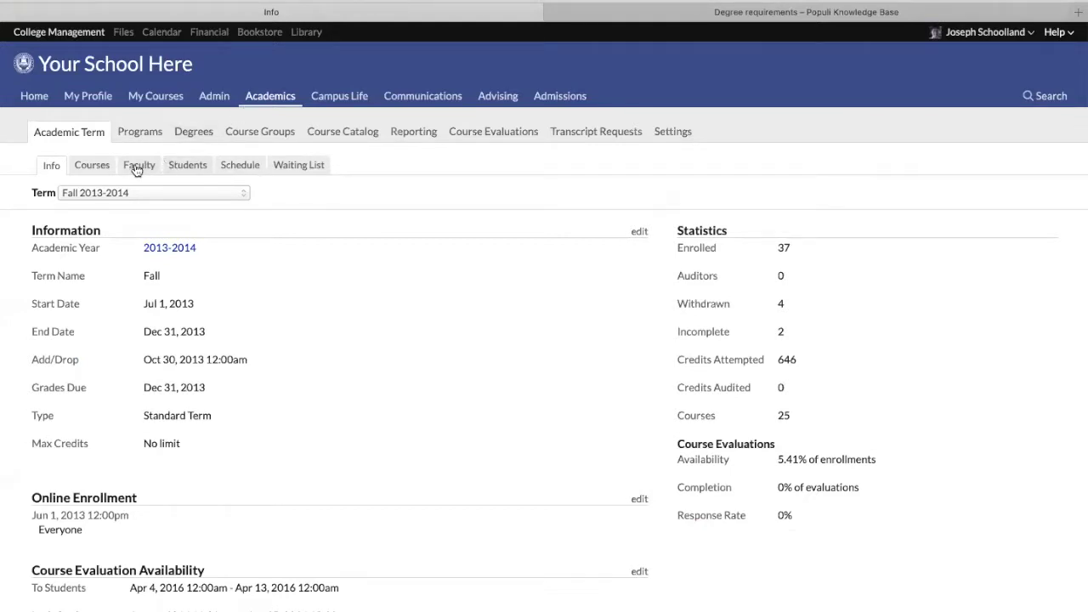
left_click(194, 134)
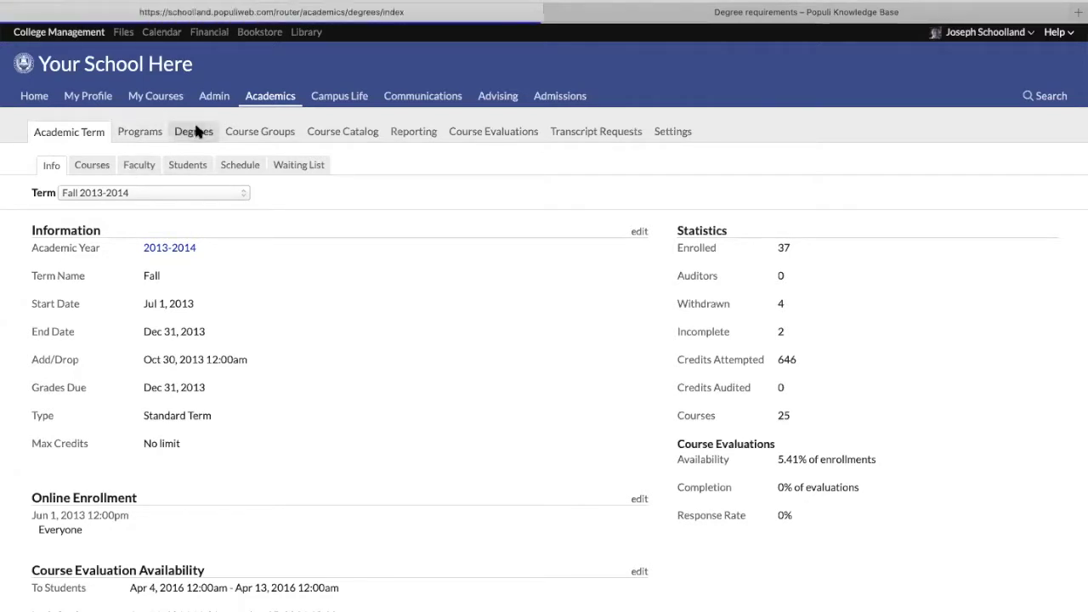
left_click(90, 257)
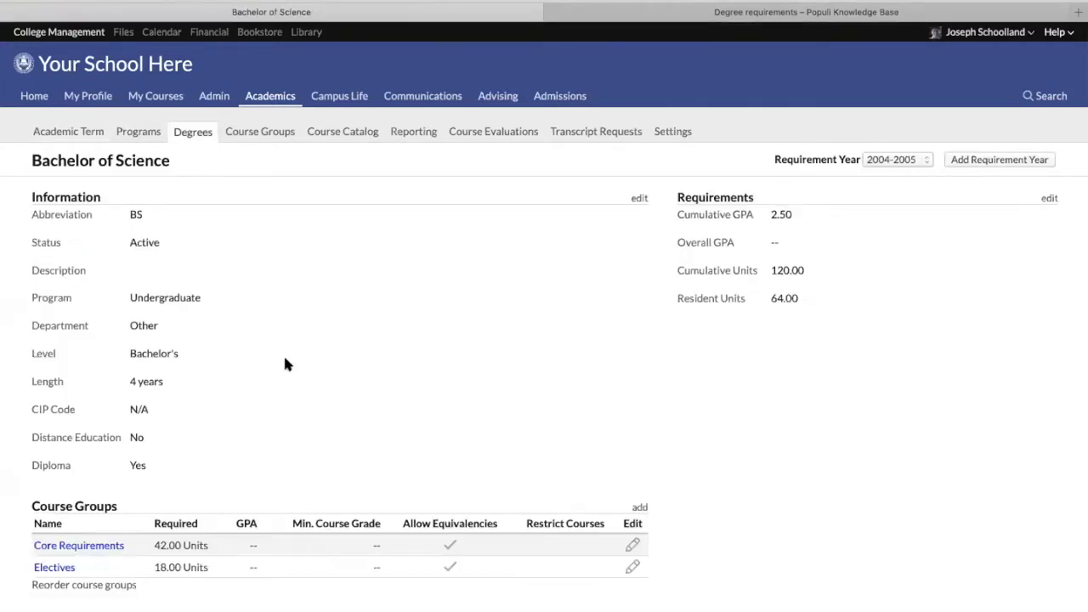
left_click(638, 197)
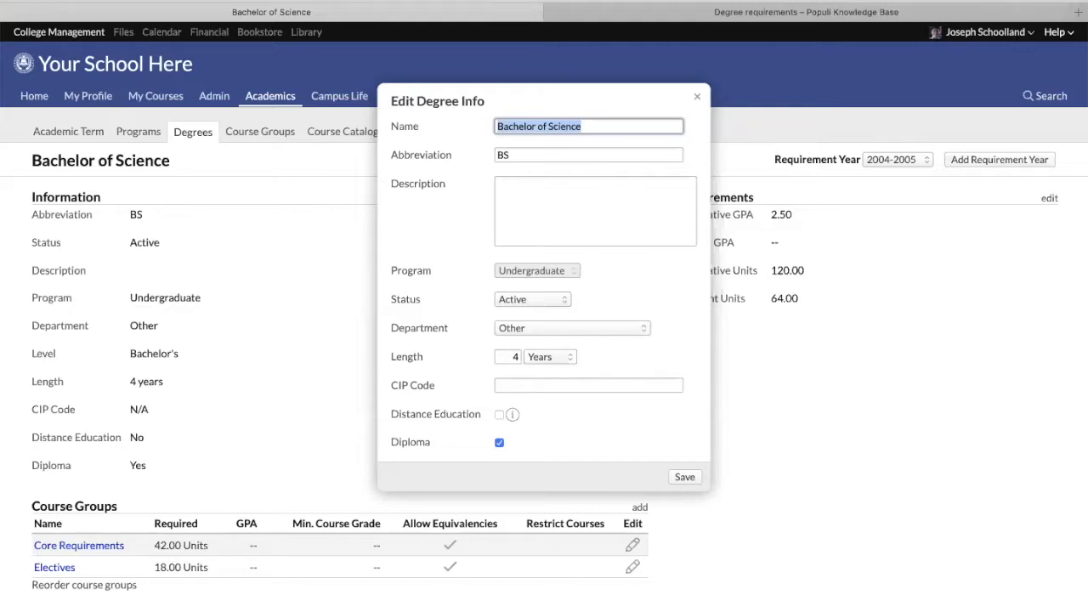
left_click(776, 364)
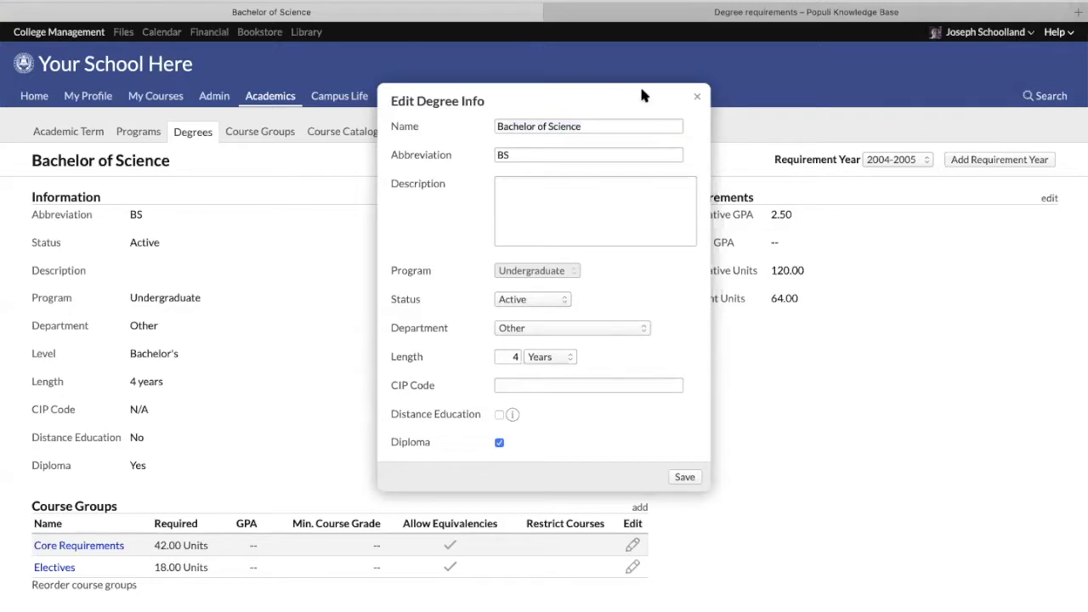
left_click(696, 99)
Reopen the student's profile from the retained people search, look through the transcript and show the degree audit.
left_click(1048, 96)
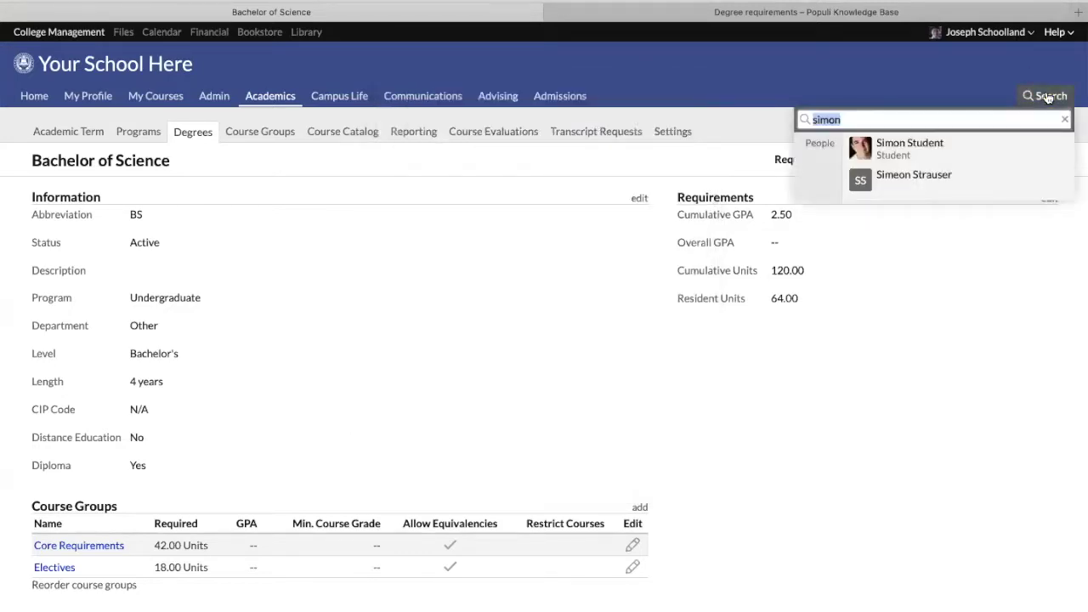
left_click(910, 146)
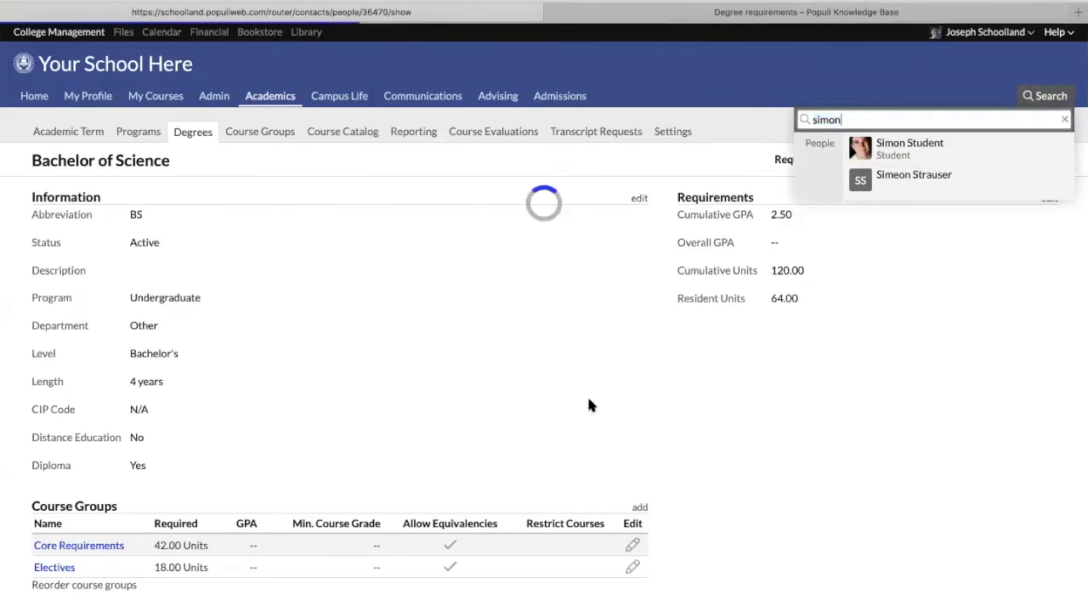
left_click(389, 187)
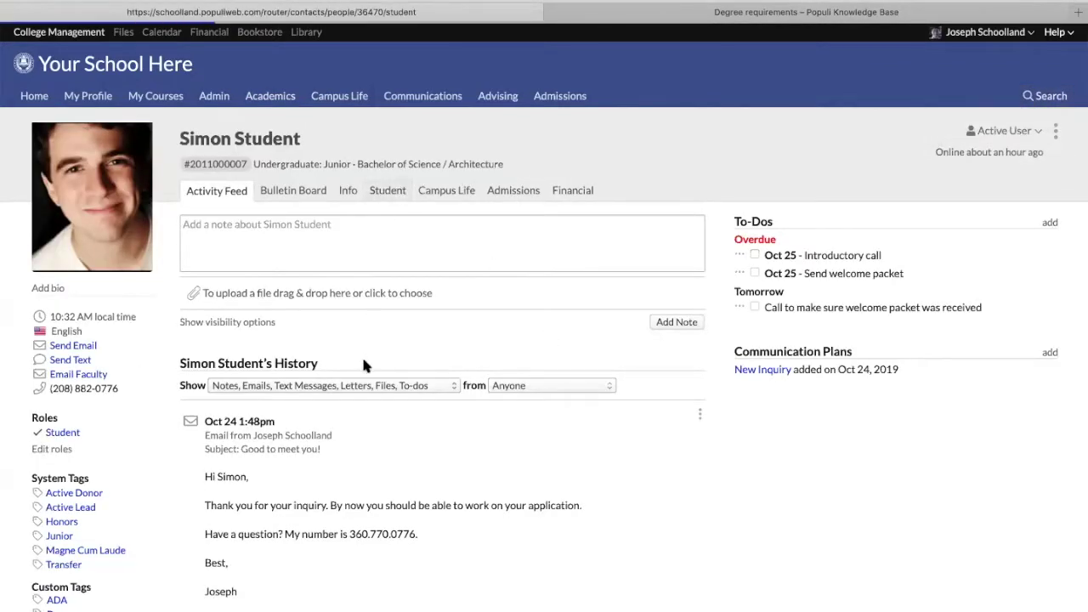
scroll(365, 355, "down", 20)
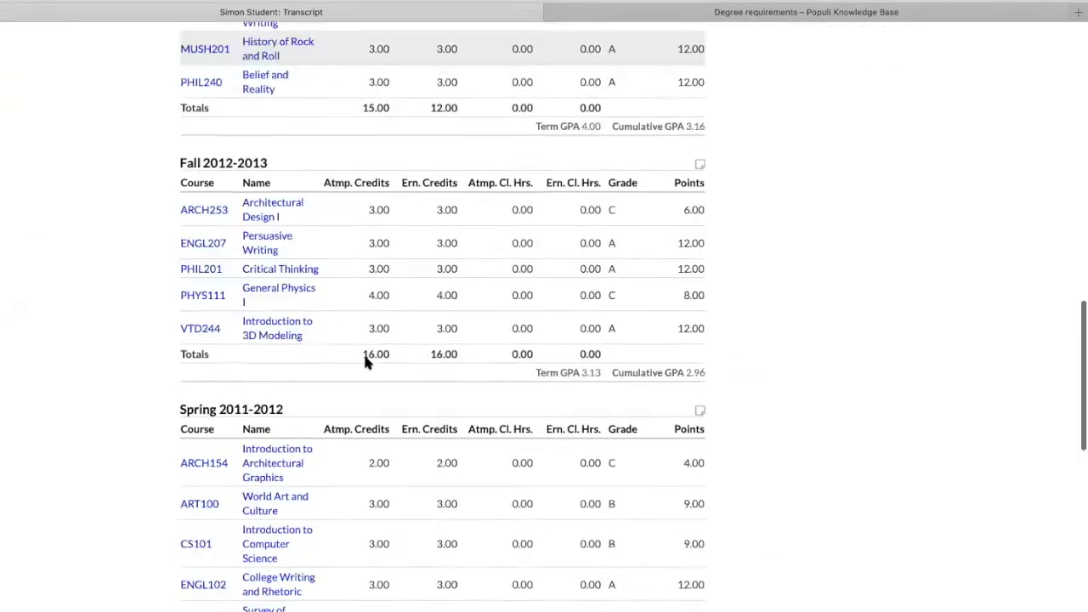
scroll(357, 371, "down", 2)
scroll(349, 332, "up", 20)
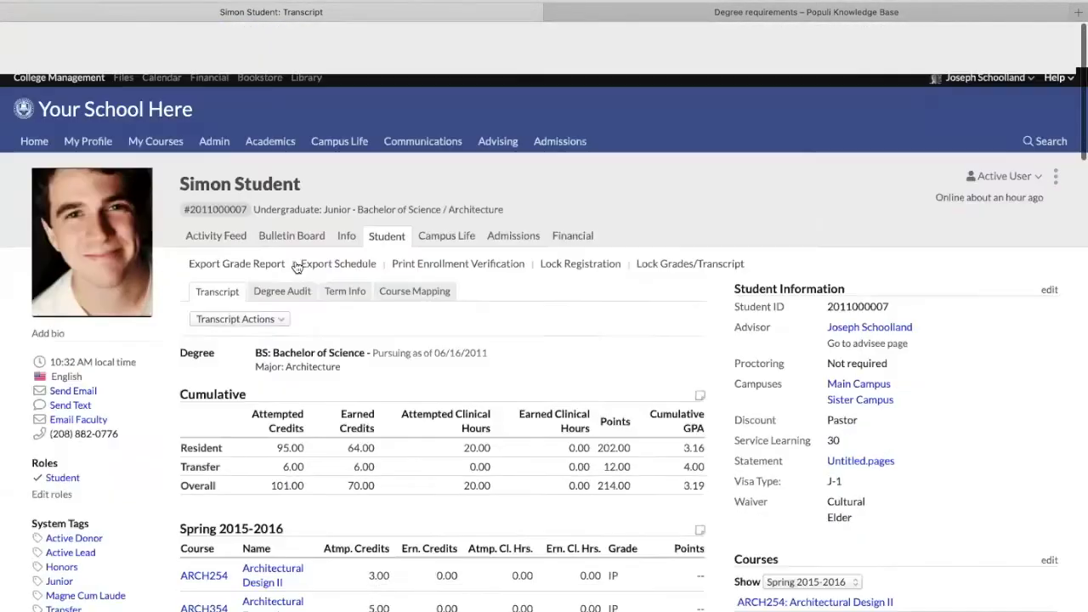
left_click(277, 246)
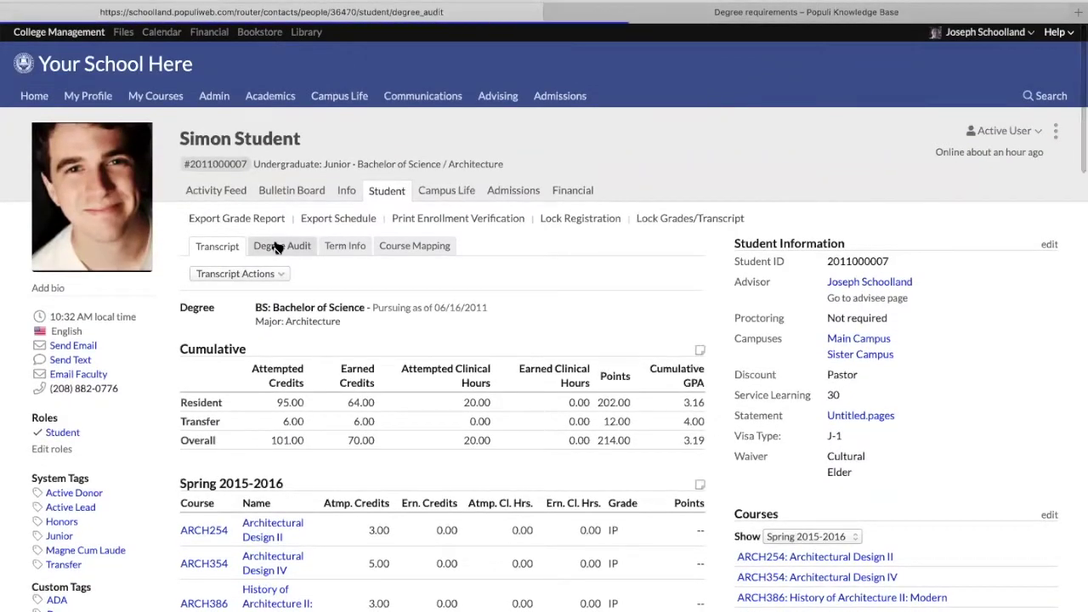
Show all courses in the audit's Electives group, including those not completed, and examine the list.
scroll(417, 388, "down", 15)
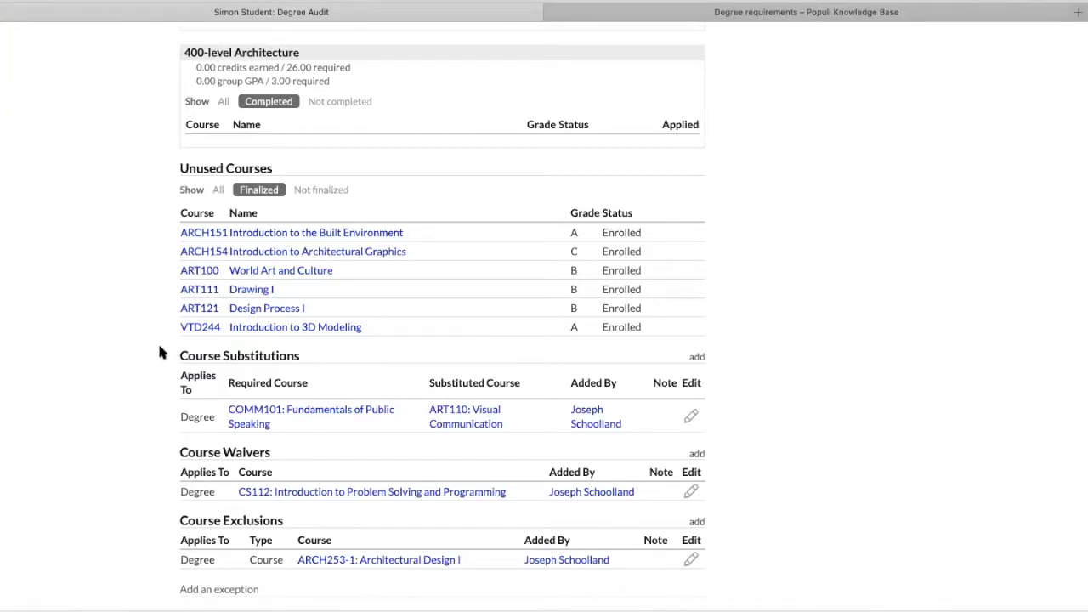
scroll(163, 319, "up", 8)
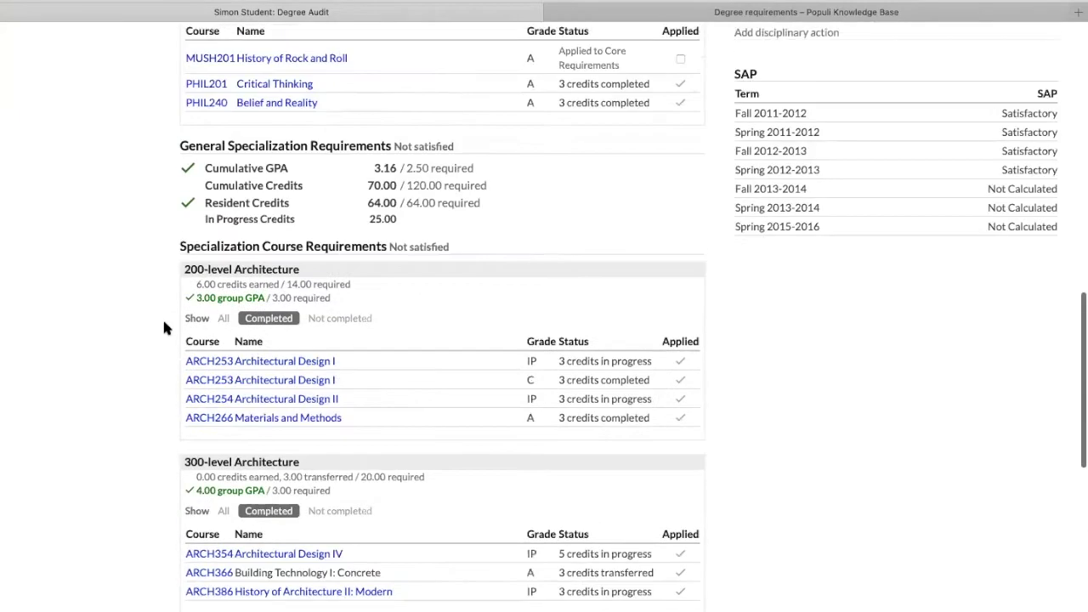
scroll(163, 328, "up", 4)
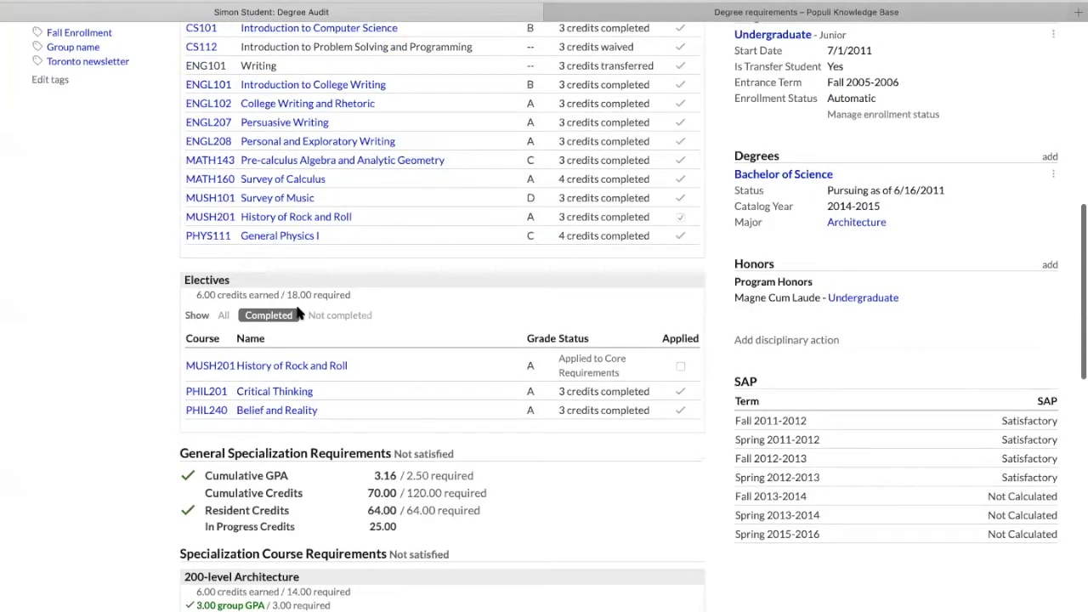
left_click(223, 316)
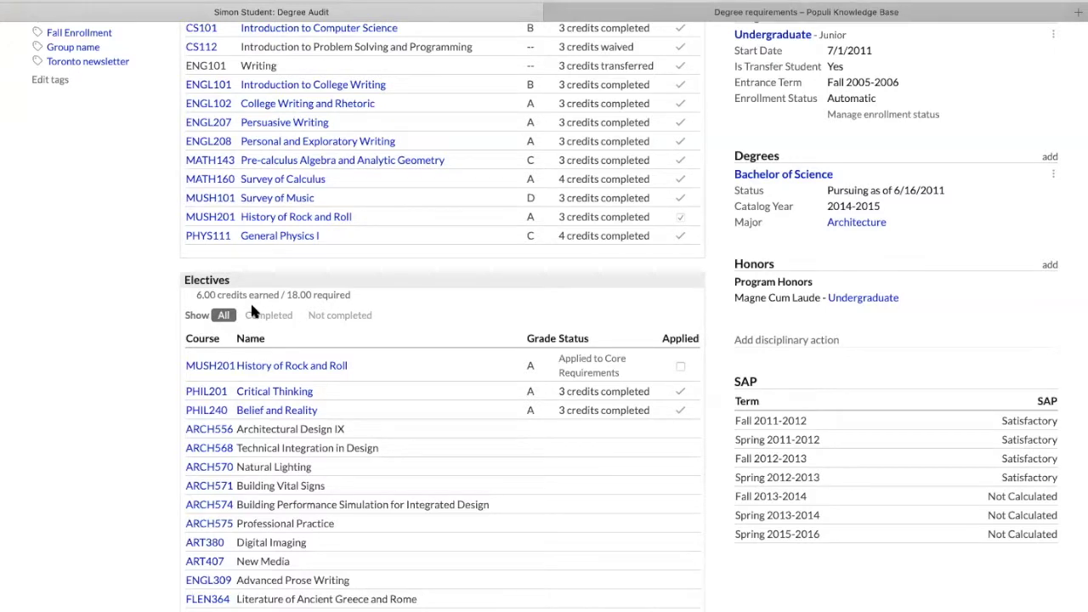
scroll(294, 314, "down", 2)
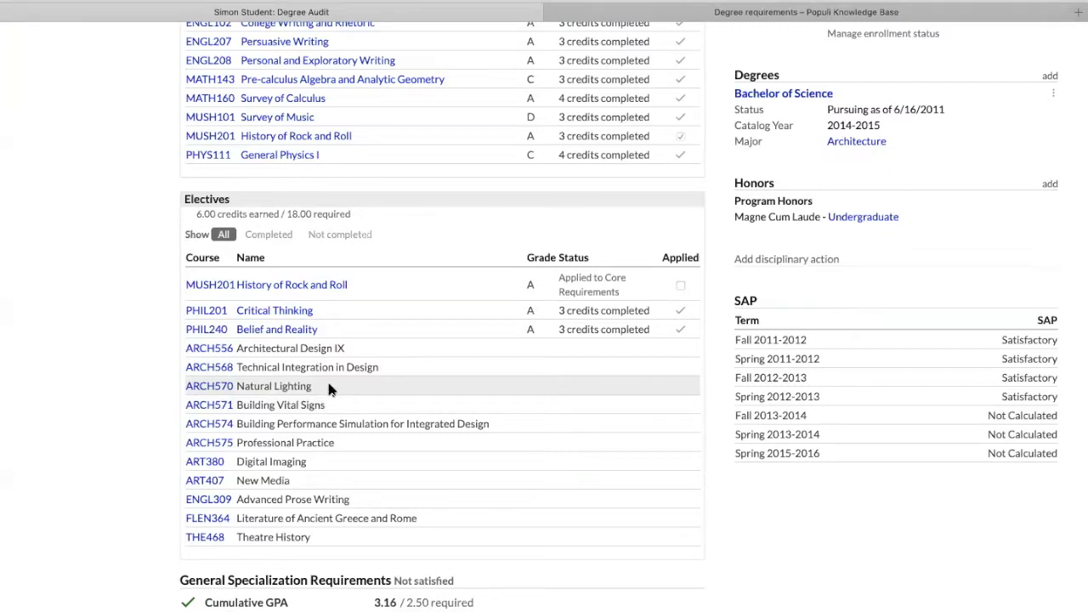
scroll(329, 385, "up", 10)
Open the Electives course group from the academics course group list.
left_click(277, 99)
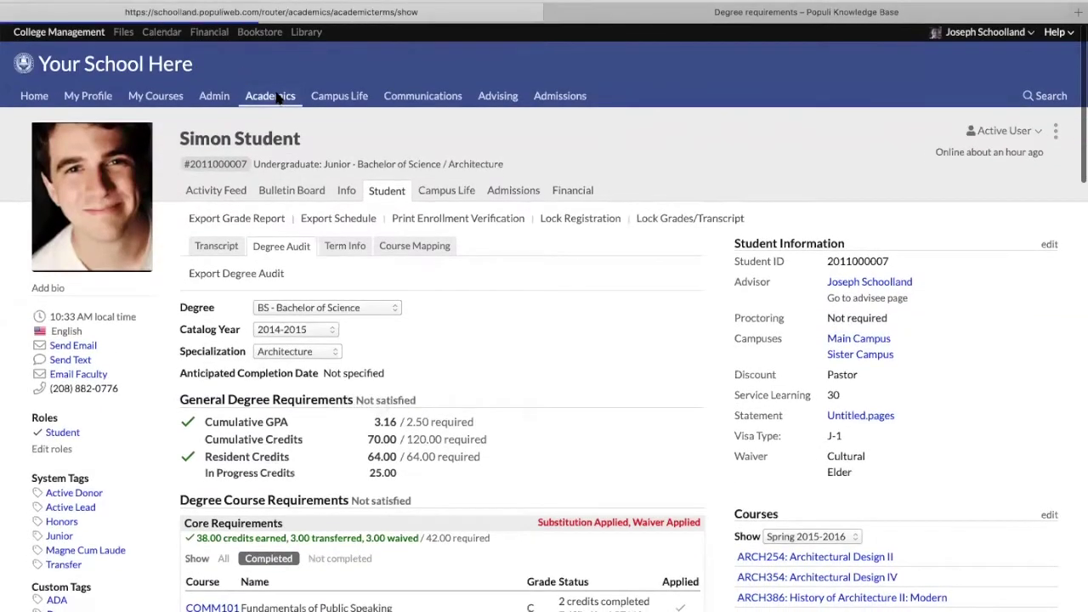
left_click(259, 131)
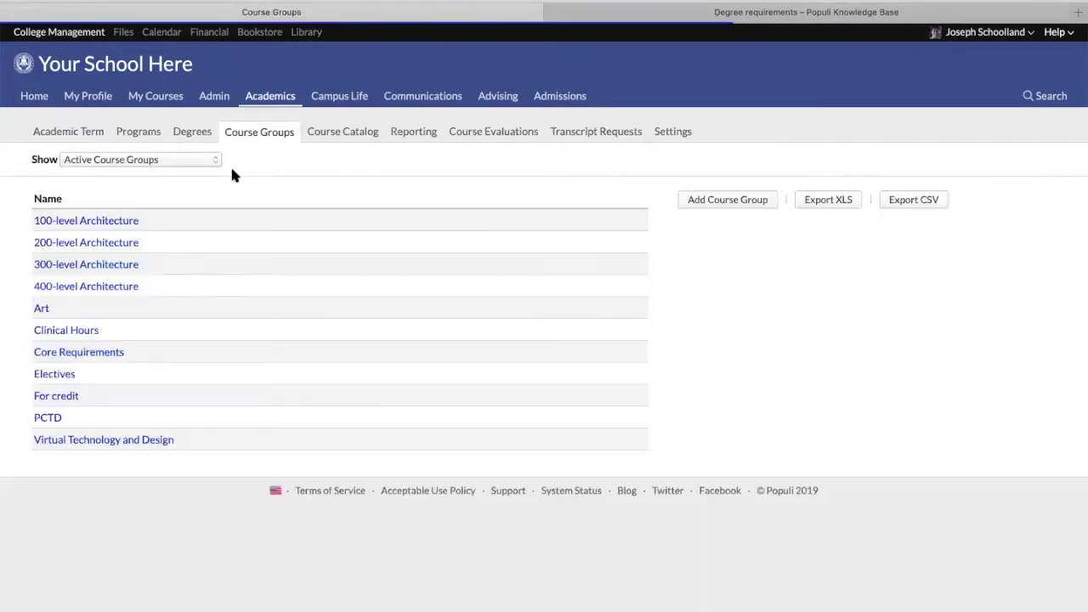
left_click(43, 377)
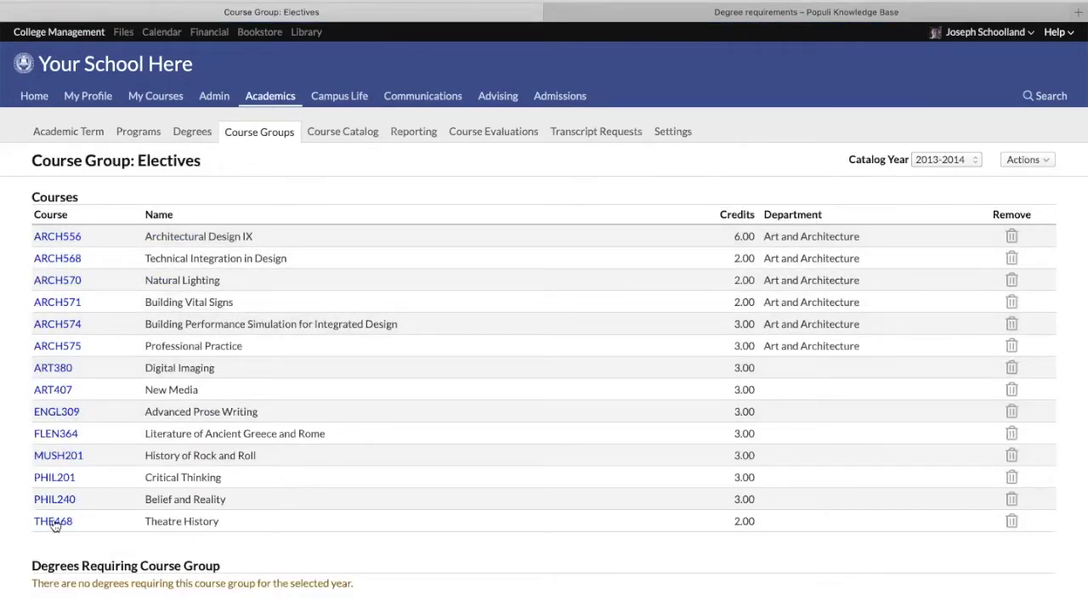
Show the Electives group for catalog year 2004-2005 and review its available and selected courses without saving changes.
left_click(1024, 159)
left_click(942, 162)
left_click(922, 159)
left_click(914, 158)
left_click(918, 276)
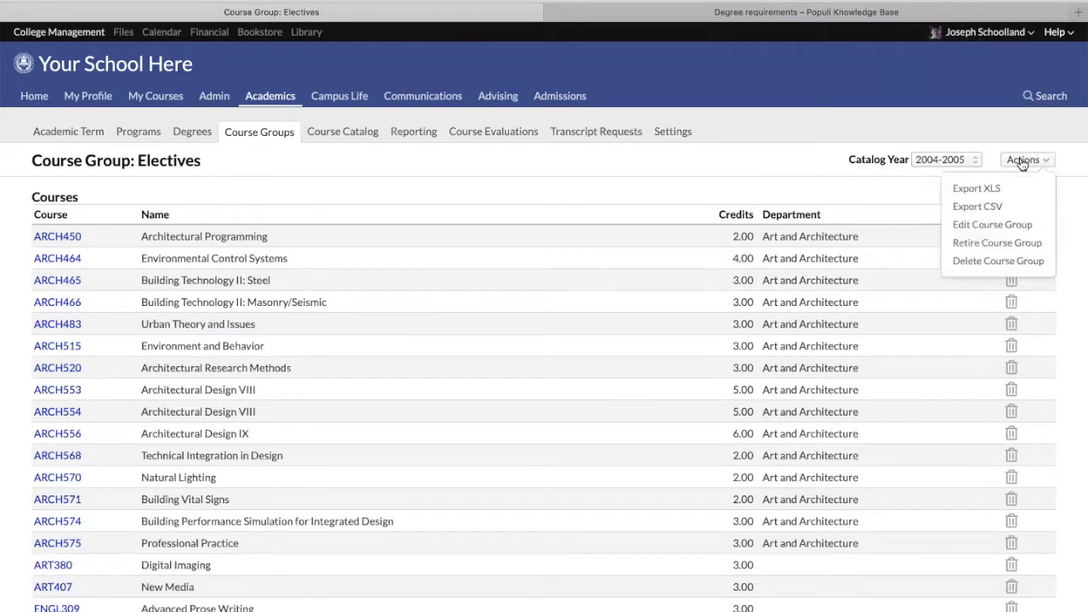
left_click(969, 225)
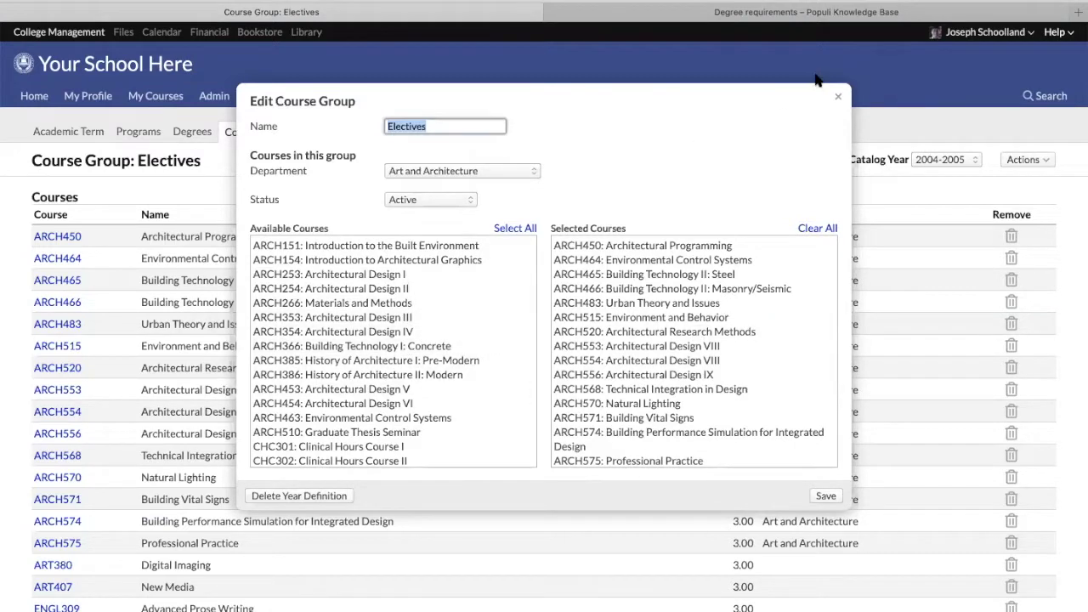
left_click(837, 97)
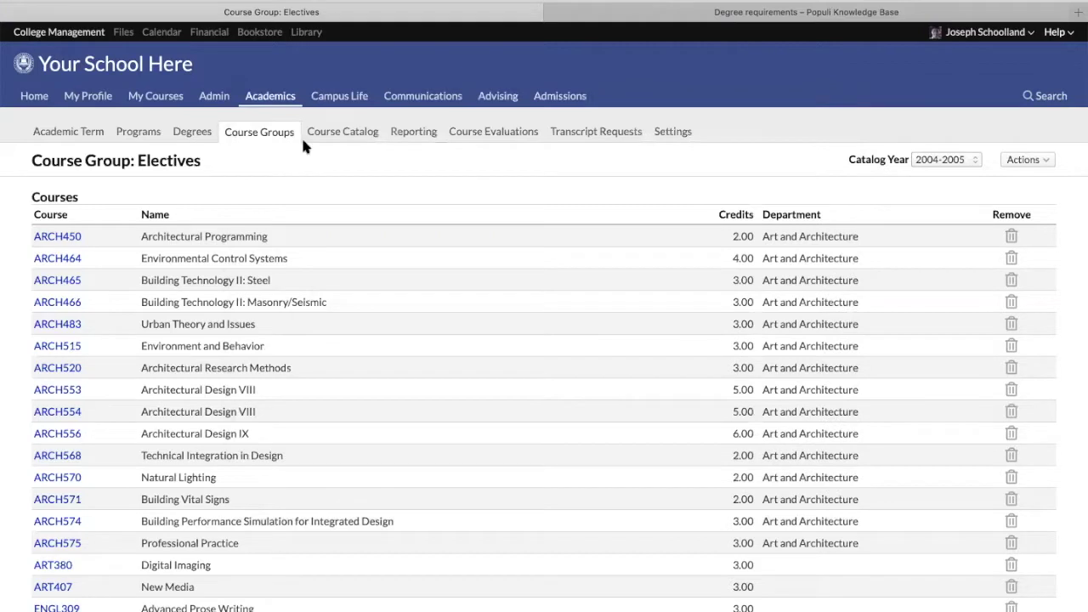
Go back from the Electives course group to the student's record and display the degree audit.
left_click(279, 99)
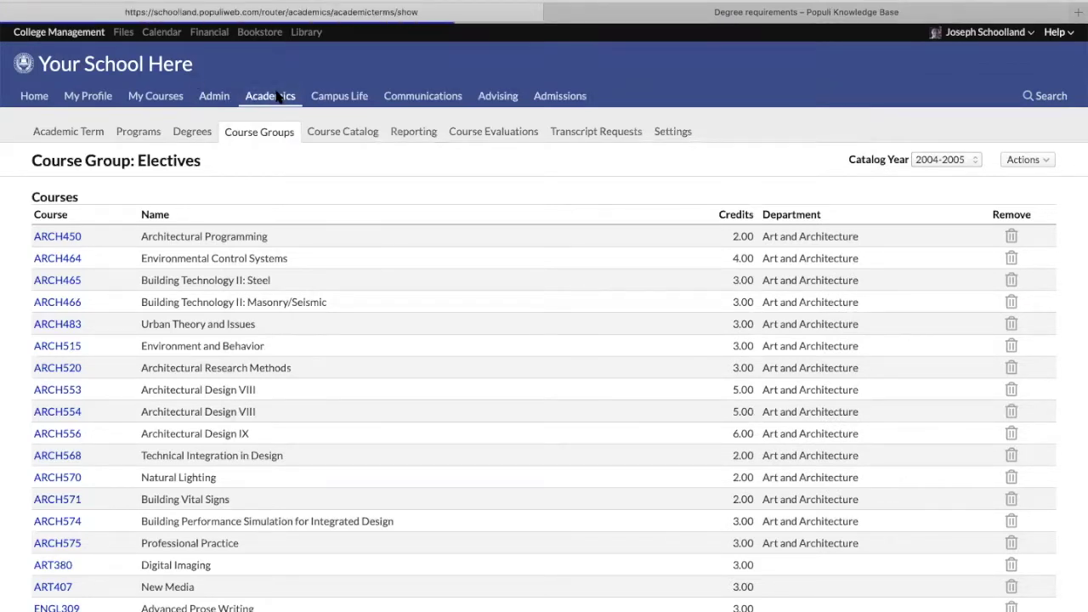
left_click(1051, 97)
left_click(908, 149)
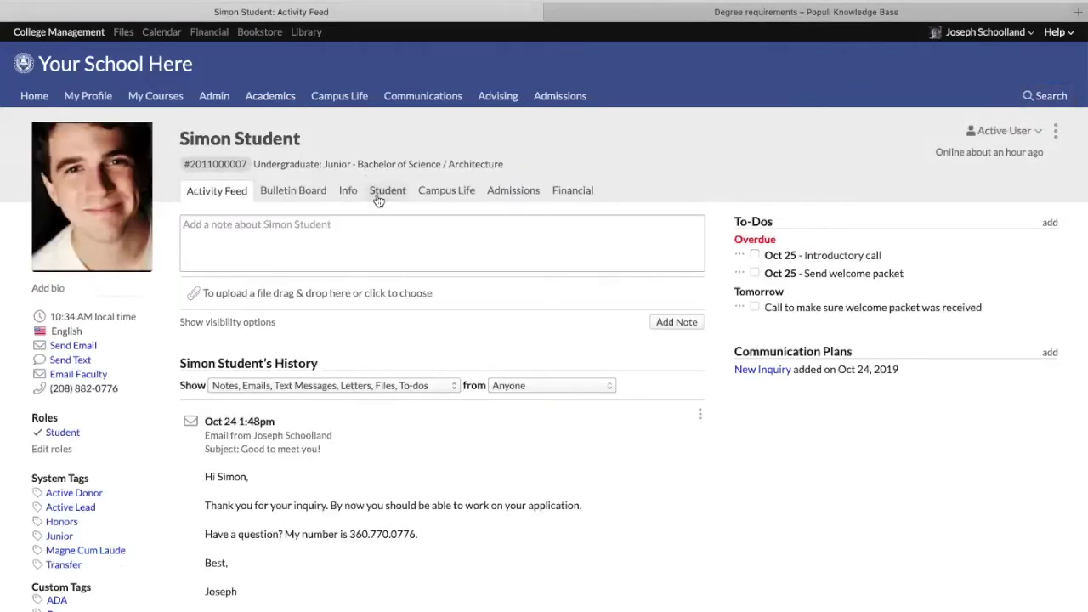
left_click(377, 195)
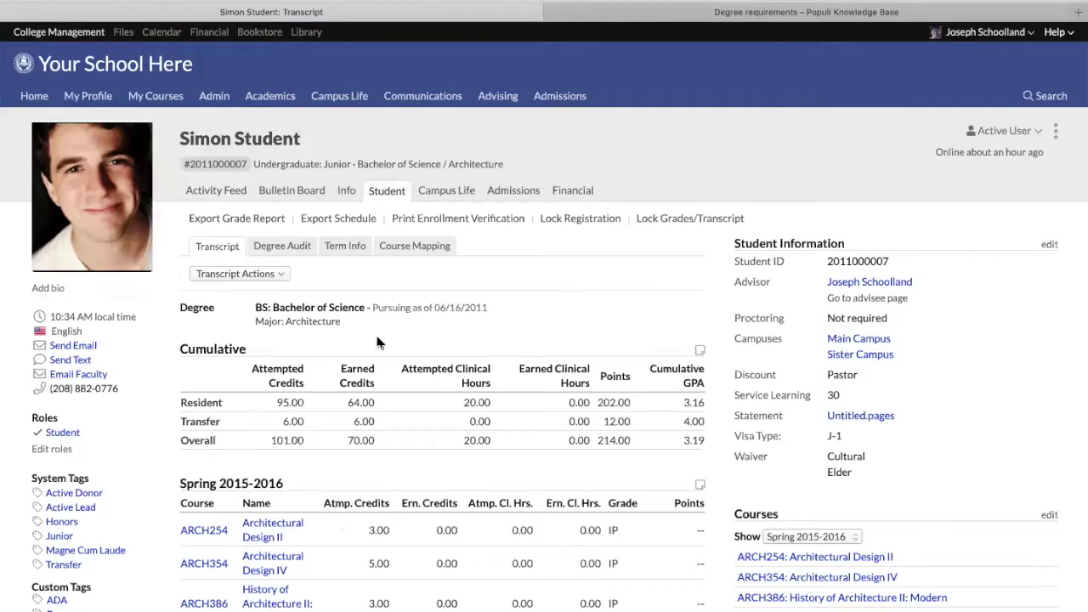
left_click(271, 249)
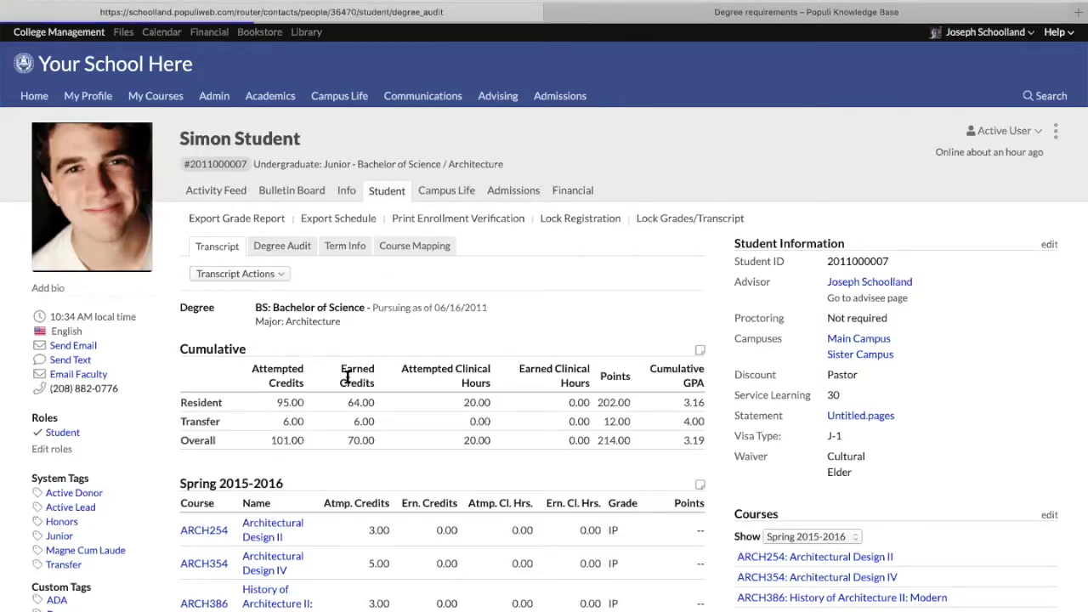
Examine the audit's unused courses, course substitutions, waivers and exclusions.
scroll(348, 375, "down", 10)
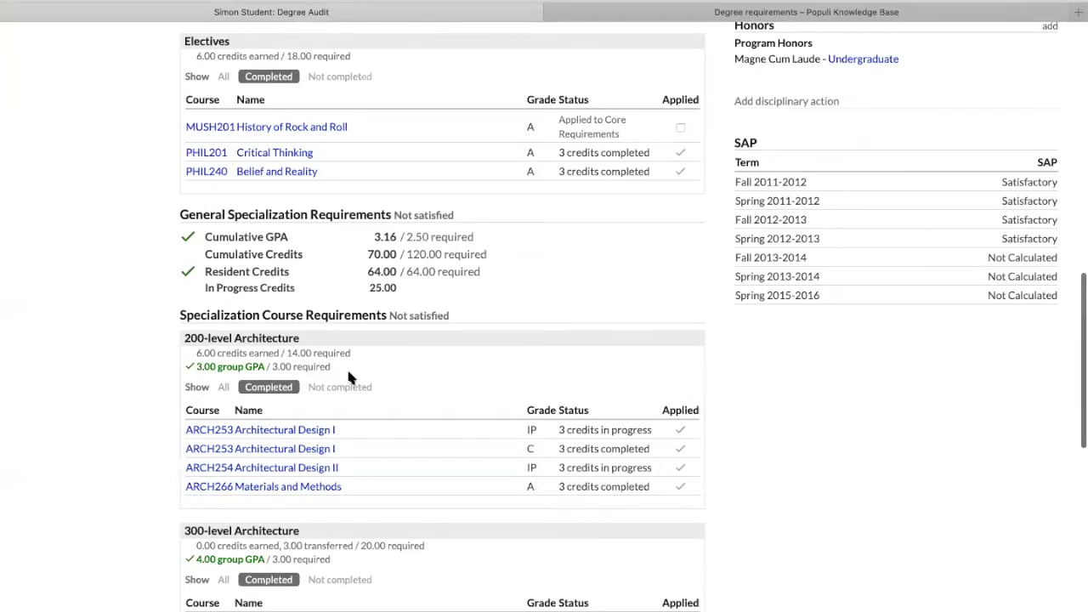
scroll(349, 374, "down", 10)
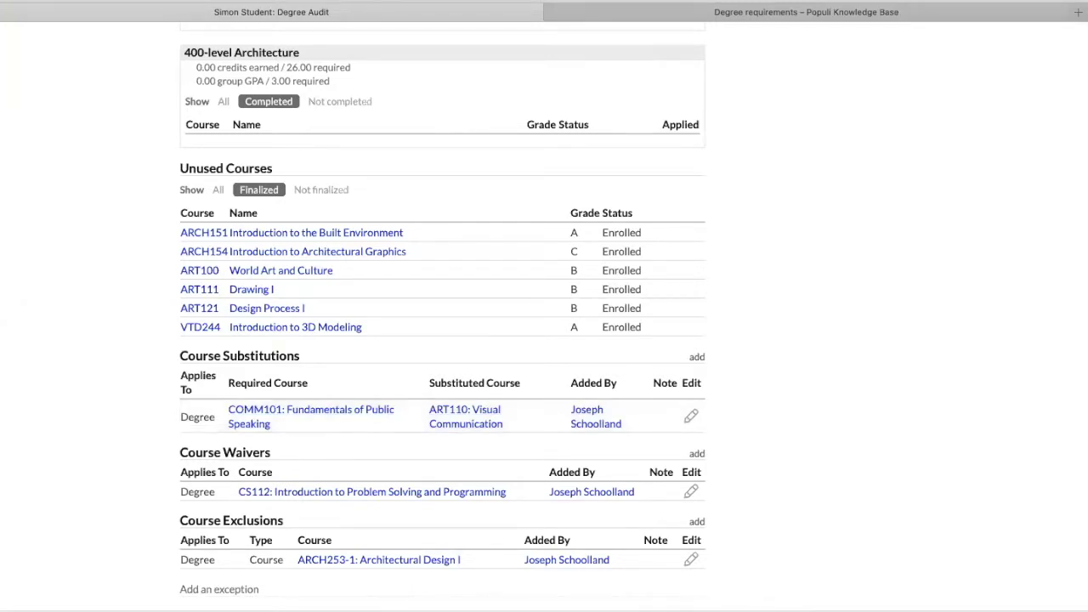
scroll(393, 255, "up", 20)
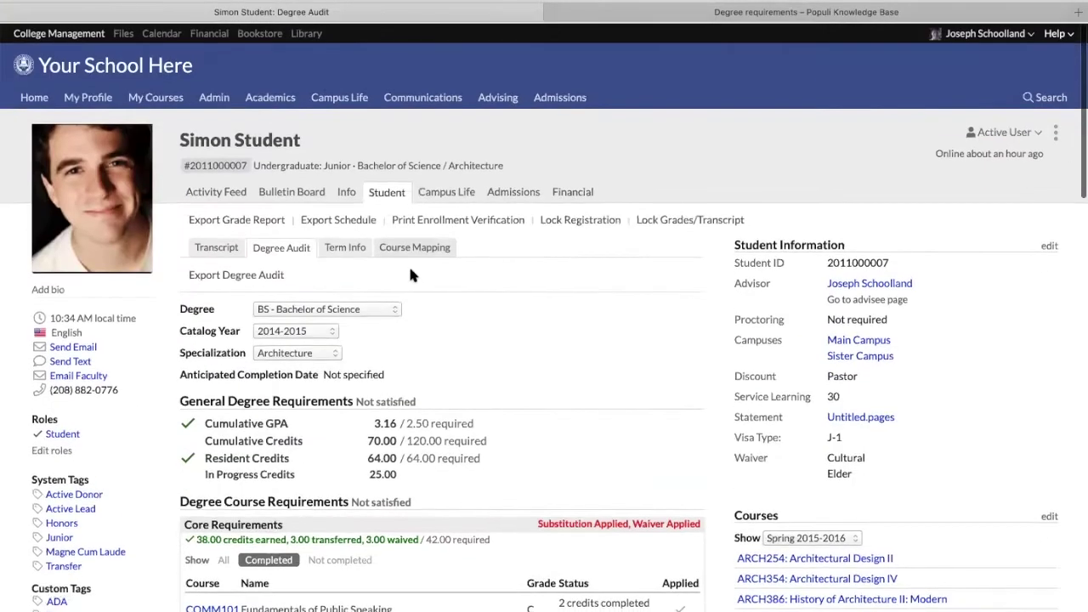
Show the student's transfer credits in the admissions record and highlight the ARCH345: Concrete Design title.
left_click(513, 193)
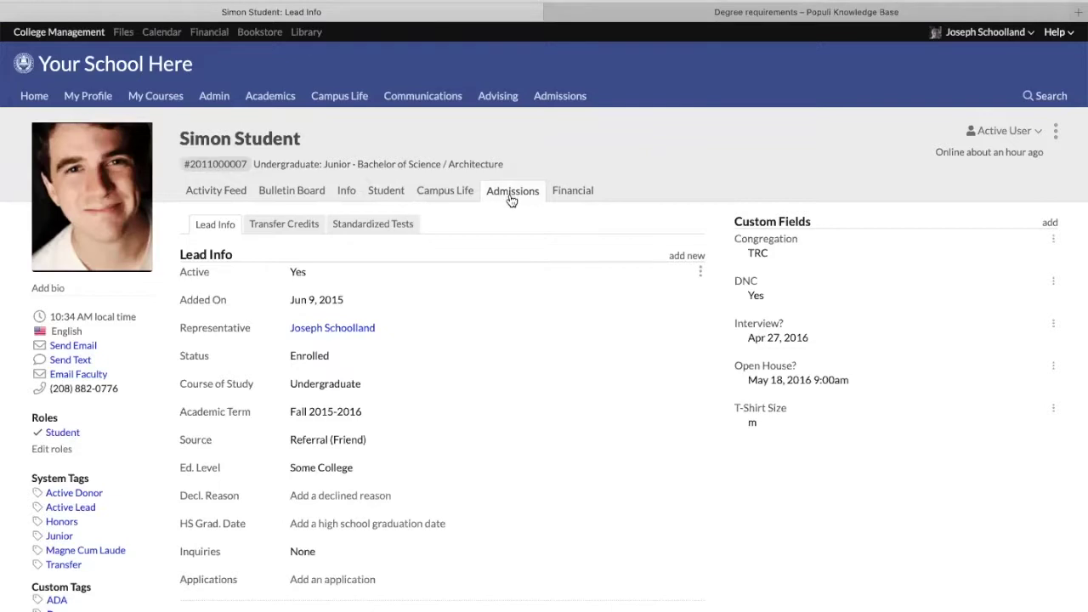
left_click(283, 226)
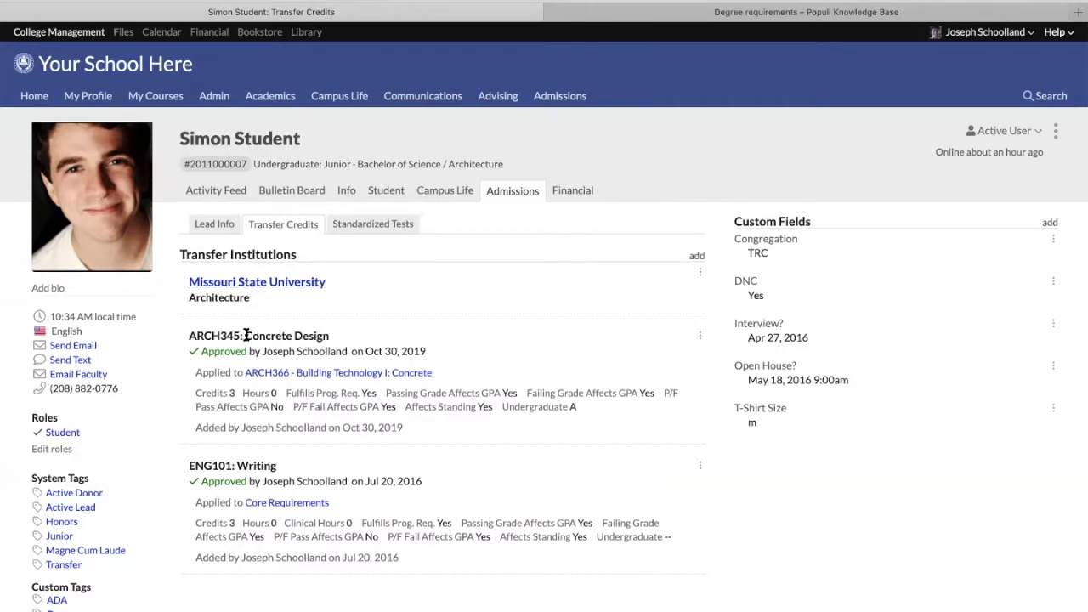
double_click(210, 334)
left_click_drag(210, 334, 298, 337)
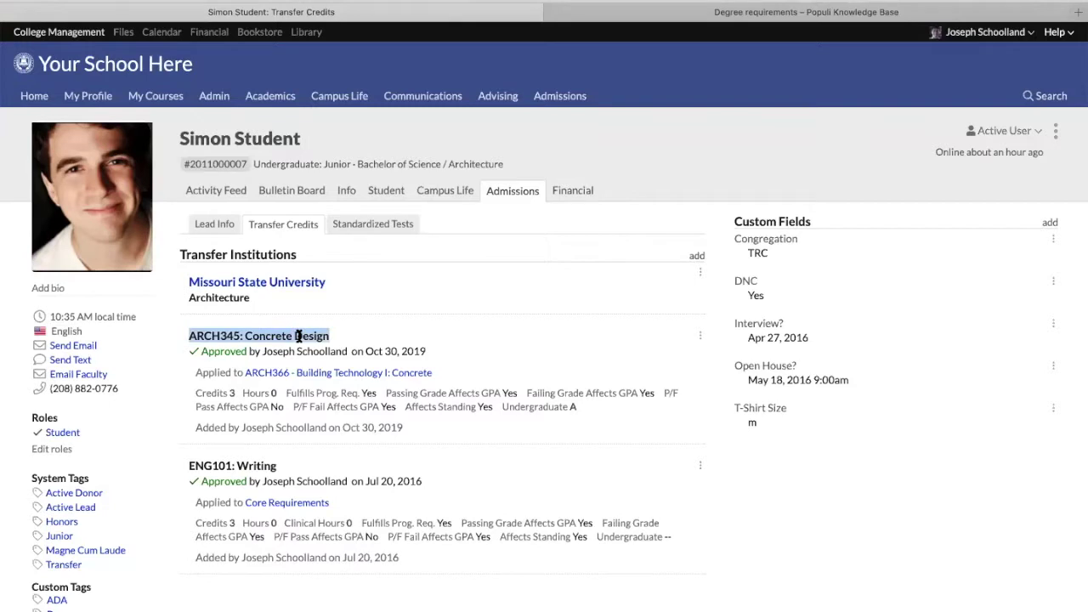
Highlight the approval and the ARCH366 - Building Technology I: Concrete application of the ARCH345 transfer credit.
double_click(234, 351)
left_click_drag(197, 373, 442, 375)
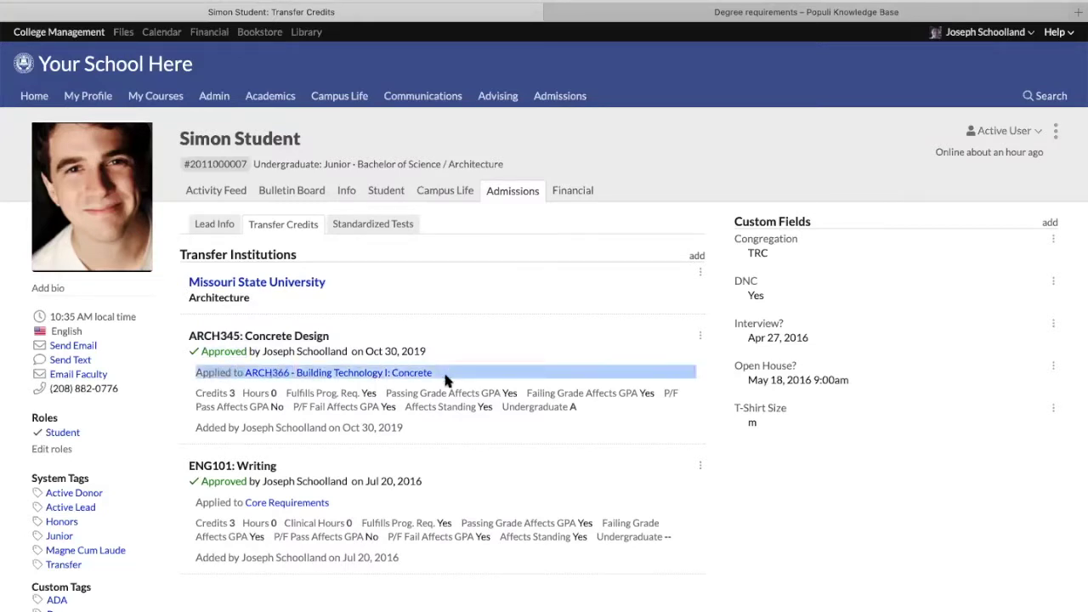
double_click(223, 372)
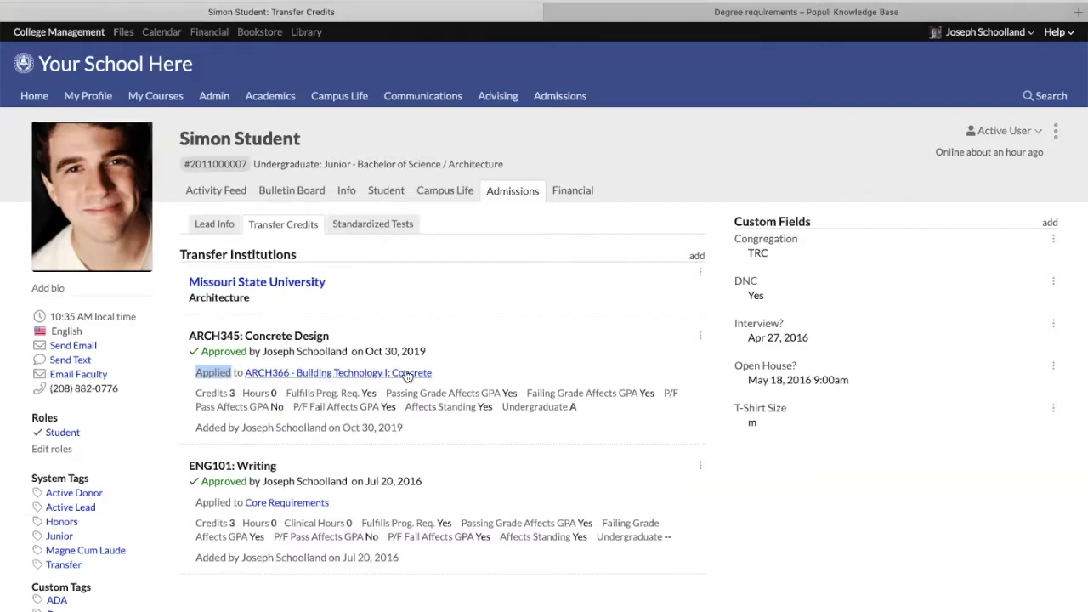
left_click(227, 365)
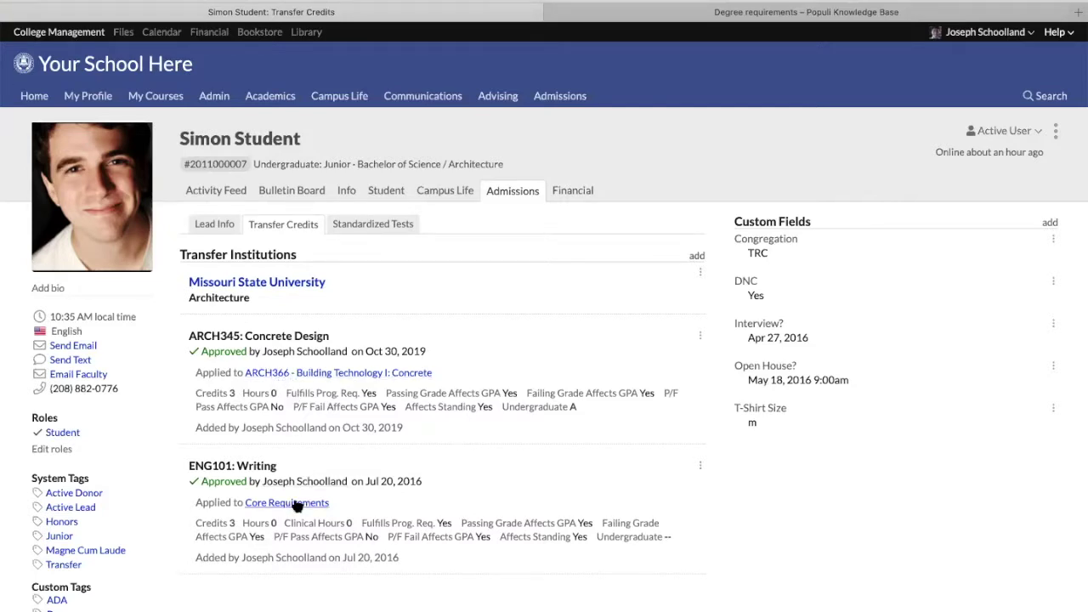
Highlight the ENG101: Writing transfer credit and its application to Core Requirements.
double_click(204, 464)
triple_click(244, 461)
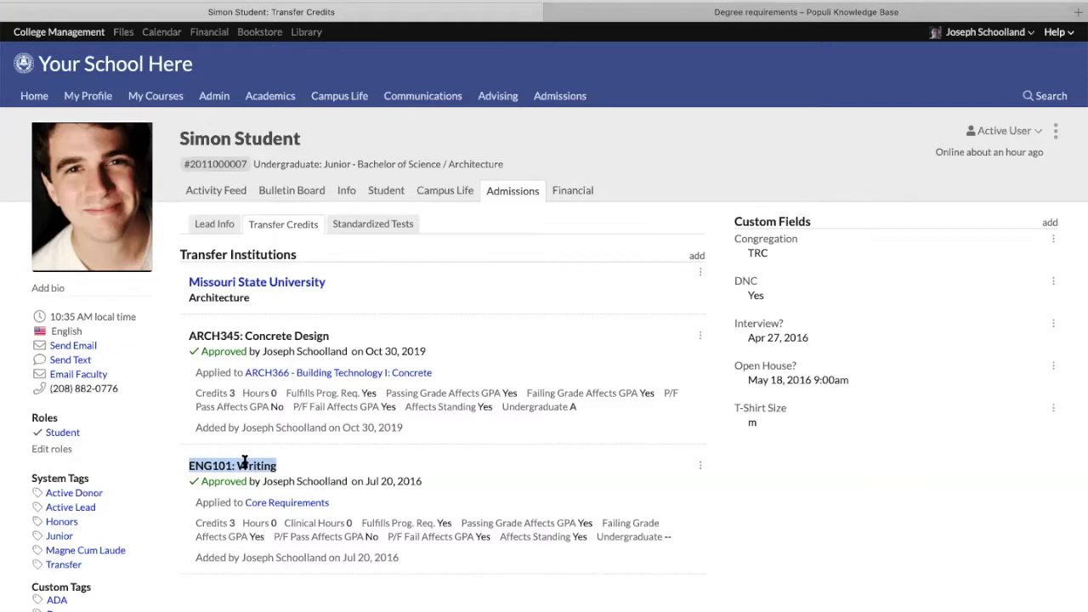
double_click(212, 502)
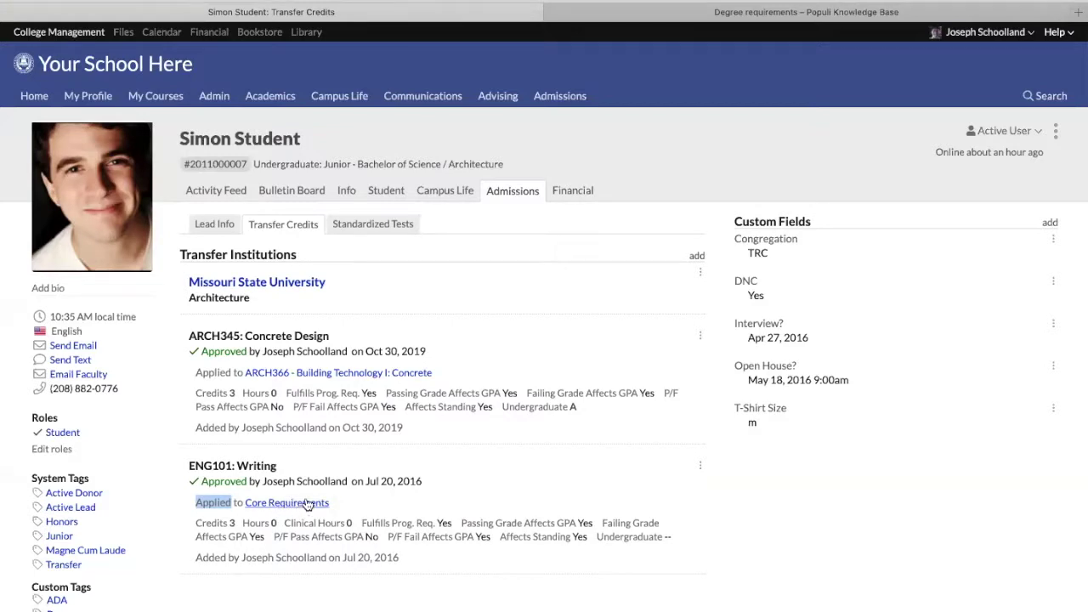
Display the student's degree audit and examine how the transferred courses count toward Core Requirements and 300-level Architecture.
left_click(383, 191)
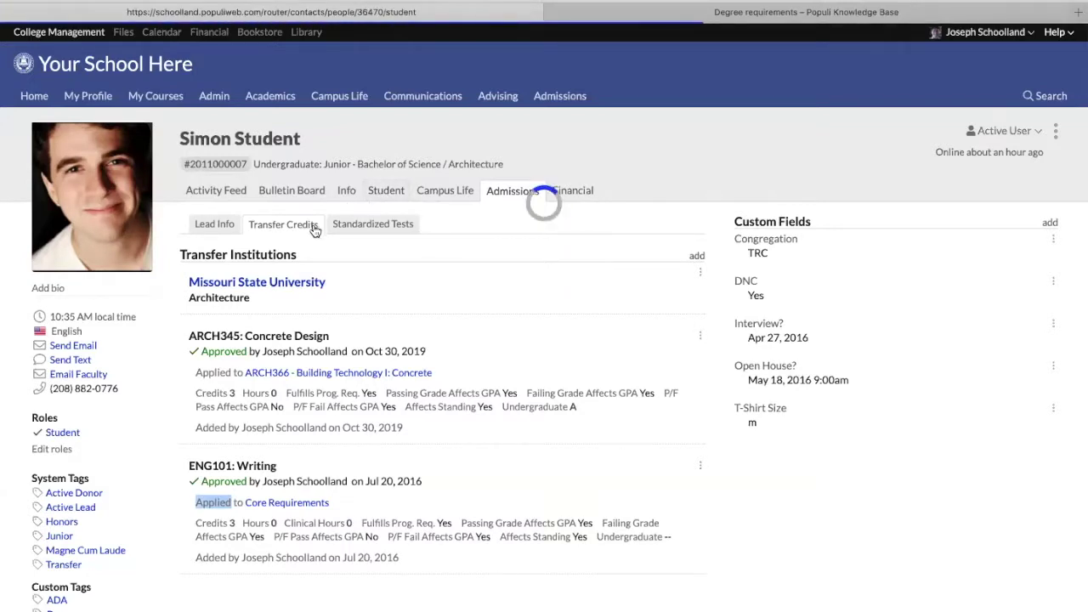
left_click(271, 248)
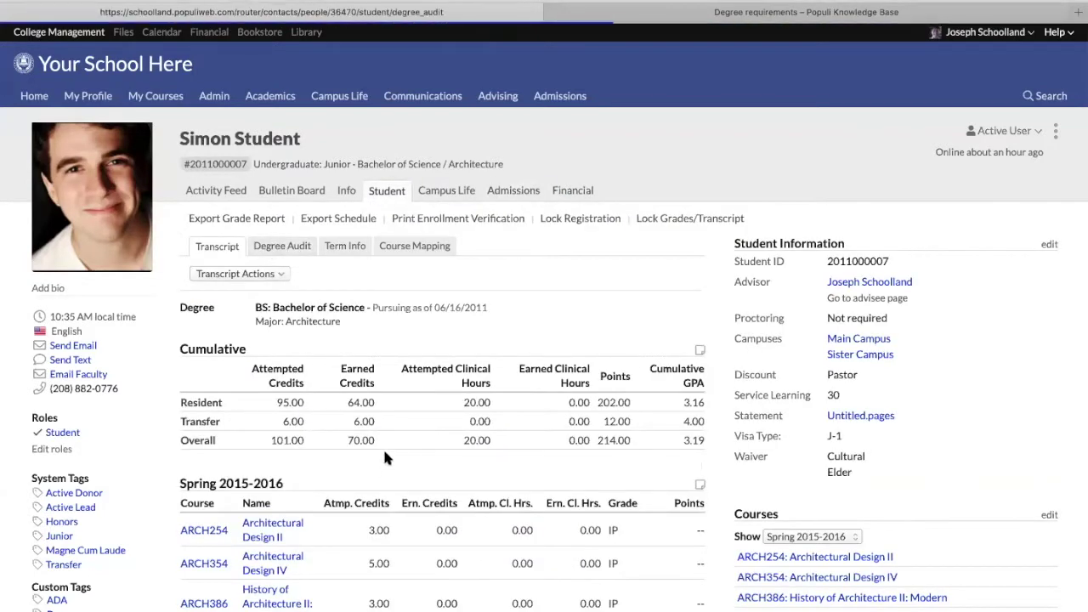
scroll(387, 450, "down", 5)
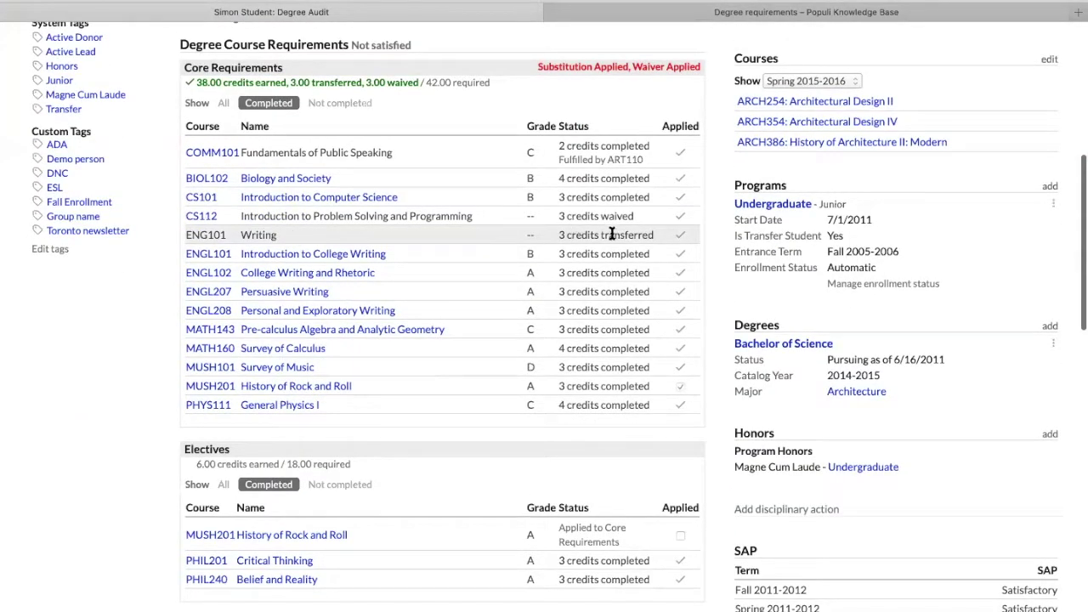
scroll(396, 331, "down", 10)
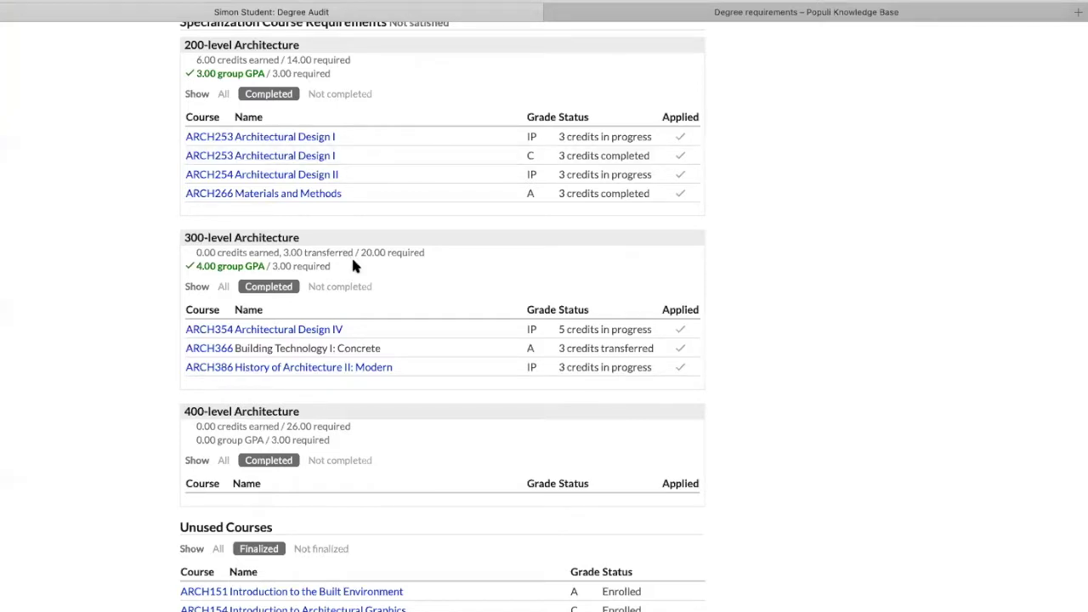
scroll(383, 211, "up", 15)
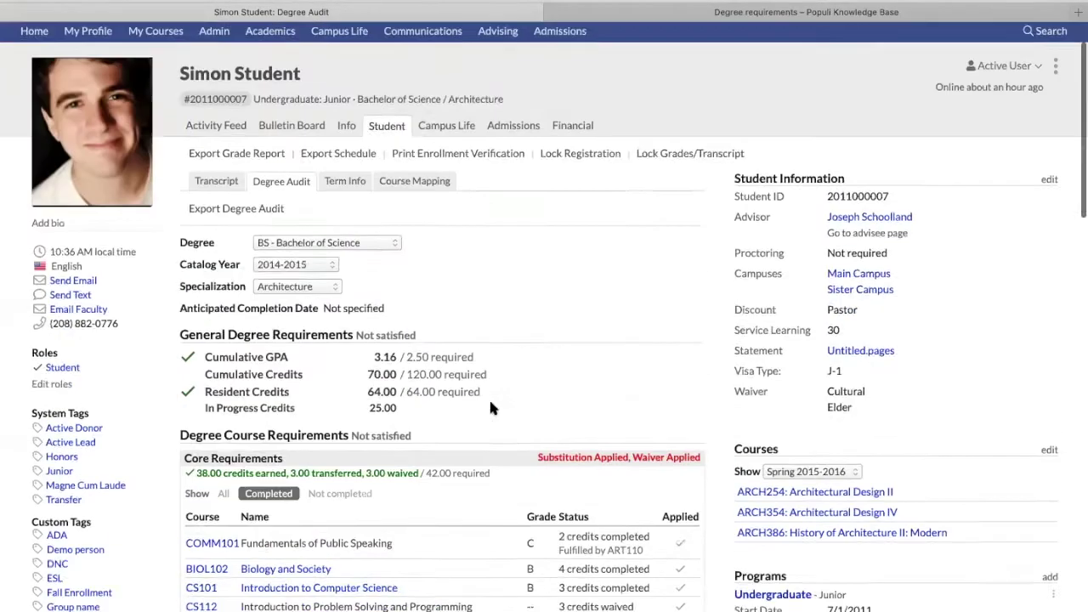
scroll(605, 308, "down", 10)
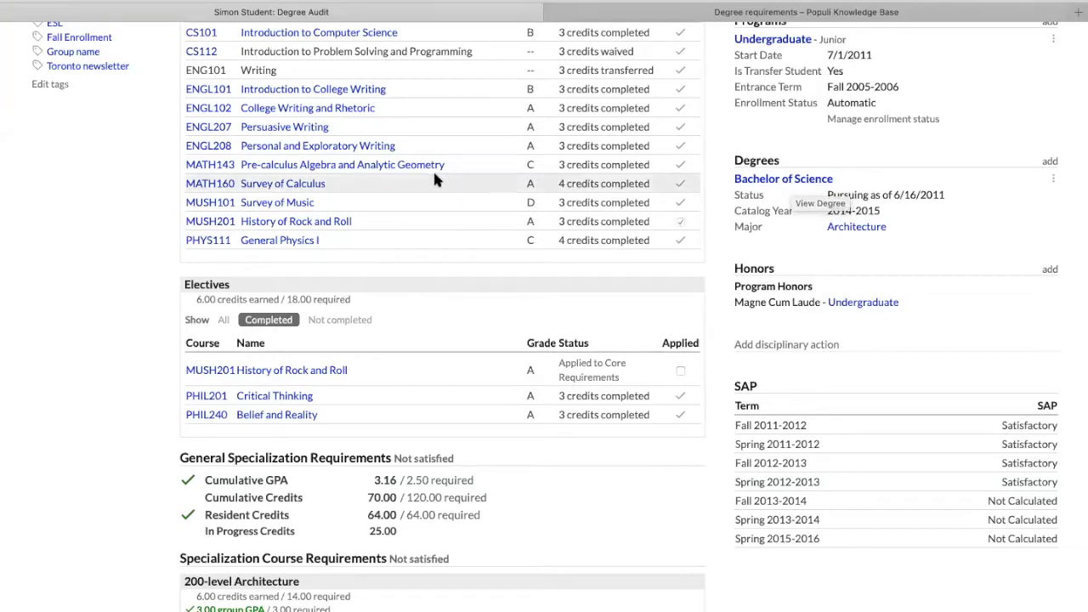
scroll(433, 170, "up", 10)
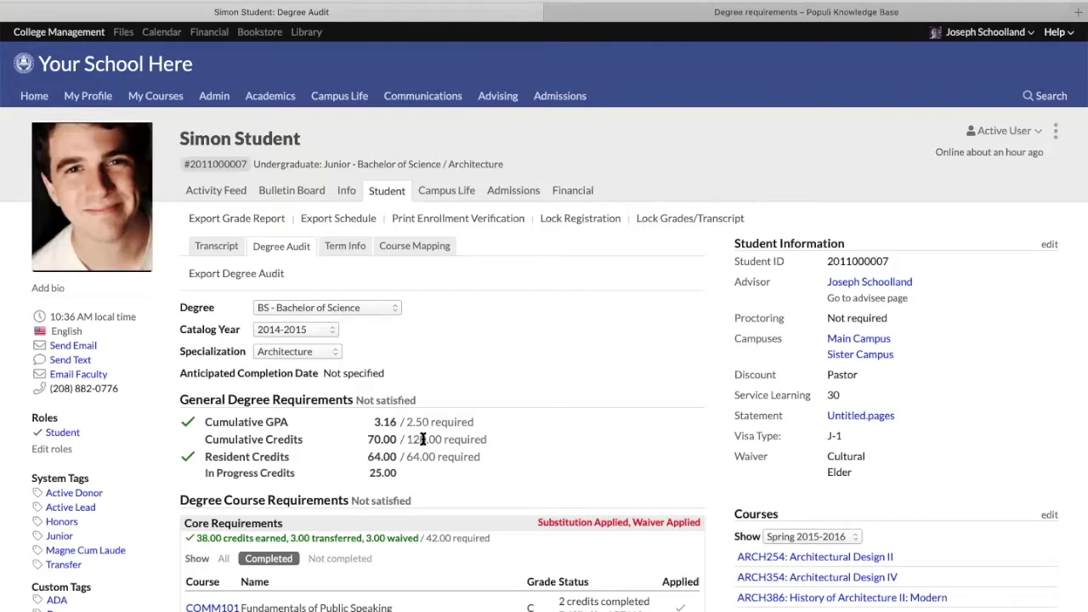
Show all courses in the degree audit's Core Requirements group and compare them with the Electives group.
scroll(398, 436, "down", 5)
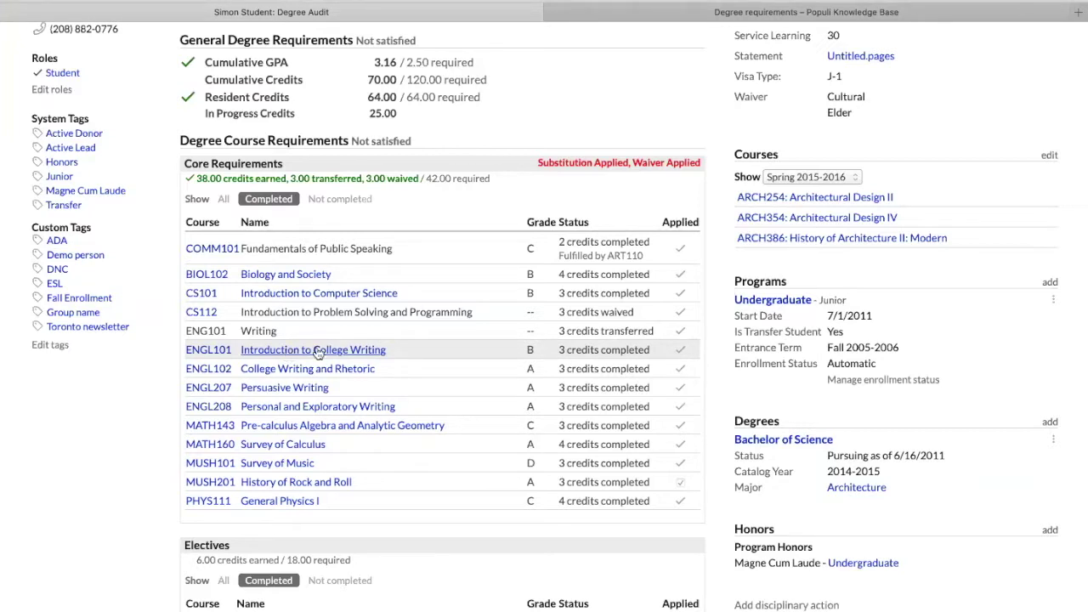
scroll(472, 340, "down", 10)
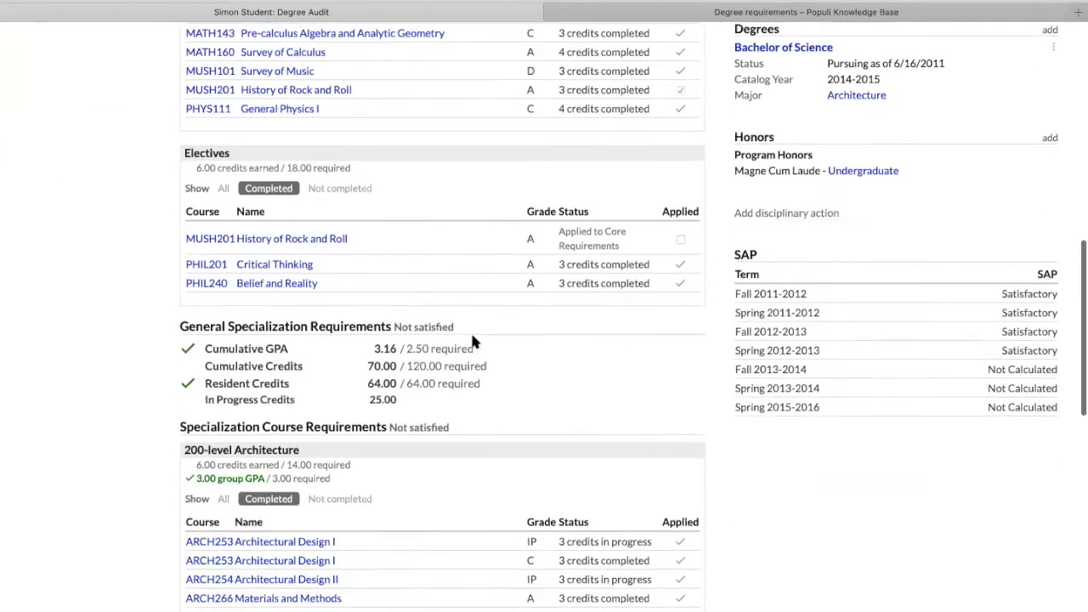
scroll(472, 340, "up", 6)
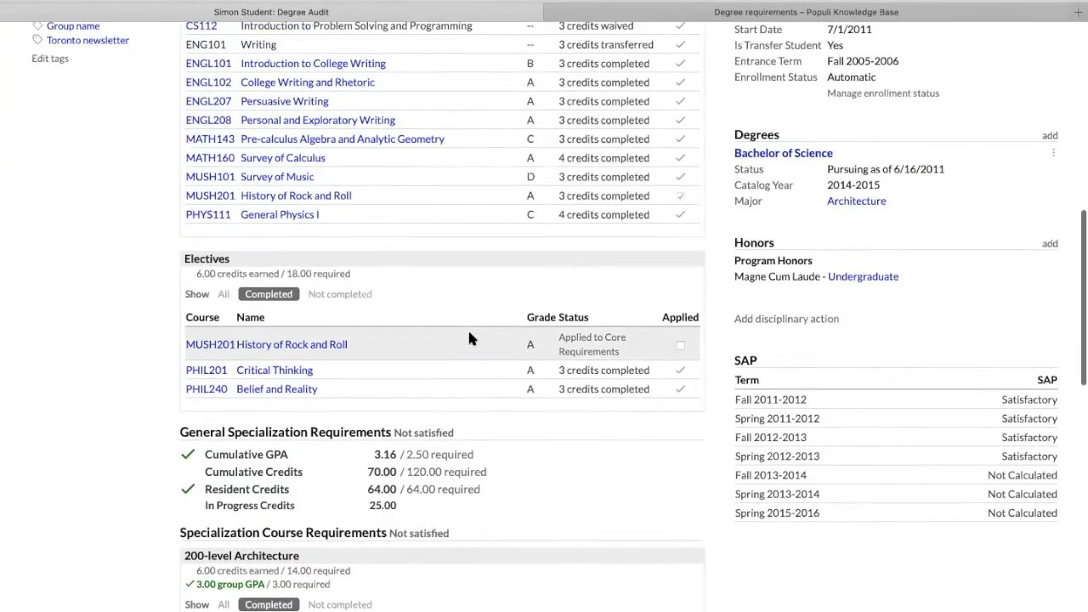
scroll(468, 339, "up", 4)
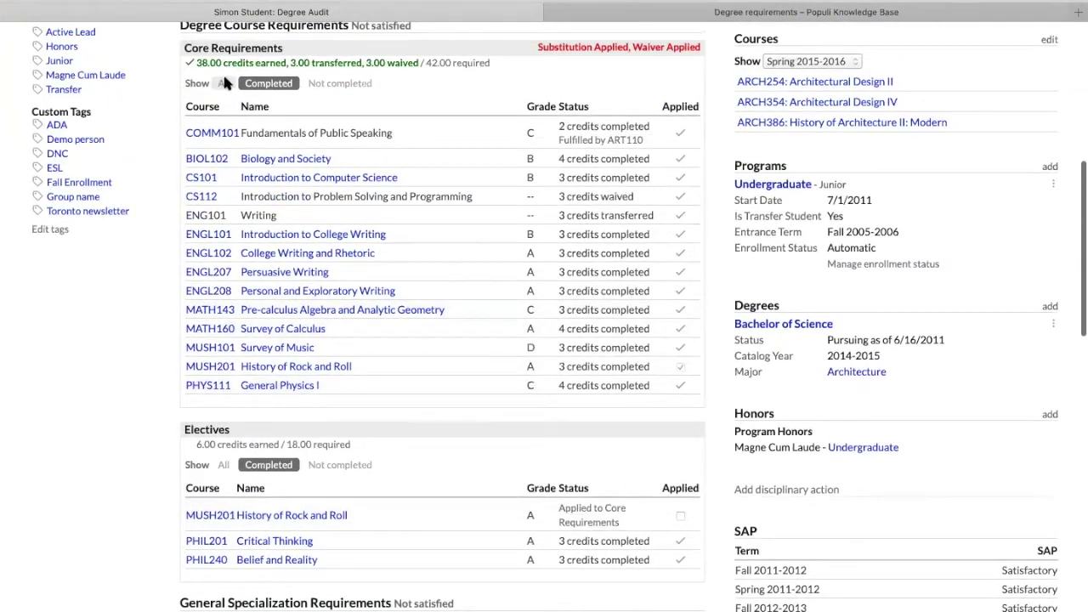
left_click(222, 83)
scroll(408, 284, "down", 1)
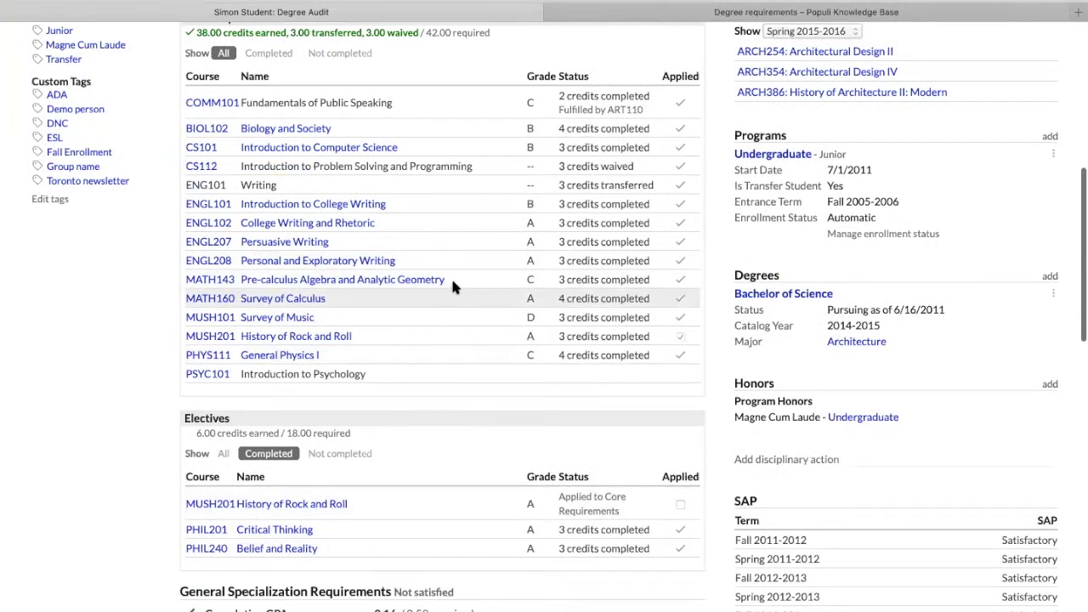
scroll(448, 281, "up", 1)
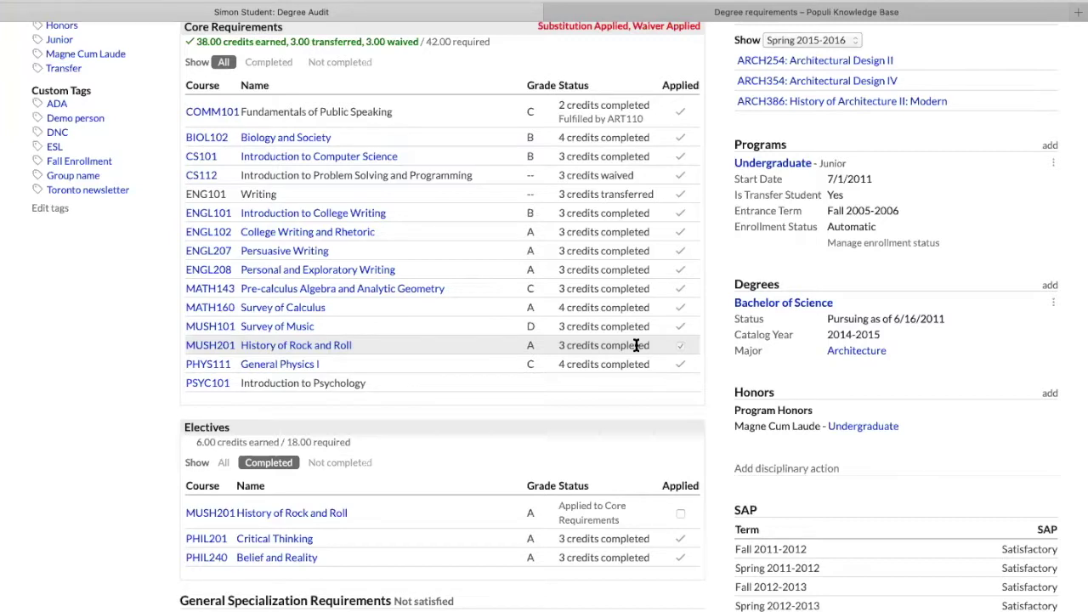
Switch MUSH201 History of Rock and Roll between Electives and Core Requirements twice, ending with it applied to Core Requirements.
left_click(680, 345)
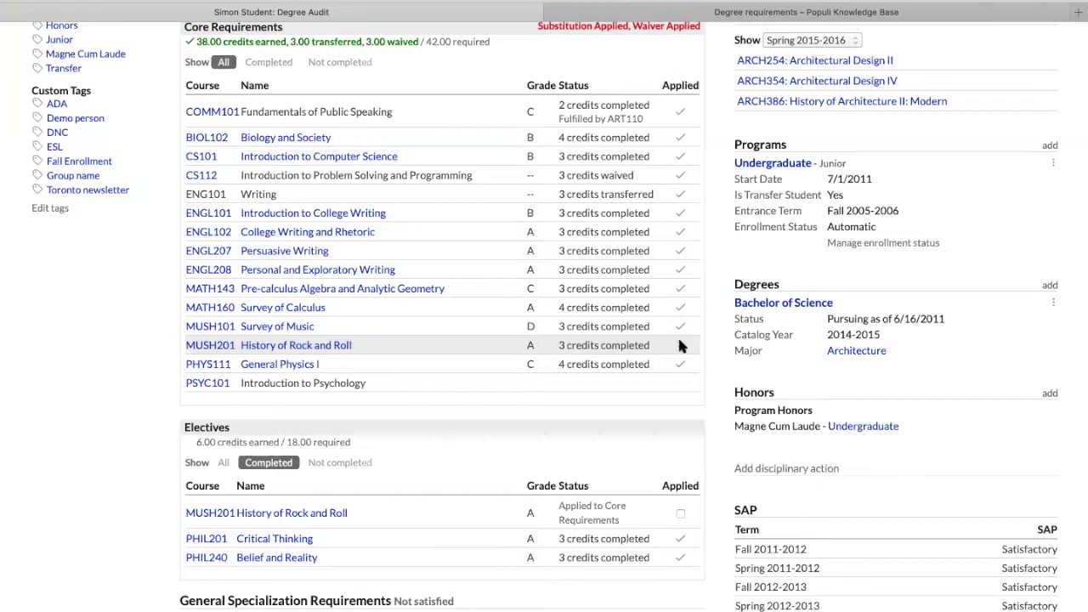
left_click(680, 515)
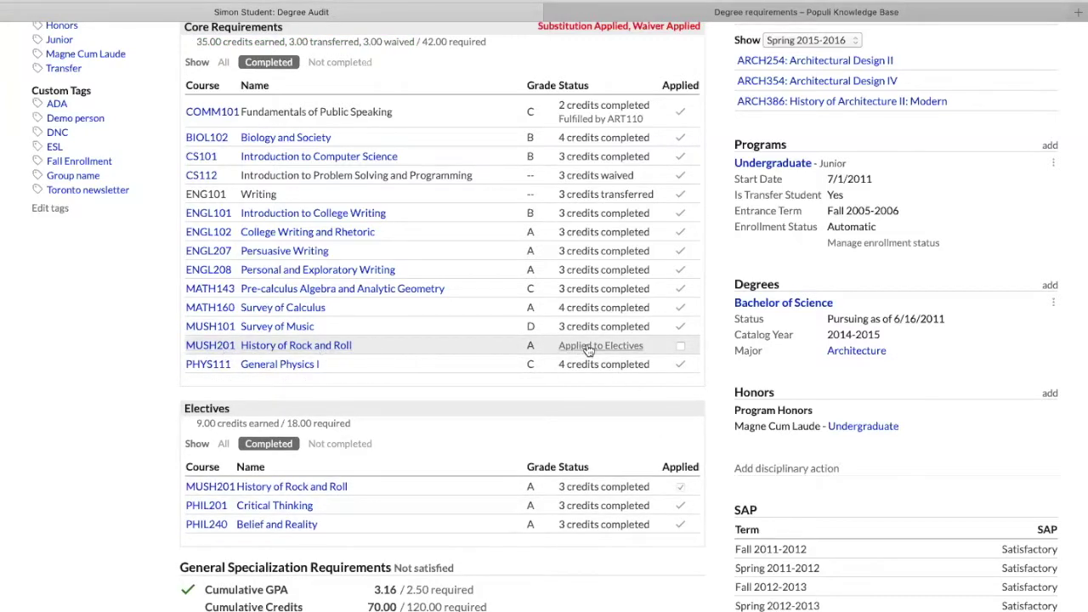
left_click(680, 345)
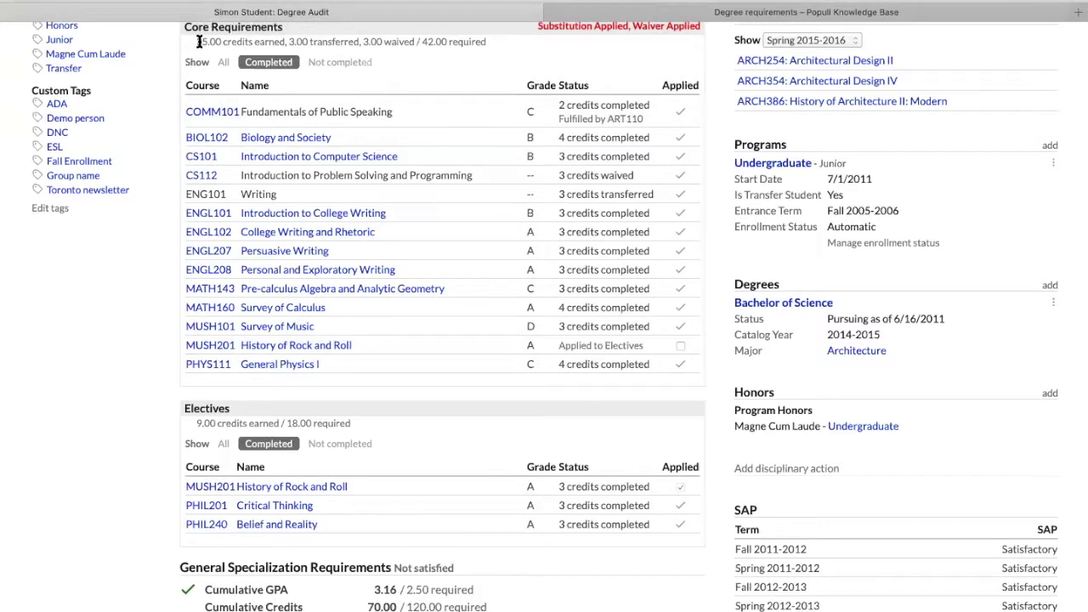
left_click(680, 344)
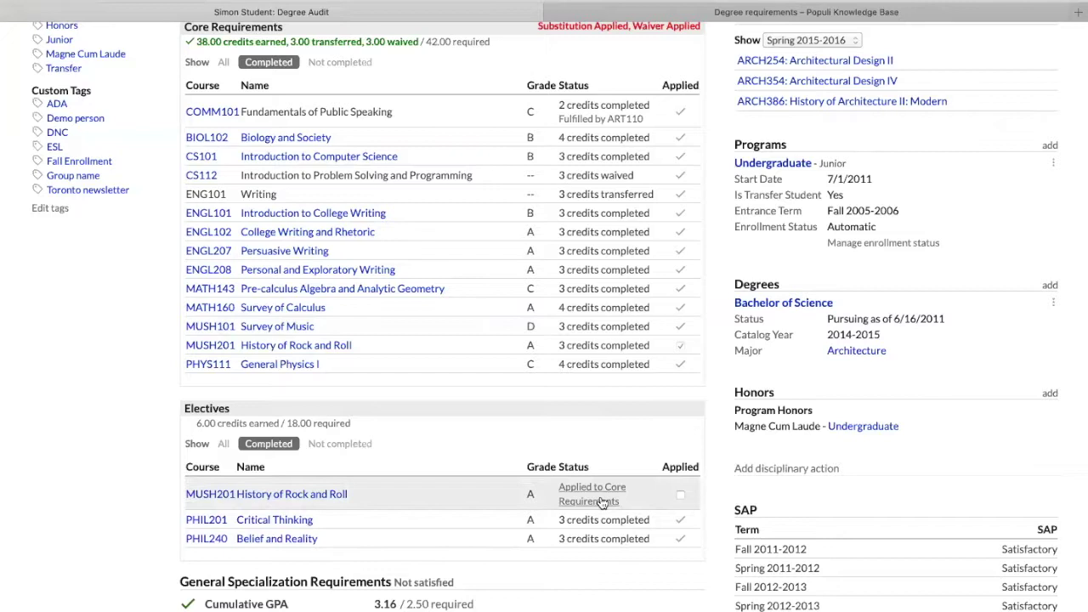
left_click(680, 497)
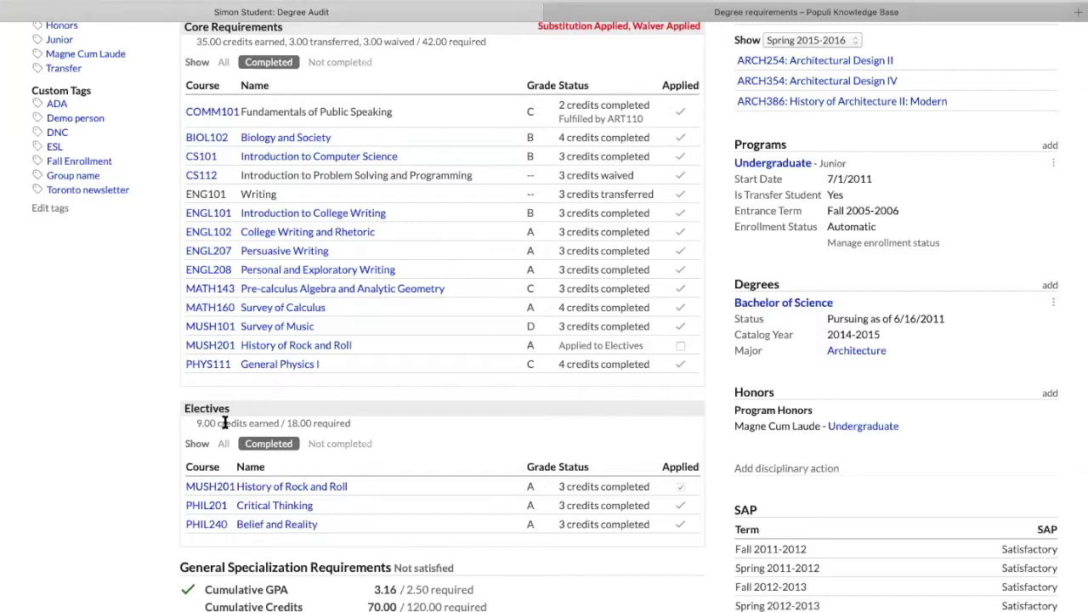
left_click(679, 346)
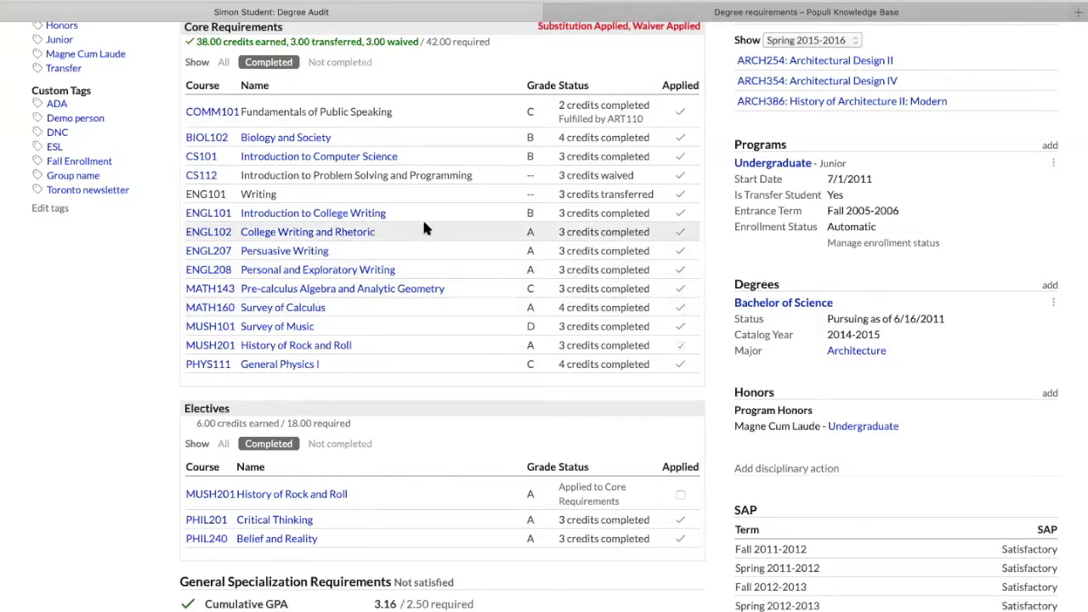
Open the Bachelor of Science degree under Academics and review its requirements, course groups and specializations.
scroll(425, 225, "up", 1)
scroll(425, 219, "up", 10)
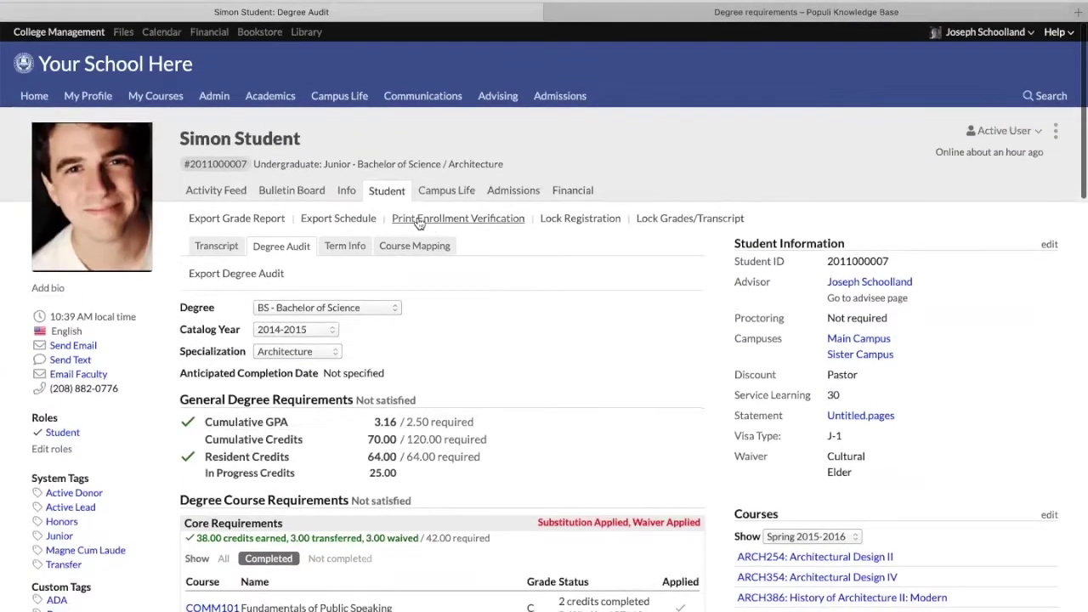
left_click(276, 97)
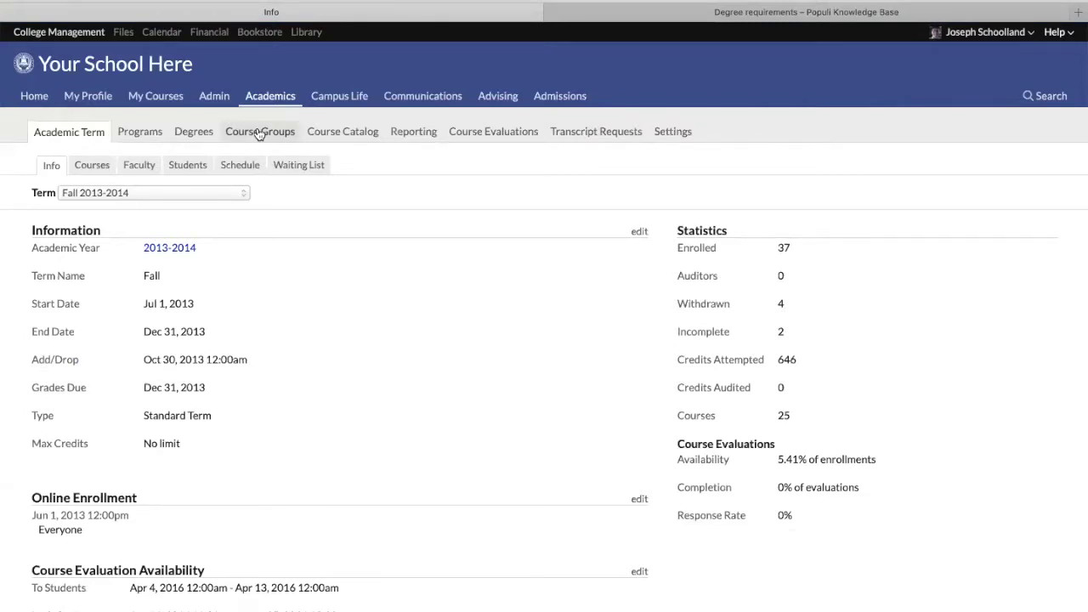
left_click(200, 133)
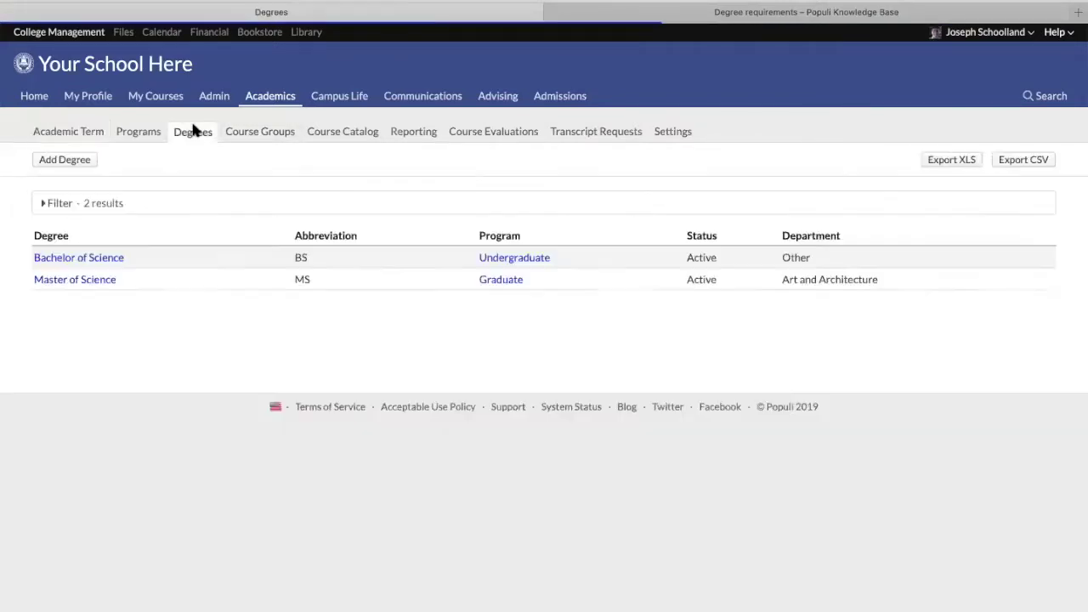
left_click(100, 258)
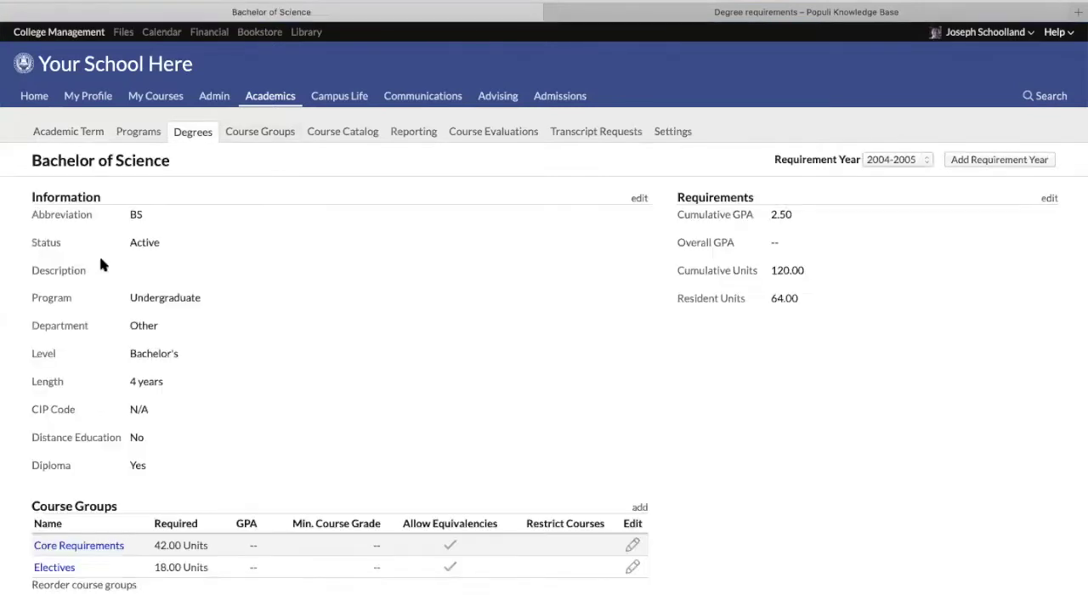
scroll(141, 472, "down", 3)
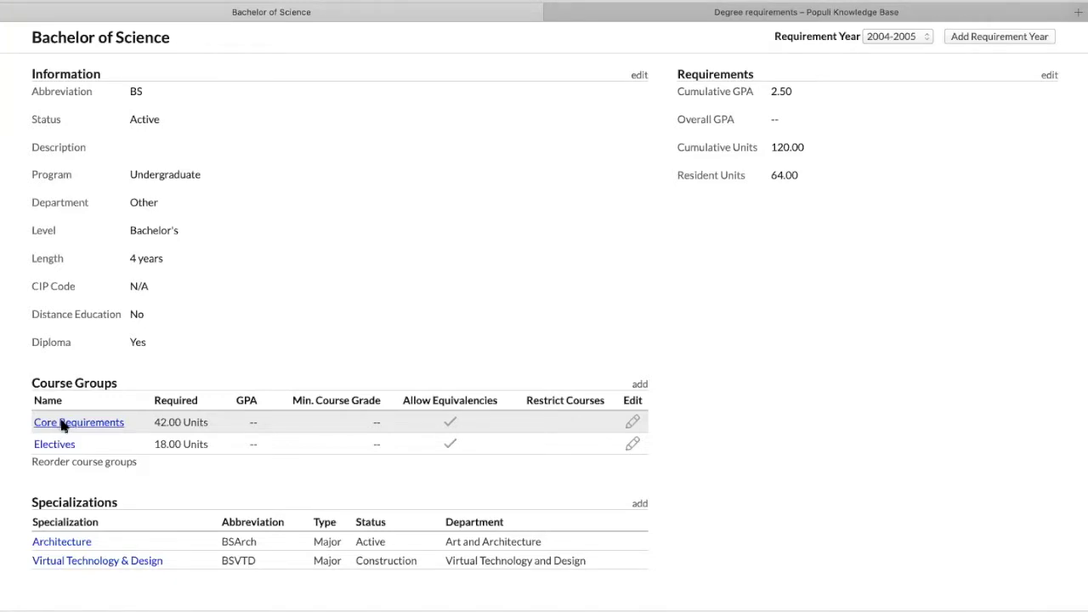
Open the Core Requirements course group and view its courses for catalog year 2013-2014.
scroll(246, 349, "up", 3)
left_click(265, 134)
left_click(79, 355)
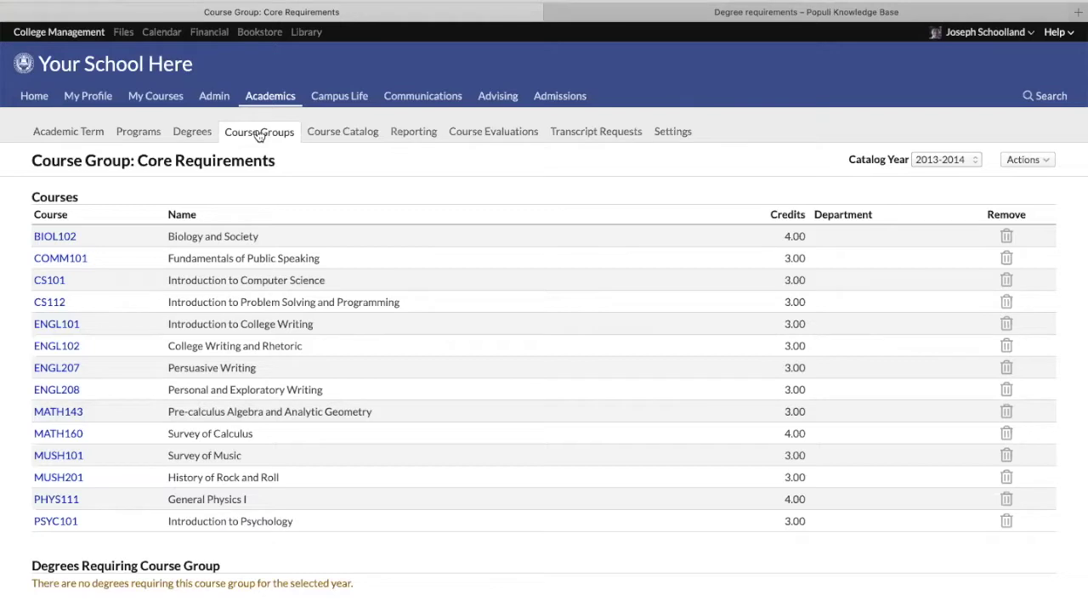
Return to the student's record, show the transfer credits under admissions, and highlight the ARCH345: Concrete Design title.
left_click(1048, 96)
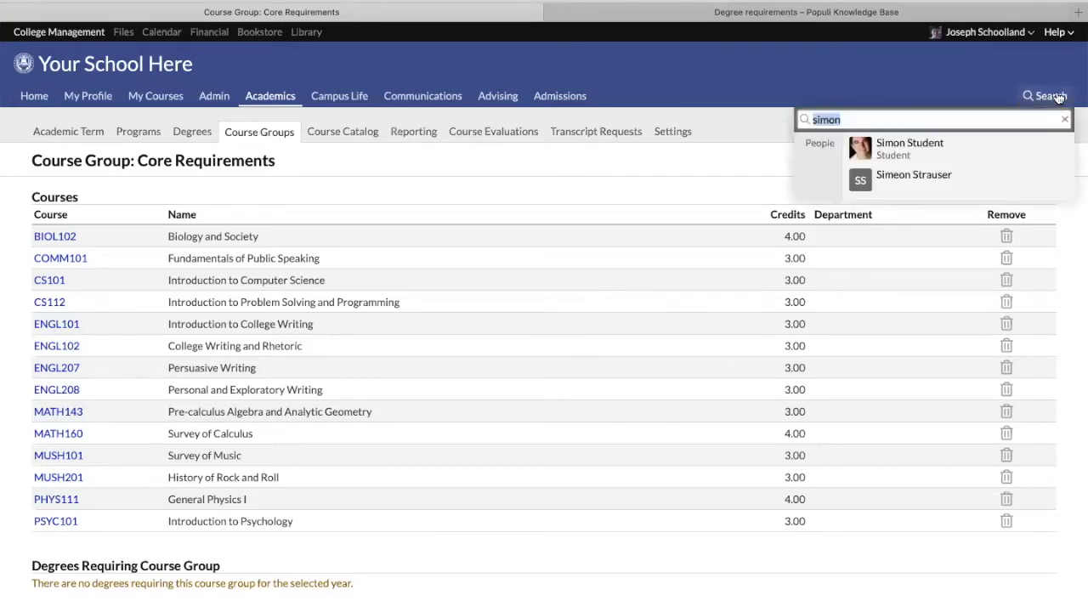
key("Down")
key("Return")
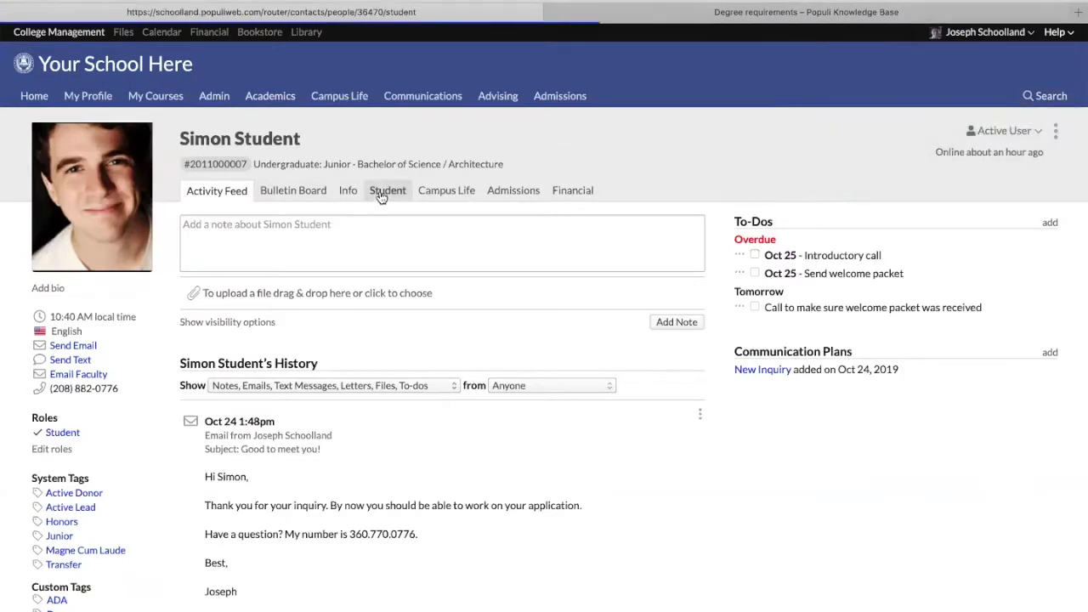
left_click(512, 190)
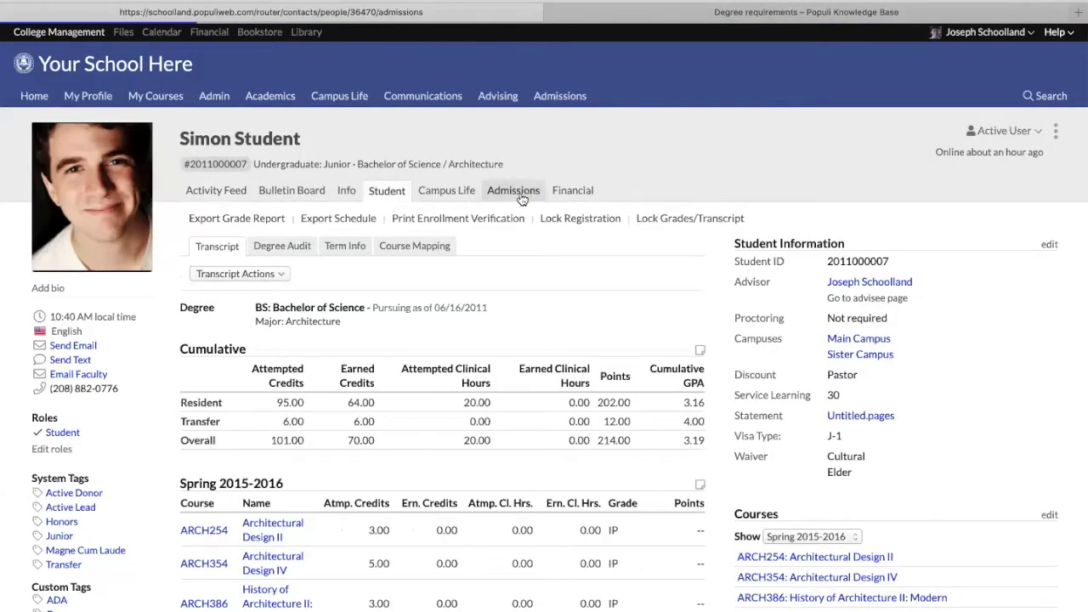
left_click(307, 228)
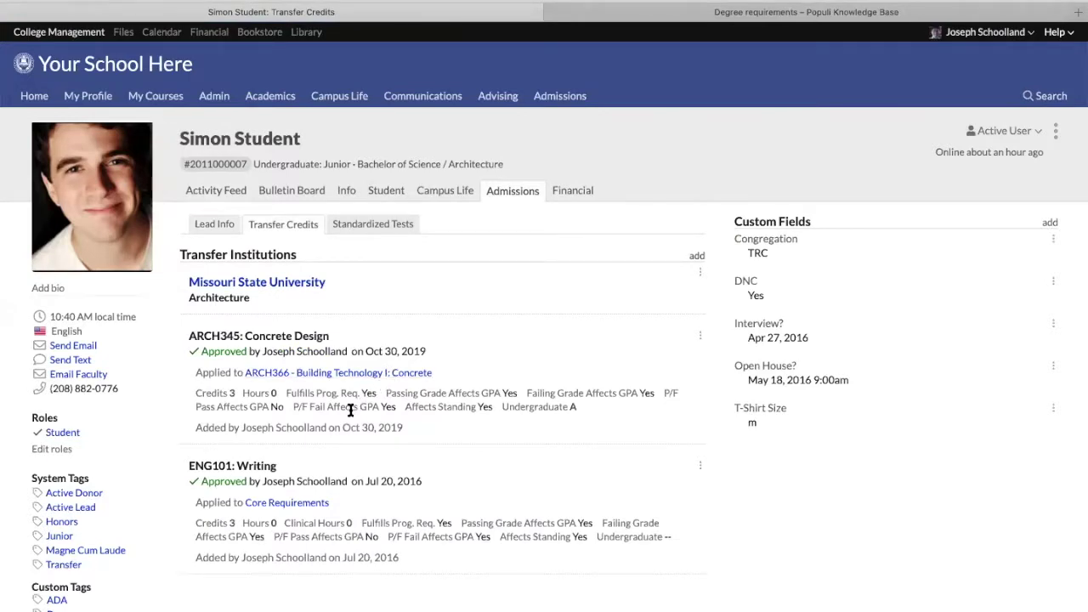
left_click_drag(190, 336, 298, 337)
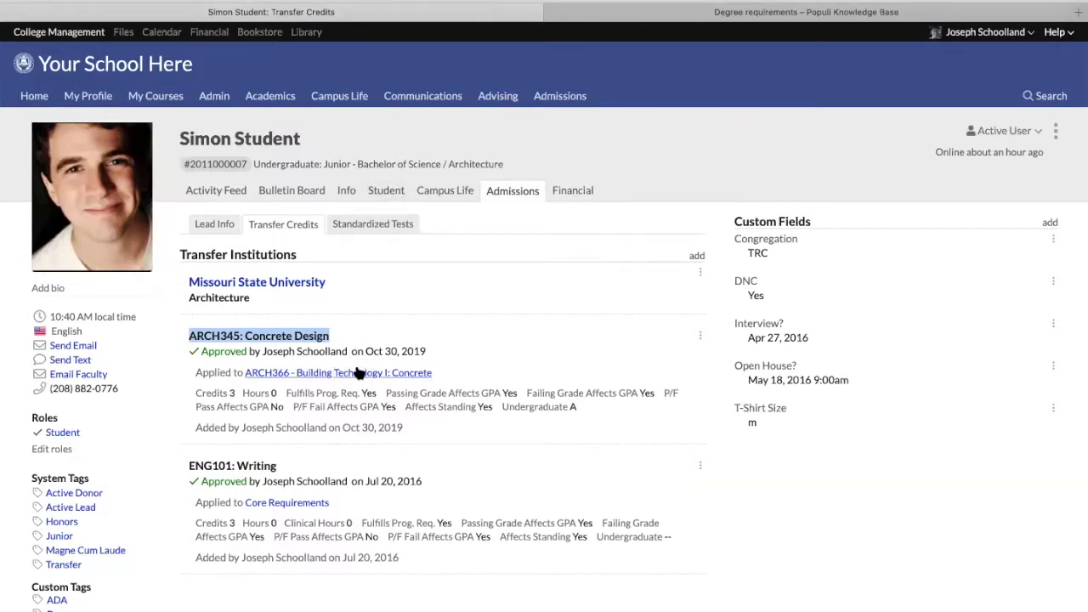
Highlight the ENG101: Writing transfer credit title, then return to the student's degree audit.
left_click_drag(190, 464, 268, 462)
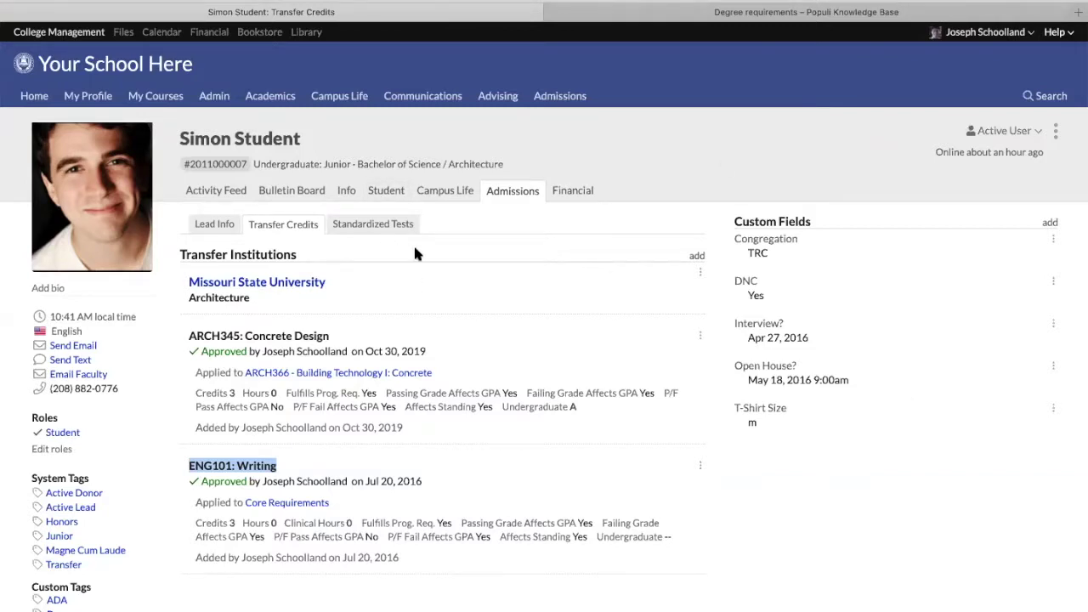
left_click(384, 189)
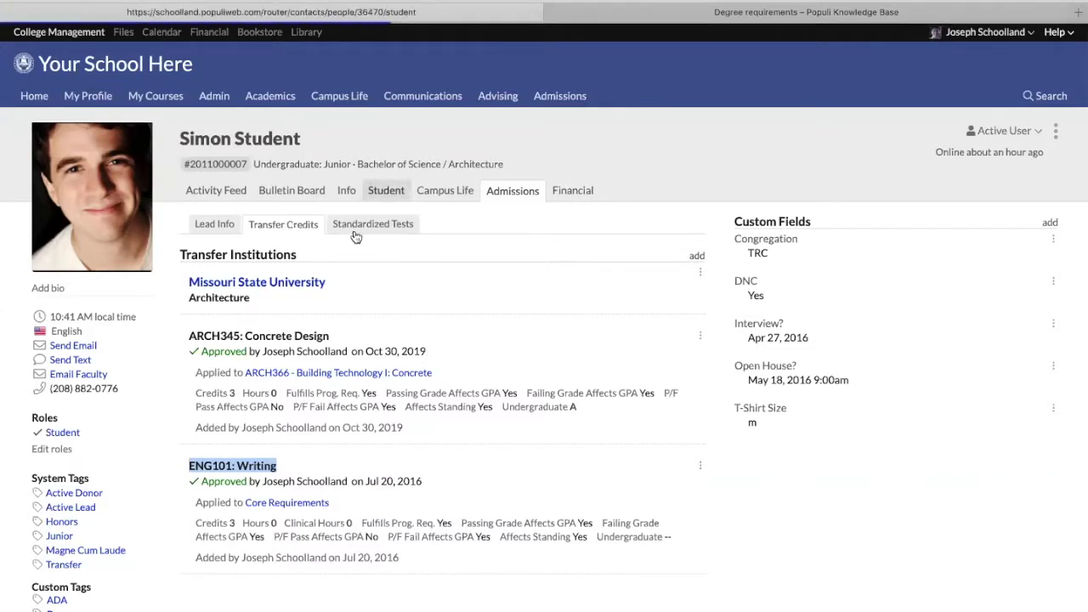
left_click(281, 245)
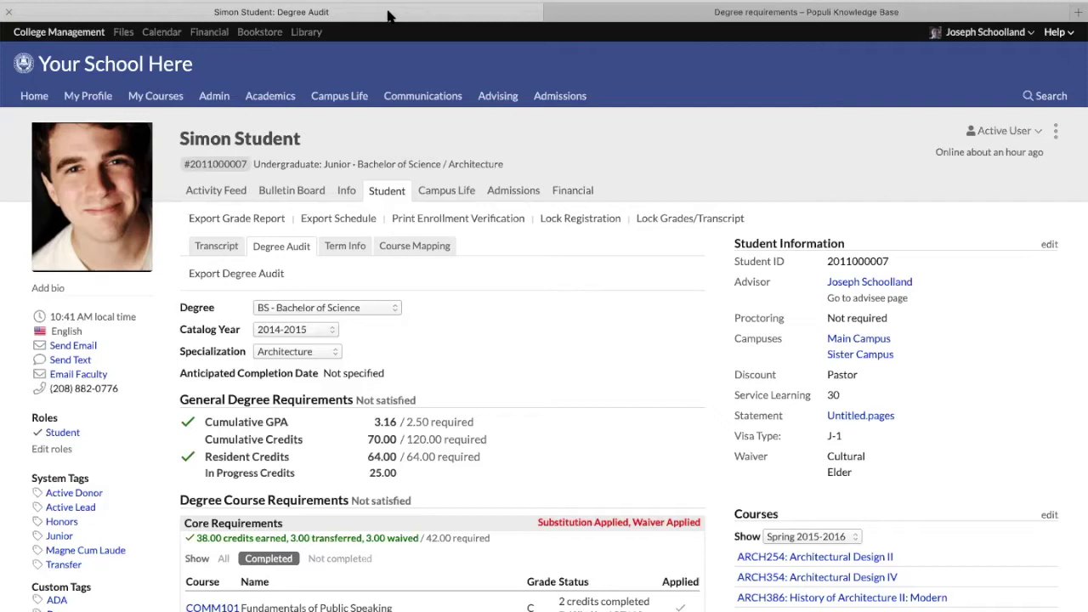
Show the available help resources, including opening a support request and searching the Knowledge Base, and dismiss them without choosing any.
left_click(1053, 34)
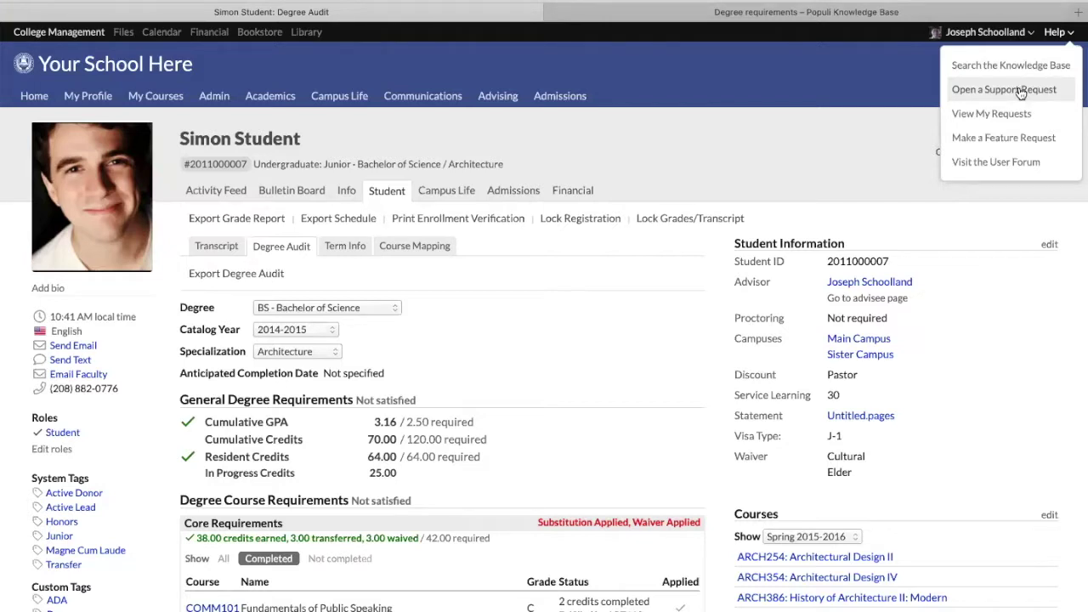
left_click(779, 132)
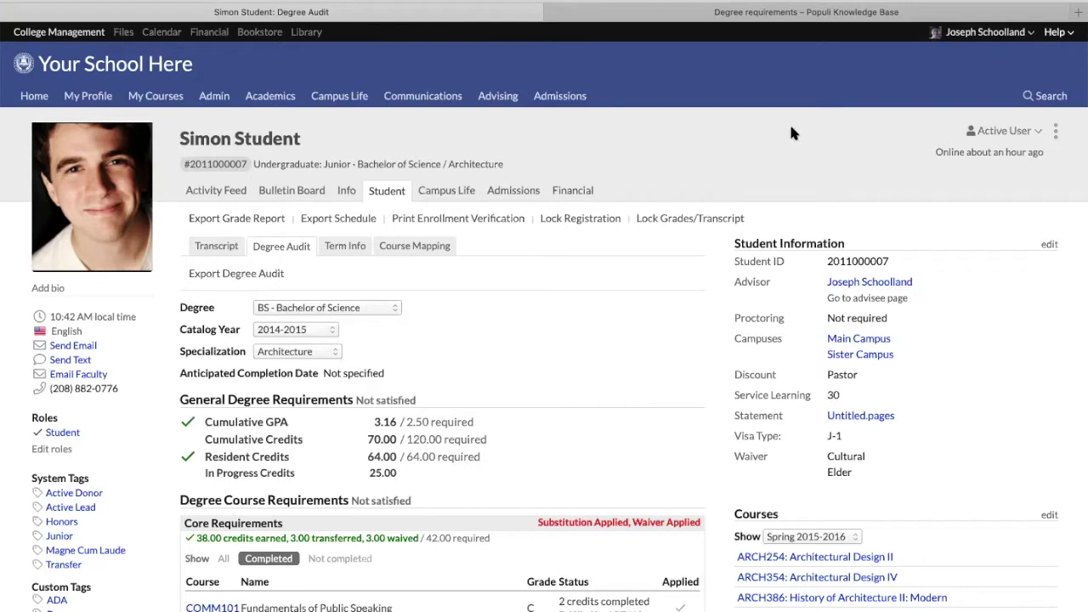
left_click(1059, 37)
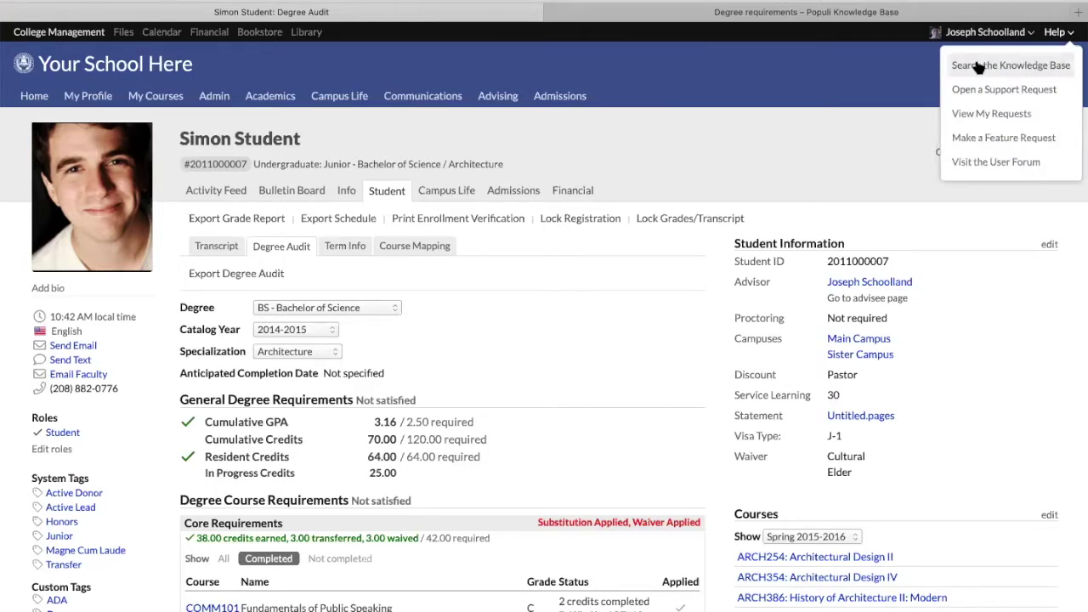
left_click(623, 145)
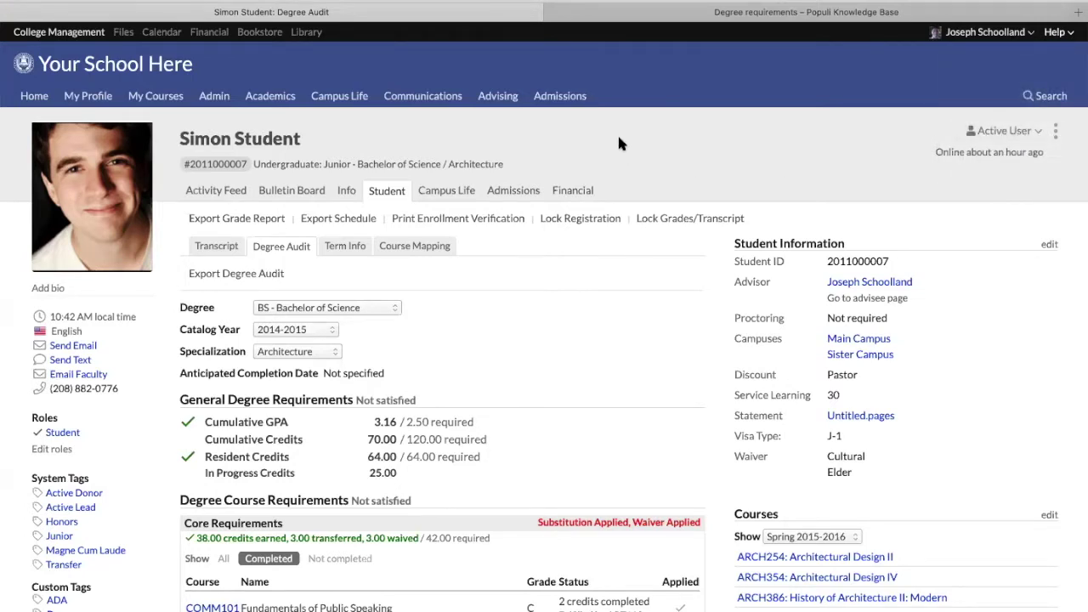